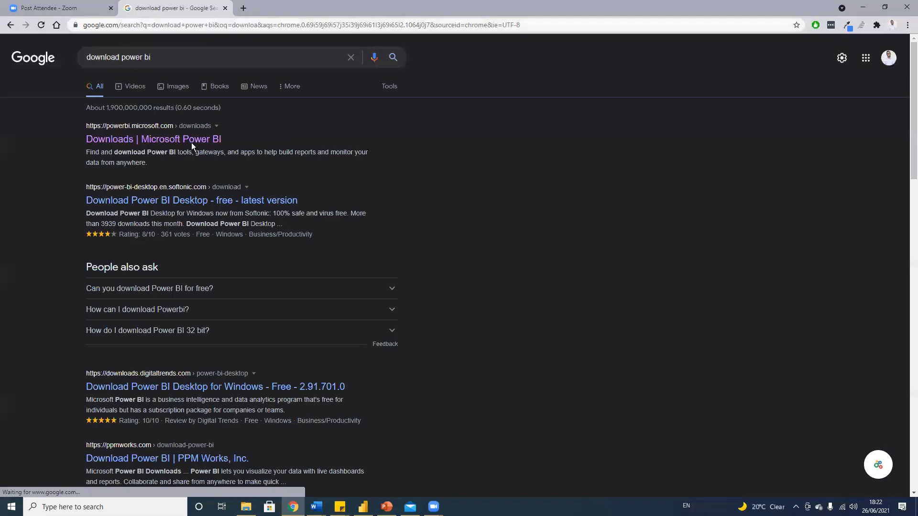
Open the Downloads | Microsoft Power BI search result and look over the offered tools and apps
click(157, 143)
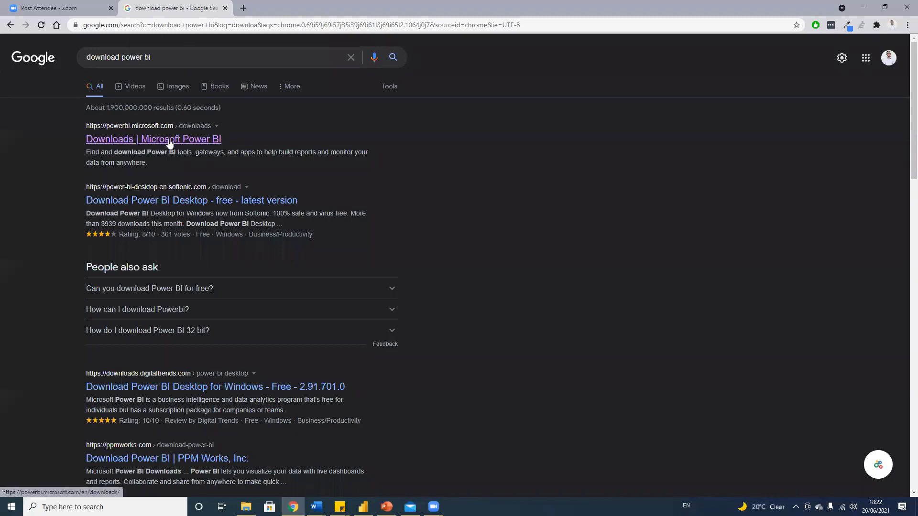
click(147, 140)
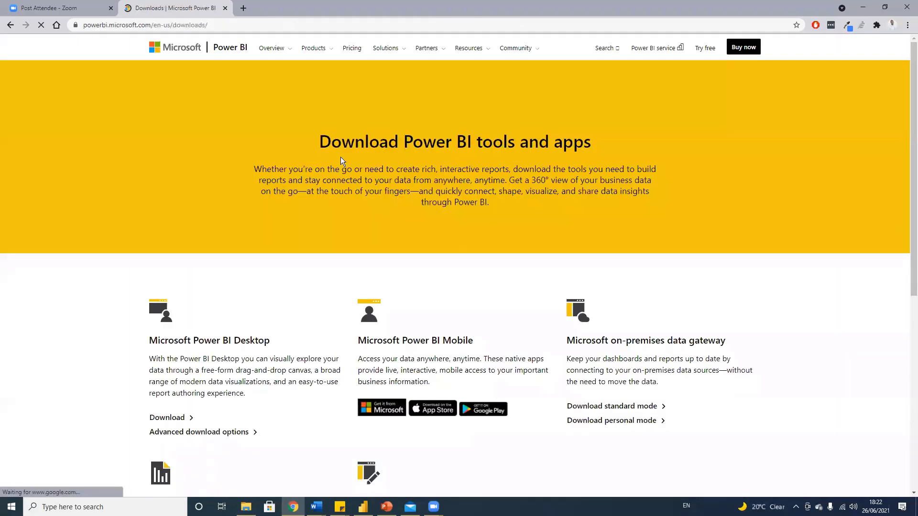
scroll(341, 157, down, 5)
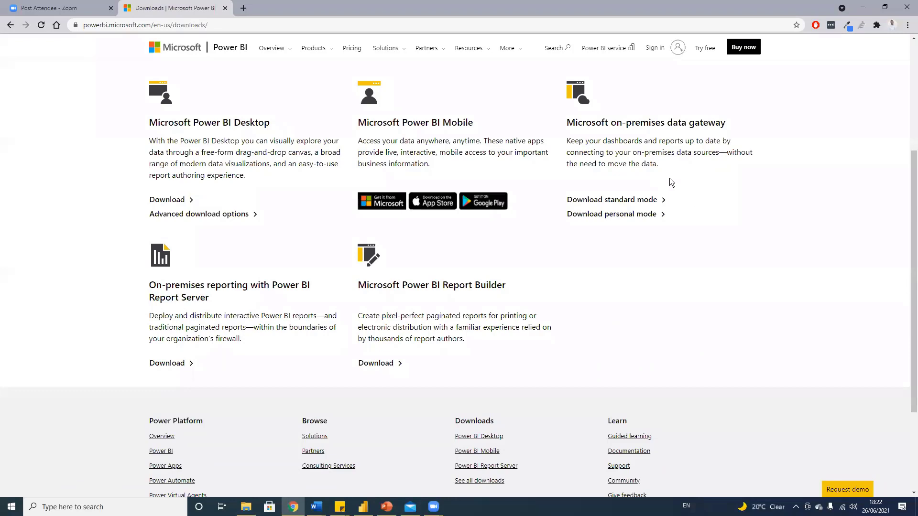
scroll(523, 226, up, 3)
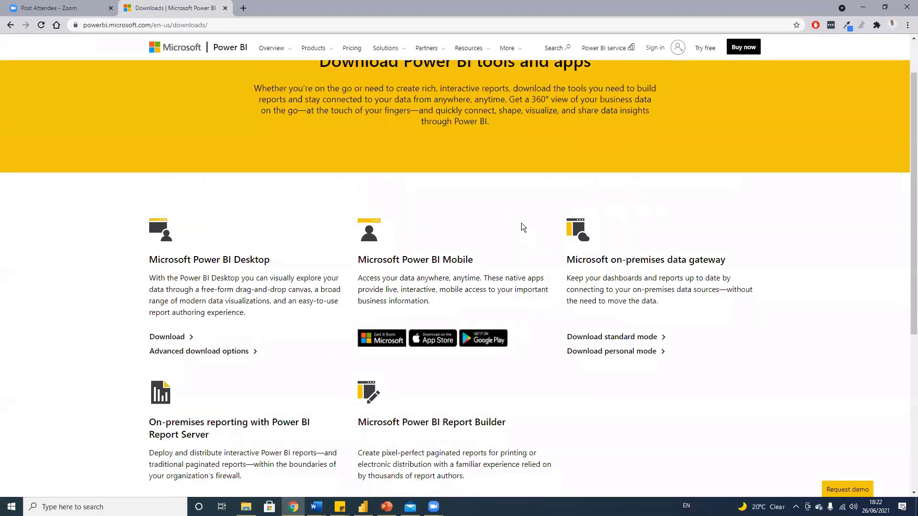
scroll(516, 223, down, 3)
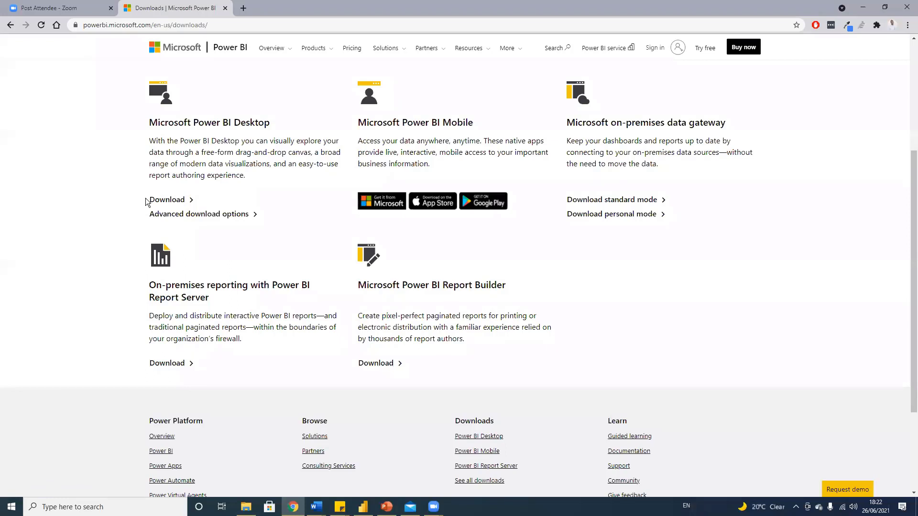
Open the advanced download options for Microsoft Power BI Desktop and browse the available languages, keeping English
click(181, 215)
scroll(252, 271, down, 3)
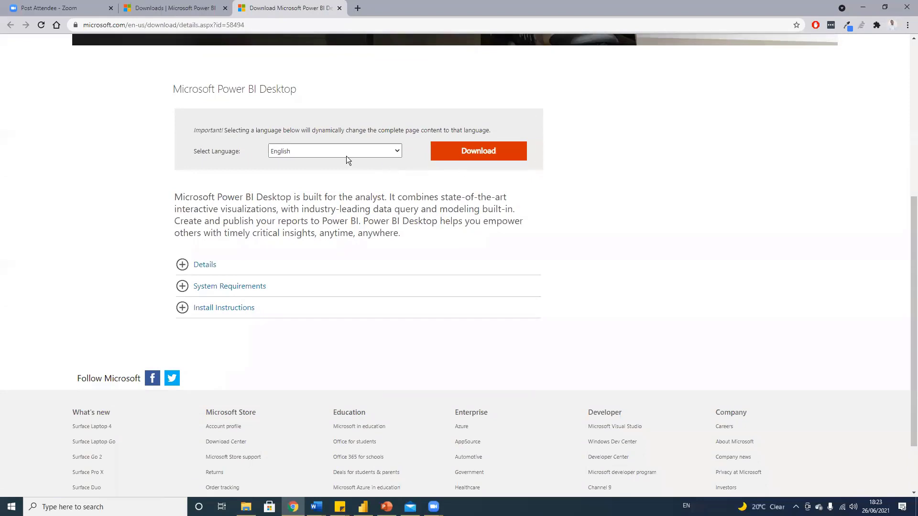
click(350, 154)
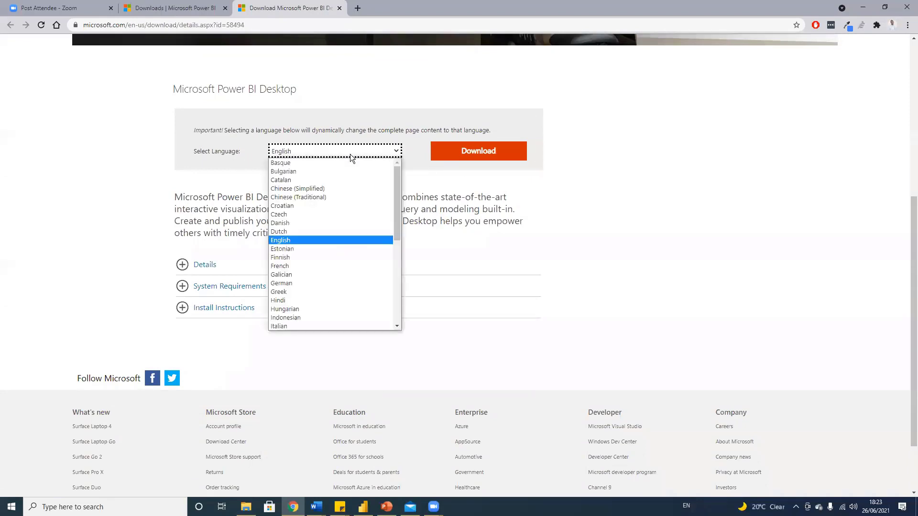
scroll(325, 250, down, 3)
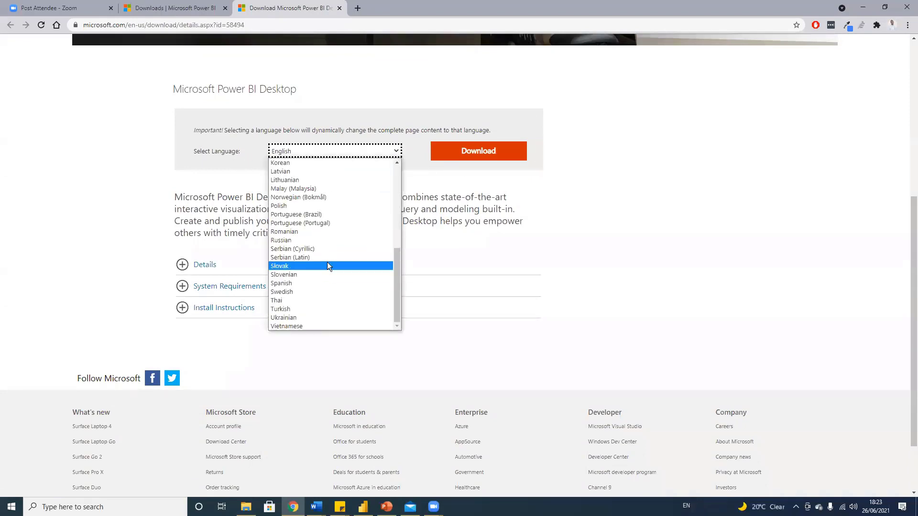
scroll(327, 261, up, 4)
scroll(308, 259, down, 3)
scroll(317, 260, up, 2)
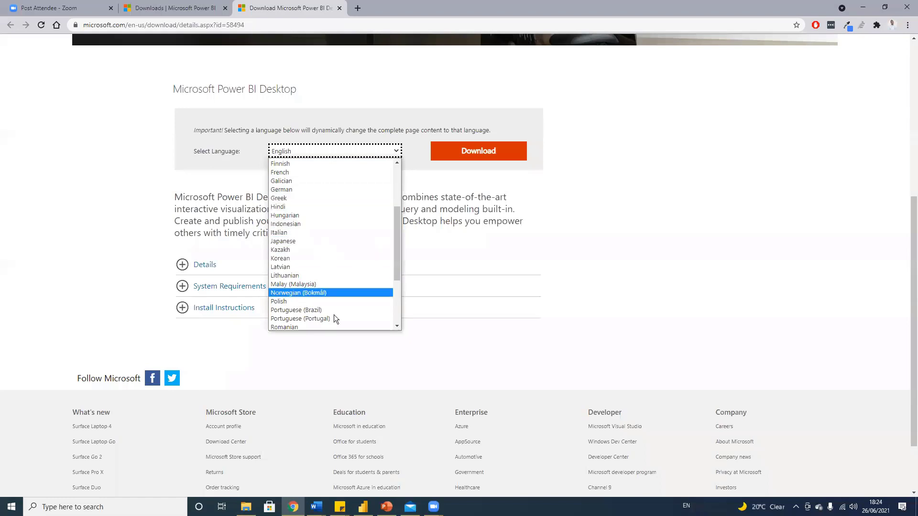
click(256, 175)
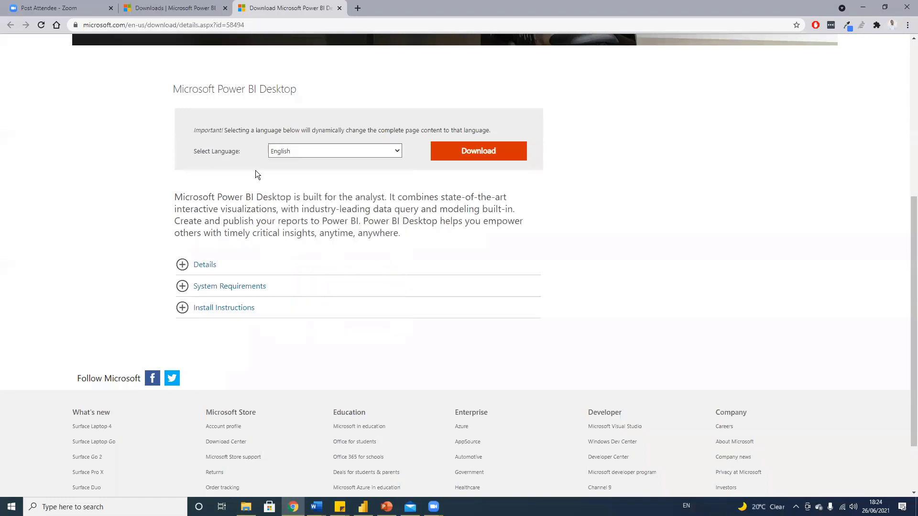
Request the PBIDesktopSetup_x64.exe download of Power BI Desktop and cancel saving the file
click(478, 156)
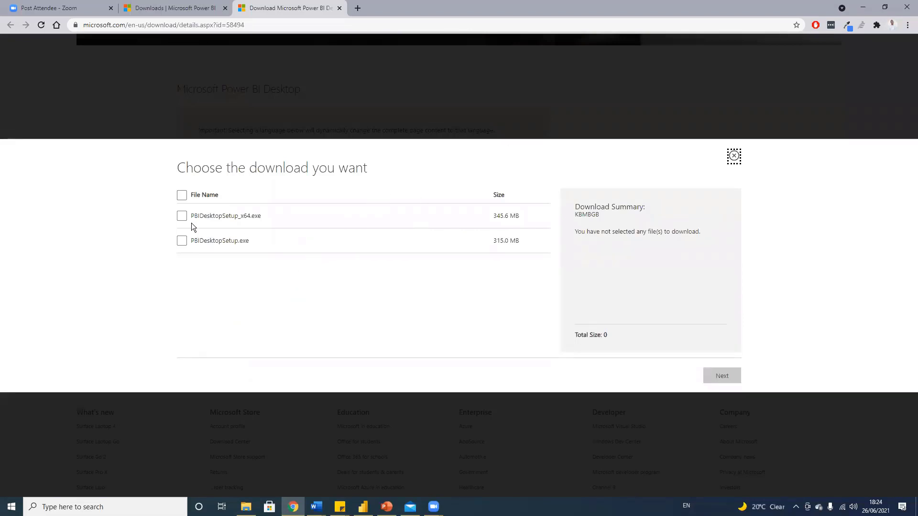
drag(243, 216, 251, 218)
drag(211, 240, 289, 239)
click(299, 243)
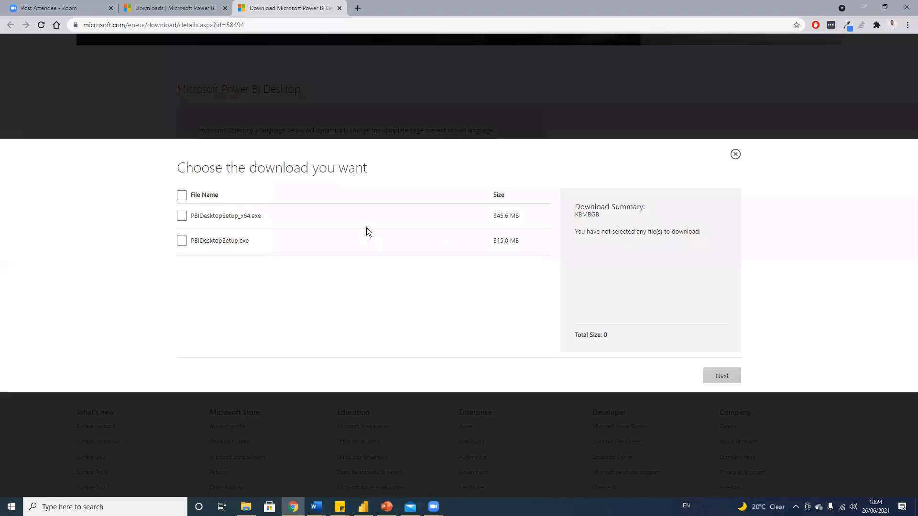
click(181, 216)
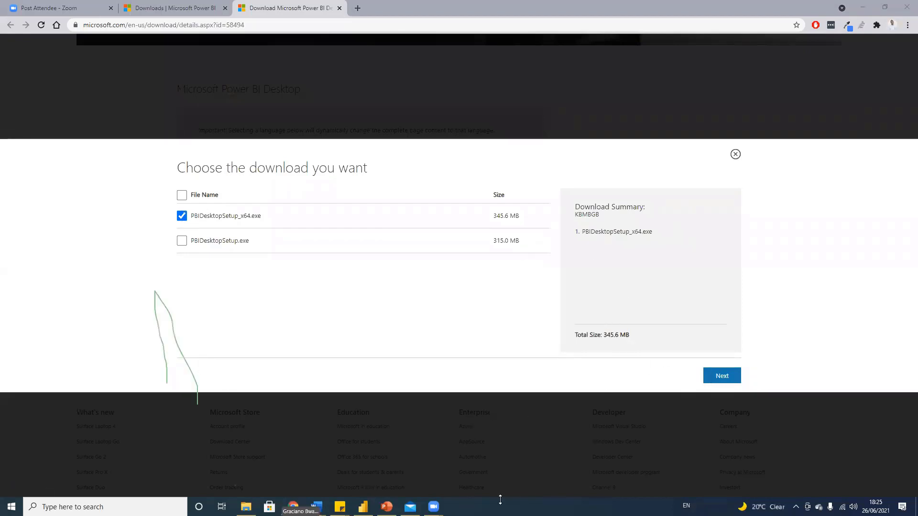
click(732, 377)
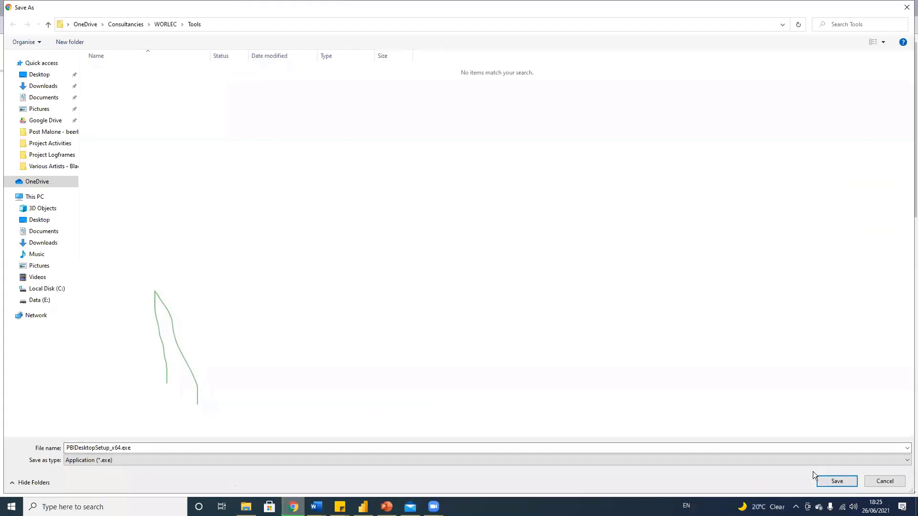
key(Escape)
Examine the Power BI Desktop download confirmation page, including the installation note and manual download link
scroll(360, 260, down, 6)
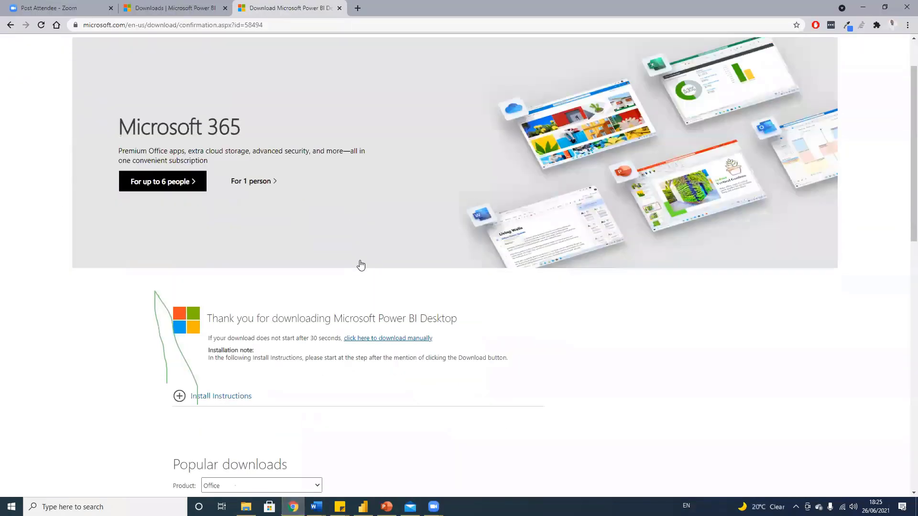
scroll(359, 260, up, 2)
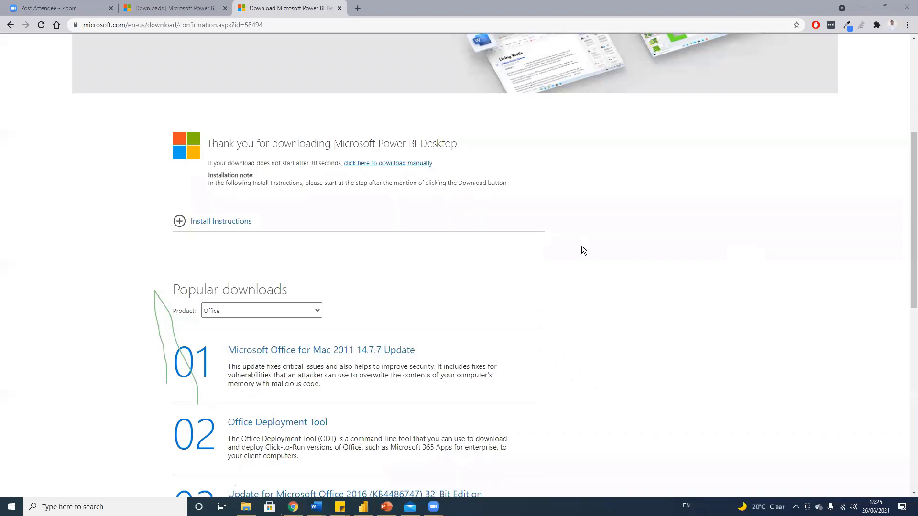
scroll(653, 228, up, 3)
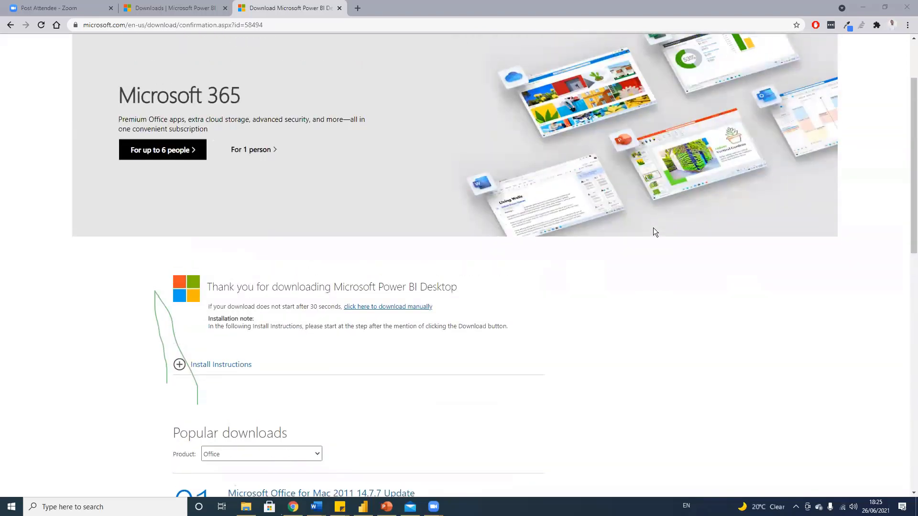
scroll(446, 325, down, 2)
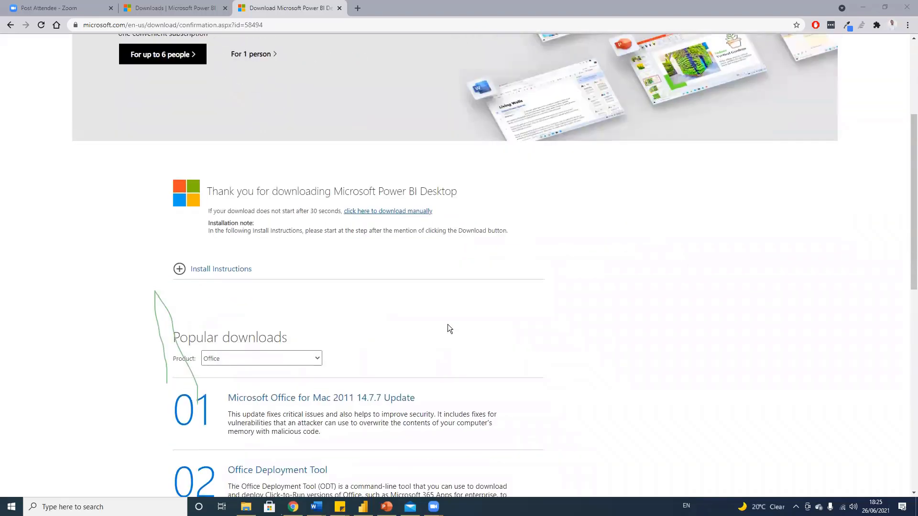
scroll(490, 298, down, 1)
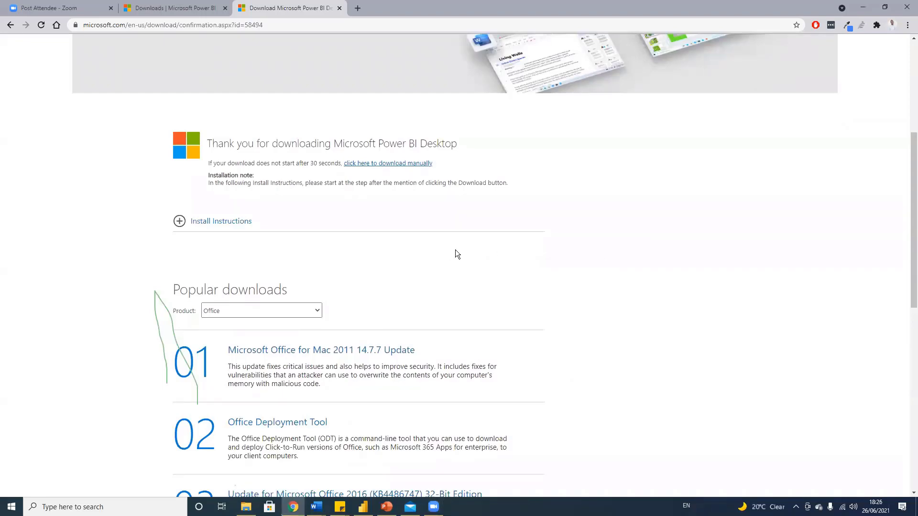
scroll(455, 249, up, 3)
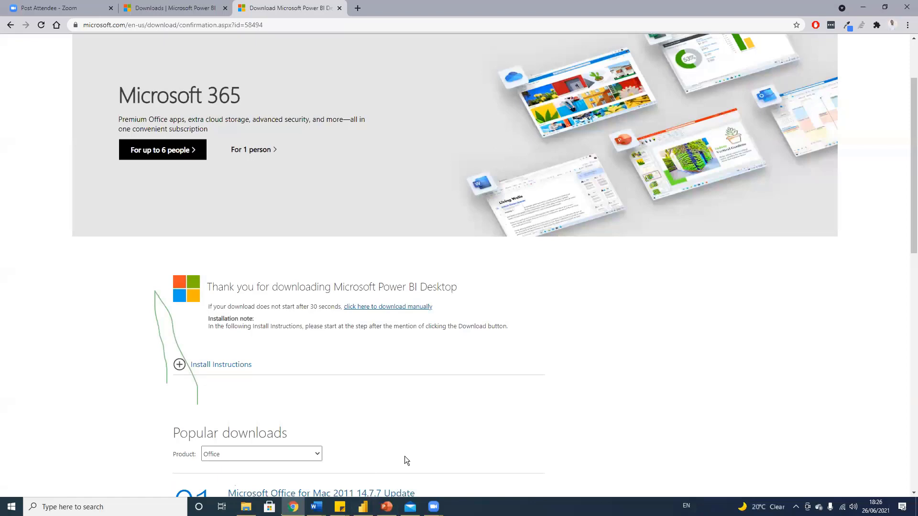
click(410, 507)
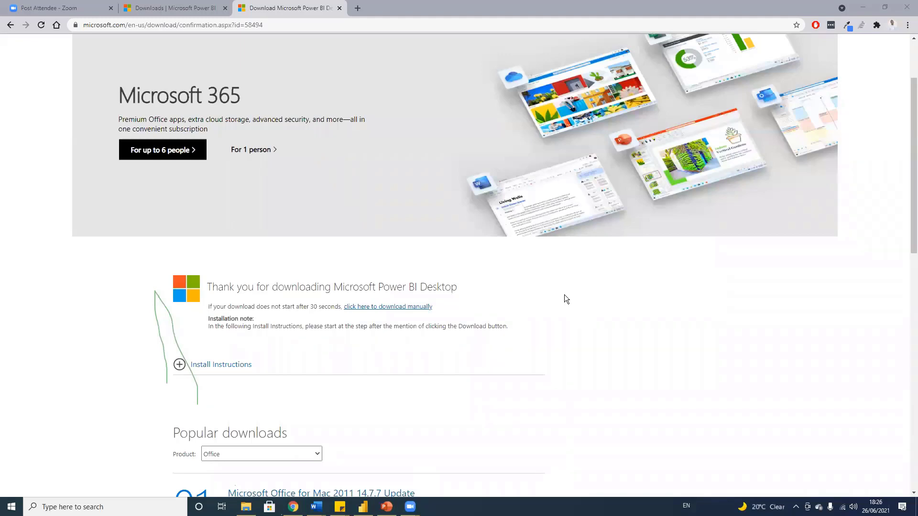
scroll(420, 371, down, 2)
Switch to Power BI Desktop, dismiss the pending-changes notice and close the untitled report without saving
key(alt+Tab)
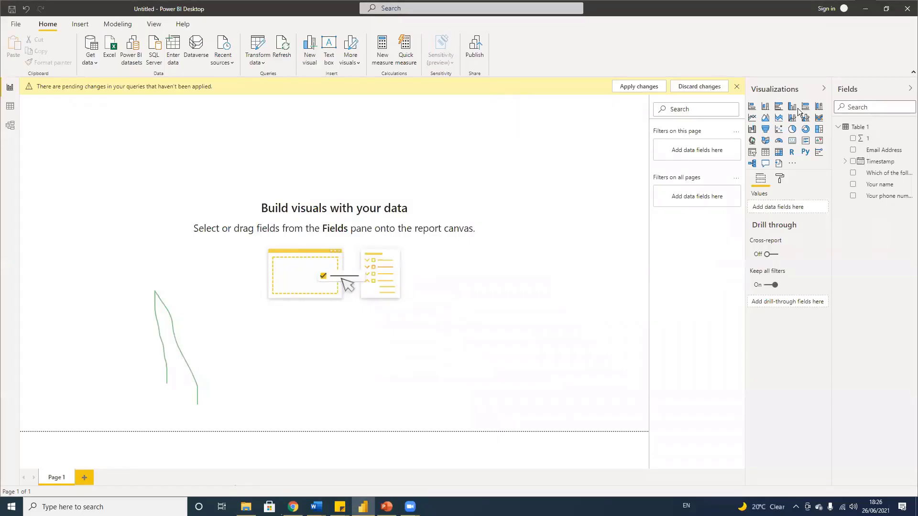
click(737, 87)
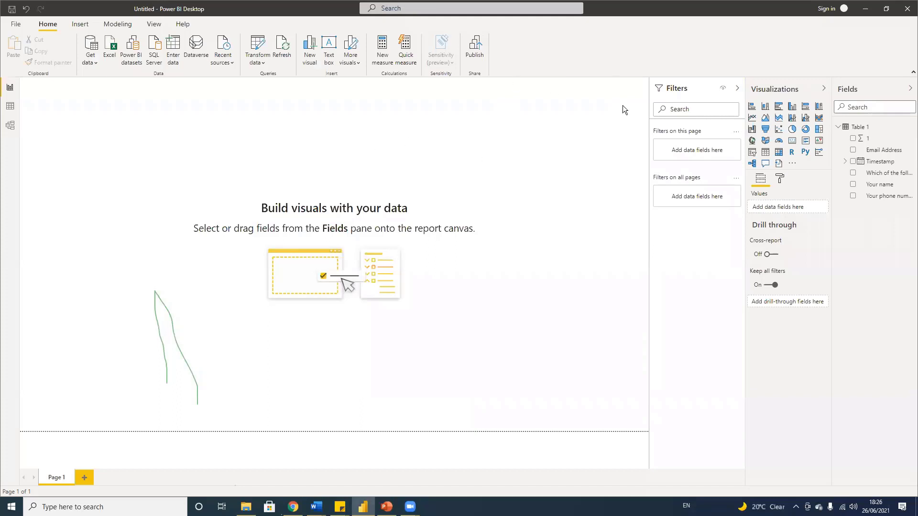
click(907, 8)
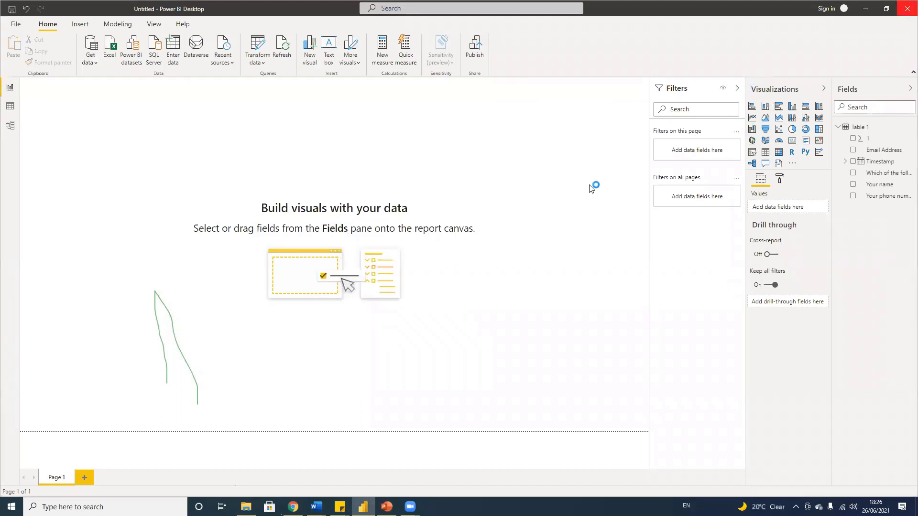
click(503, 268)
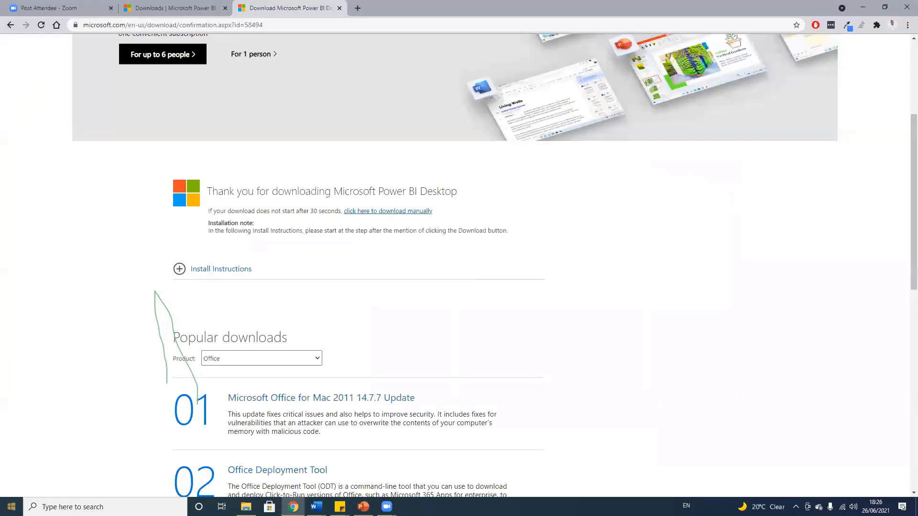
Find and launch Power BI Desktop through the system search, and dismiss its start screen to reach a blank report
click(67, 507)
text(power)
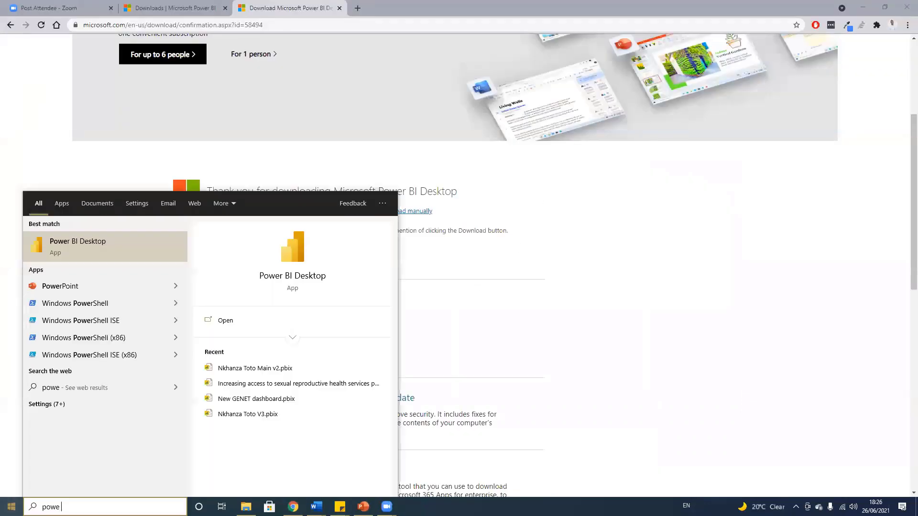
key(Return)
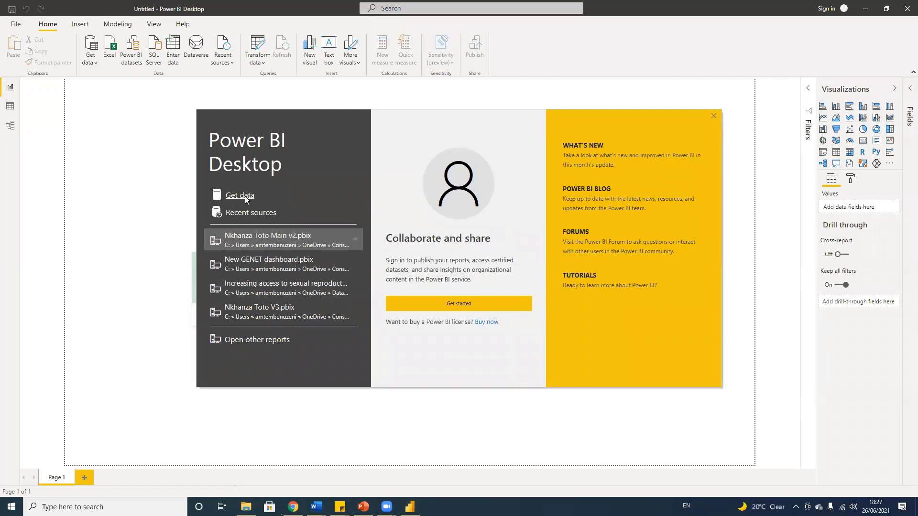
click(714, 116)
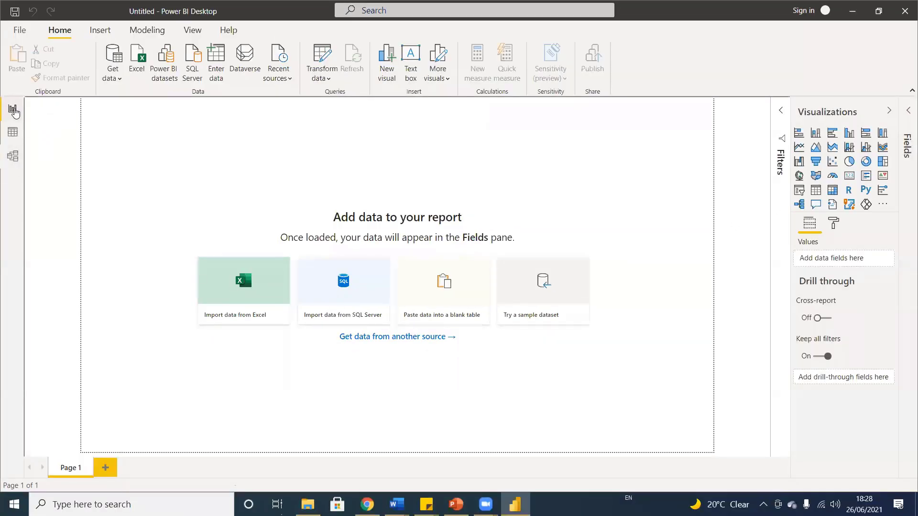
Visit the Data view, switch to the Model view and collapse its Properties and Fields panes
click(13, 133)
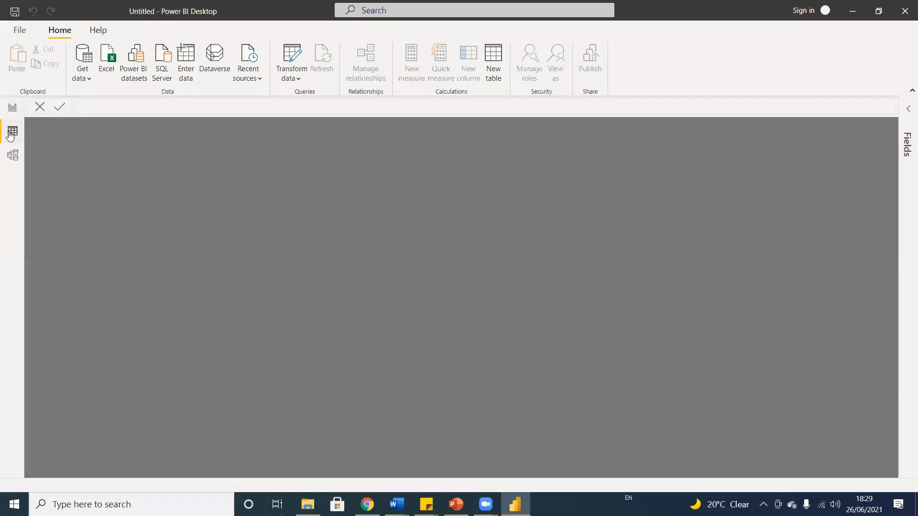
click(12, 155)
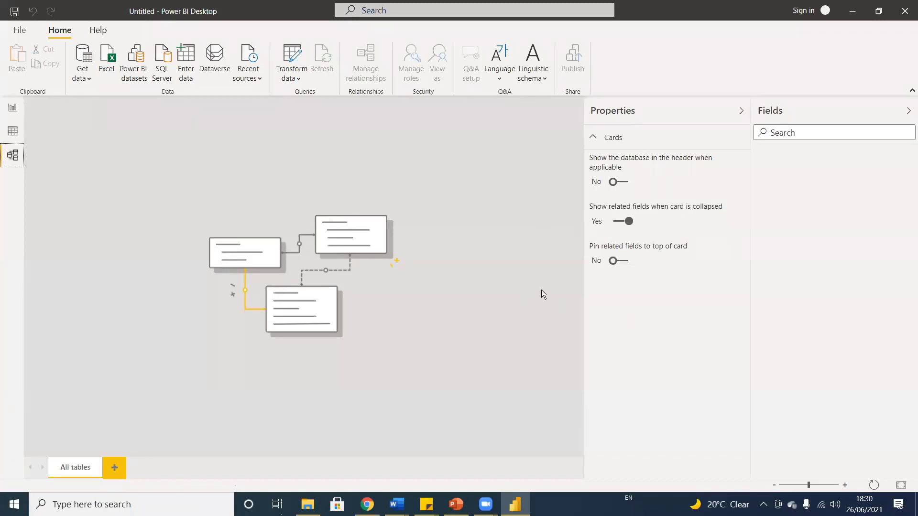
click(741, 111)
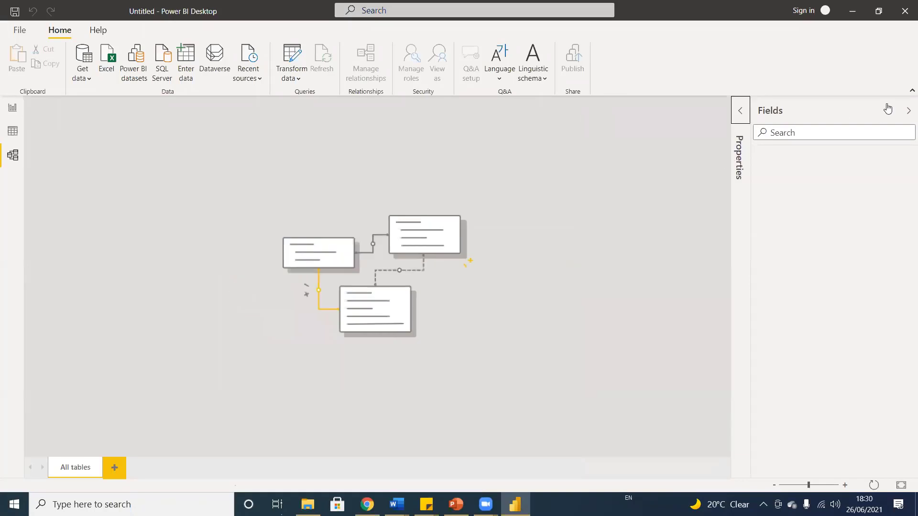
click(909, 110)
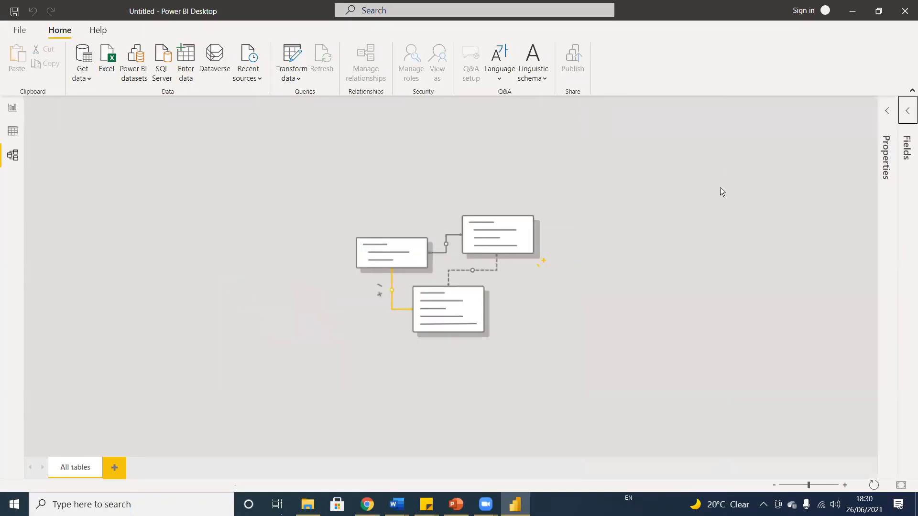
Compare the empty report's Data, Model and Report views by switching among them, ending in the Model view
click(14, 136)
click(13, 156)
click(12, 109)
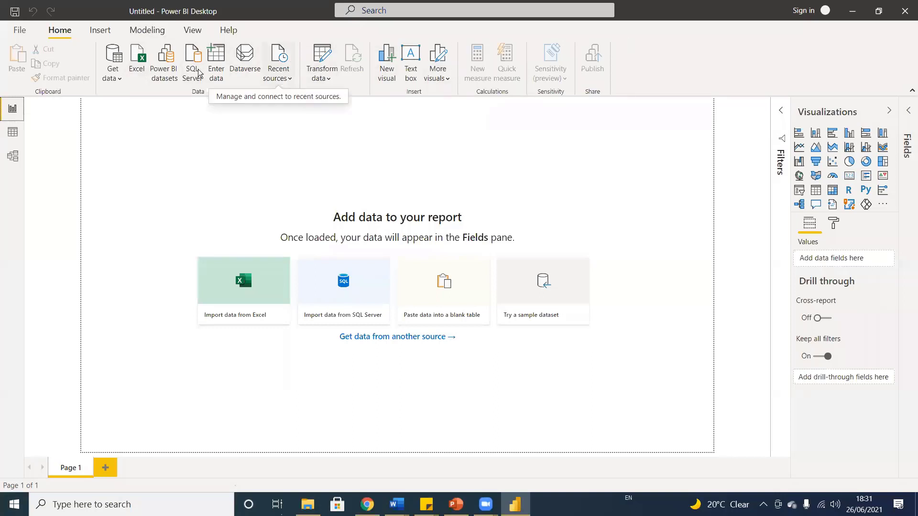
click(13, 134)
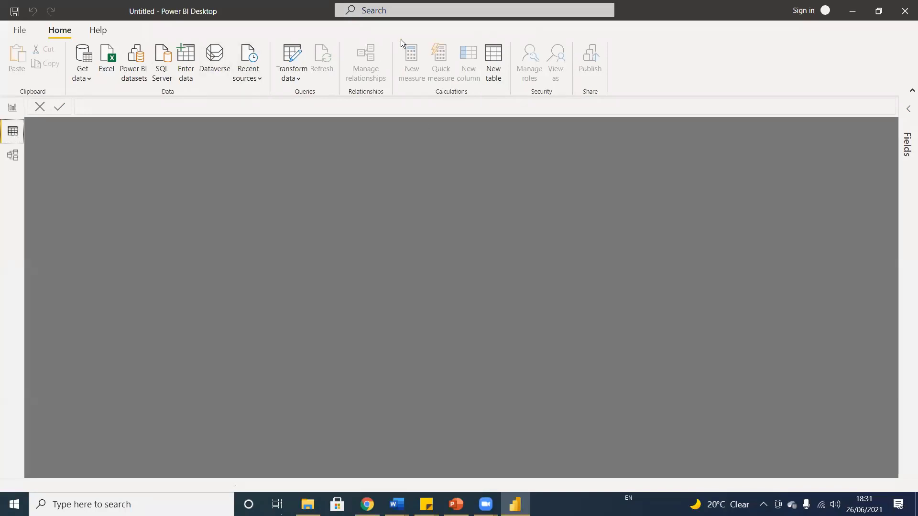
click(10, 158)
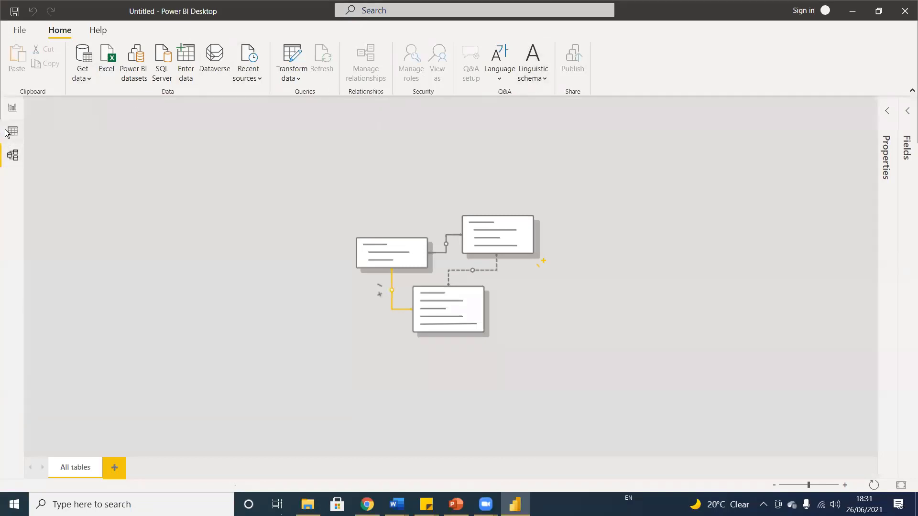
Return Power BI Desktop to the Report view, switch to the Data collection tool document in Word and collapse its ribbon
click(7, 112)
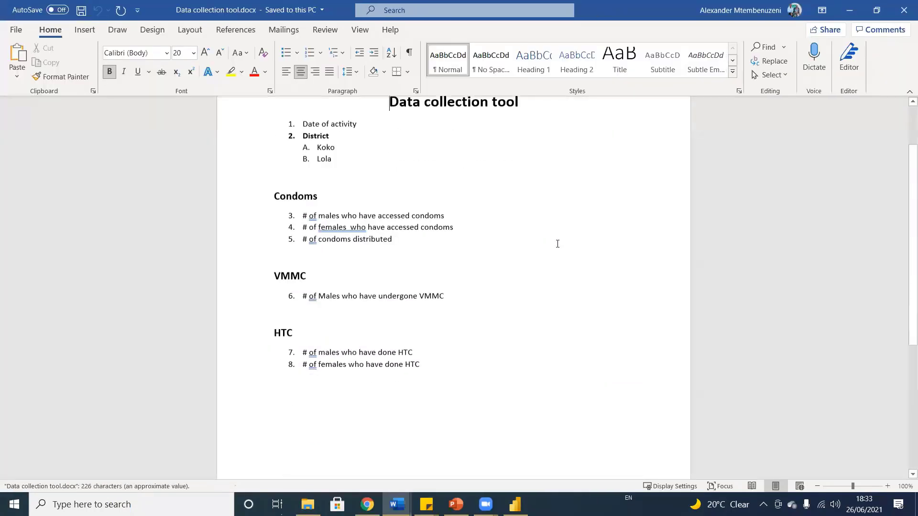
double_click(53, 29)
scroll(435, 187, up, 1)
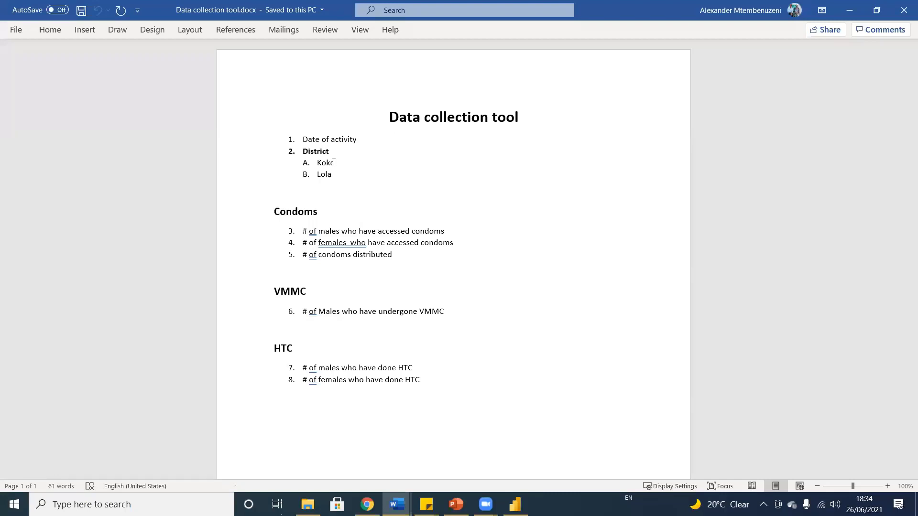
Review the numbered questions under Condoms, VMMC and HTC in the data collection tool document, highlighting each one in turn
drag(432, 233, 341, 233)
click(364, 267)
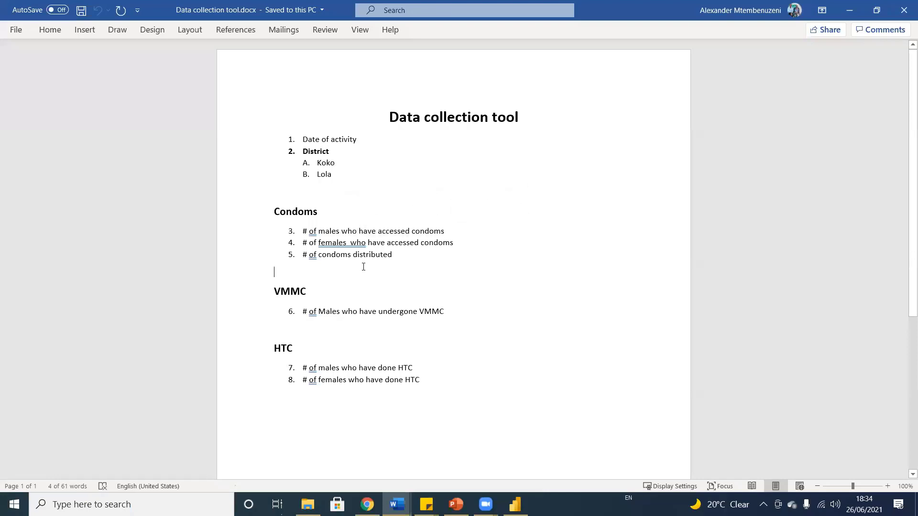
drag(452, 244, 318, 244)
drag(396, 256, 310, 266)
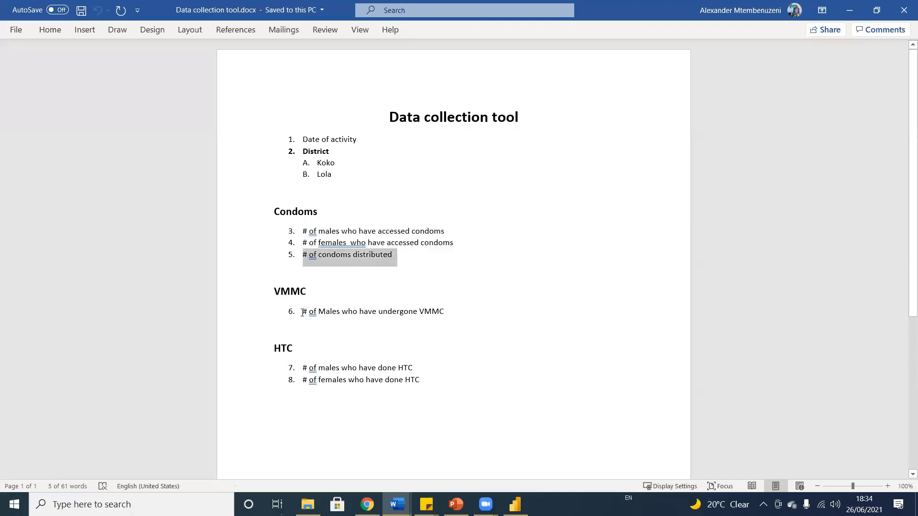
drag(452, 312, 309, 315)
drag(420, 369, 319, 369)
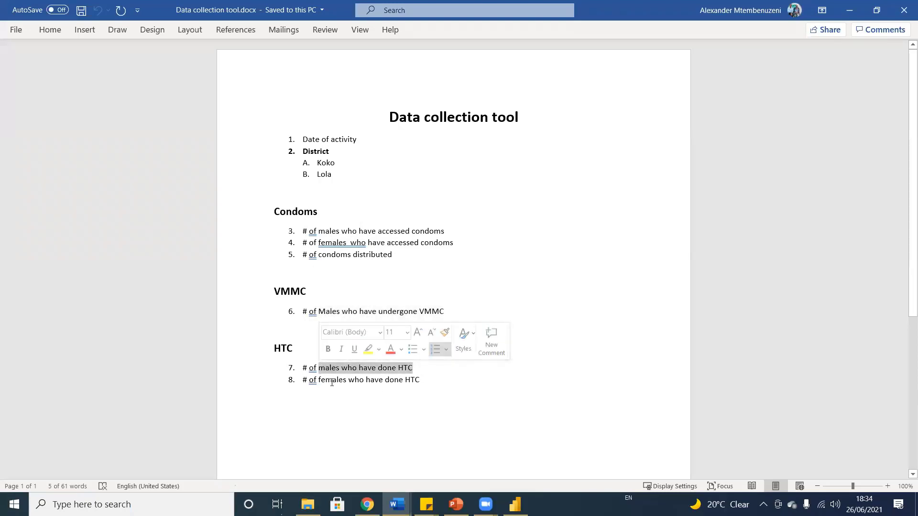
drag(425, 381, 310, 381)
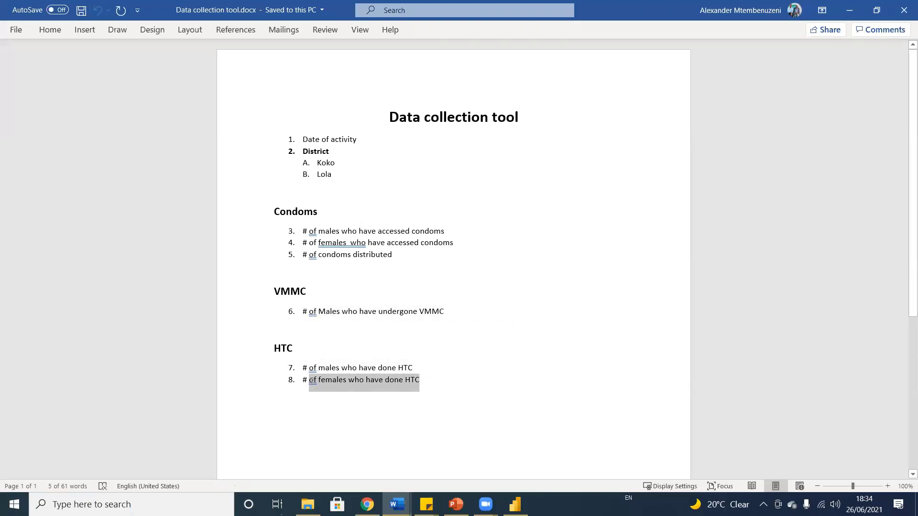
click(393, 398)
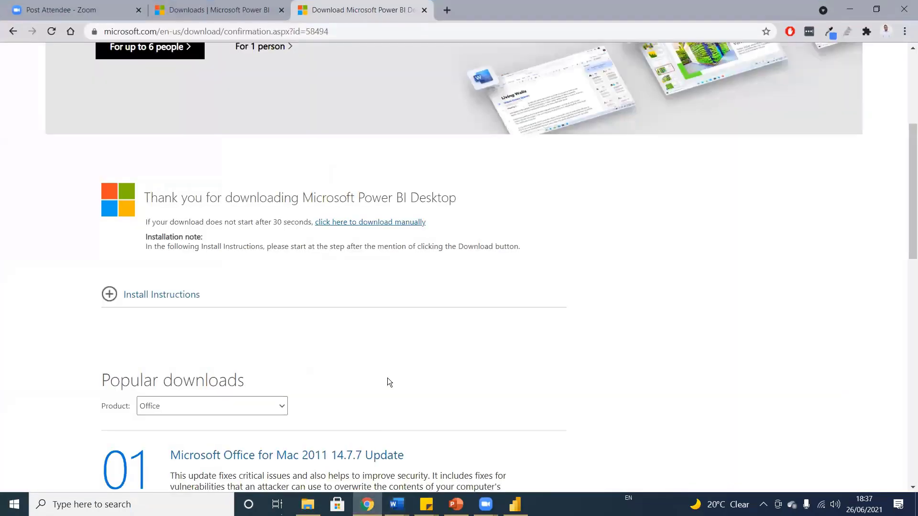
Switch to Chrome, search the web for "google forms" and open the Google Forms: Free Online Surveys for Personal Use result
click(276, 32)
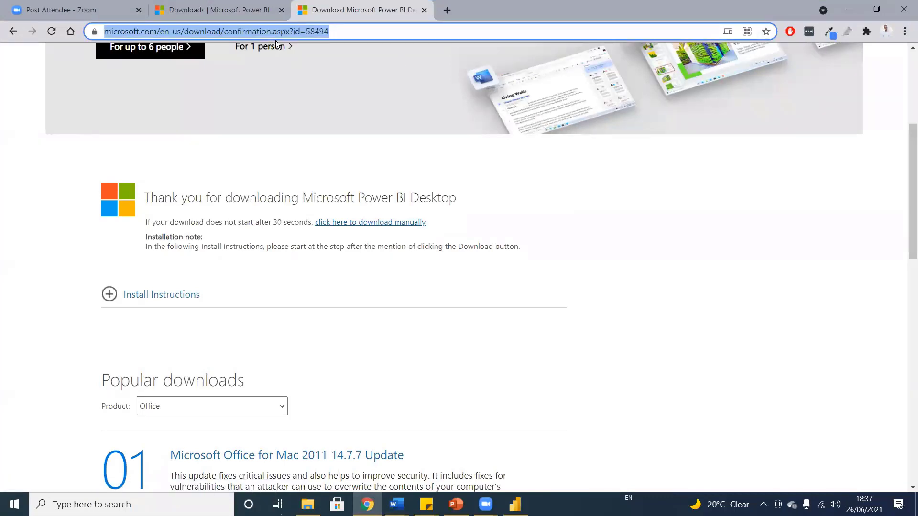
text(google for)
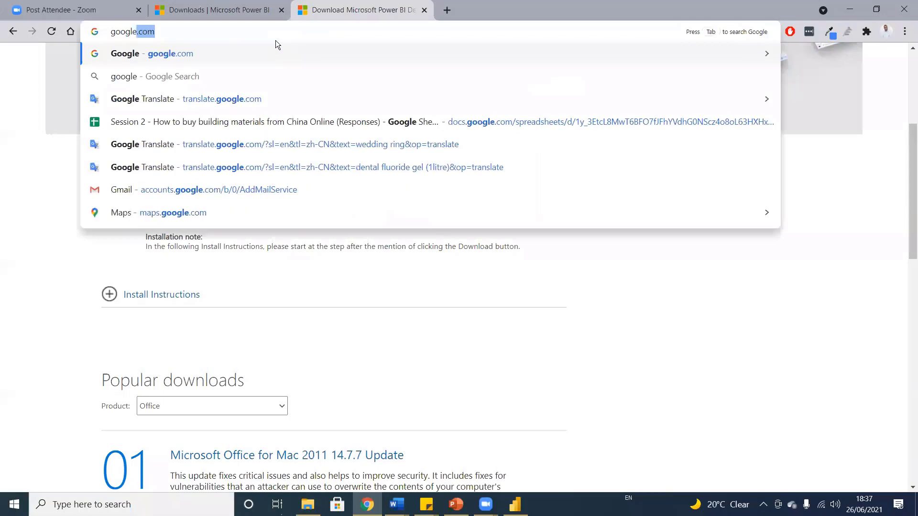
text(ms)
key(Return)
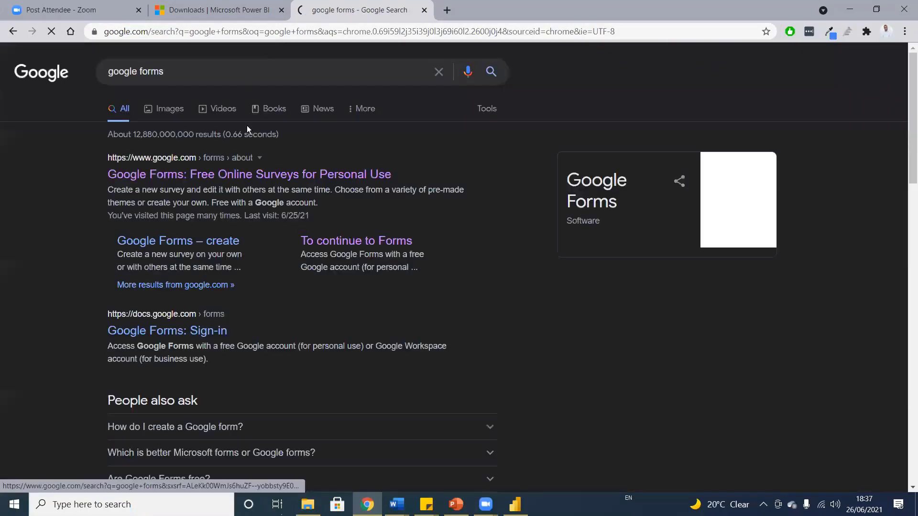
click(234, 179)
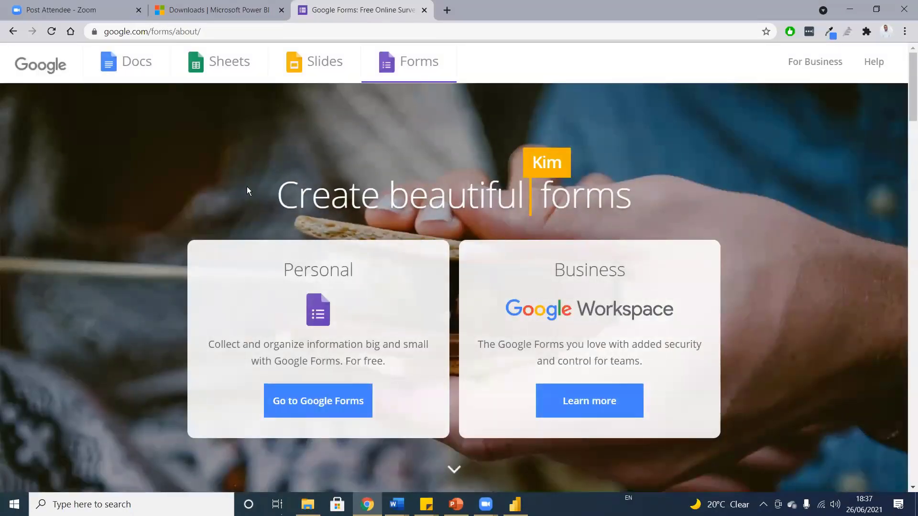
Go to the personal version of Google Forms and create a new blank form
scroll(281, 358, down, 2)
scroll(281, 358, up, 2)
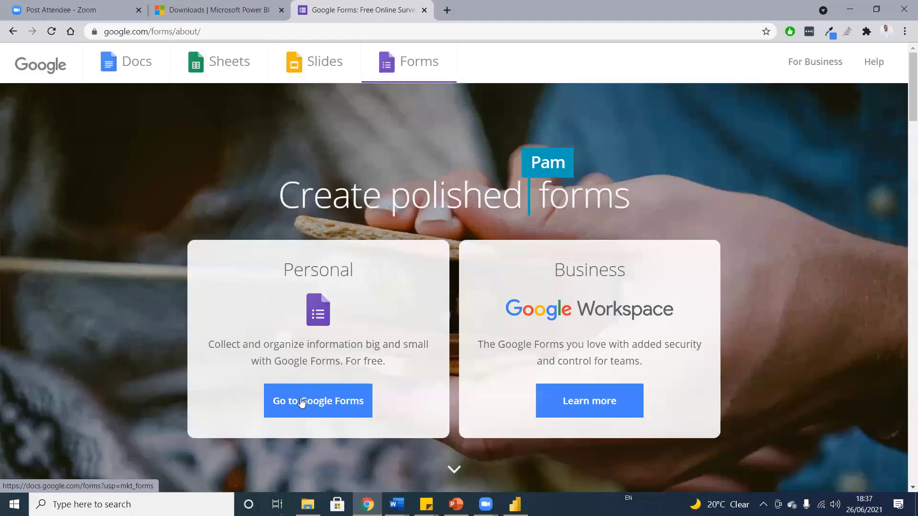
click(314, 409)
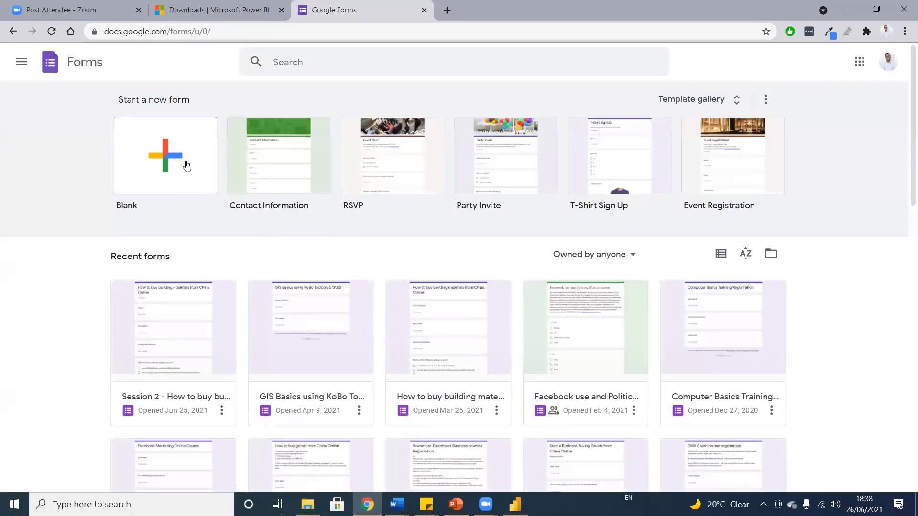
click(154, 156)
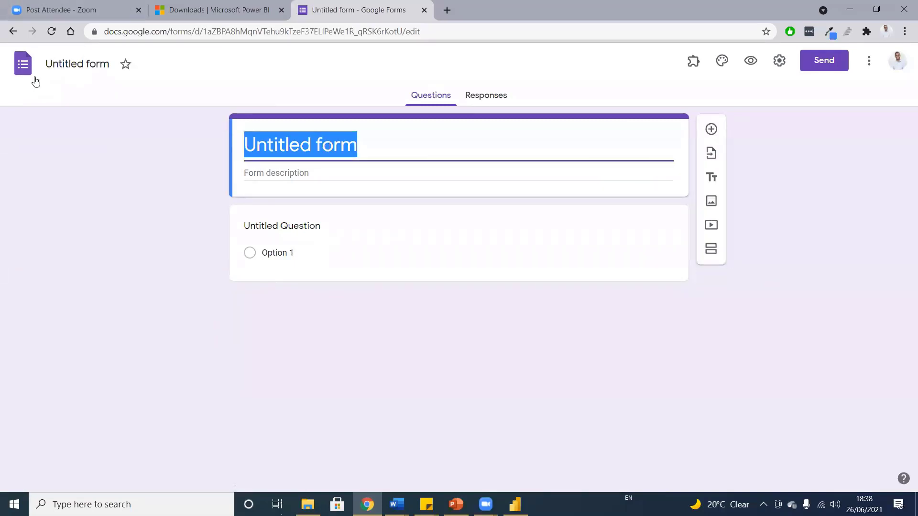
Rename the untitled form as "Project Tracking form"
click(96, 66)
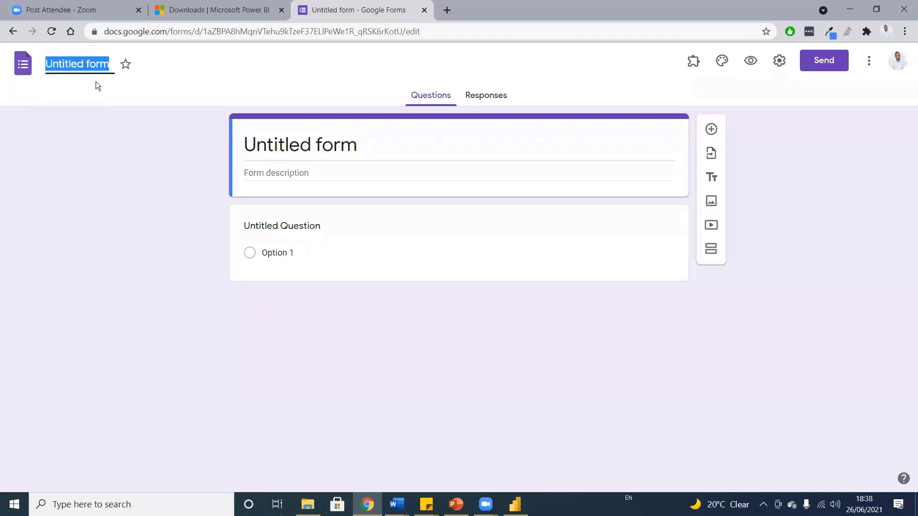
text(Project Tracking form)
key(BackSpace)
key(BackSpace)
text(rm)
click(105, 187)
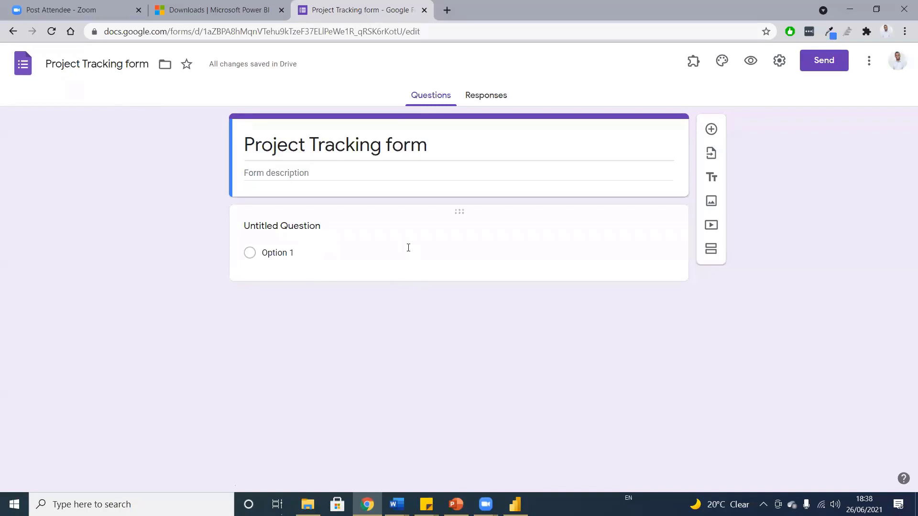
Select the untitled question and arrange the form side by side with the Word data collection tool document
click(300, 224)
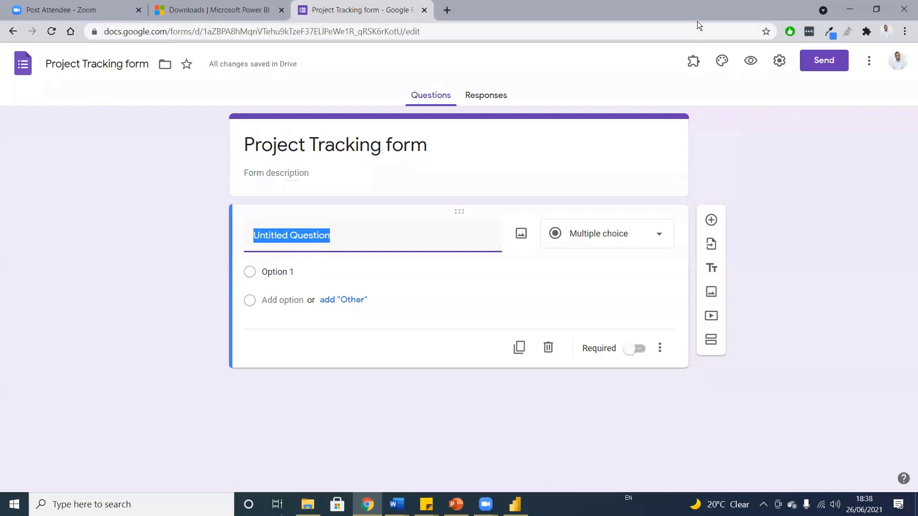
key(super+Left)
click(640, 90)
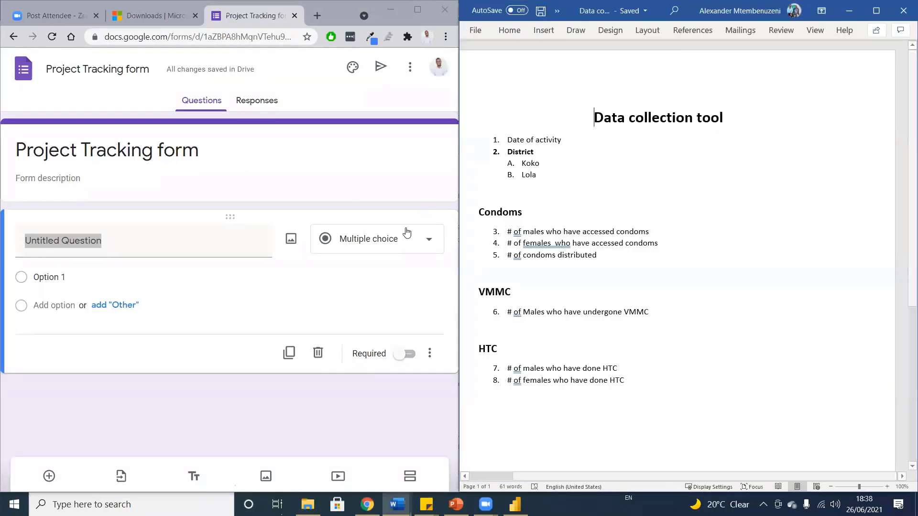
Title the first question "Date of activity" and keep its answer type as Date
click(82, 241)
triple_click(83, 240)
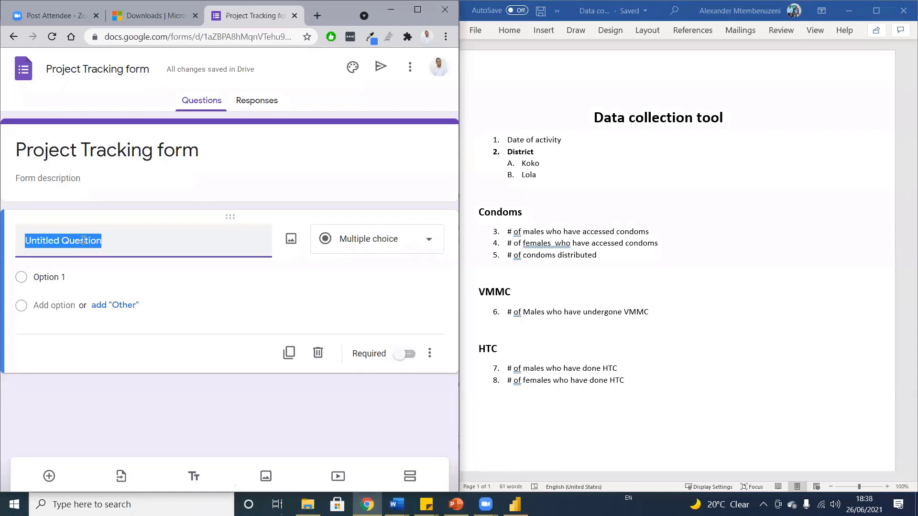
text(Date o)
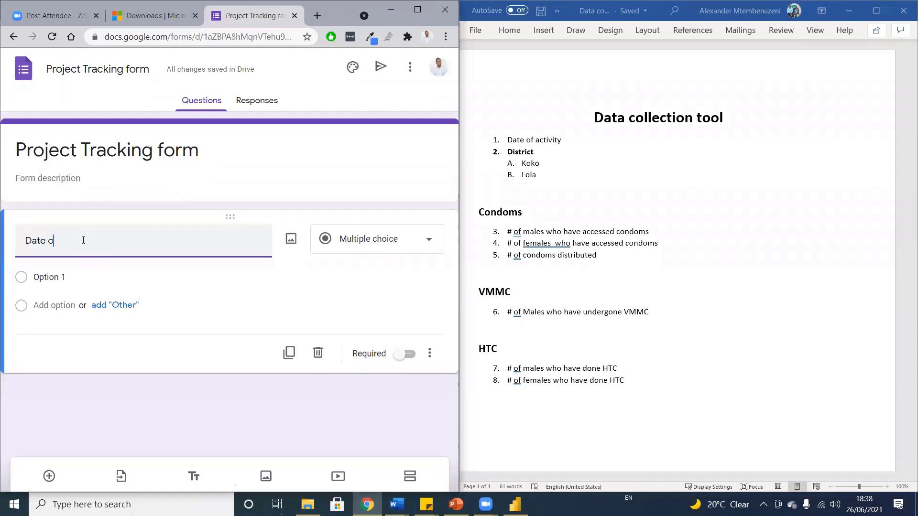
text(f acitivitu)
text(y)
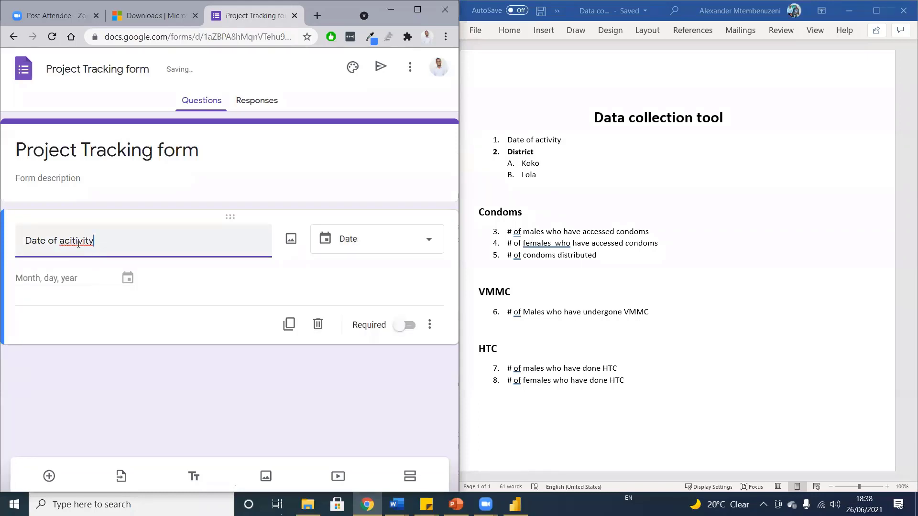
click(74, 240)
key(BackSpace)
click(360, 256)
triple_click(107, 241)
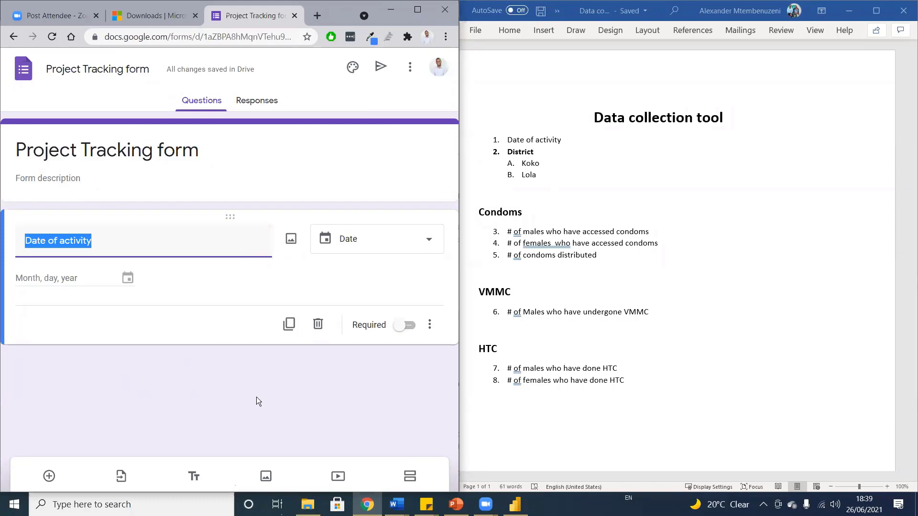
Add a second question titled "District" and set its answer type to Multiple choice
click(48, 476)
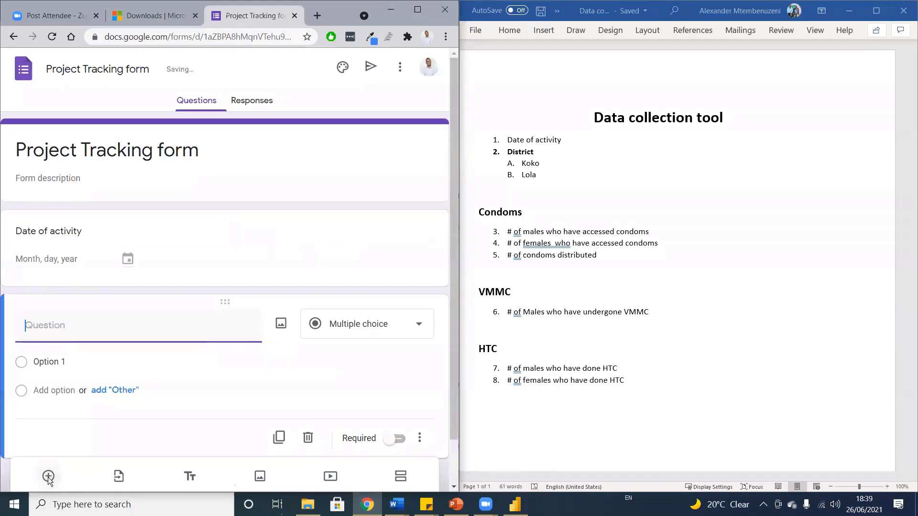
scroll(214, 384, down, 2)
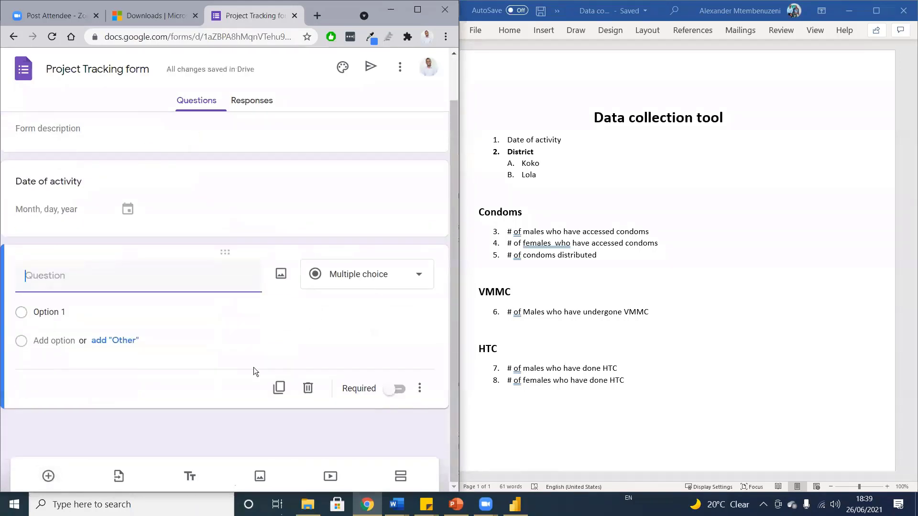
click(86, 280)
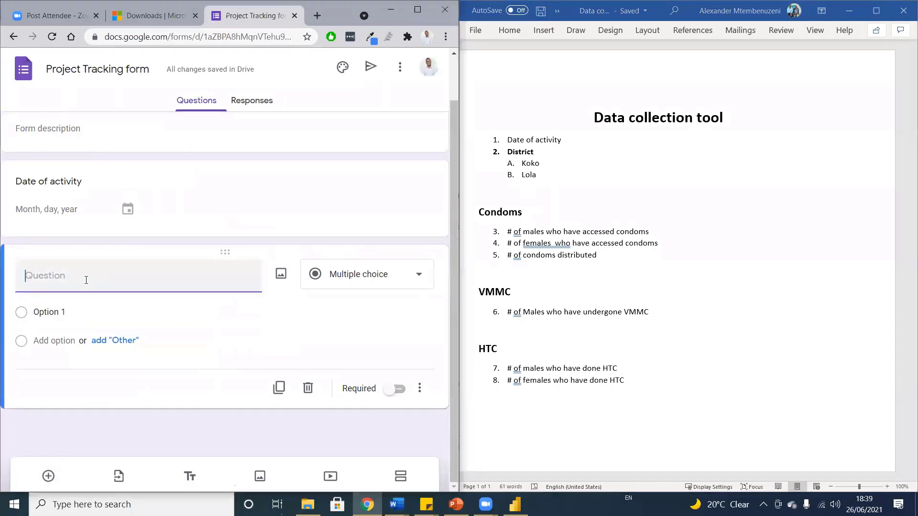
text(District)
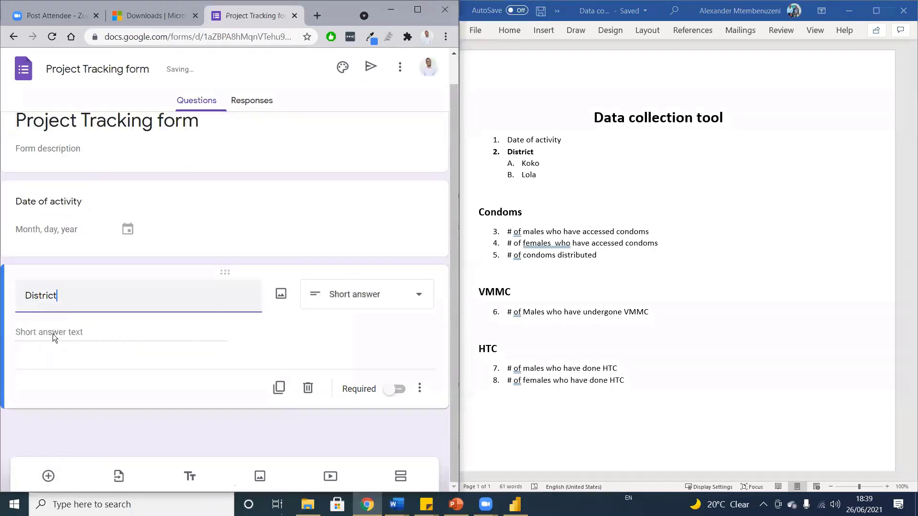
click(382, 303)
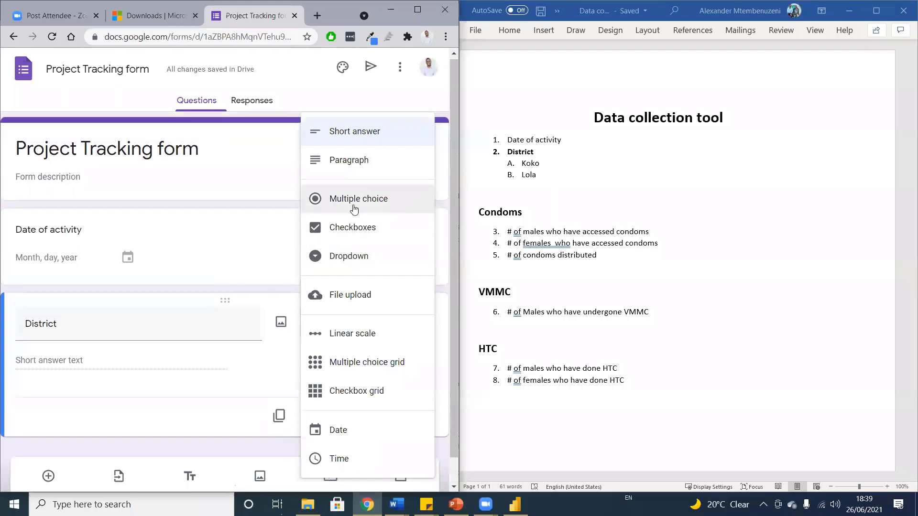
click(356, 205)
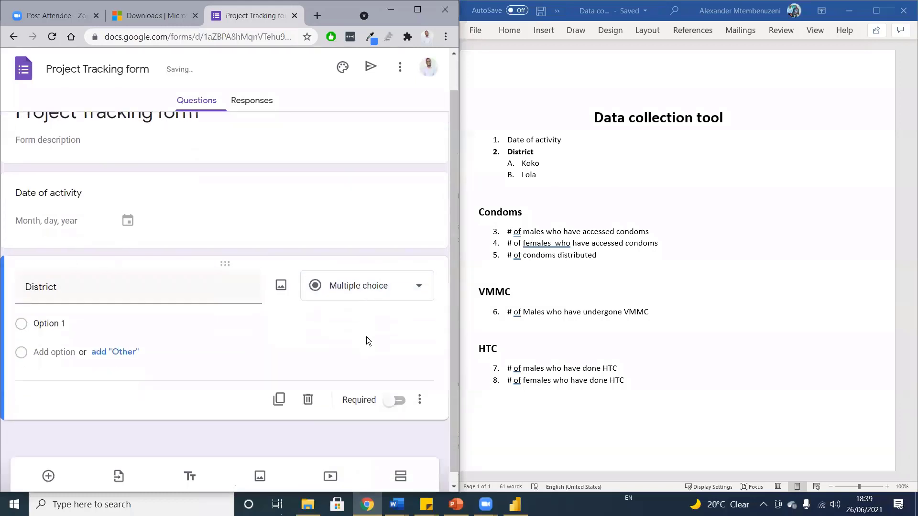
Enter "Koko" and "Lola" as the answer options of the District question
click(46, 310)
text(Koko)
click(49, 342)
text(Lola)
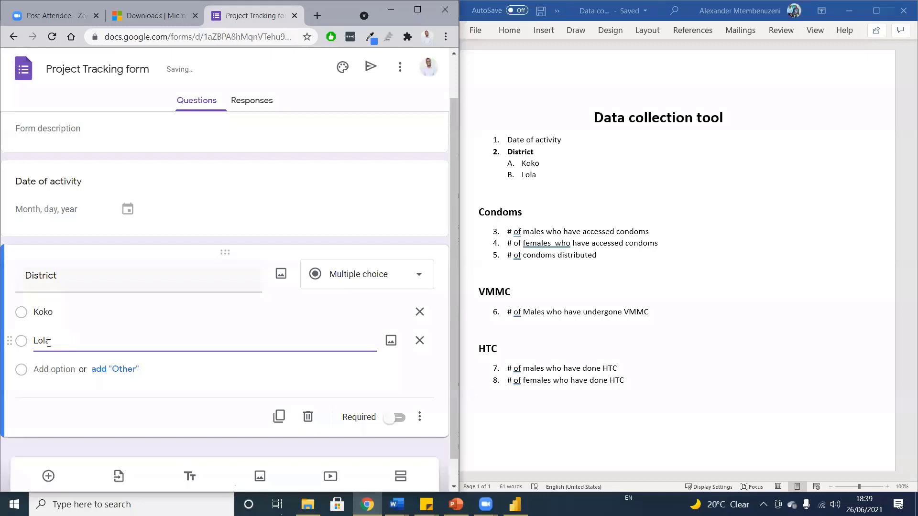
click(65, 457)
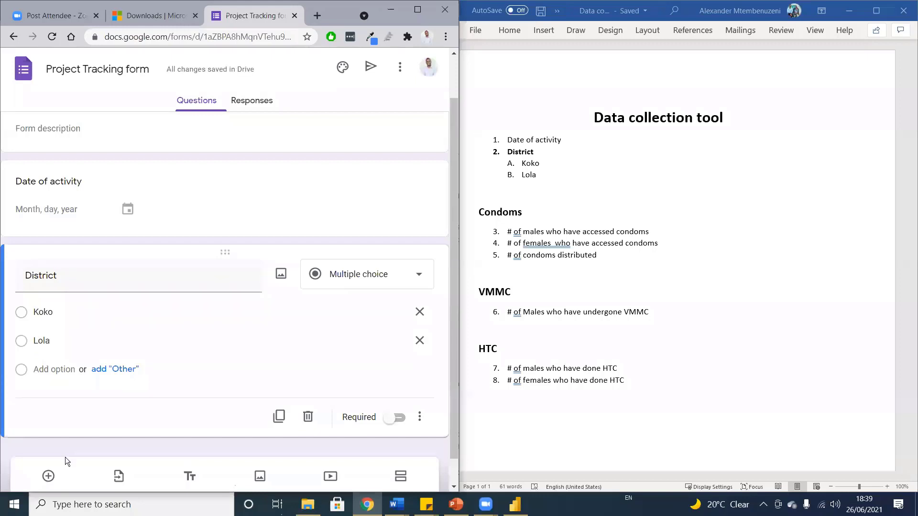
click(44, 483)
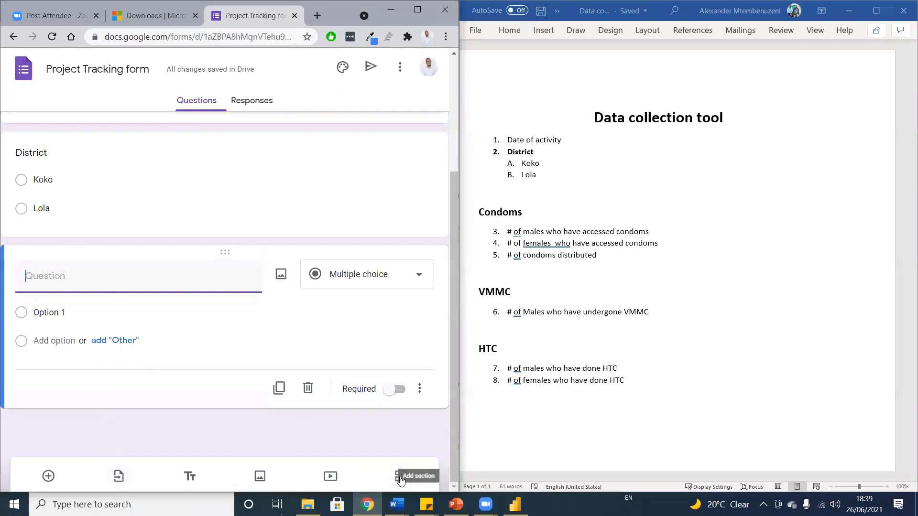
click(302, 391)
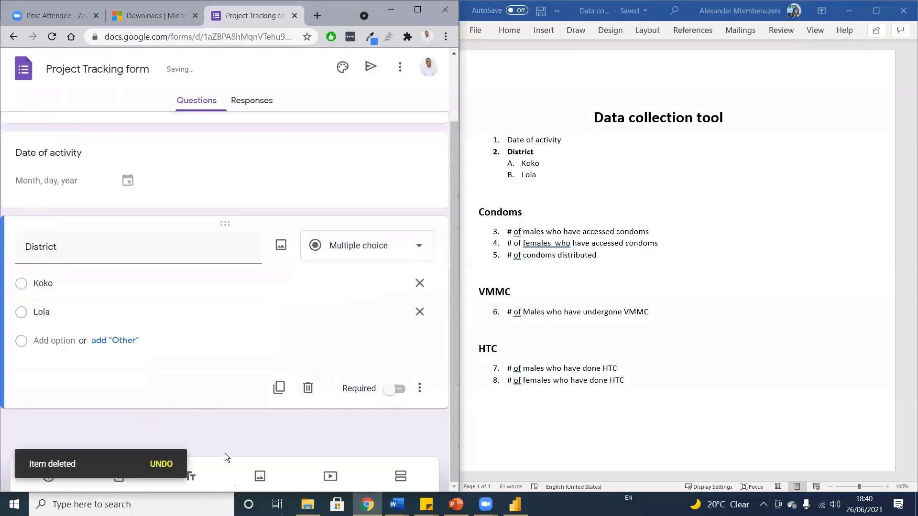
Add a new section to the form after the District question
click(401, 478)
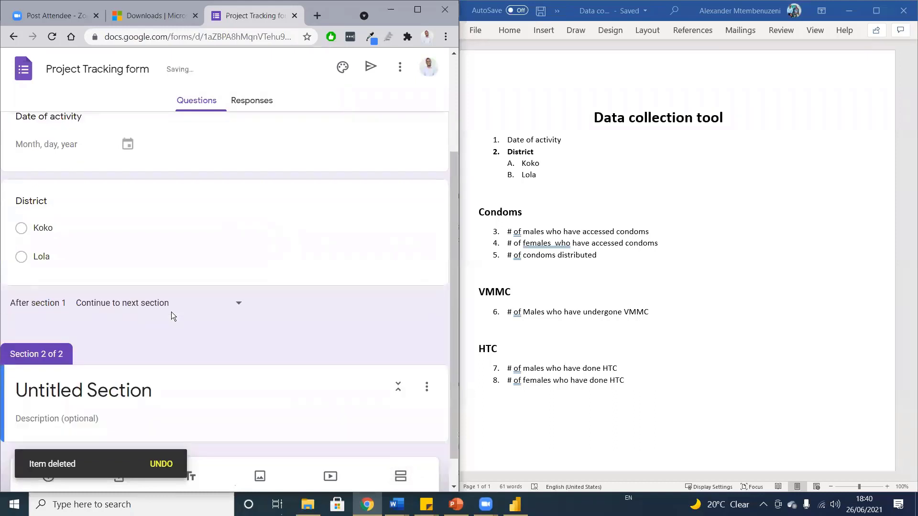
scroll(73, 228, up, 3)
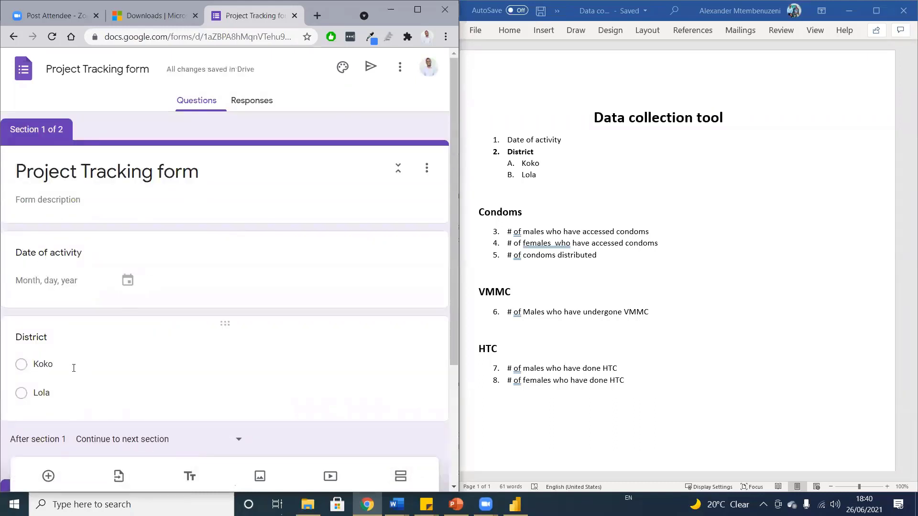
scroll(201, 367, down, 4)
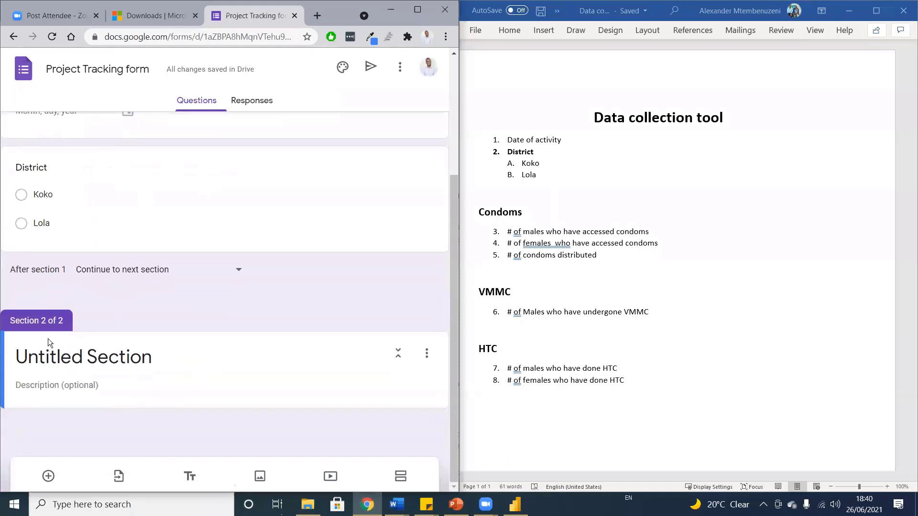
Title the new section "Condoms" and add a blank question to it
click(75, 356)
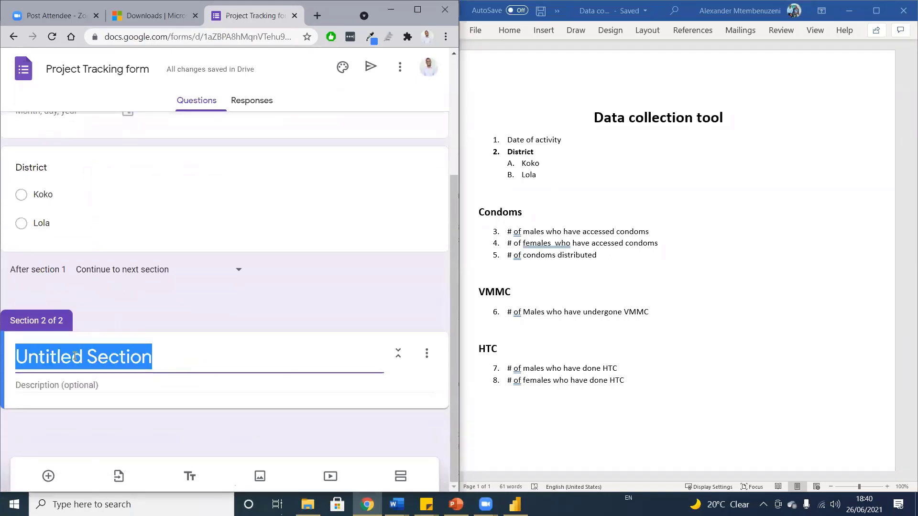
text(Condoms)
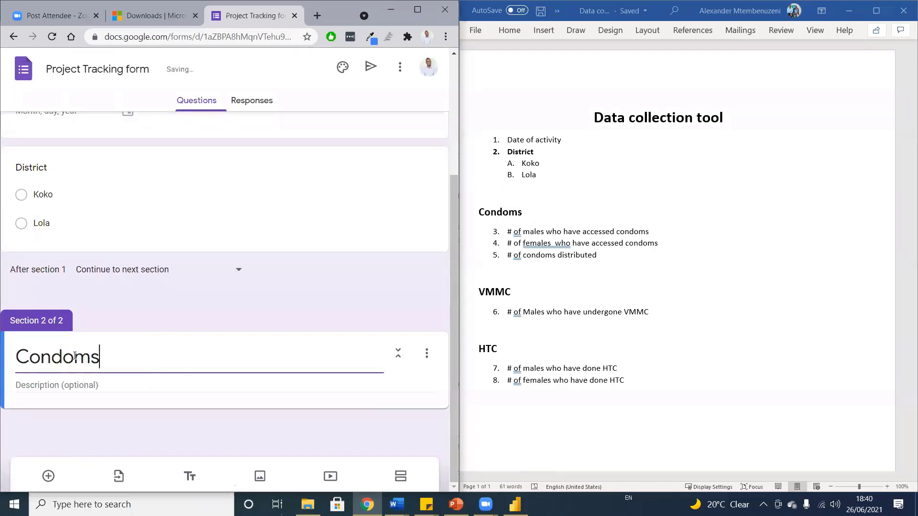
click(48, 476)
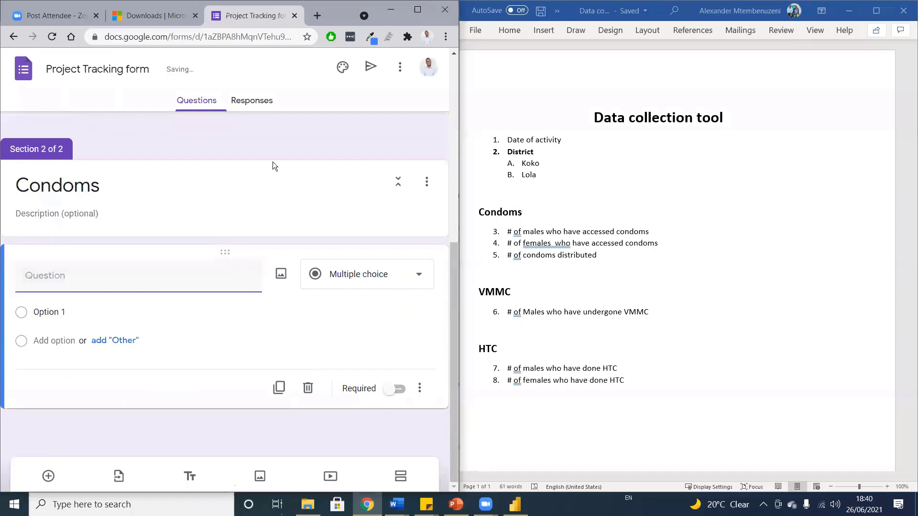
Title the question "# of males who have accessed condoms" from the Word tool, without its list number, and make it Short answer
drag(41, 254, 55, 287)
click(619, 233)
drag(619, 233, 509, 231)
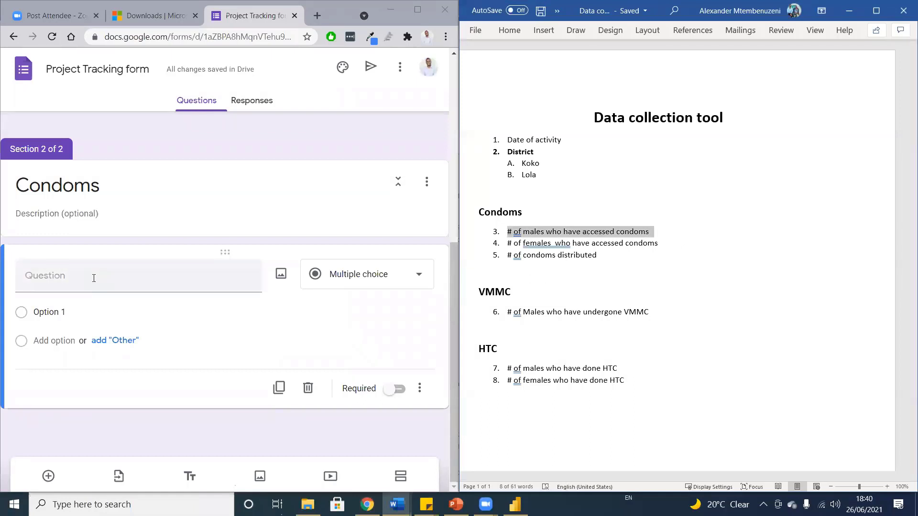
click(71, 280)
text(3.	# of males who have accessed condoms)
click(43, 275)
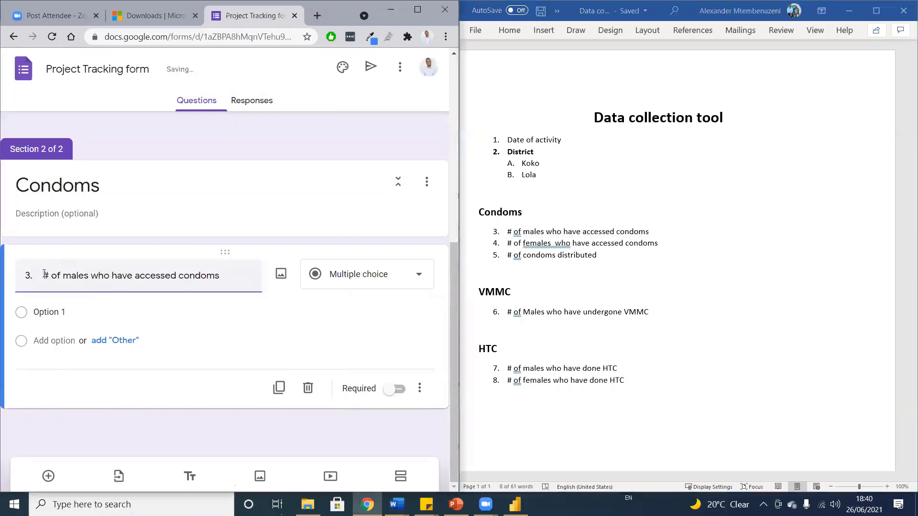
key(BackSpace)
key(BackSpace)
key(BackSpace)
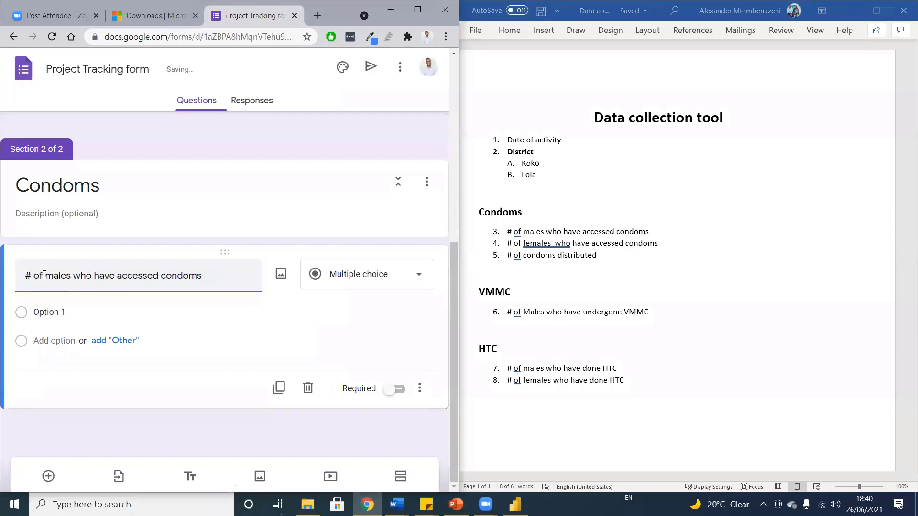
click(368, 277)
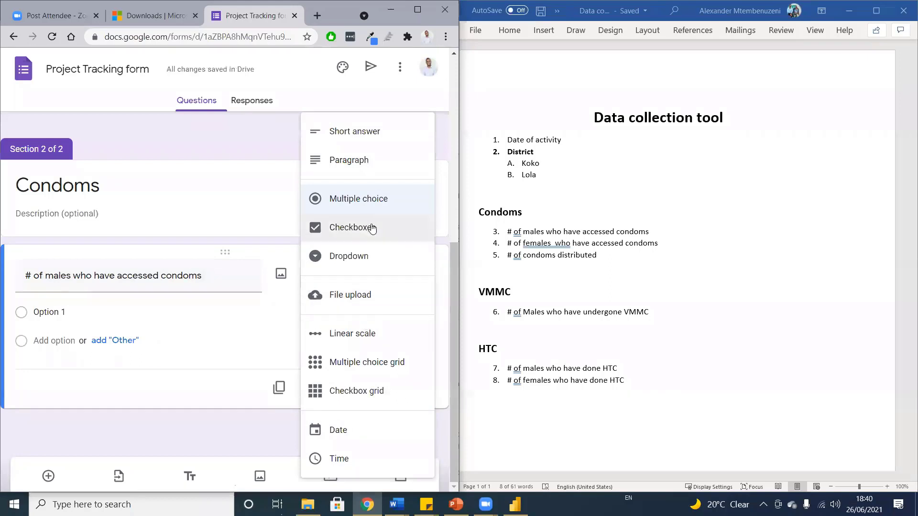
click(354, 130)
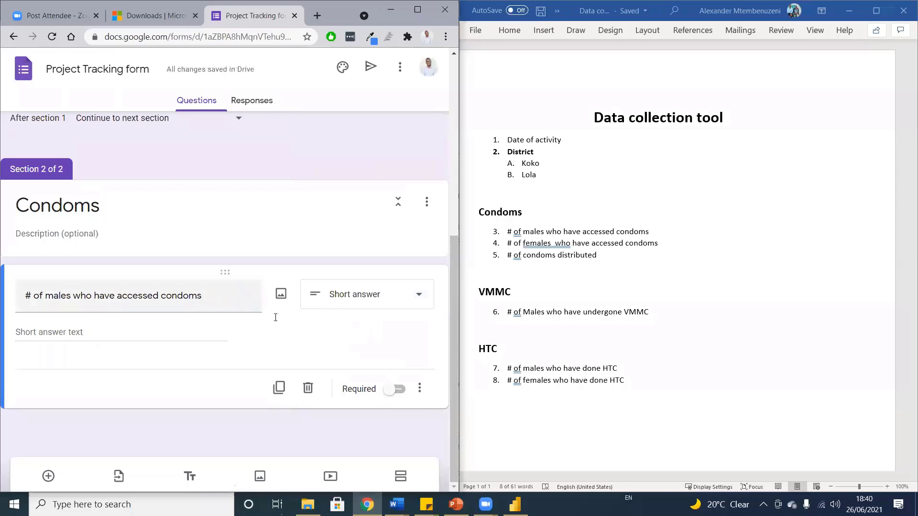
Add response validation to the males condom question, requiring a number greater than 0
click(419, 388)
click(169, 440)
click(410, 294)
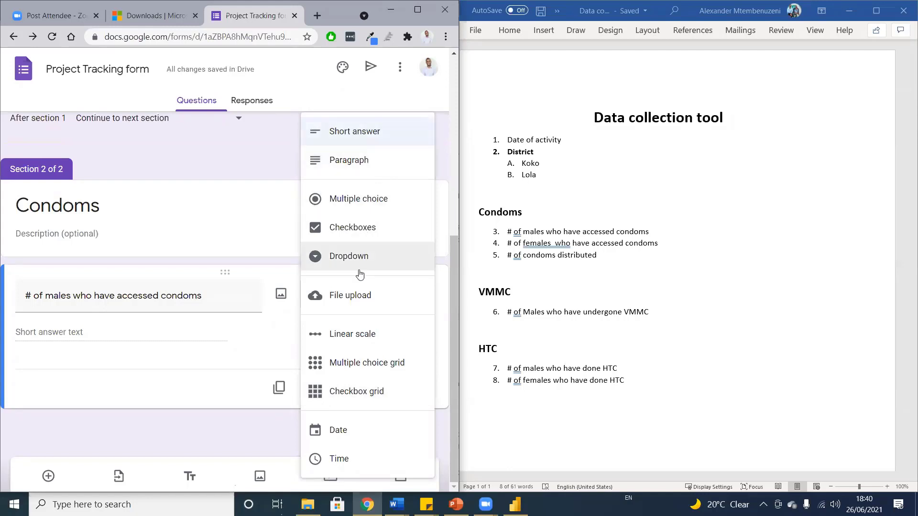
key(Escape)
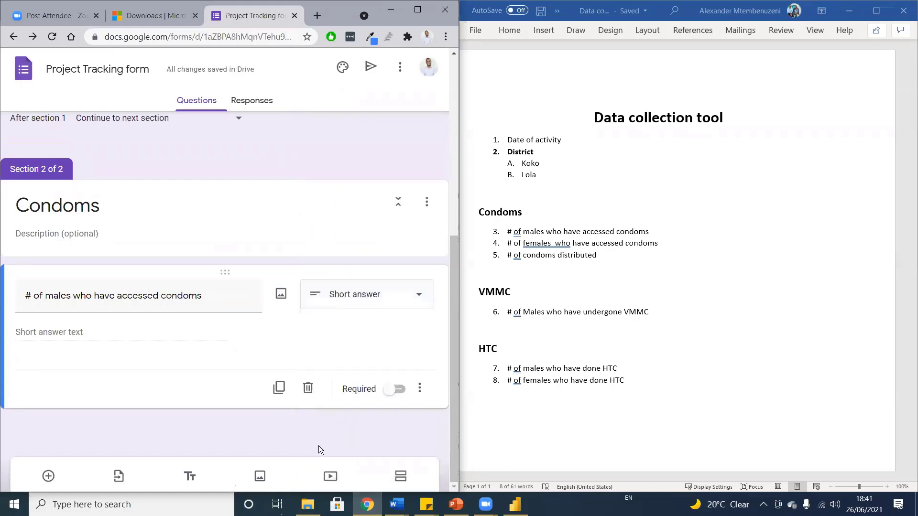
click(419, 393)
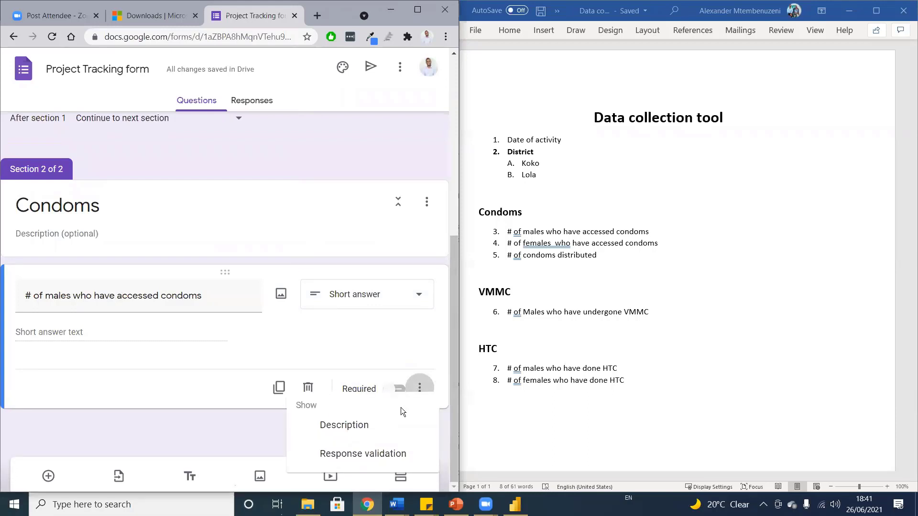
click(380, 457)
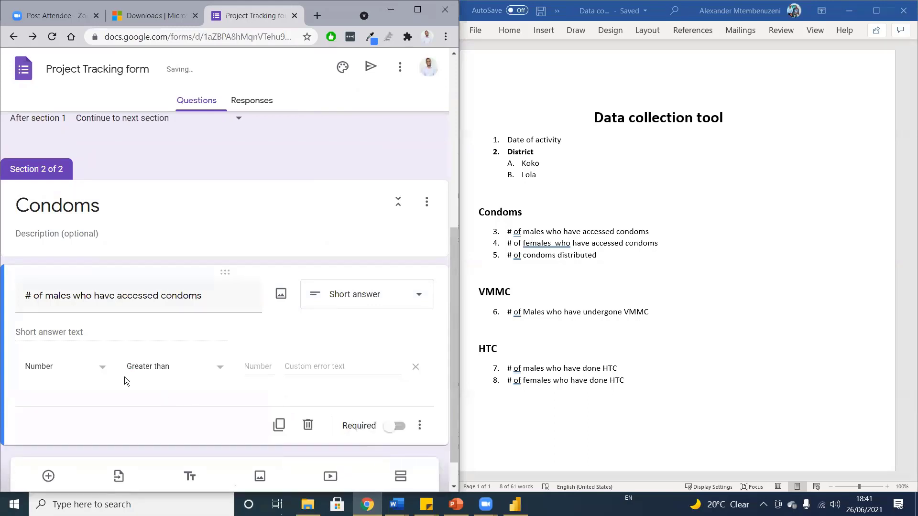
scroll(128, 354, down, 1)
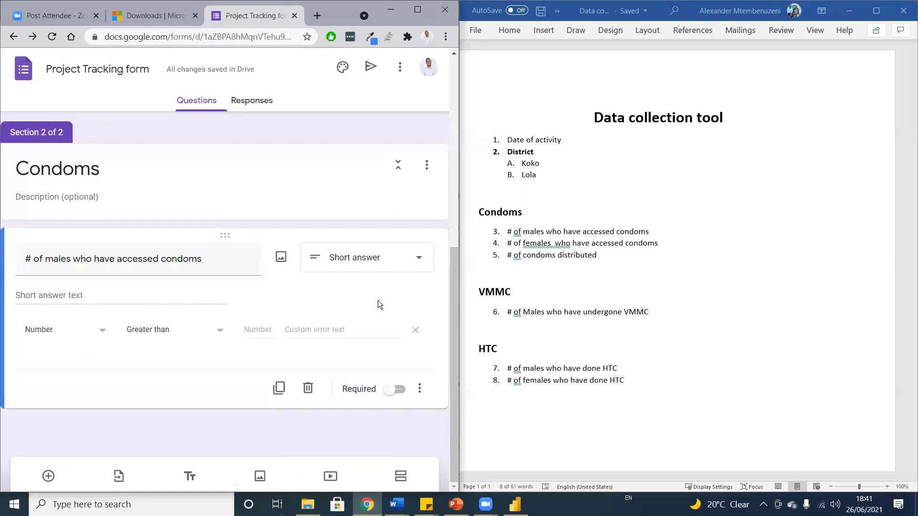
click(420, 389)
click(170, 421)
click(51, 333)
click(37, 336)
text(0)
Add the Short answer question "# of females who have accessed condoms" from the Word tool, without its list number
click(47, 477)
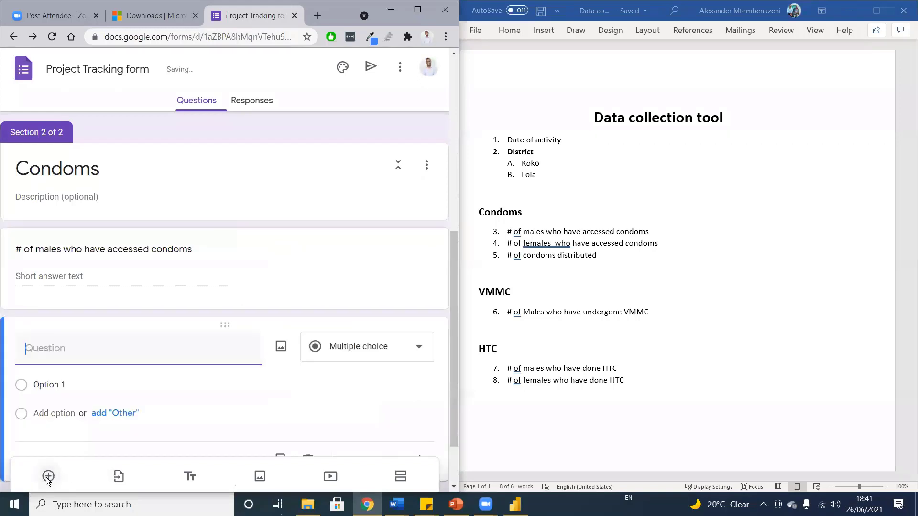
click(662, 243)
drag(662, 243, 504, 248)
key(ctrl+c)
click(45, 277)
key(ctrl+v)
click(43, 277)
key(BackSpace)
key(BackSpace)
key(BackSpace)
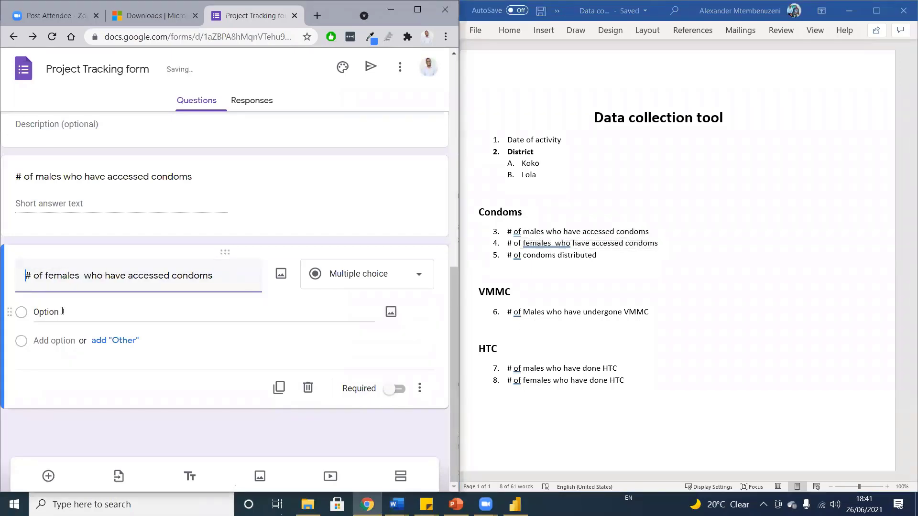
click(360, 278)
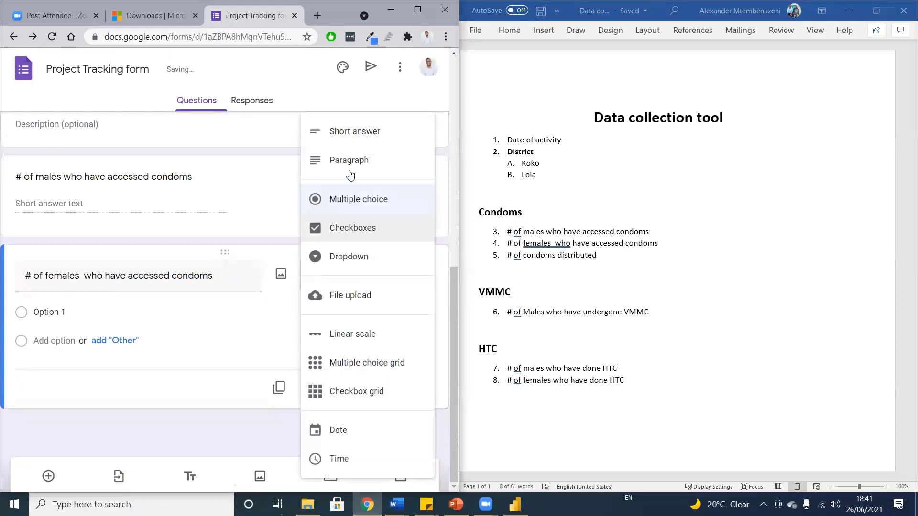
click(351, 133)
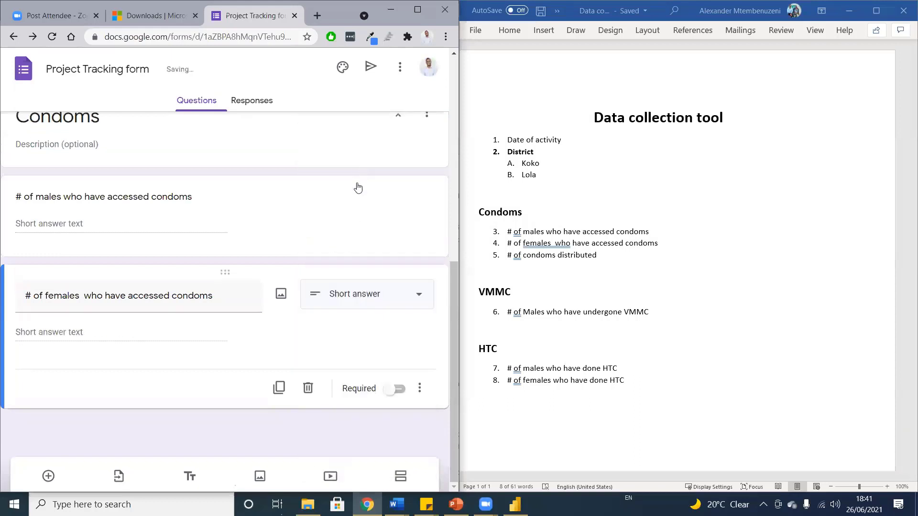
Add response validation to the females condom question, requiring a number greater than 0
click(421, 388)
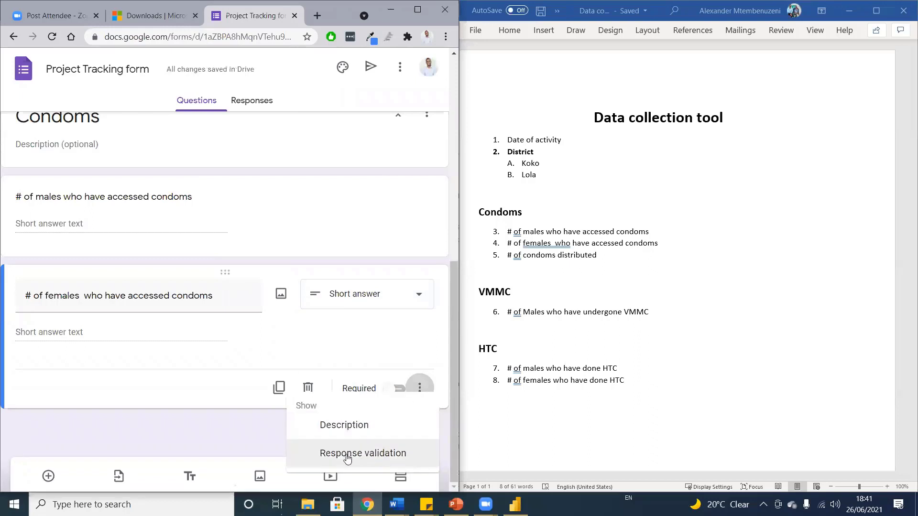
click(376, 453)
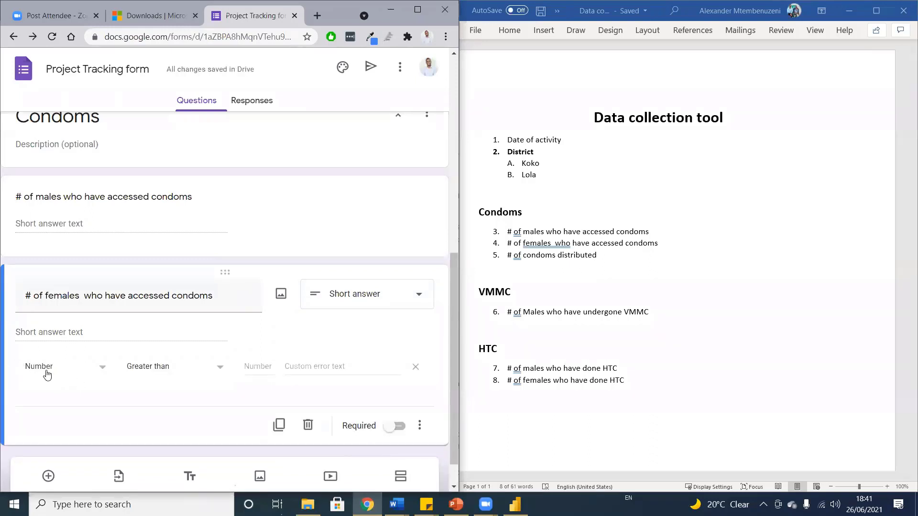
text(0)
scroll(73, 255, down, 1)
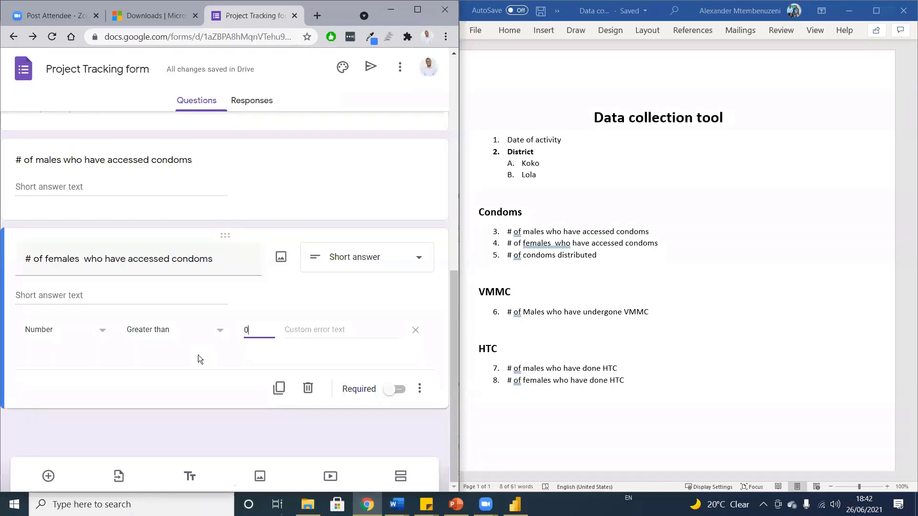
Add the Short answer question "# of condoms distributed" from the Word tool, without its list number
drag(606, 253, 505, 255)
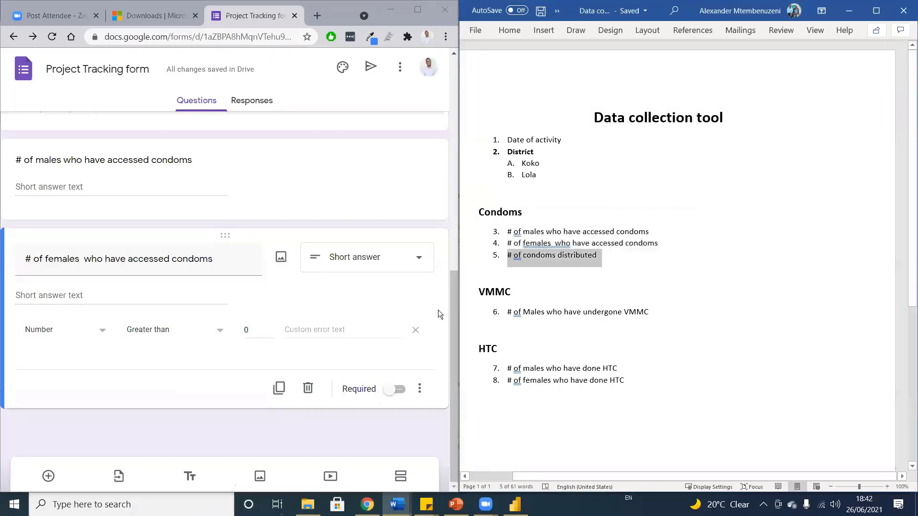
click(48, 477)
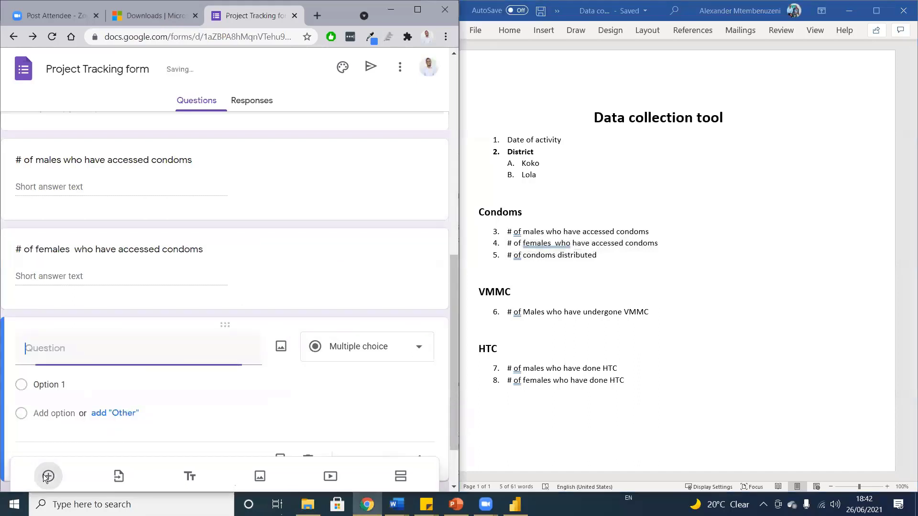
key(ctrl+v)
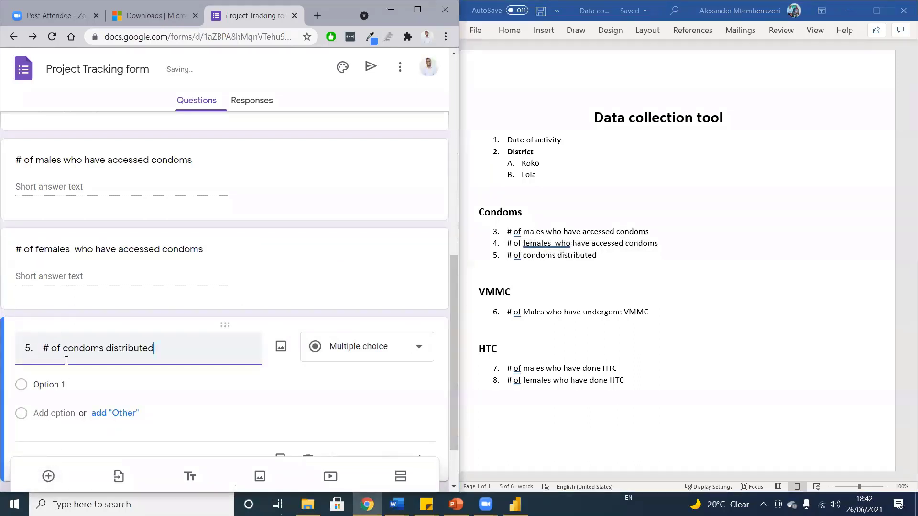
click(43, 350)
key(BackSpace)
key(BackSpace)
key(BackSpace)
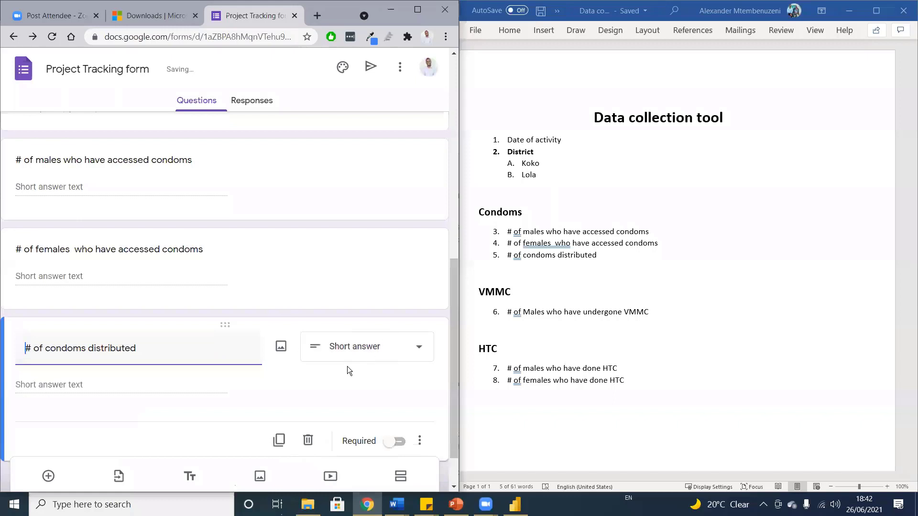
Add response validation to the condoms distributed question, requiring a number greater than 0
click(419, 387)
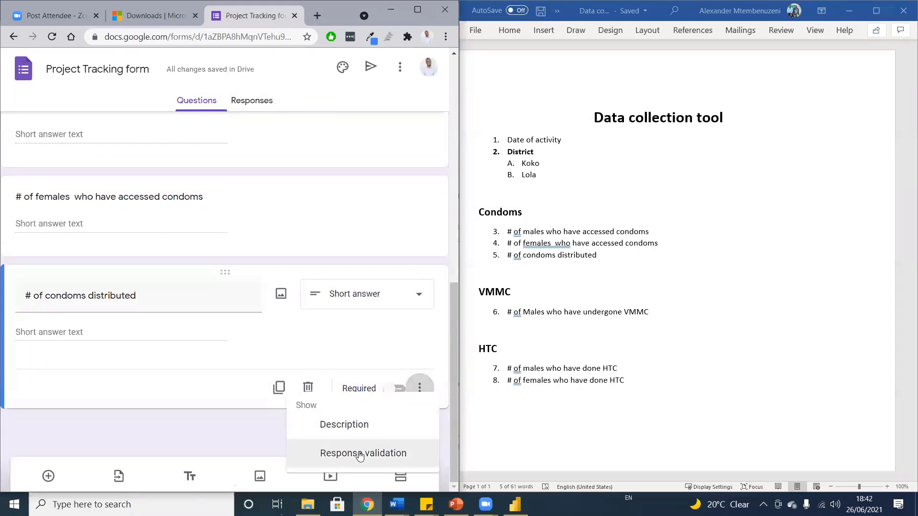
click(377, 450)
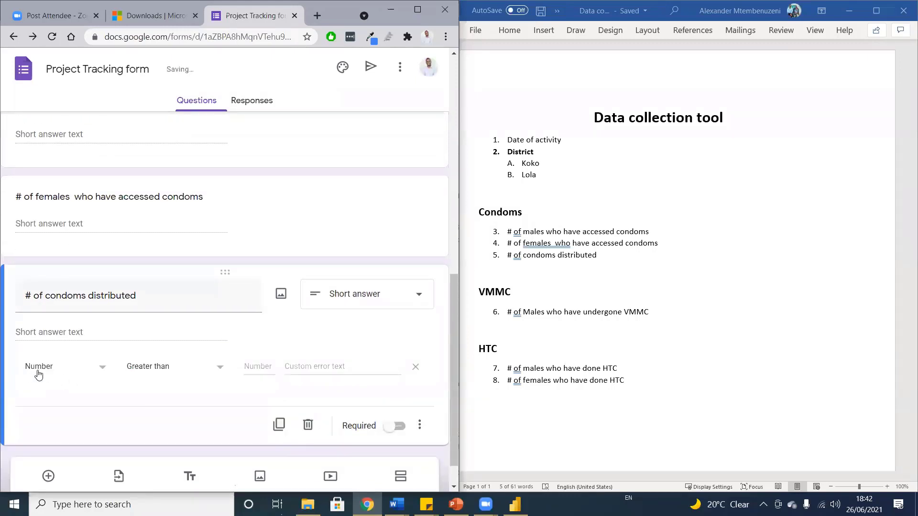
click(272, 365)
text(0)
click(168, 448)
scroll(173, 446, down, 1)
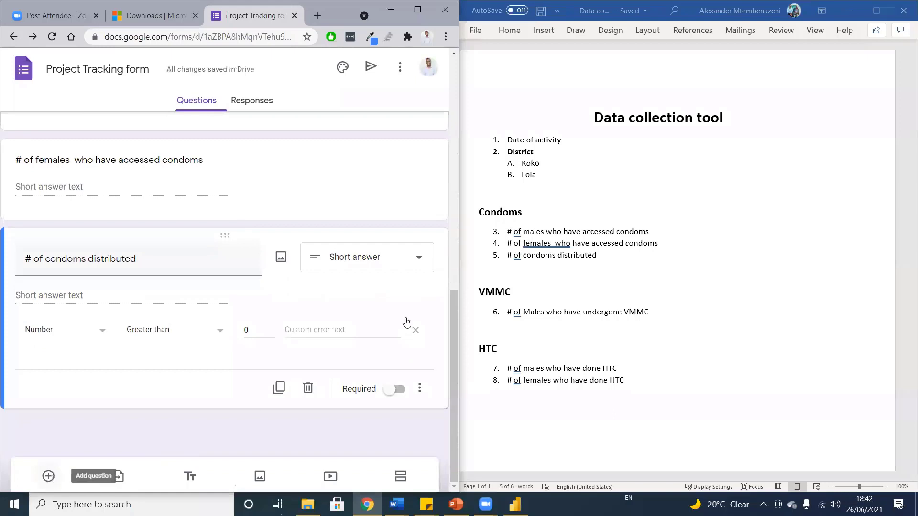
triple_click(524, 259)
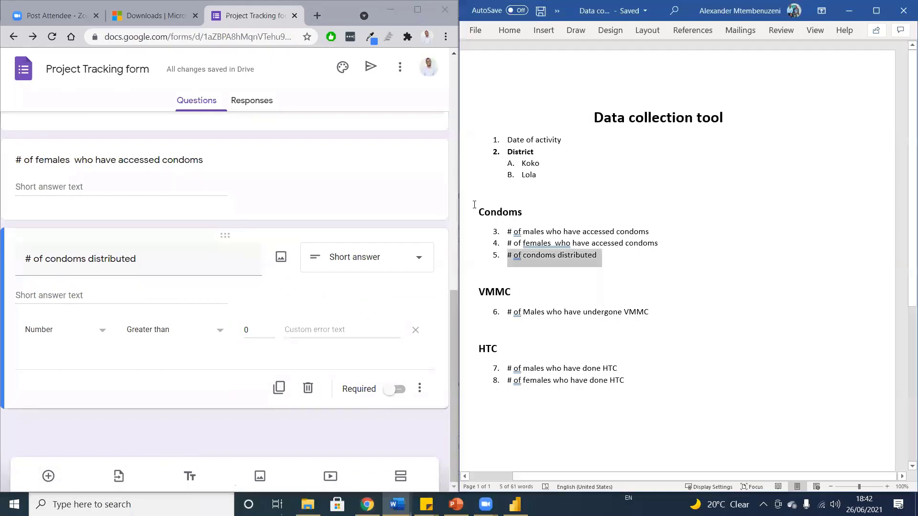
click(162, 434)
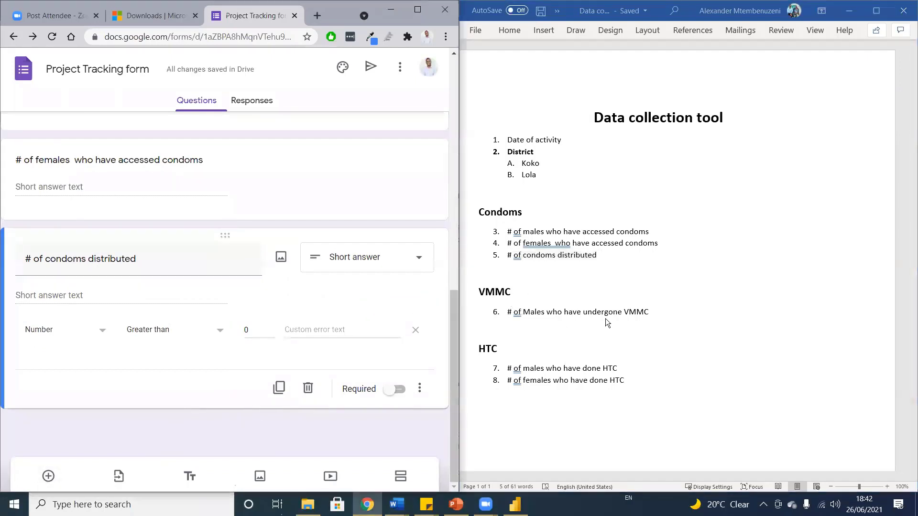
key(alt+Tab)
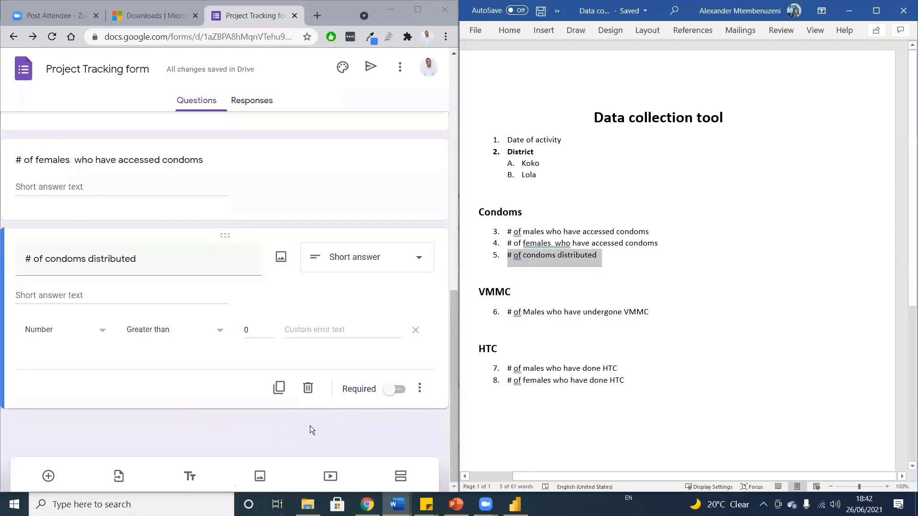
click(366, 417)
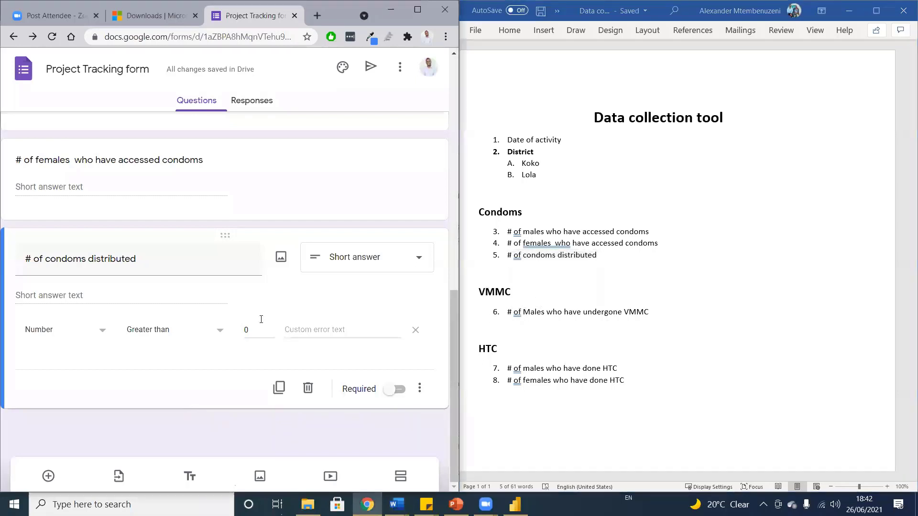
Add a new section titled "VMMC" after the Condoms section and add a blank question to it
click(400, 478)
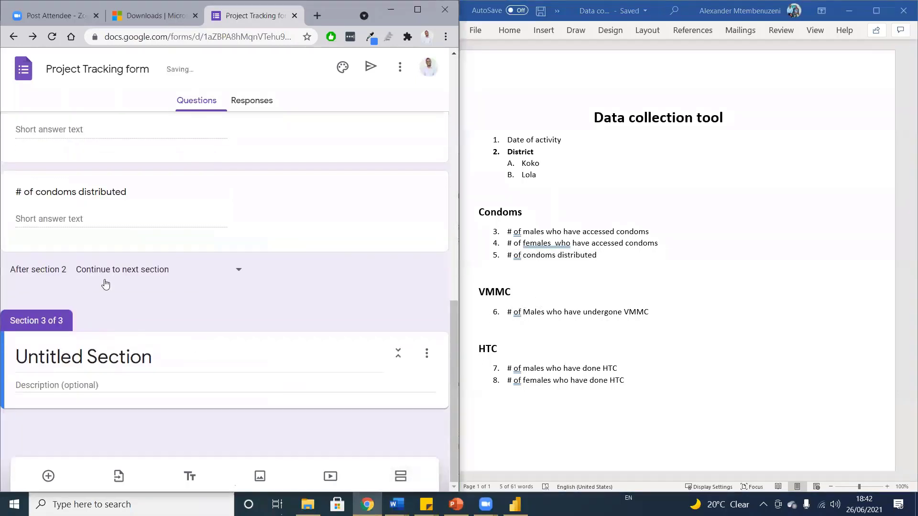
scroll(104, 278, up, 7)
scroll(168, 305, down, 7)
click(64, 358)
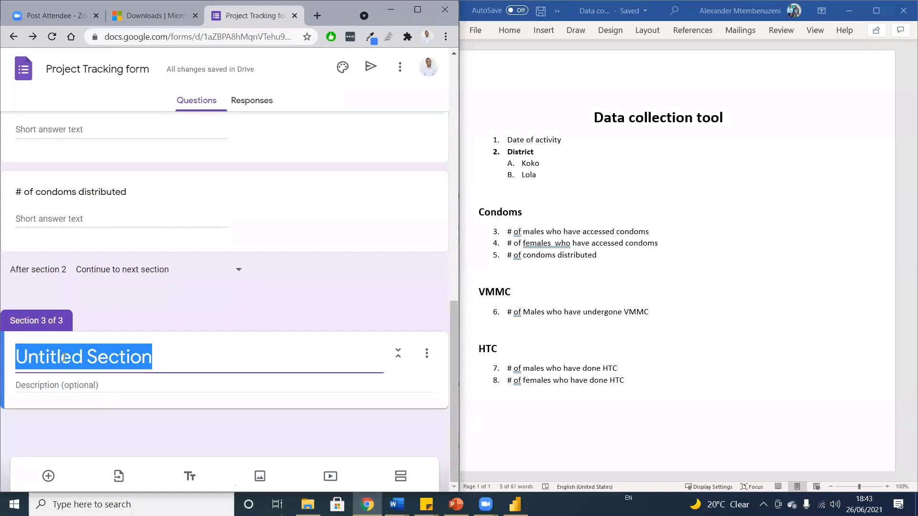
text(VMMC)
click(51, 428)
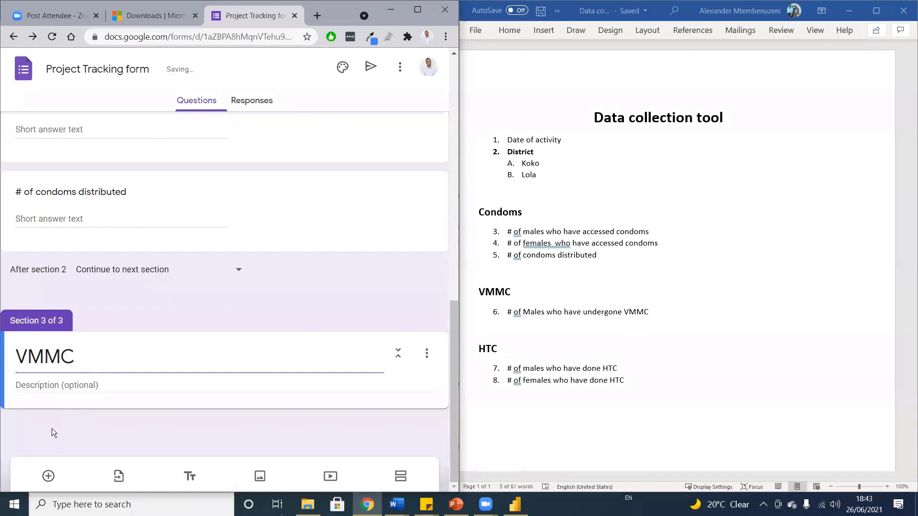
click(48, 477)
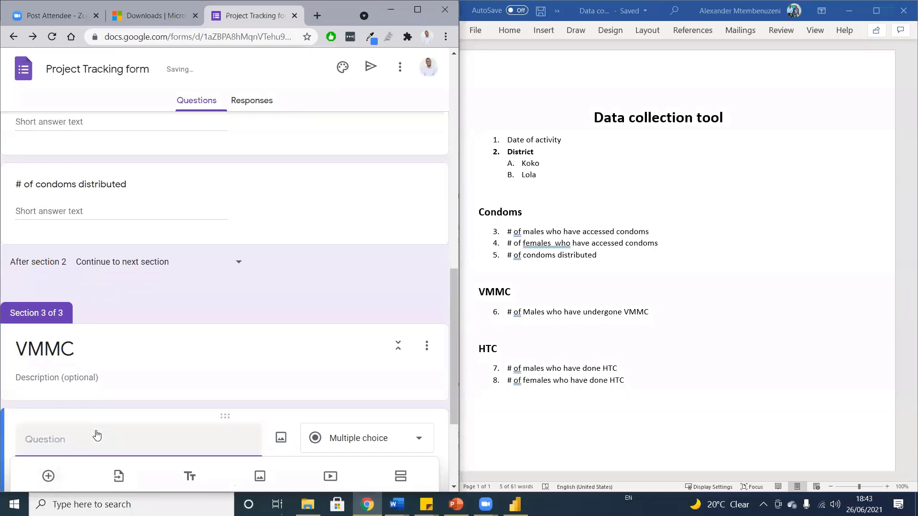
Fill in the VMMC section's question as "# of Males who have undergone VMMC" from the Word tool, without its list number, as Short answer
drag(649, 313, 509, 320)
key(ctrl+c)
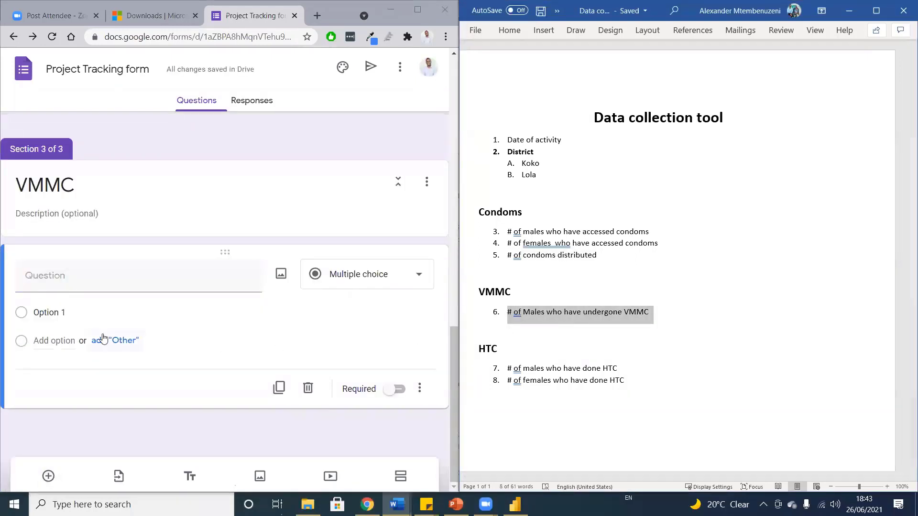
click(79, 285)
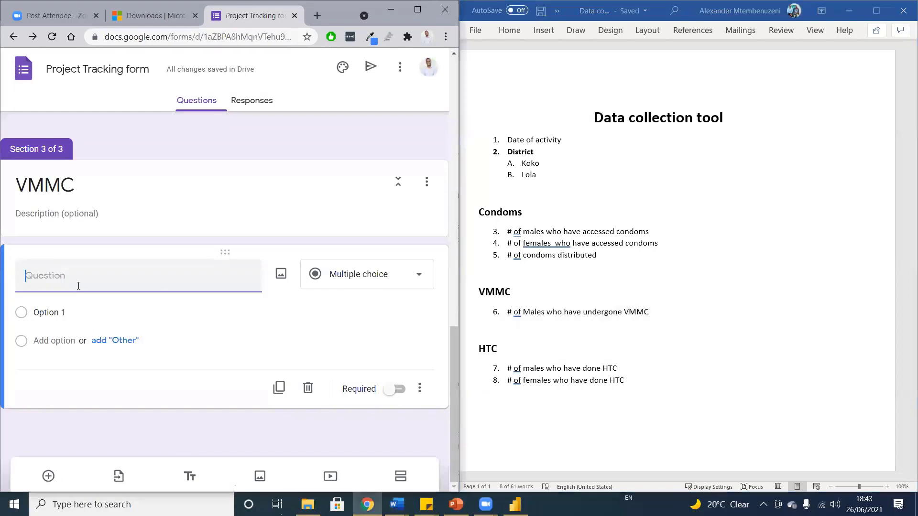
key(ctrl+v)
key(Home)
text(6.)
key(BackSpace)
key(BackSpace)
click(169, 441)
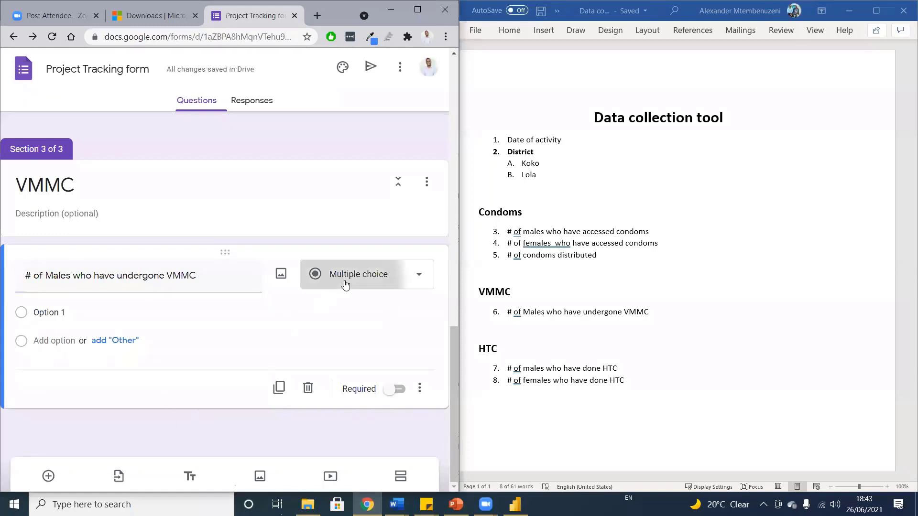
click(345, 285)
click(352, 132)
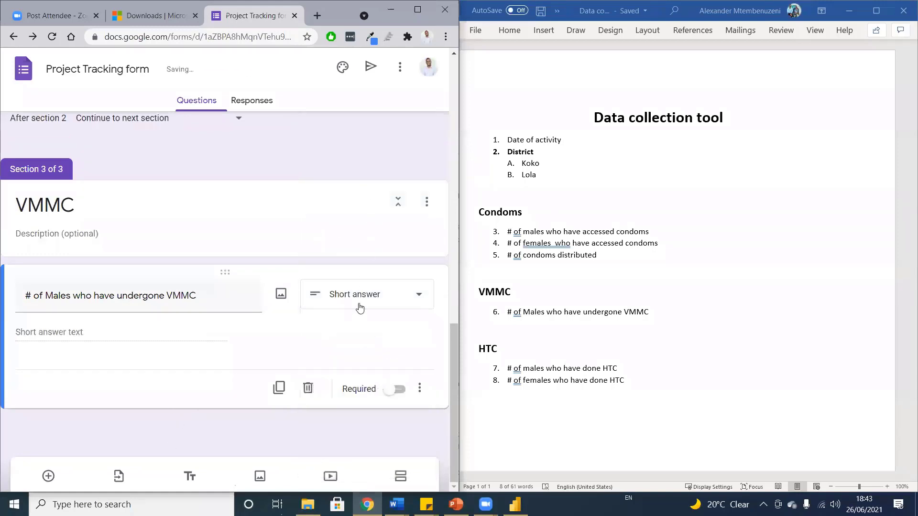
Add response validation to the VMMC males question, requiring a number greater than 0
click(421, 393)
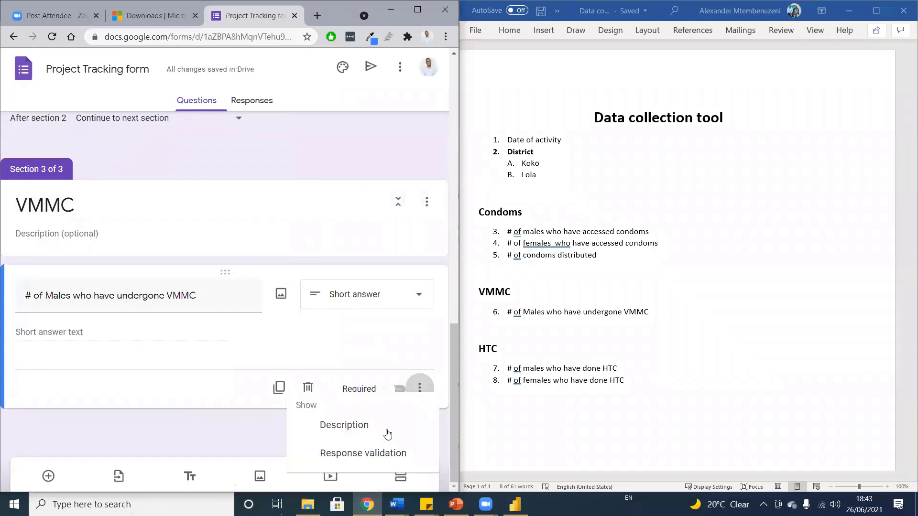
click(363, 453)
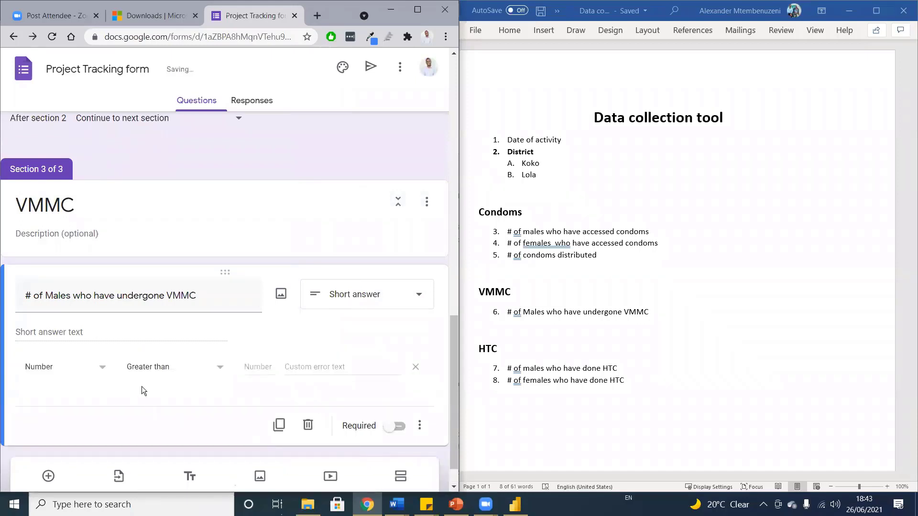
click(259, 367)
text(0)
scroll(85, 350, down, 2)
click(123, 417)
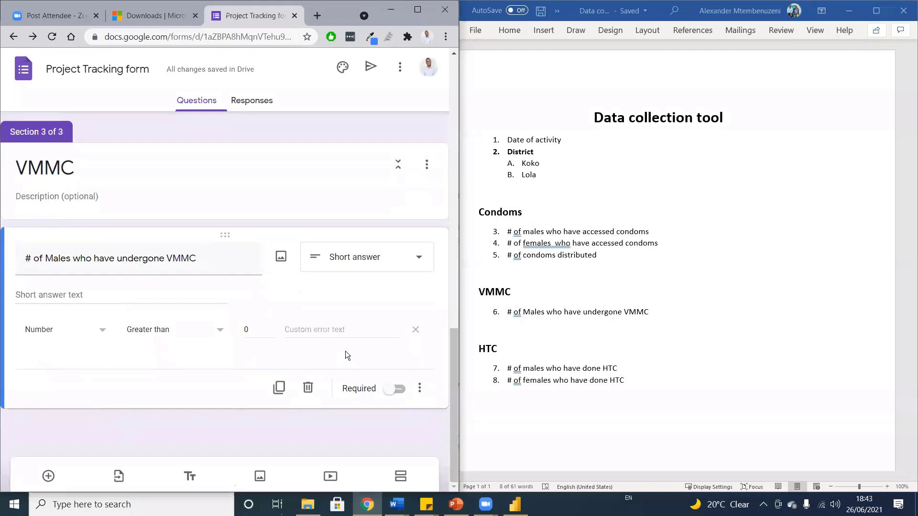
click(572, 366)
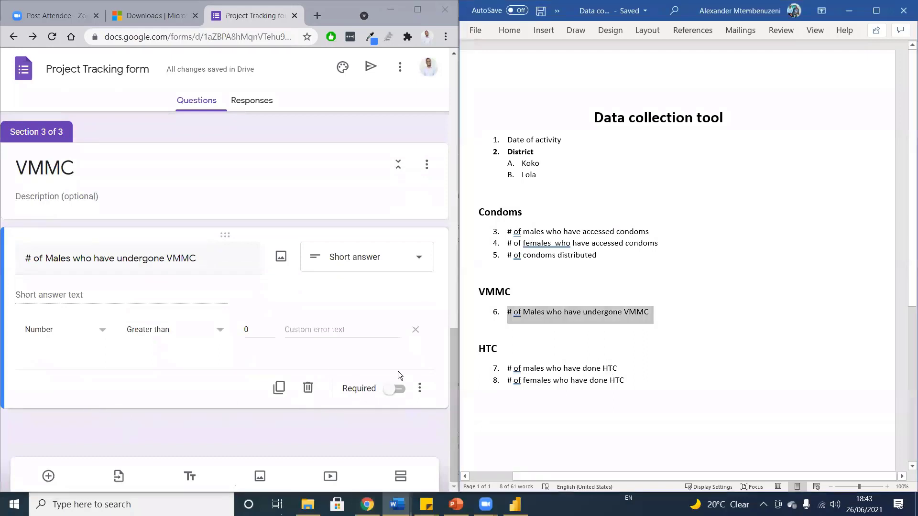
Add a new section titled "HTC" after the VMMC section and add a blank question to it
click(400, 478)
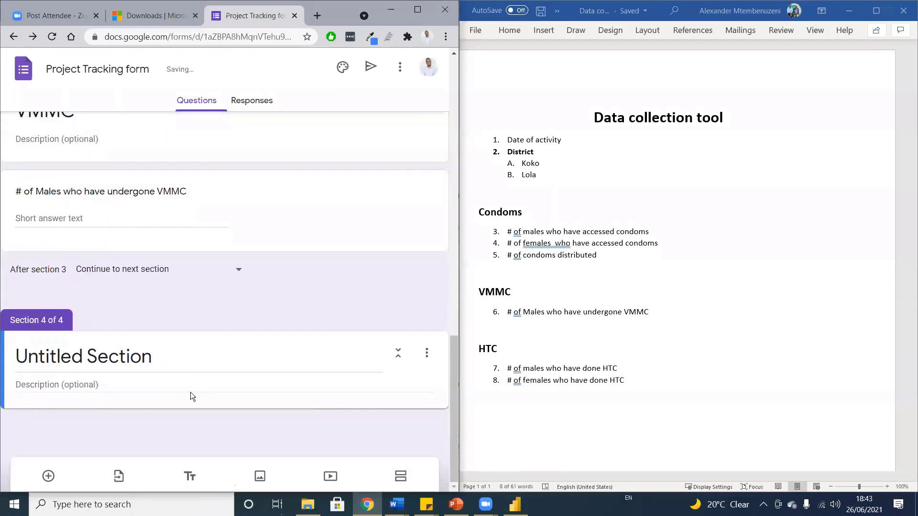
click(102, 356)
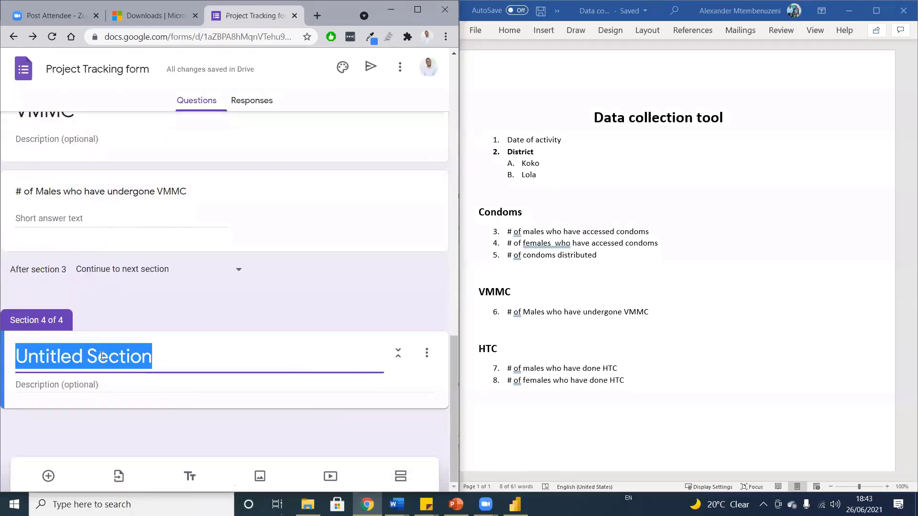
text(HTC)
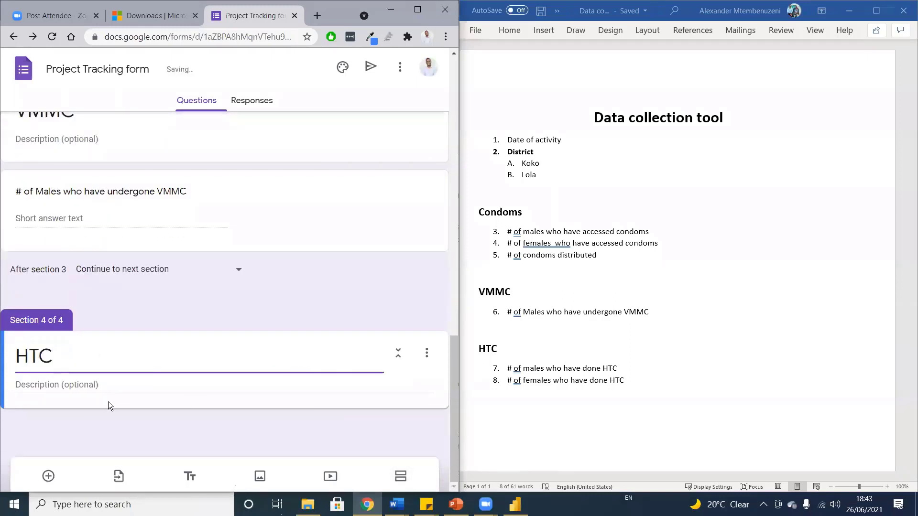
click(48, 476)
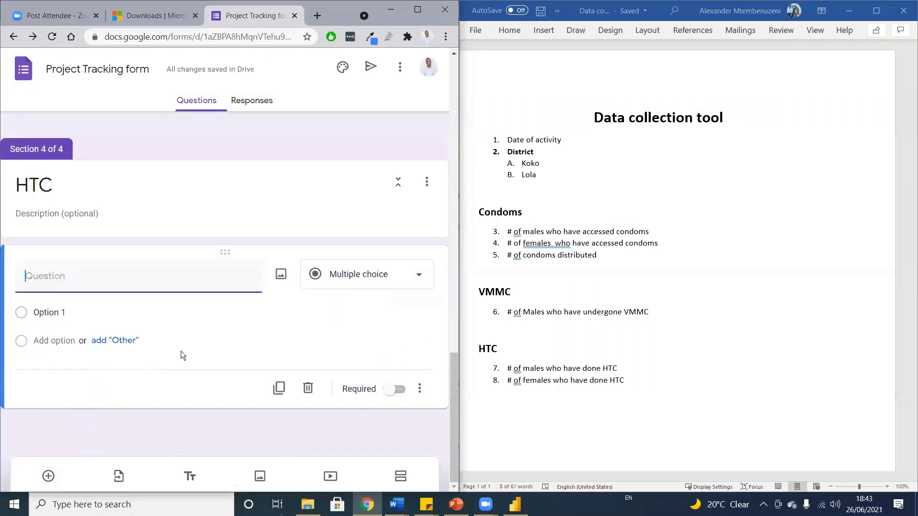
Fill in the blank HTC question as "# of males who have done HTC" from the Word tool, without its list number, as Short answer
drag(604, 369, 501, 356)
drag(623, 369, 506, 369)
click(56, 277)
text(7.	# of males who have done HTC)
key(BackSpace)
key(BackSpace)
key(BackSpace)
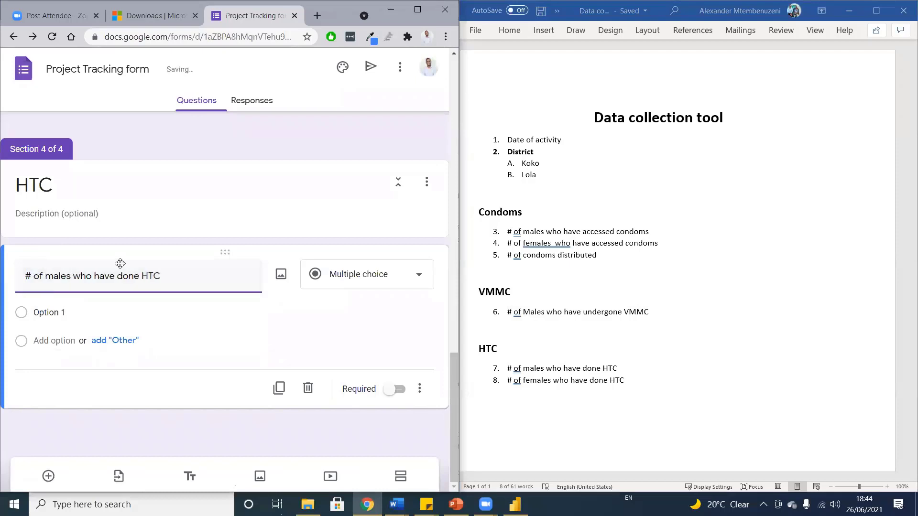
click(365, 274)
click(330, 135)
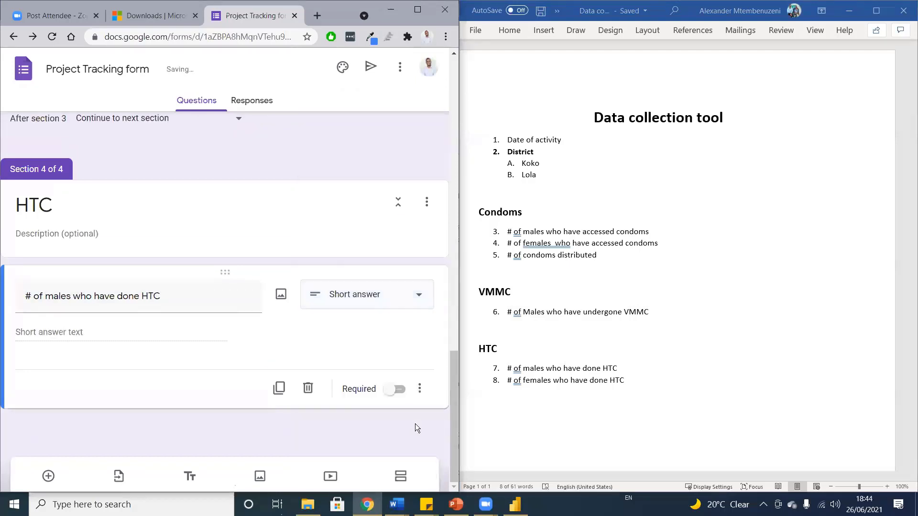
Add response validation to the HTC males question, requiring a number greater than 0
click(420, 388)
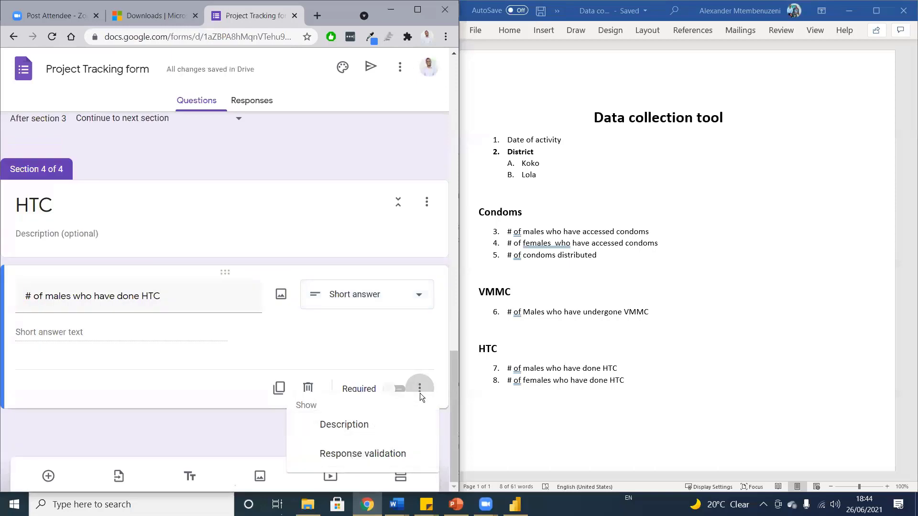
click(337, 455)
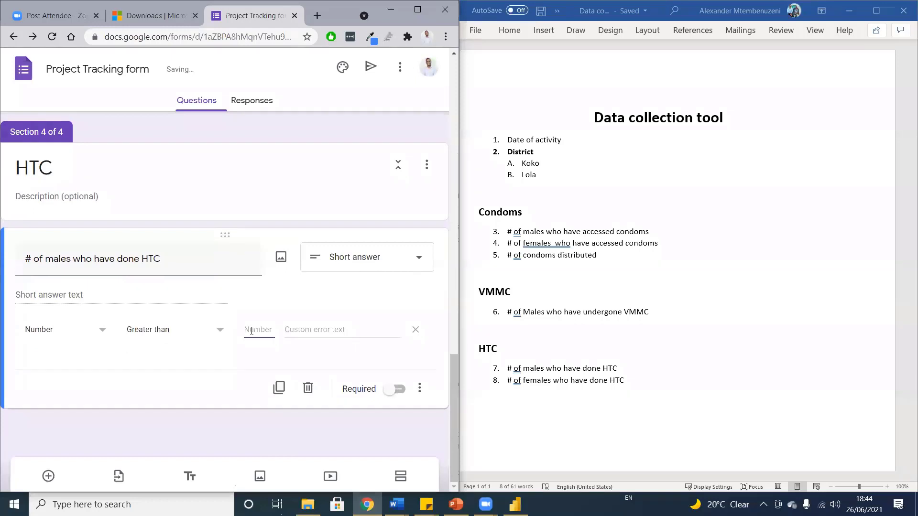
text(0)
Add the Short answer question "# of females who have done HTC" from the Word tool, without its list number
click(48, 476)
drag(636, 380, 510, 381)
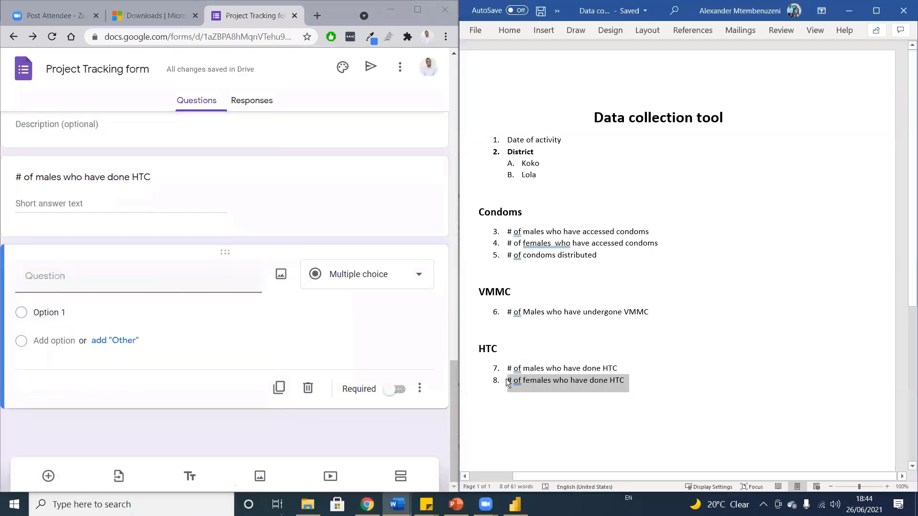
click(67, 285)
text(8.	# of females who have done HTC)
key(BackSpace)
key(BackSpace)
key(BackSpace)
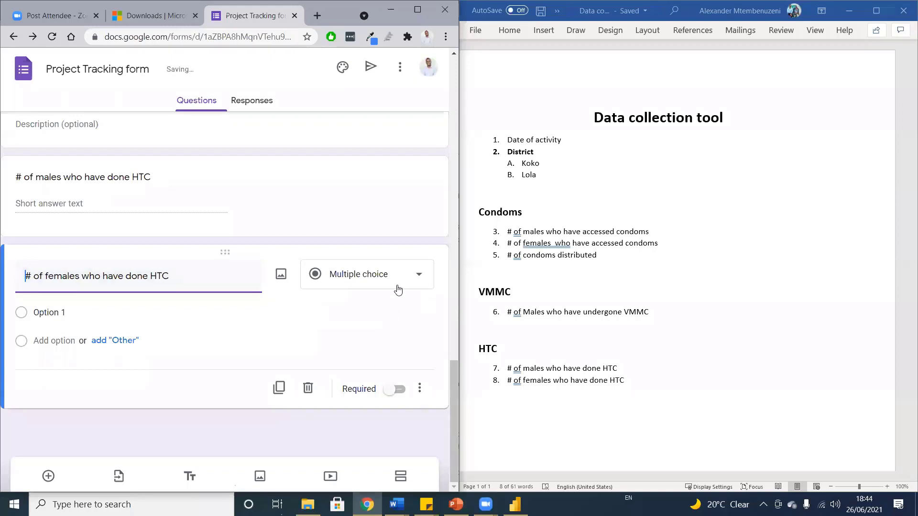
click(398, 290)
click(335, 130)
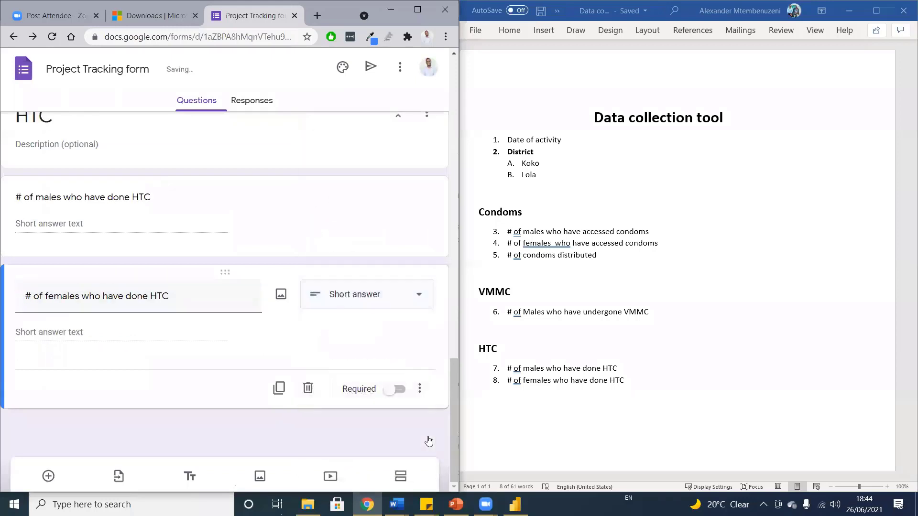
Add response validation to the HTC females question, requiring a number greater than 0
click(419, 388)
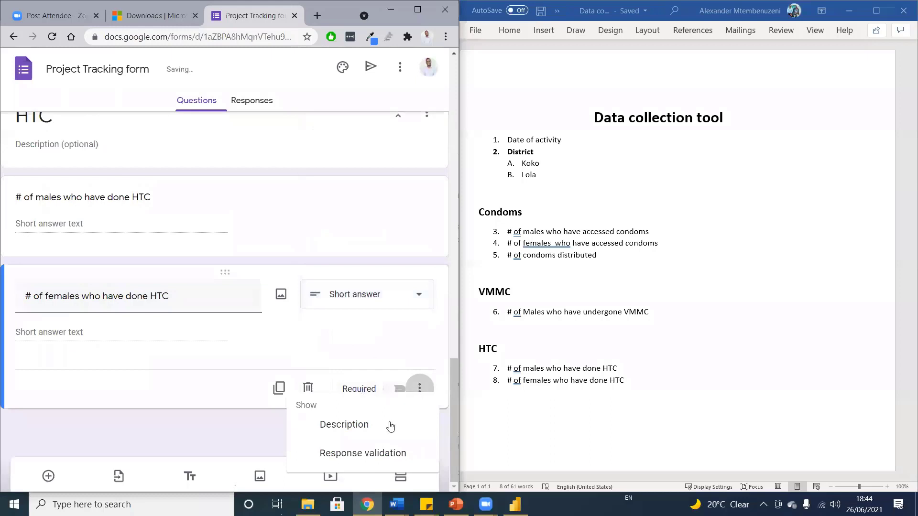
click(337, 454)
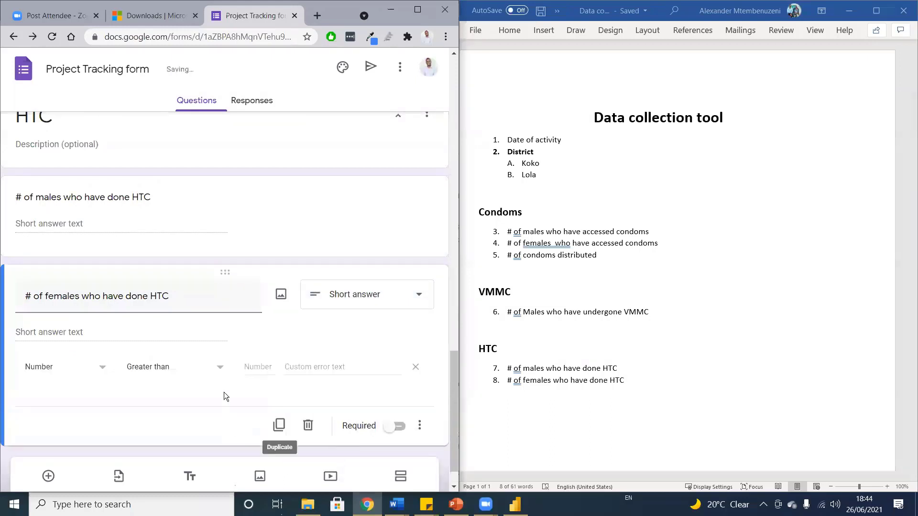
click(255, 361)
text(0)
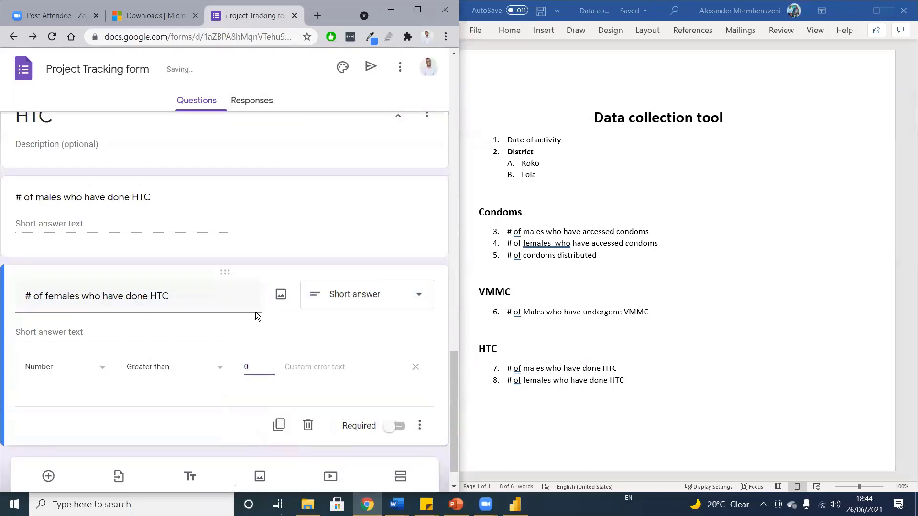
Maximize the form editor window and review the questions in all four sections of the form
double_click(367, 24)
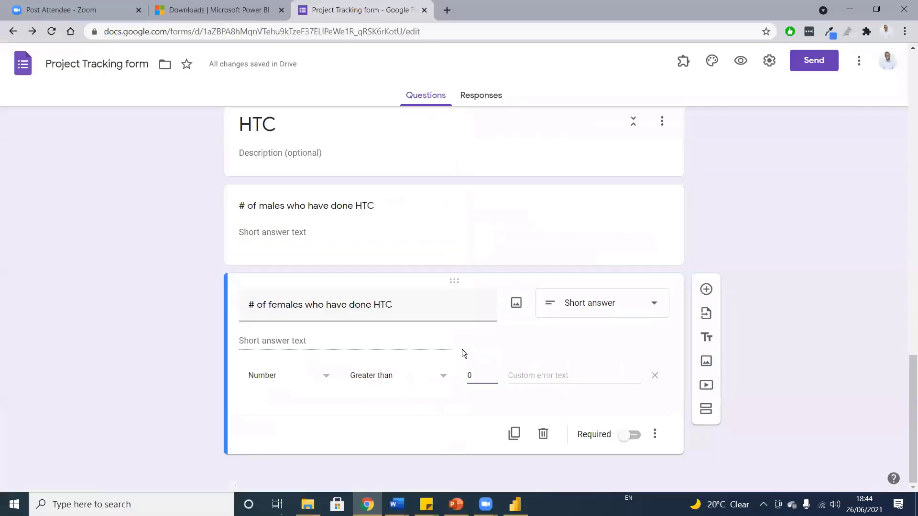
scroll(466, 346, up, 6)
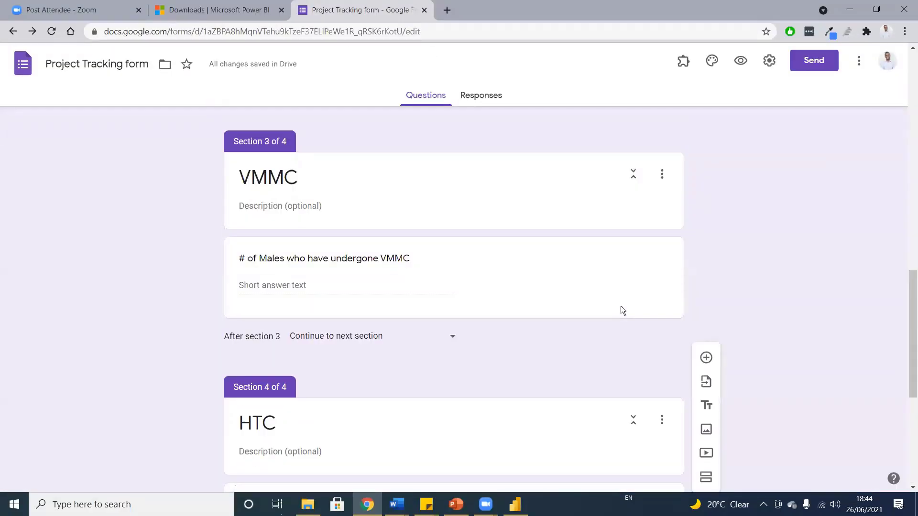
scroll(707, 296, down, 5)
scroll(703, 277, up, 1)
scroll(703, 263, down, 2)
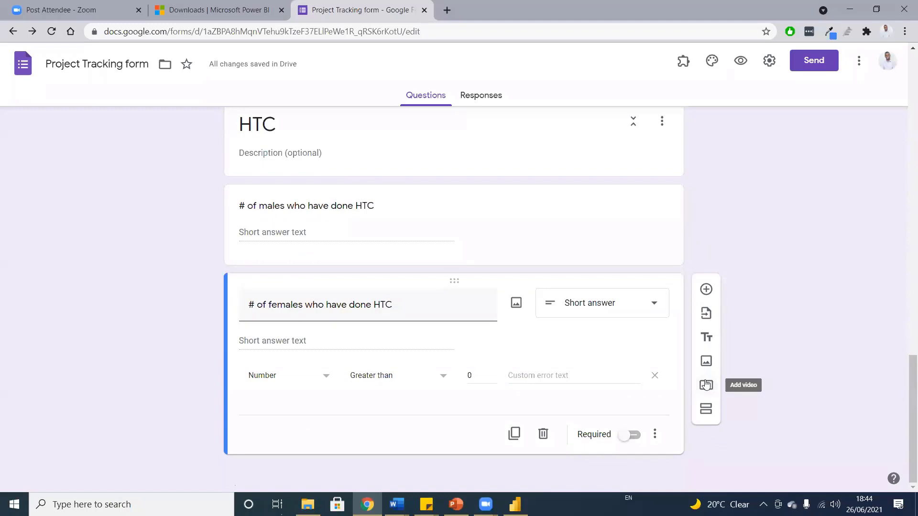
scroll(155, 302, up, 10)
scroll(166, 288, up, 11)
scroll(166, 288, down, 15)
scroll(168, 288, down, 7)
scroll(173, 279, up, 9)
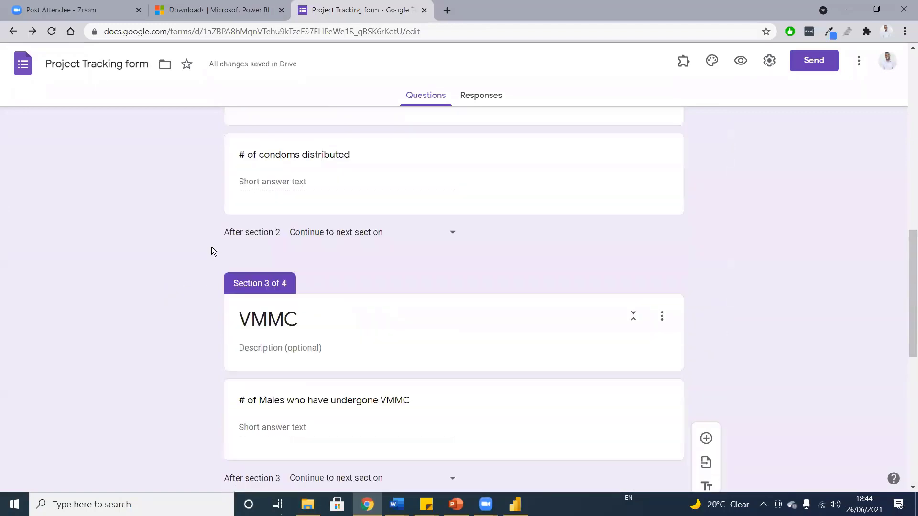
scroll(212, 247, up, 8)
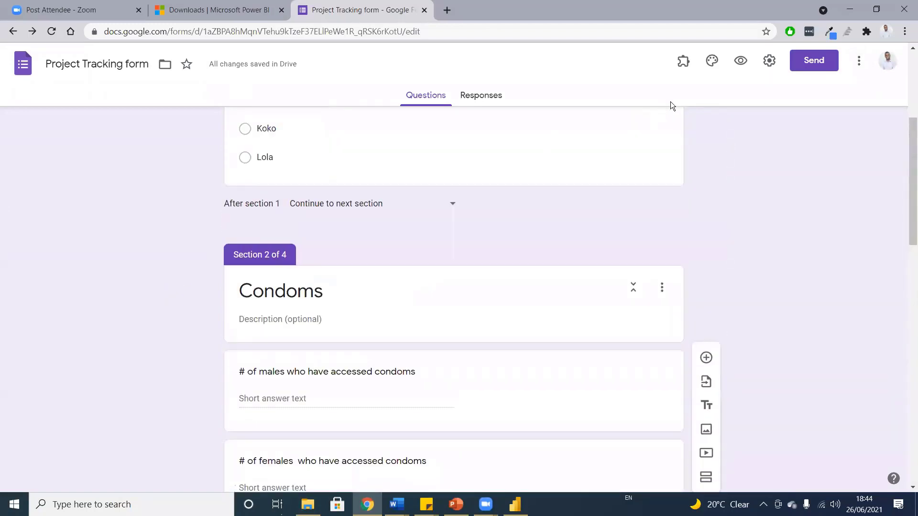
Preview the form through its Condoms, VMMC and HTC pages, and close the preview without submitting a response
click(740, 63)
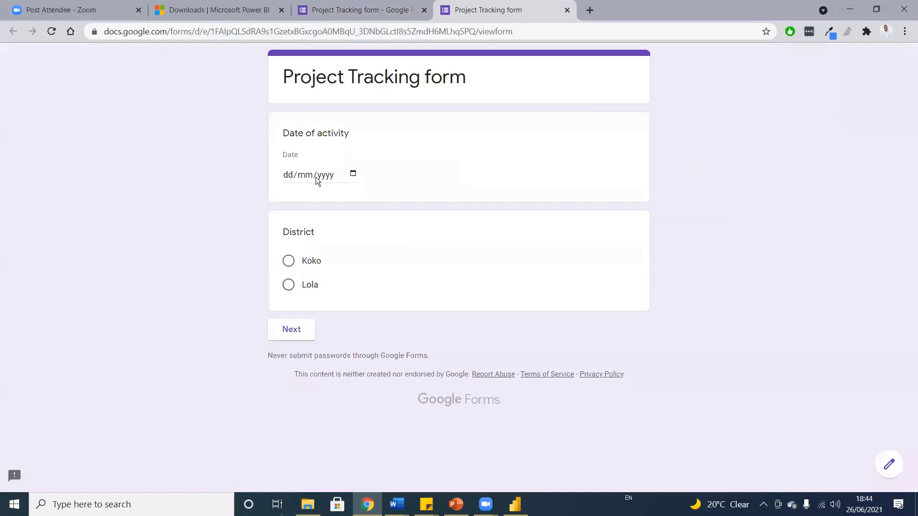
click(301, 335)
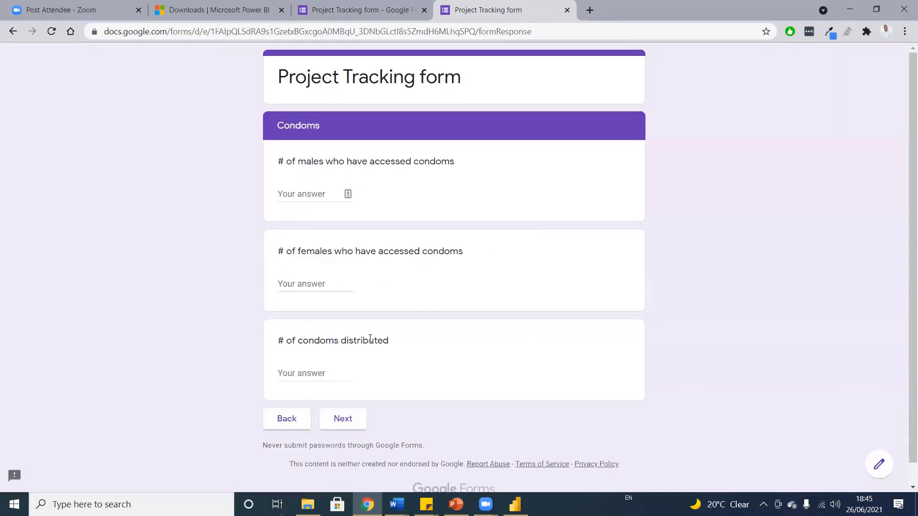
click(348, 423)
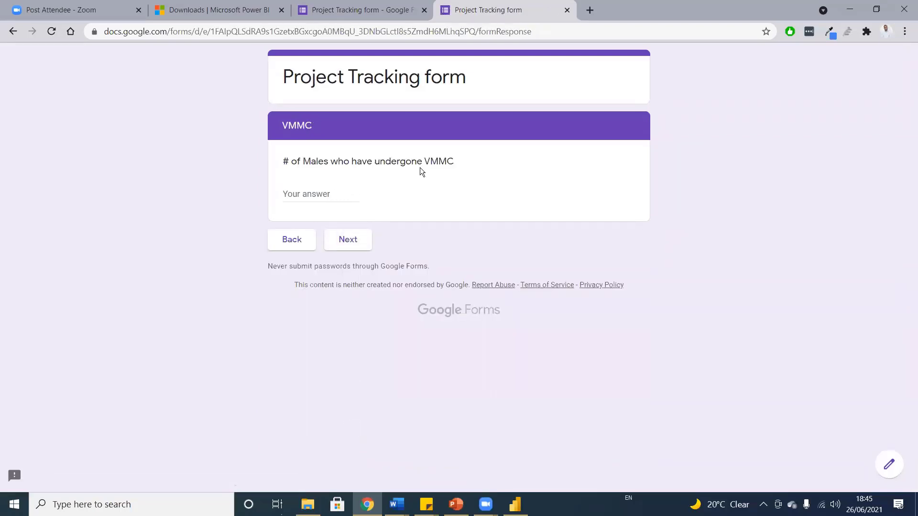
click(352, 241)
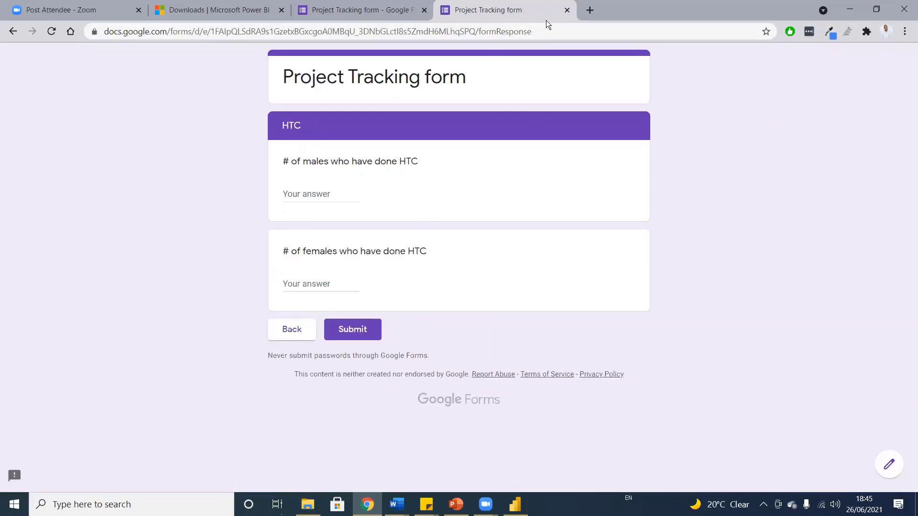
double_click(807, 8)
click(608, 117)
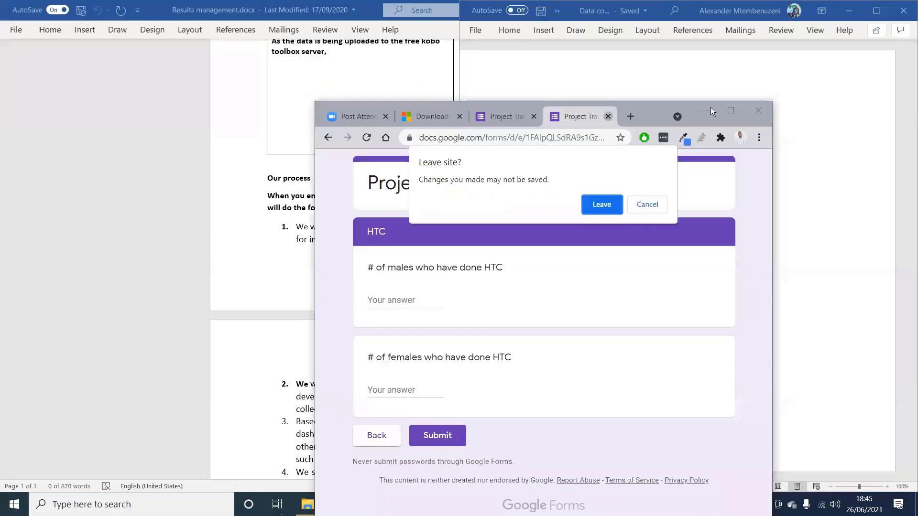
click(610, 206)
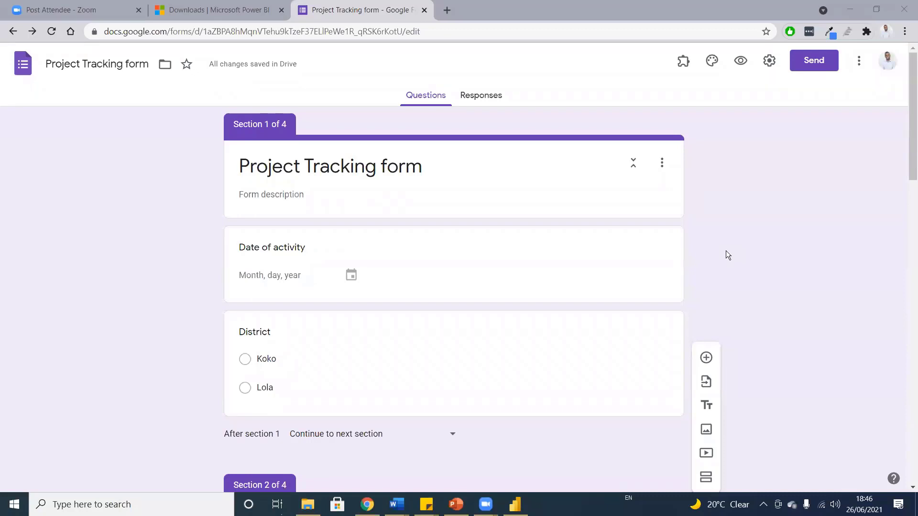
click(724, 209)
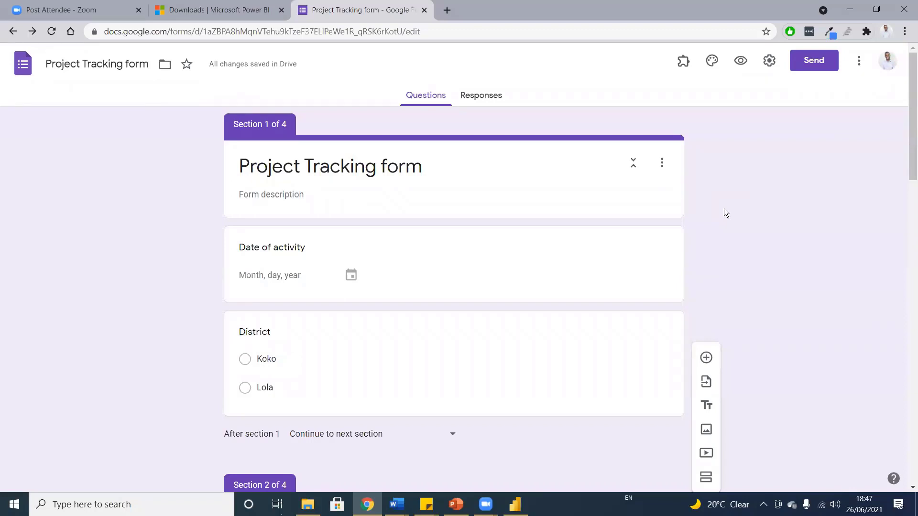
scroll(318, 194, down, 10)
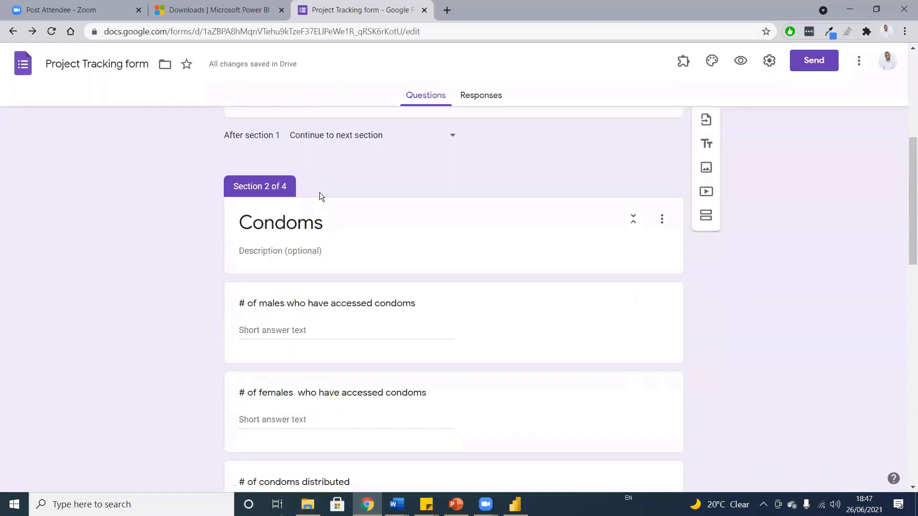
Copy the form's share link in its shortened URL version and close the send dialog
scroll(341, 195, up, 10)
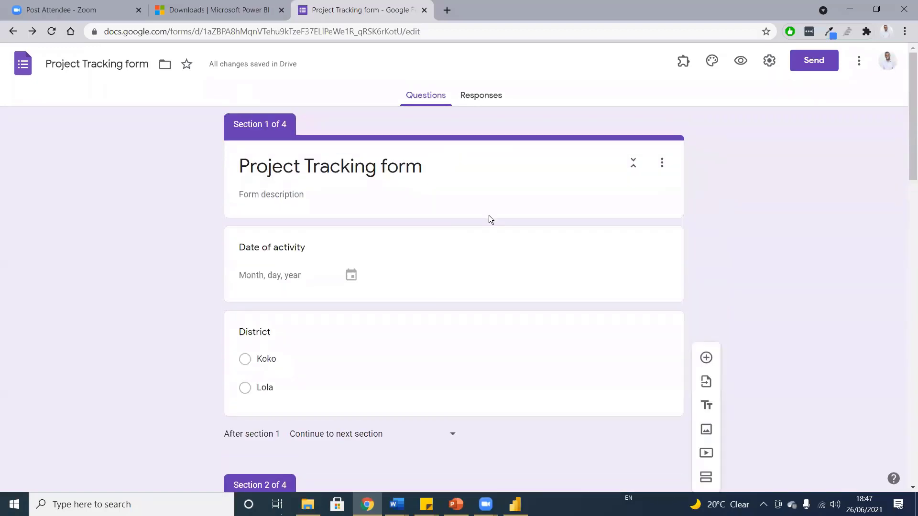
scroll(316, 216, down, 5)
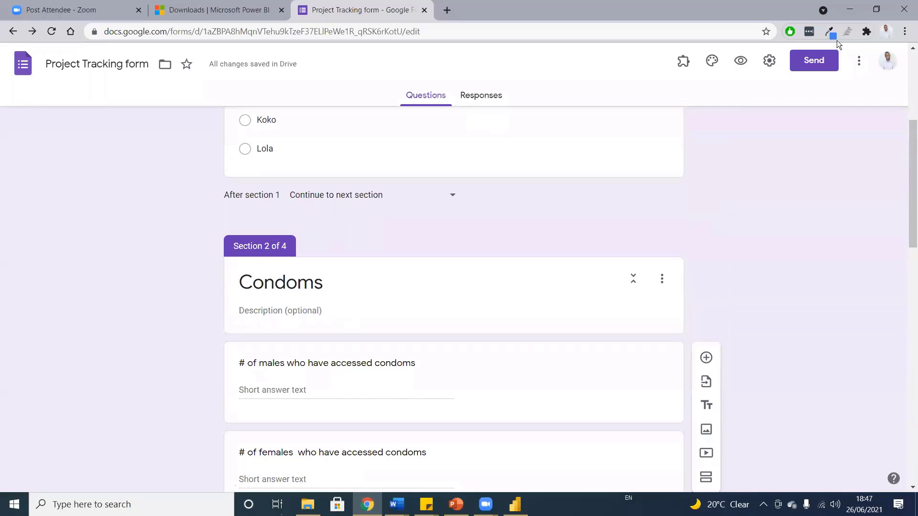
click(811, 60)
click(408, 151)
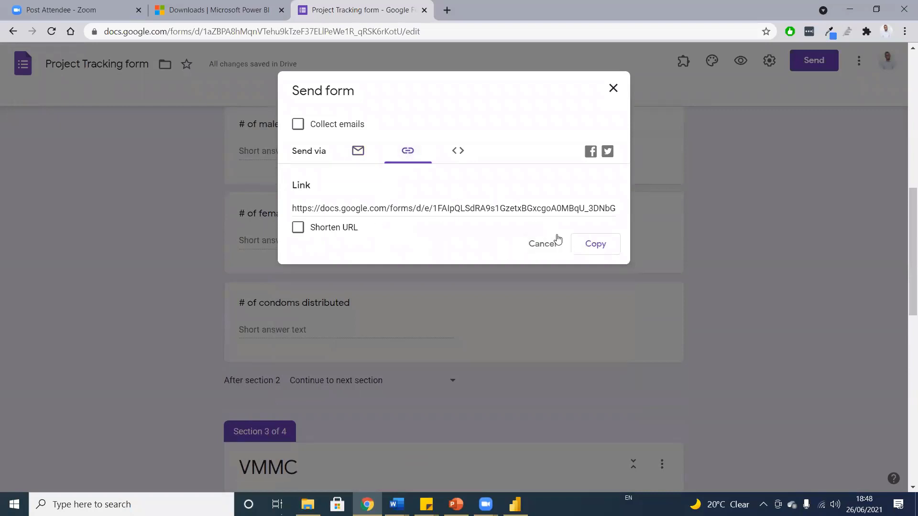
click(607, 251)
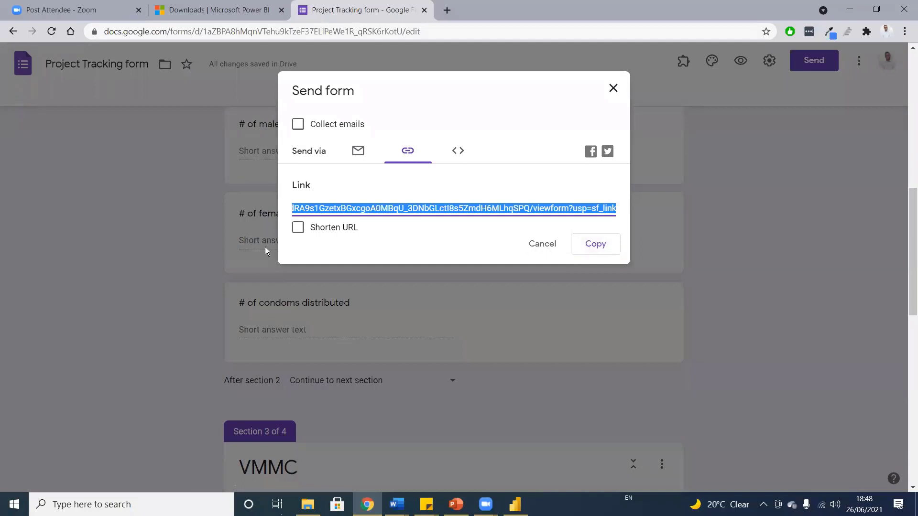
click(297, 228)
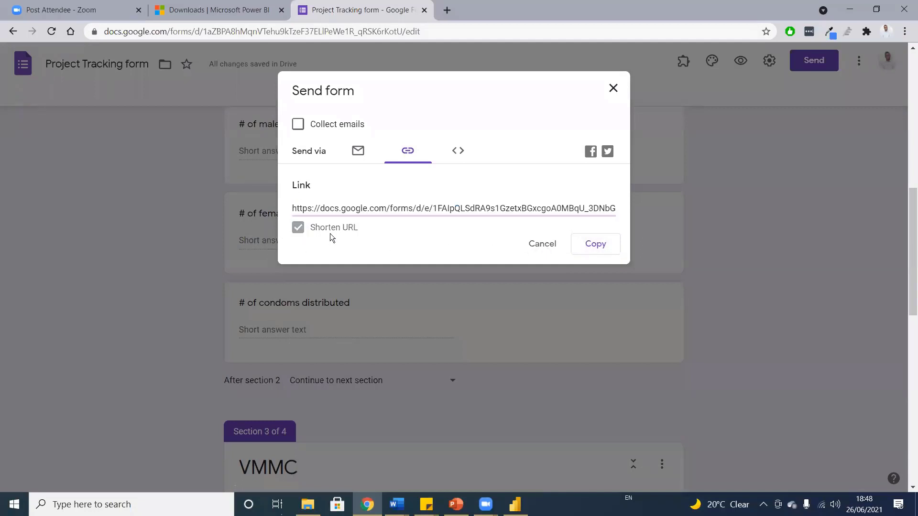
right_click(409, 209)
click(435, 220)
key(alt+Tab)
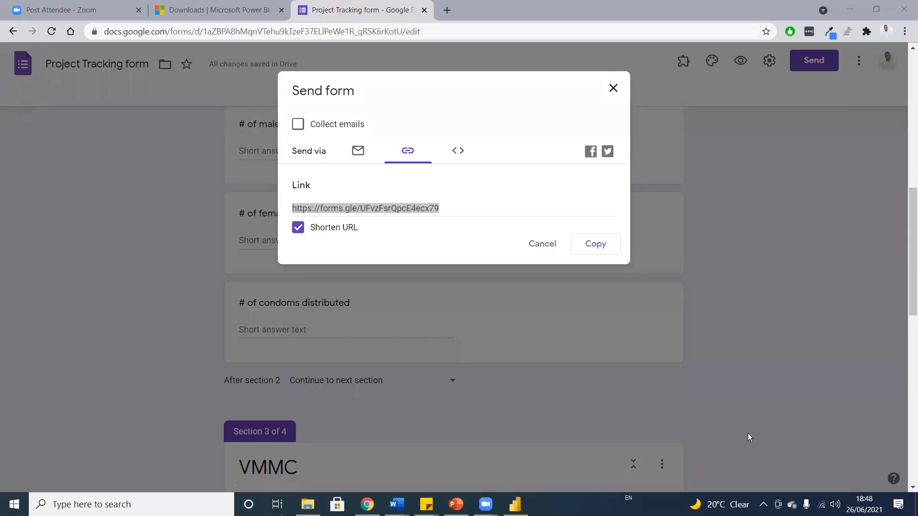
click(612, 91)
Load the copied form link in a new browser tab and maximize the browser window
scroll(557, 275, up, 10)
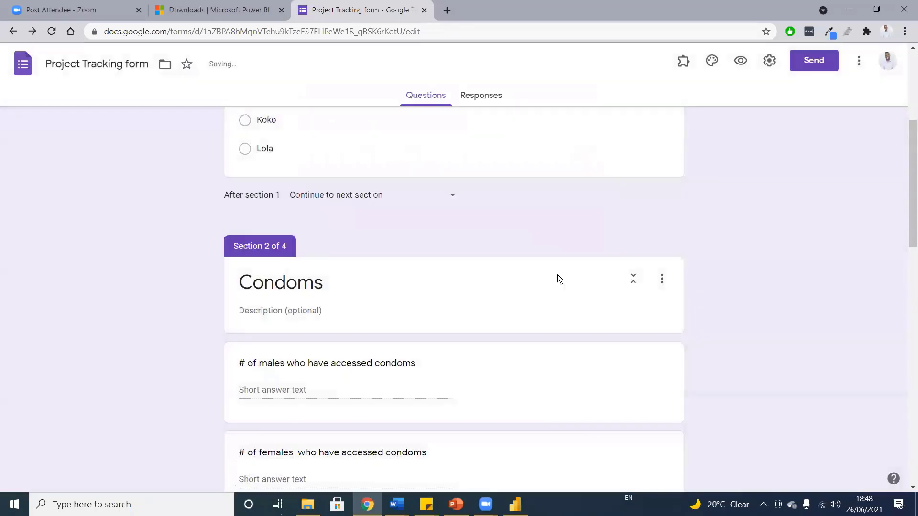
scroll(558, 279, up, 1)
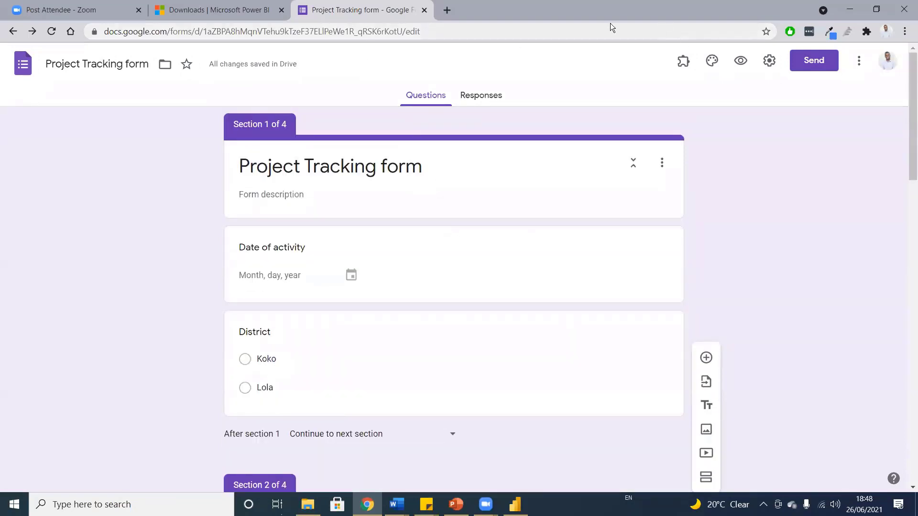
drag(631, 11, 506, 92)
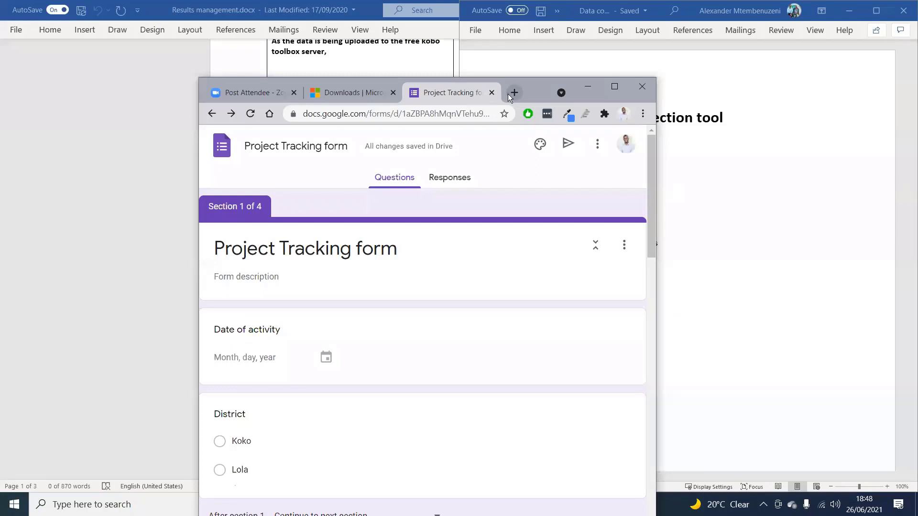
click(509, 93)
key(ctrl+v)
key(Return)
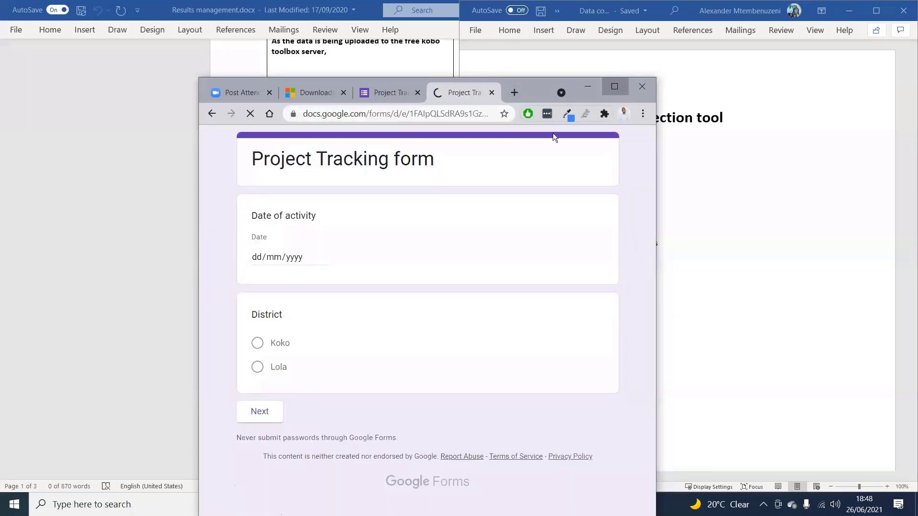
click(615, 87)
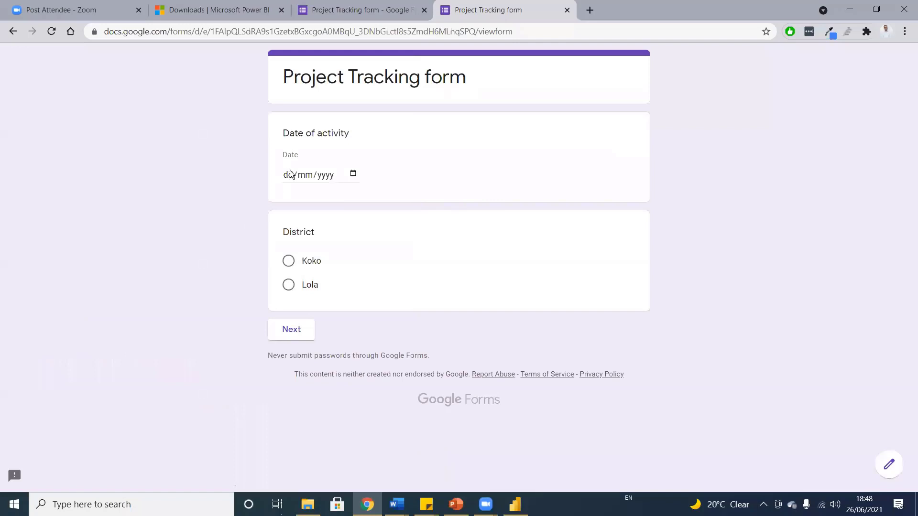
Set the date of activity to 26/06/2021 and the district to Koko, and continue to the Condoms page
click(353, 173)
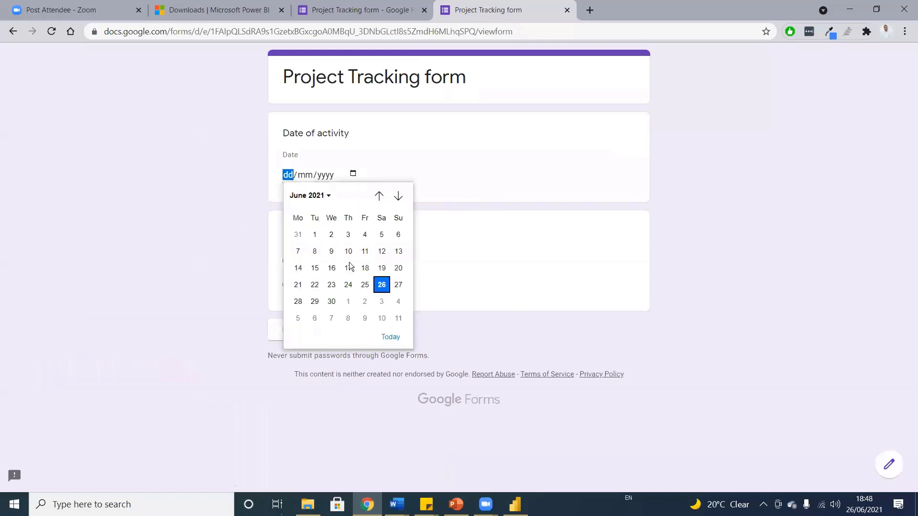
click(381, 285)
click(309, 261)
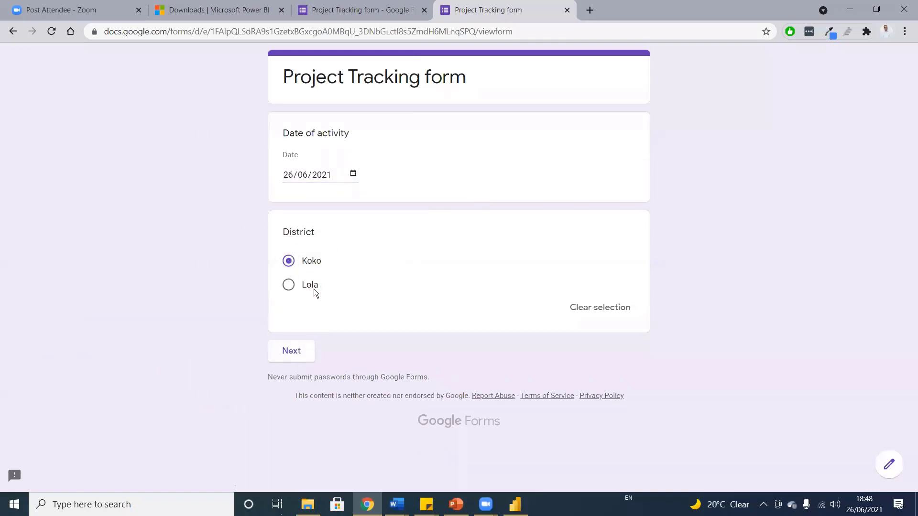
click(292, 354)
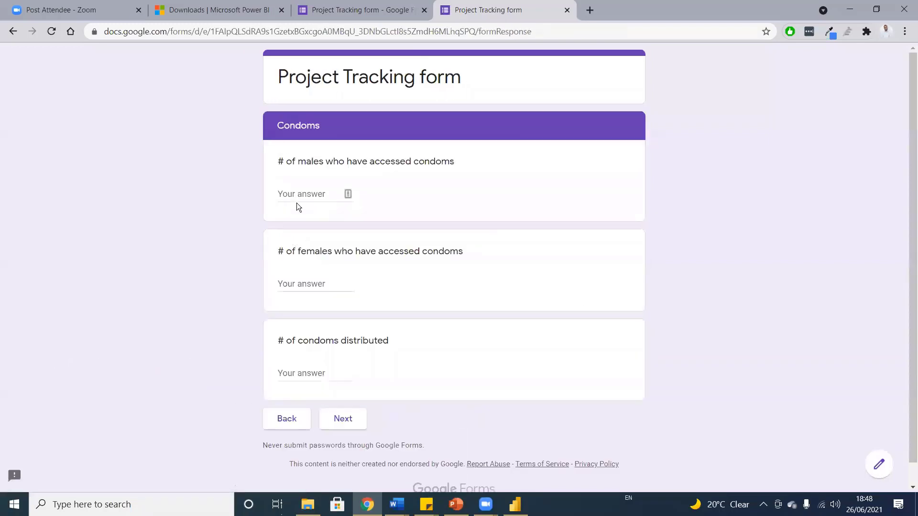
Answer the Condoms page with 20 males, 10 females and 600 condoms distributed, and continue to the VMMC page
click(298, 200)
text(44)
key(BackSpace)
text(20)
click(294, 285)
text(10)
click(302, 373)
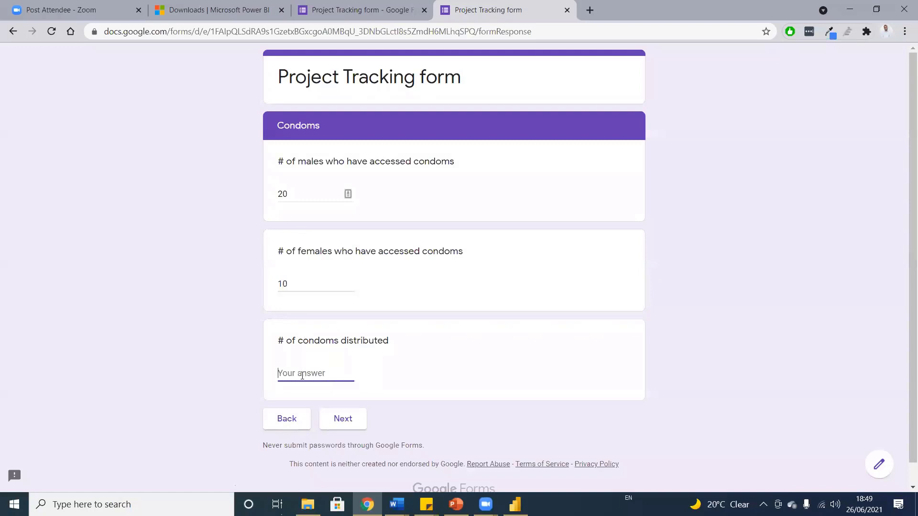
text(60)
key(BackSpace)
key(BackSpace)
text(600)
click(344, 421)
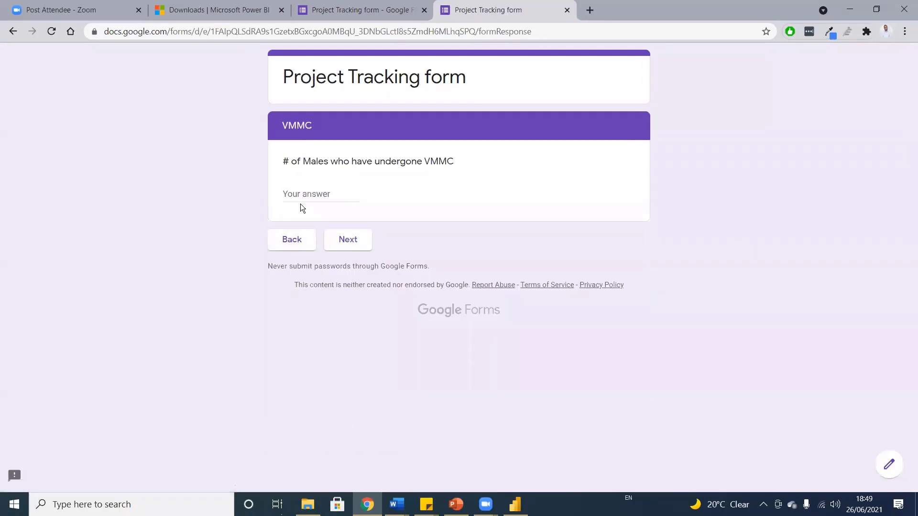
Enter 12 as the number of males who have undergone VMMC and continue to the HTC page
click(309, 194)
text(12)
click(345, 240)
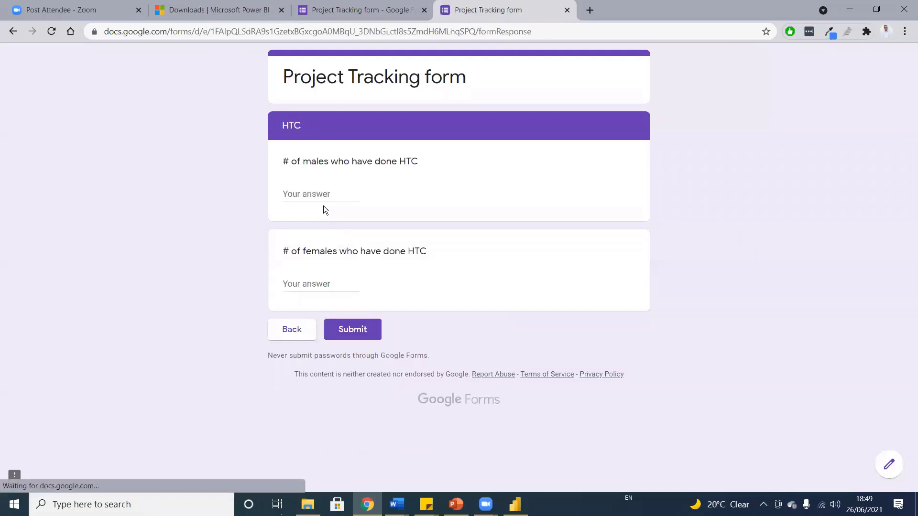
Submit the HTC page with 10 males and 25 females, and start another response
click(315, 200)
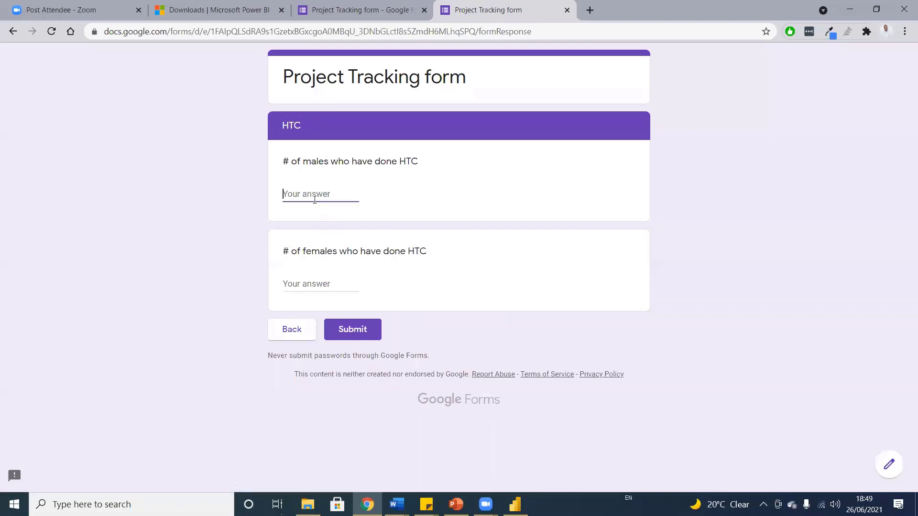
text(101)
click(334, 282)
text(25)
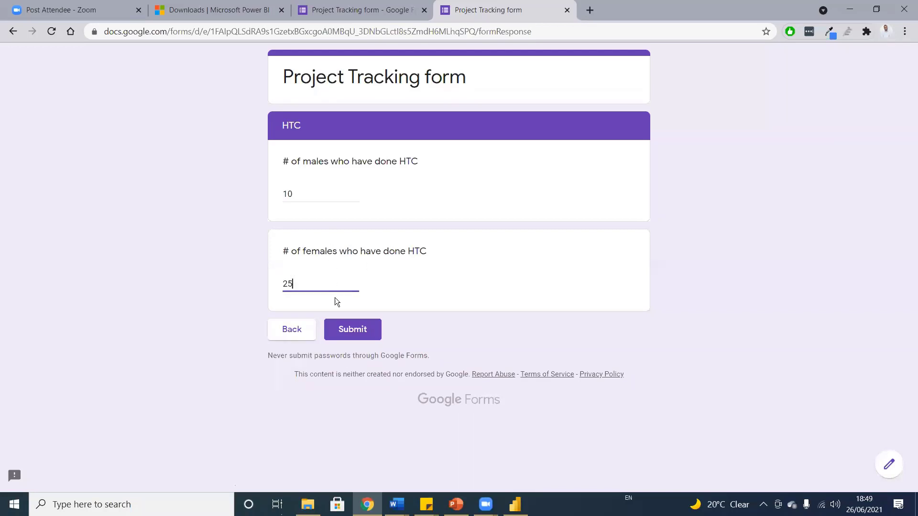
click(348, 330)
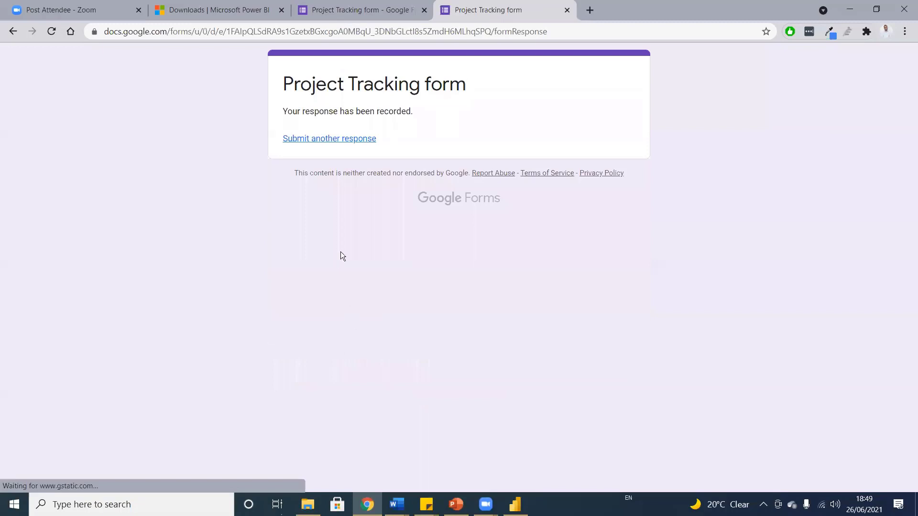
click(319, 141)
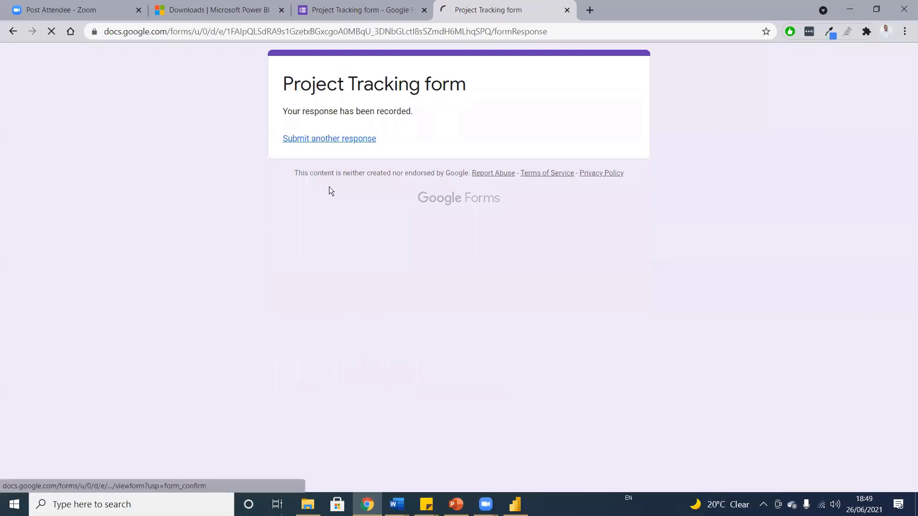
Return to the form editor and examine the response summary charts for date, district, Condoms, VMMC and HTC
click(349, 19)
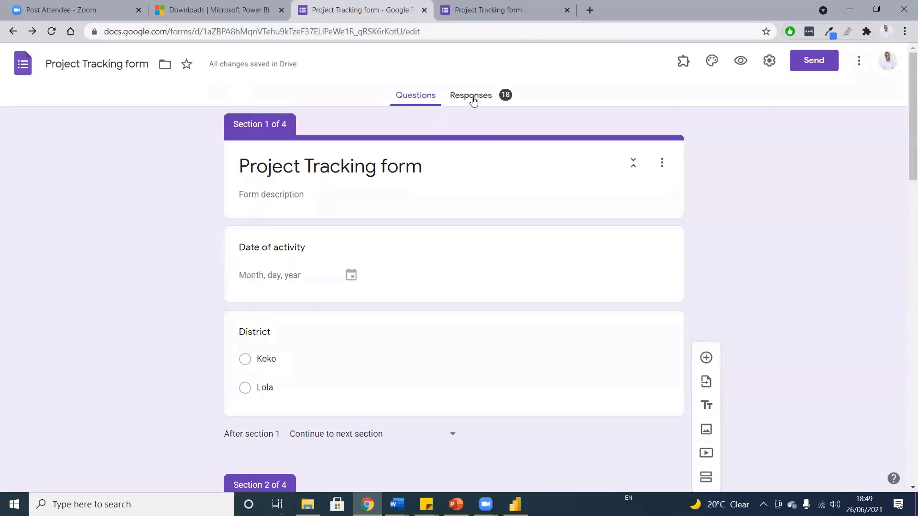
click(473, 96)
scroll(474, 177, down, 3)
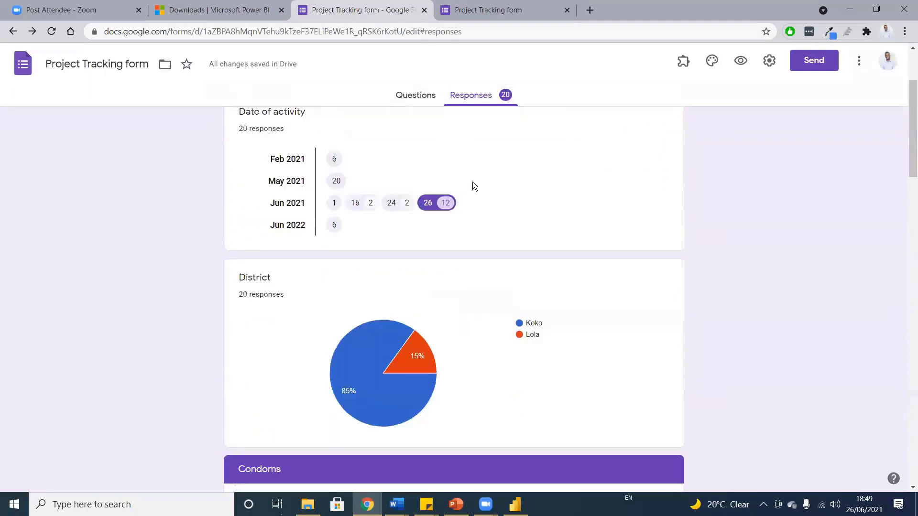
scroll(476, 189, down, 1)
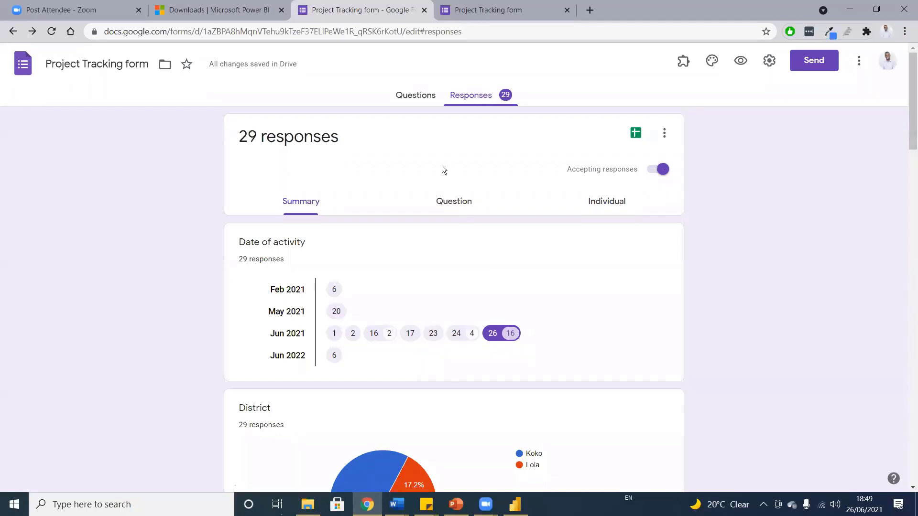
scroll(529, 220, down, 8)
scroll(528, 221, down, 12)
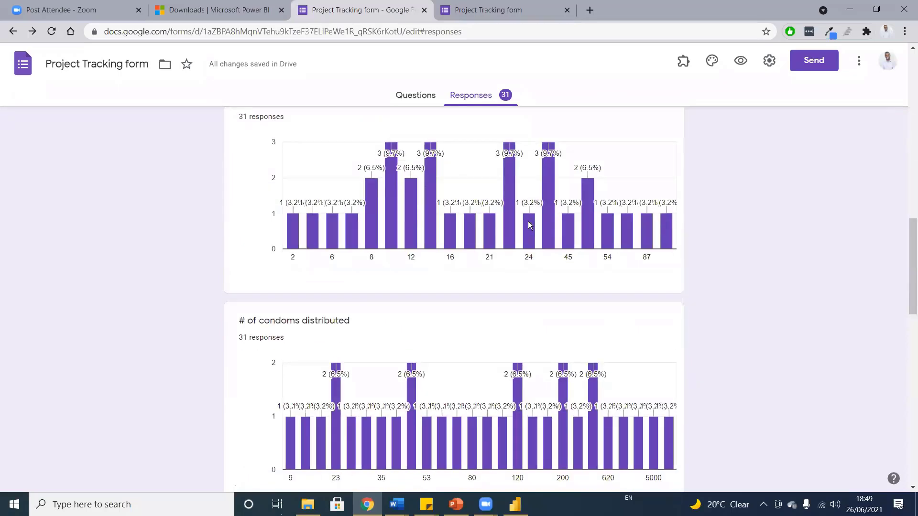
scroll(528, 221, up, 18)
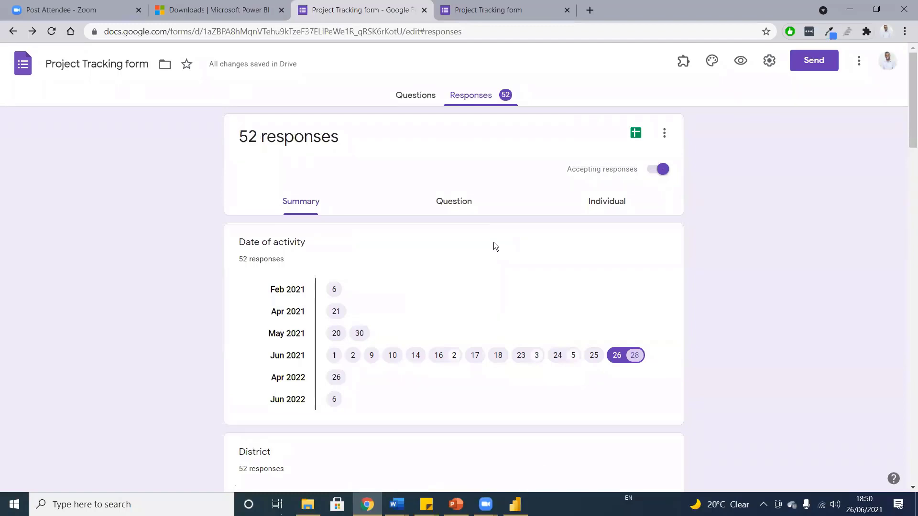
scroll(494, 242, down, 10)
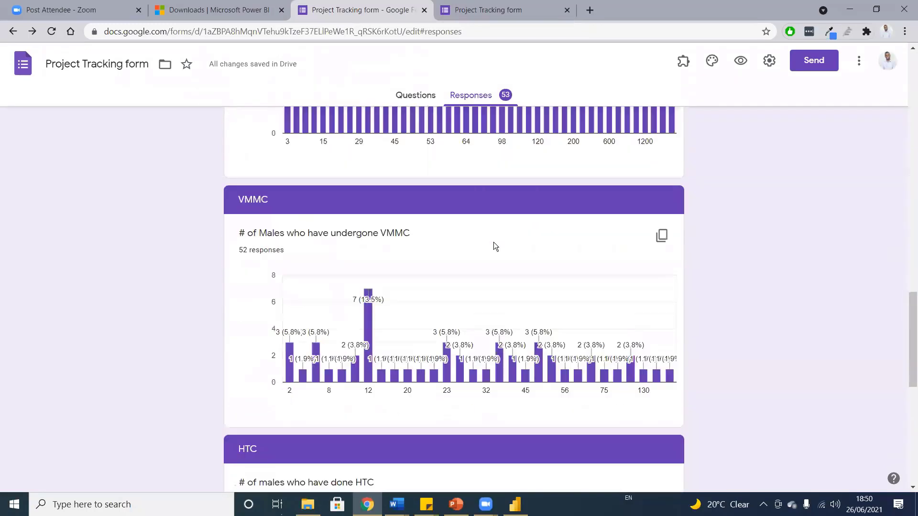
scroll(463, 262, up, 5)
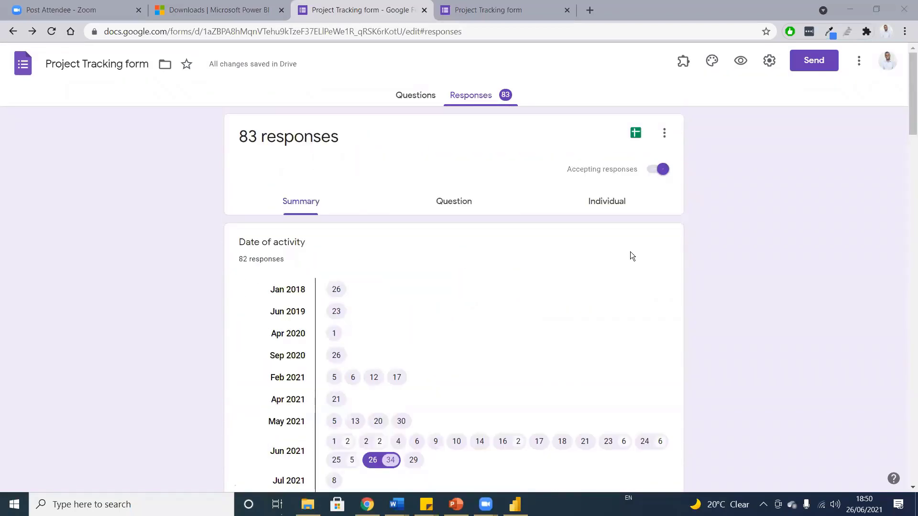
scroll(493, 367, down, 9)
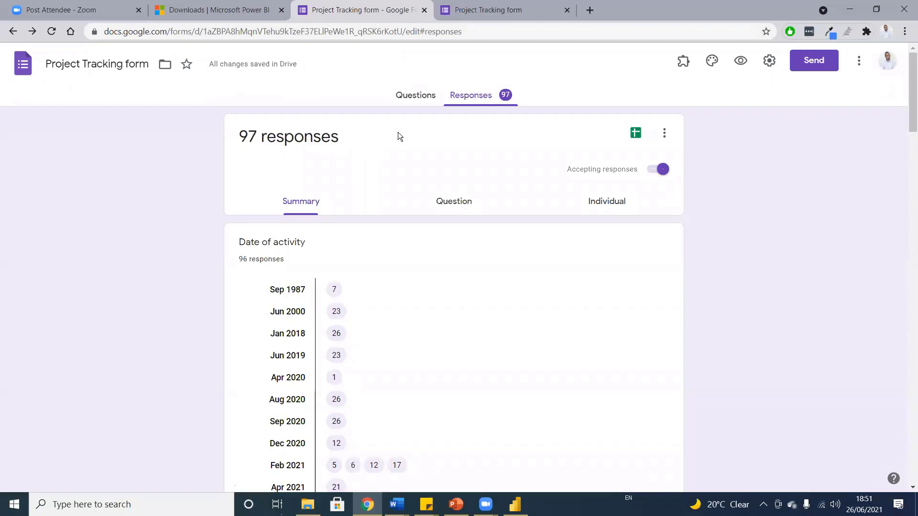
Go through the collected responses again, from the activity dates to the condoms distributed answers
click(448, 19)
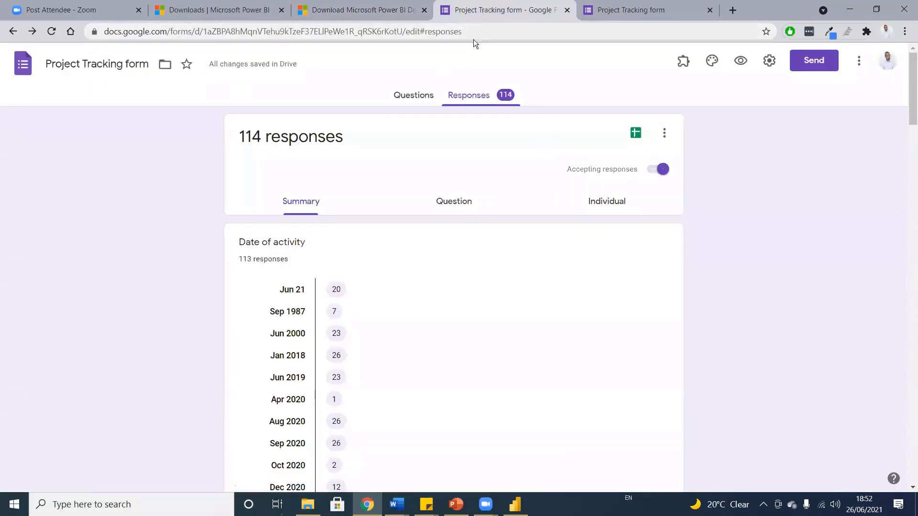
scroll(389, 381, down, 10)
scroll(420, 348, up, 3)
scroll(420, 348, down, 16)
scroll(155, 314, down, 15)
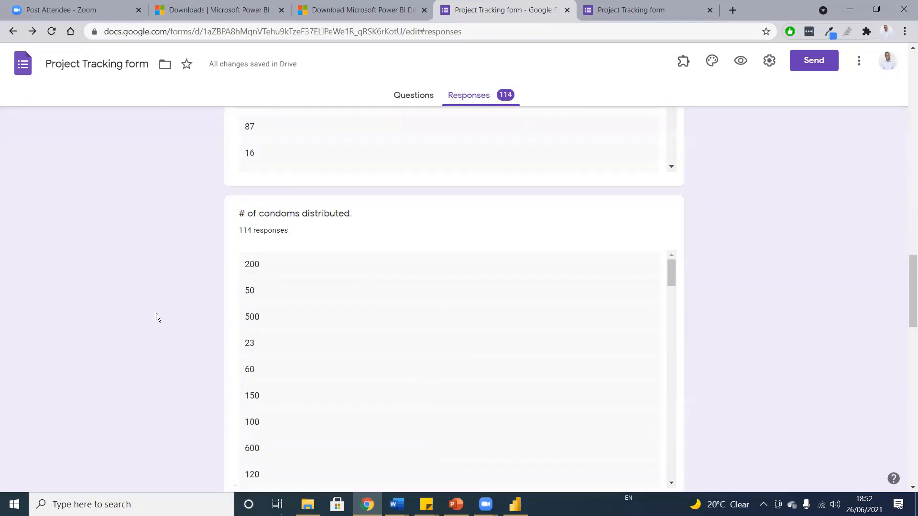
scroll(196, 312, up, 20)
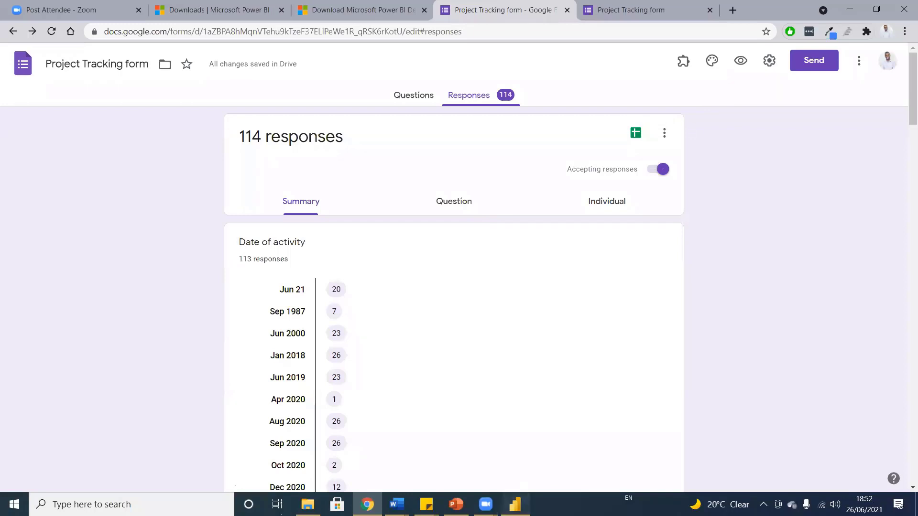
Switch to the blank report in Power BI Desktop, checking the form's response summary once more in between
click(515, 504)
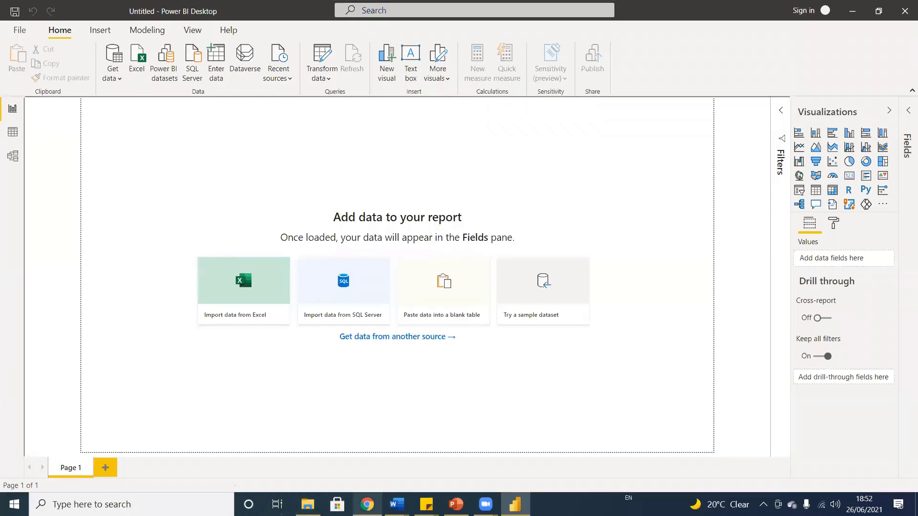
click(367, 504)
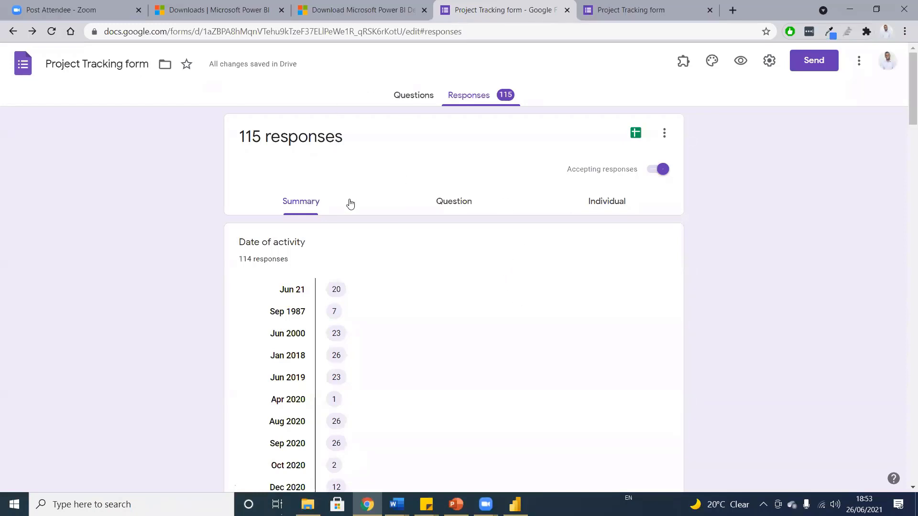
click(515, 504)
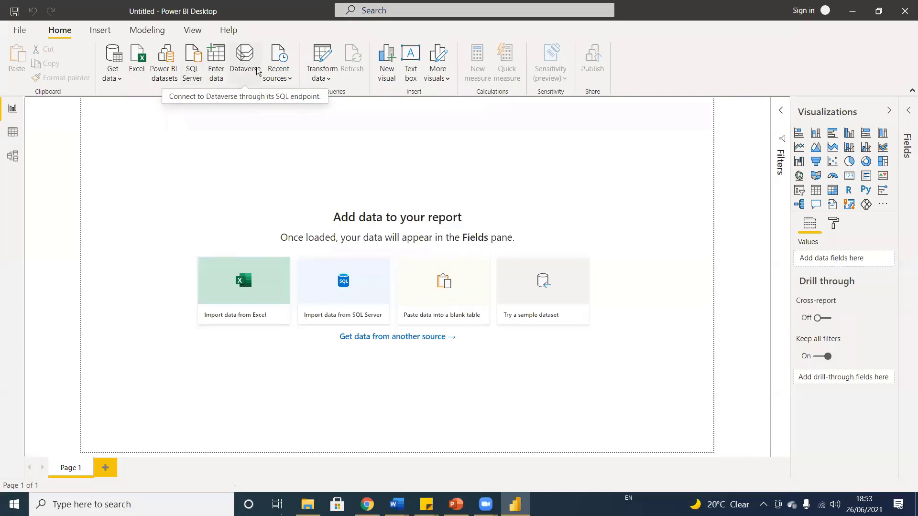
Examine the full list of available data connectors, from file types such as Text/CSV and JSON to databases, and close it without connecting
click(117, 79)
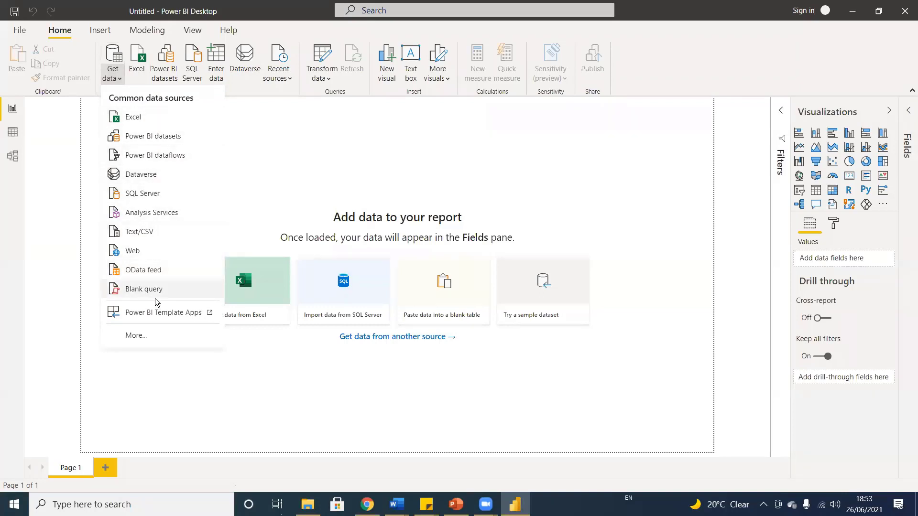
click(138, 336)
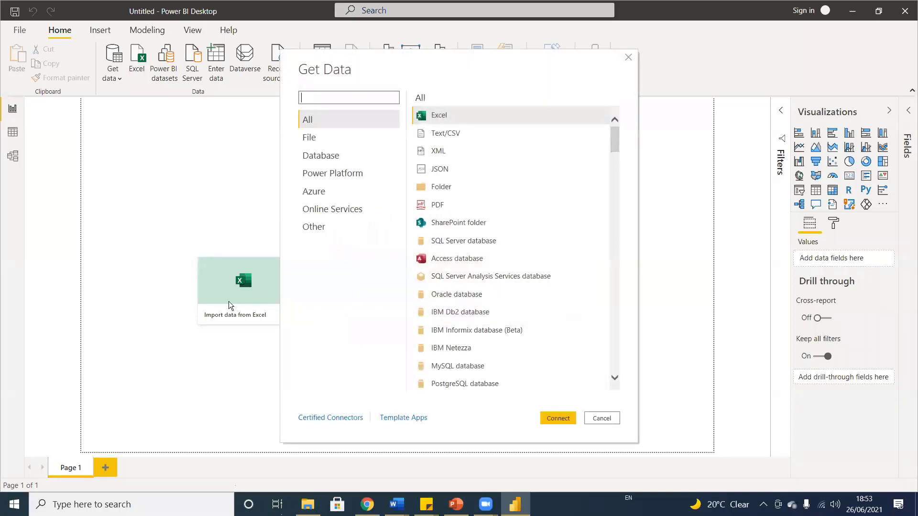
scroll(449, 169, down, 4)
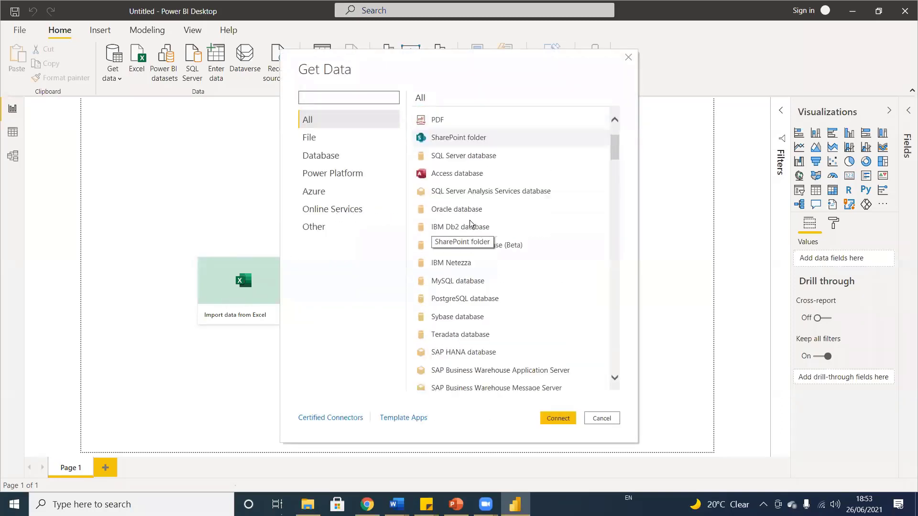
scroll(470, 219, up, 4)
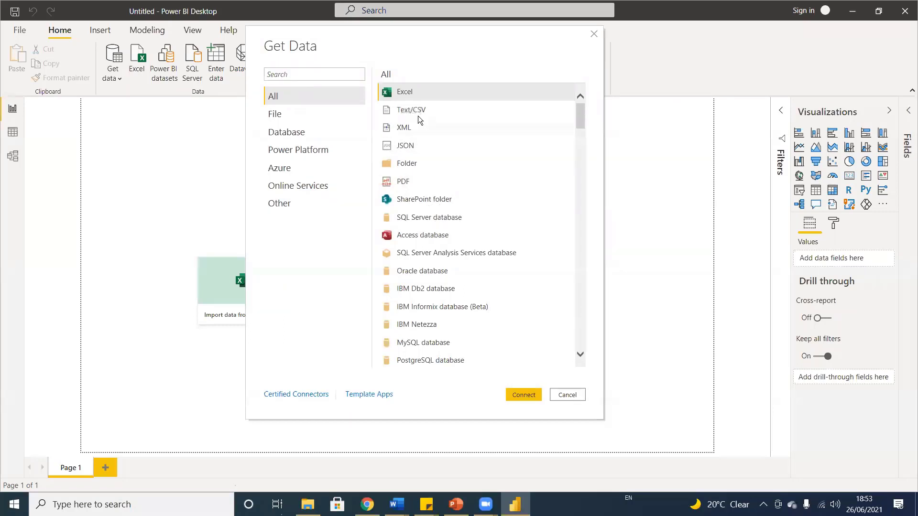
click(413, 112)
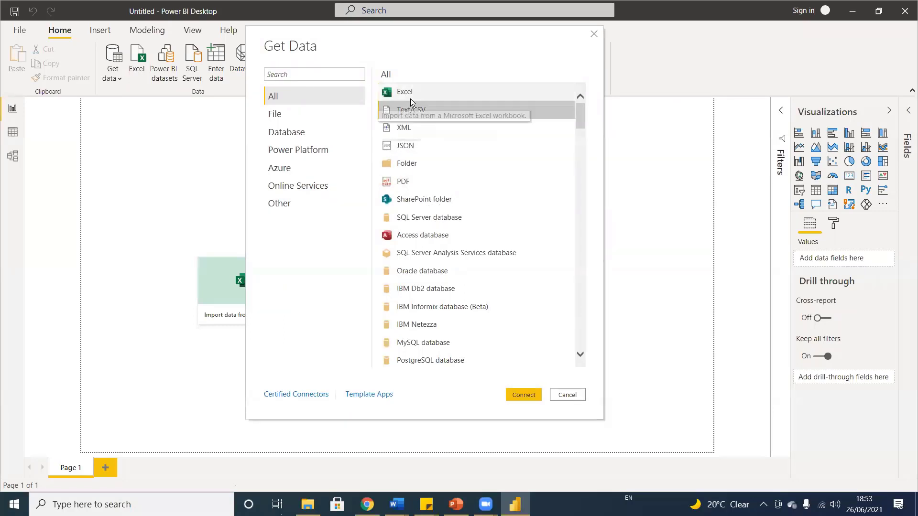
click(416, 133)
click(416, 147)
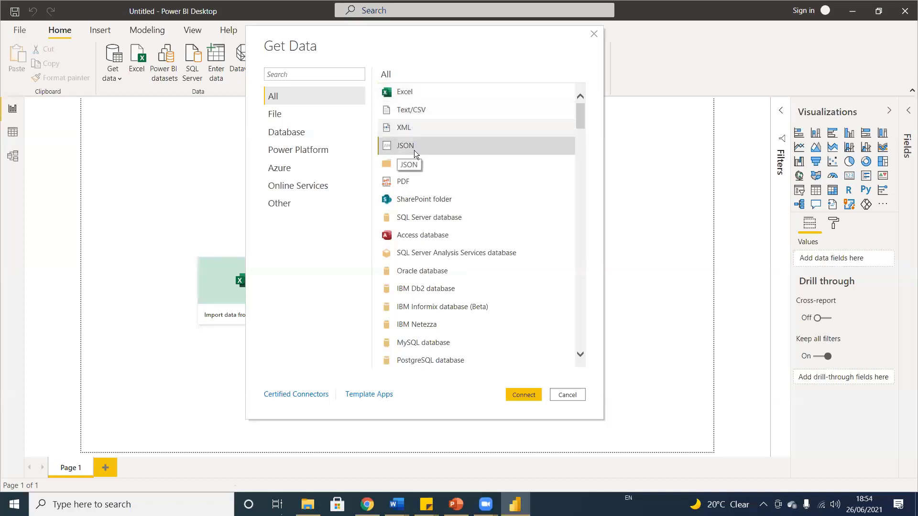
click(415, 164)
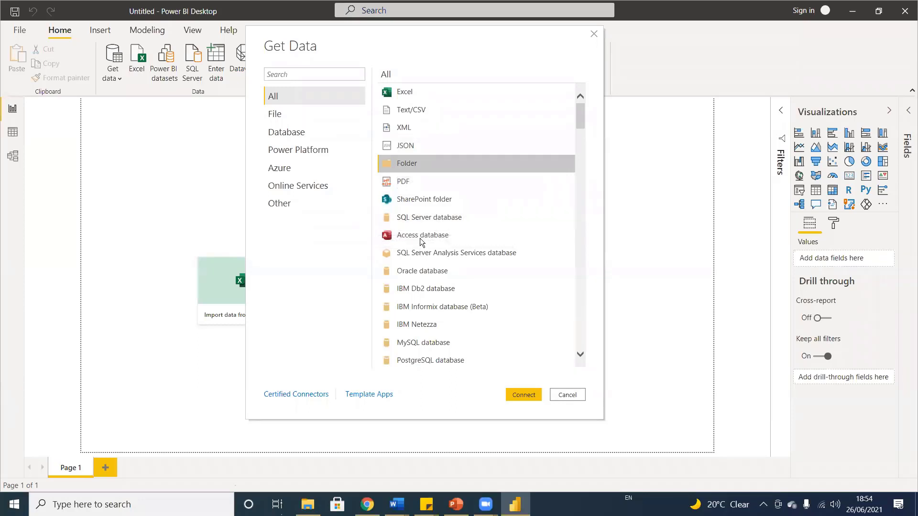
click(421, 237)
scroll(445, 291, down, 5)
scroll(427, 235, up, 4)
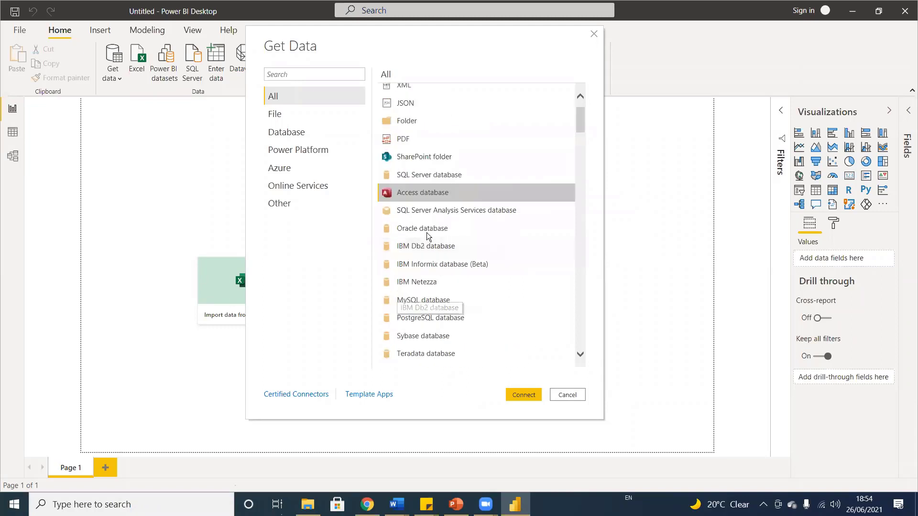
click(427, 212)
click(447, 301)
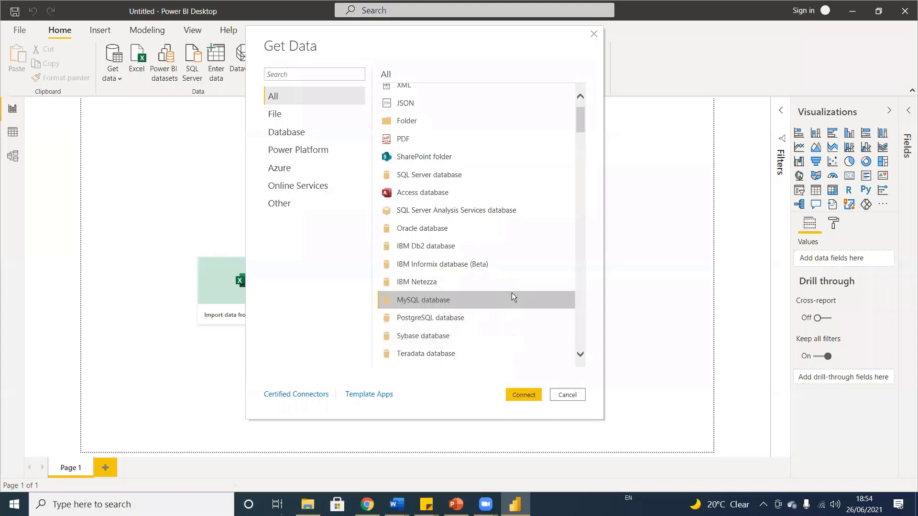
scroll(513, 291, down, 8)
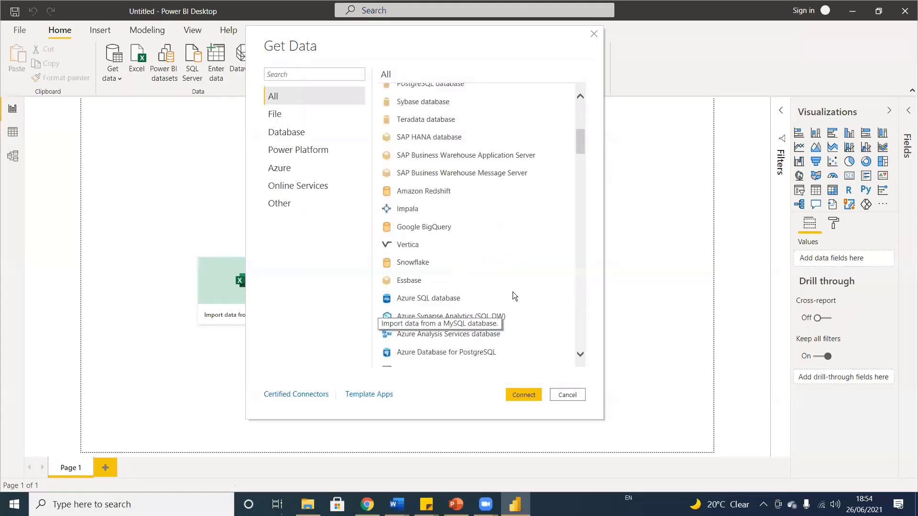
scroll(514, 277, up, 3)
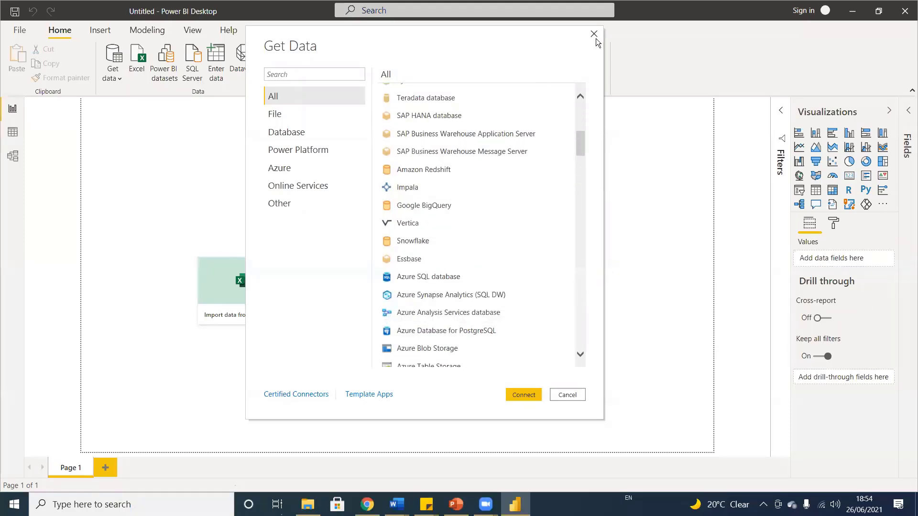
click(593, 34)
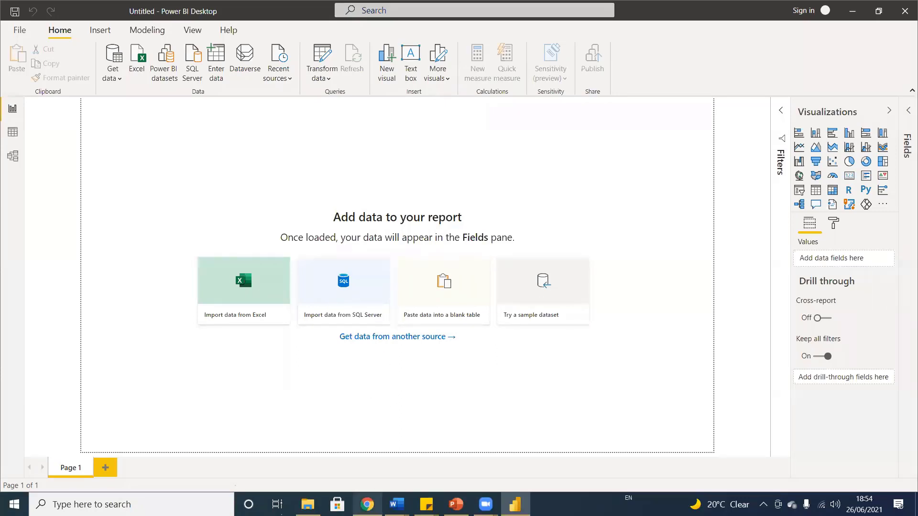
Switch to the Project Tracking form in Chrome, create a new spreadsheet for its responses, and look over the response rows
click(367, 505)
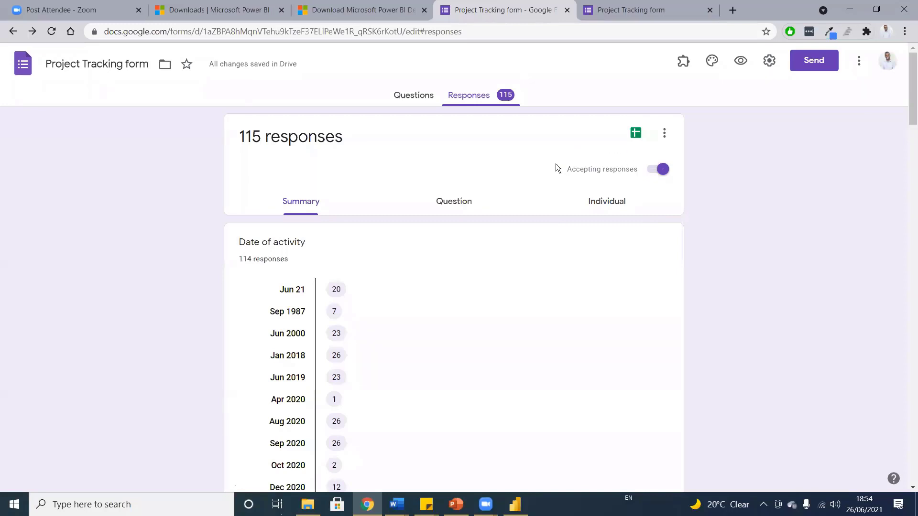
click(406, 99)
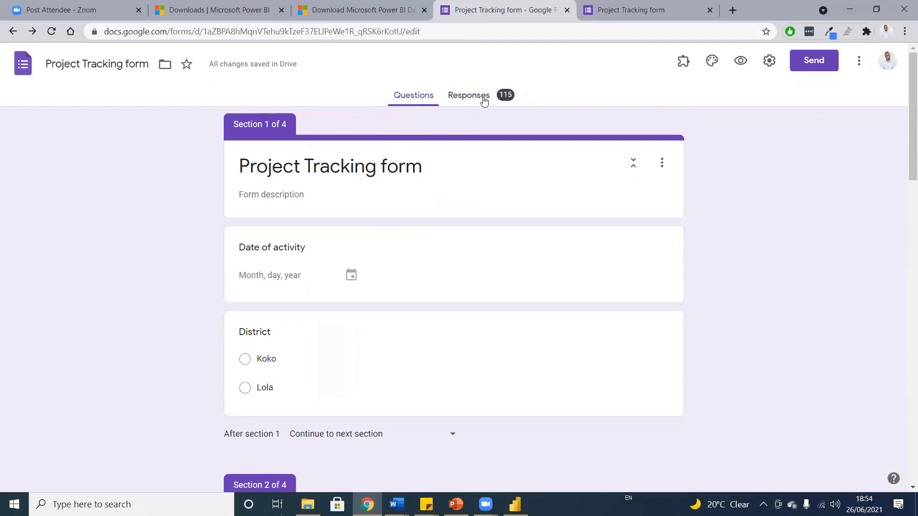
click(467, 98)
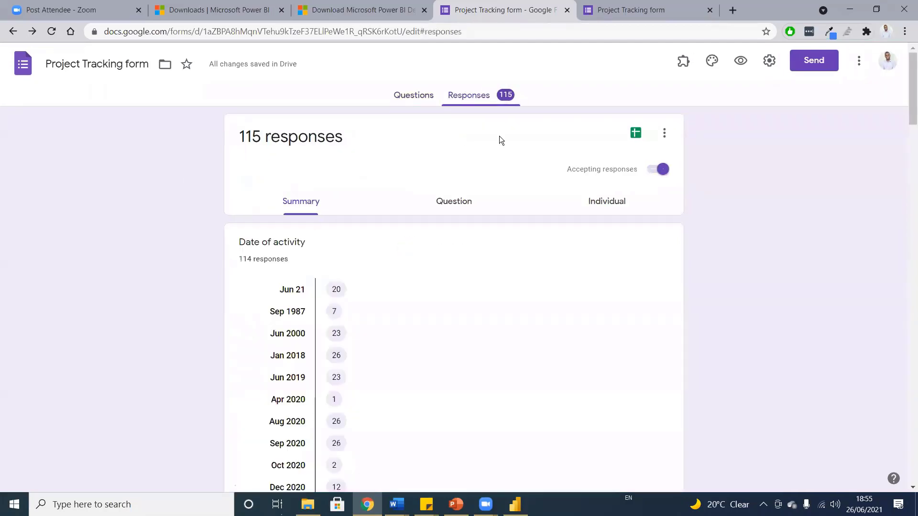
click(637, 134)
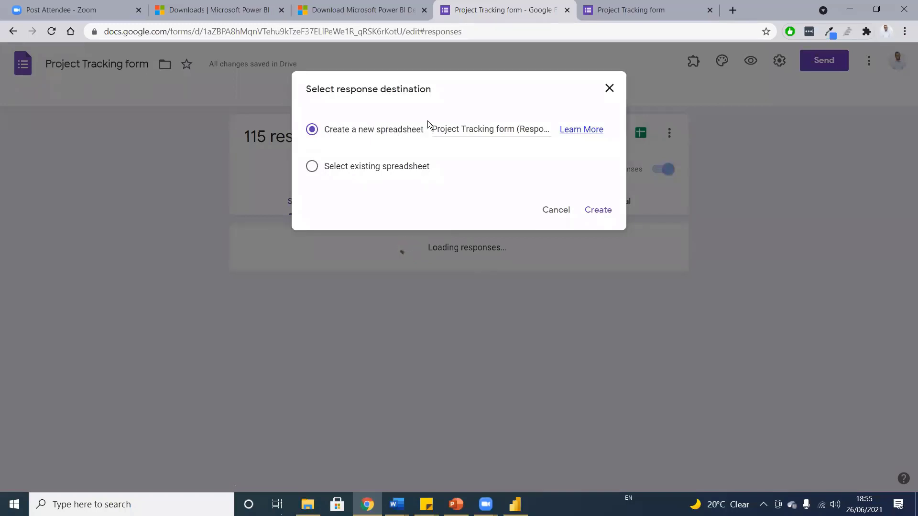
click(599, 211)
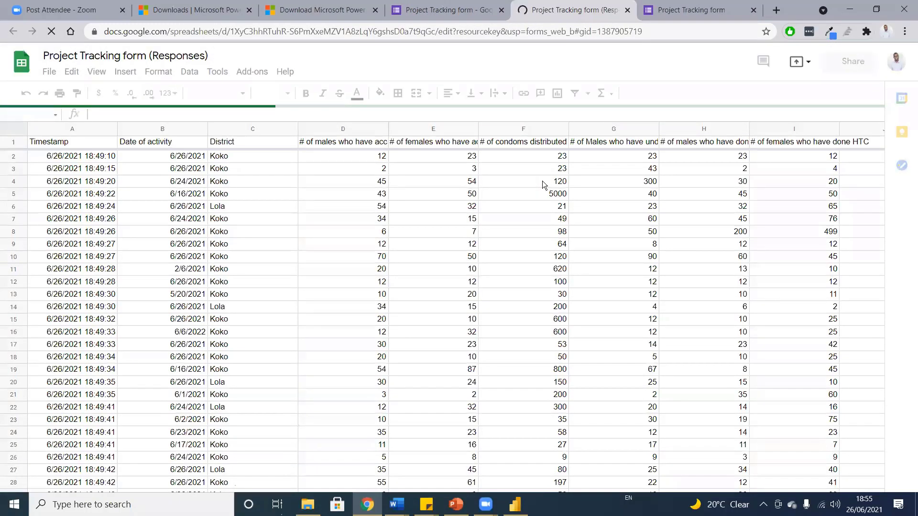
scroll(376, 287, down, 2)
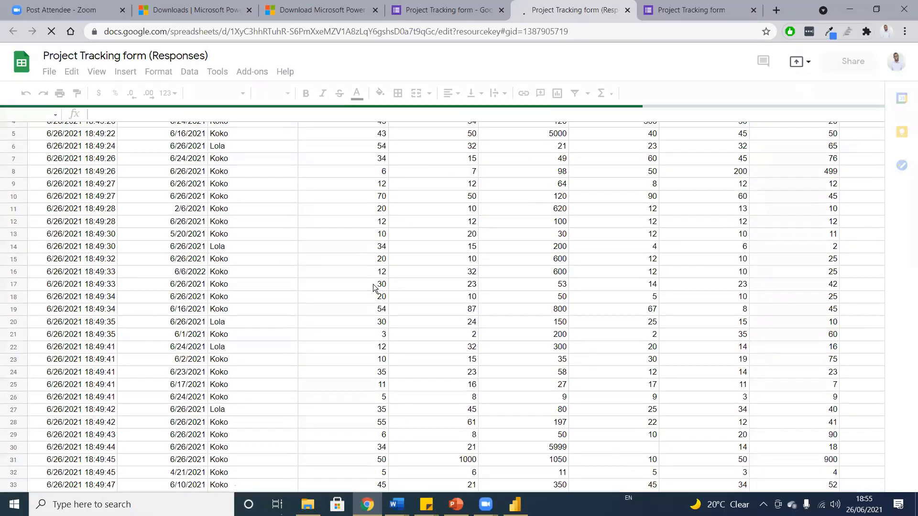
scroll(373, 284, down, 10)
scroll(373, 284, up, 10)
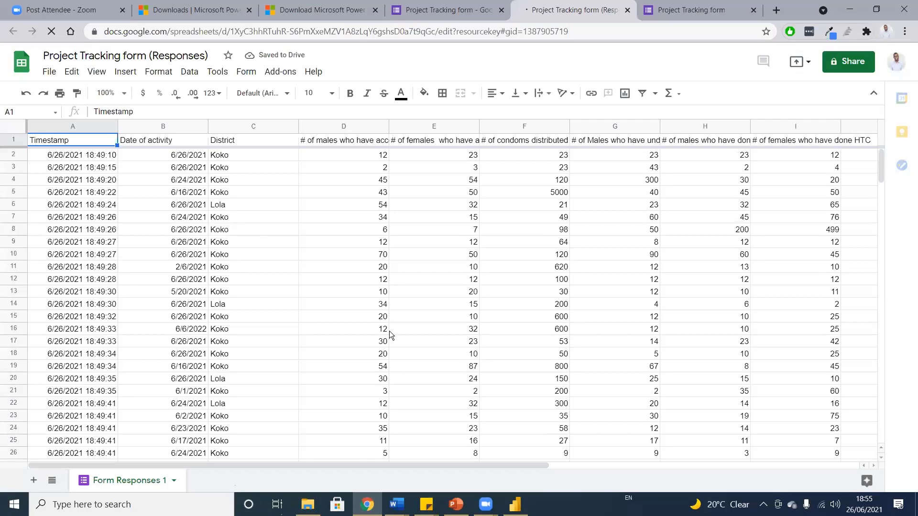
drag(501, 467, 352, 448)
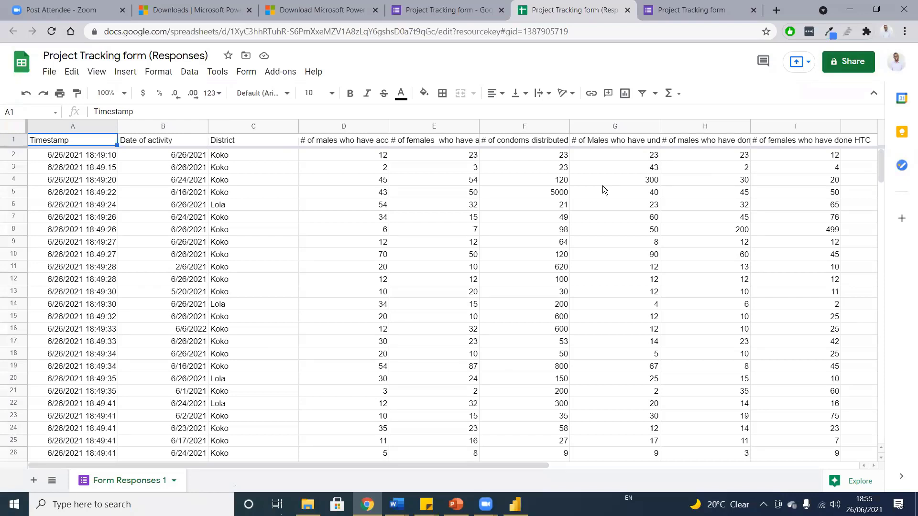
Change the response spreadsheet's link sharing to anyone with the link
click(838, 63)
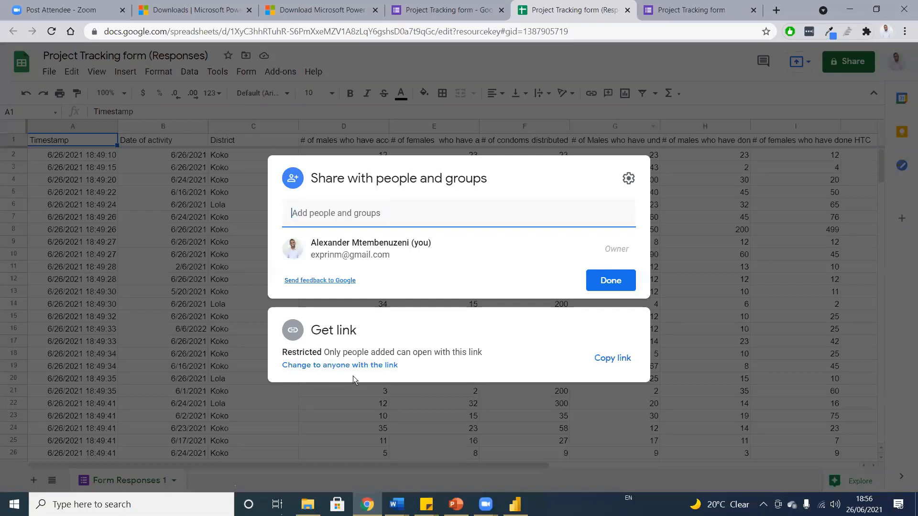
click(317, 367)
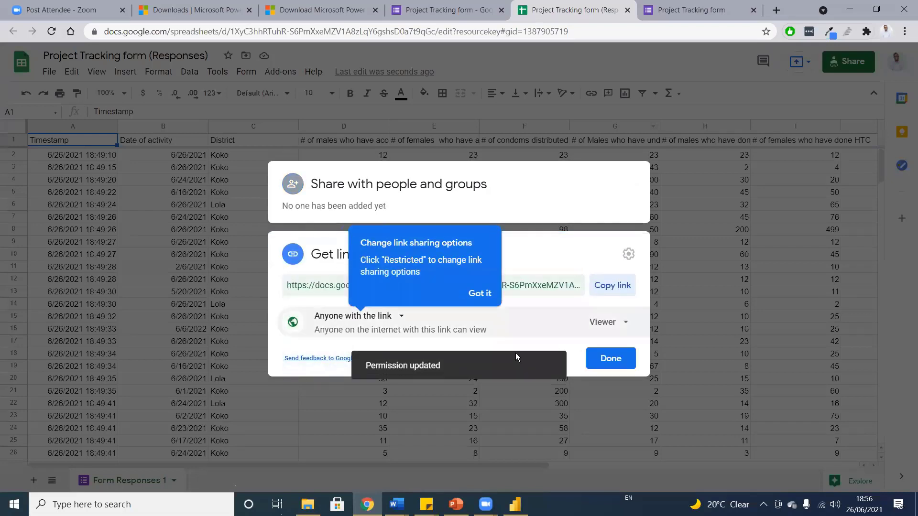
click(480, 293)
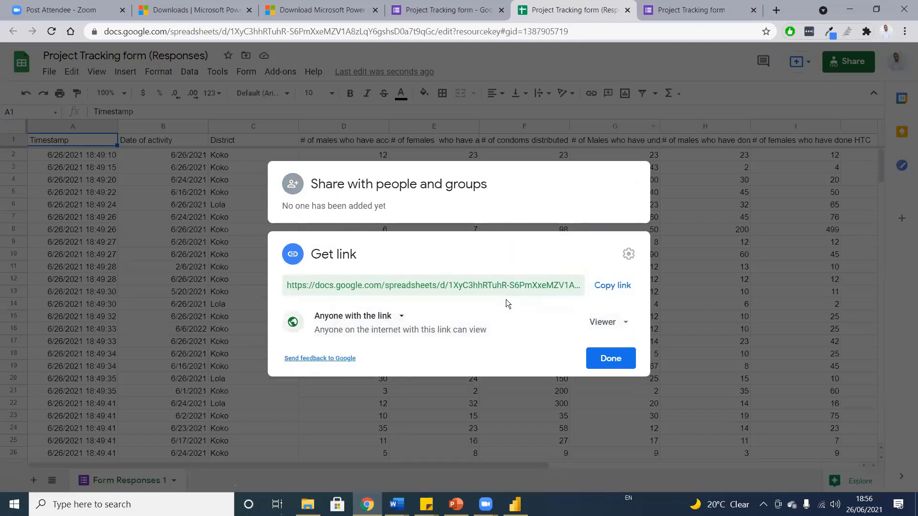
click(625, 362)
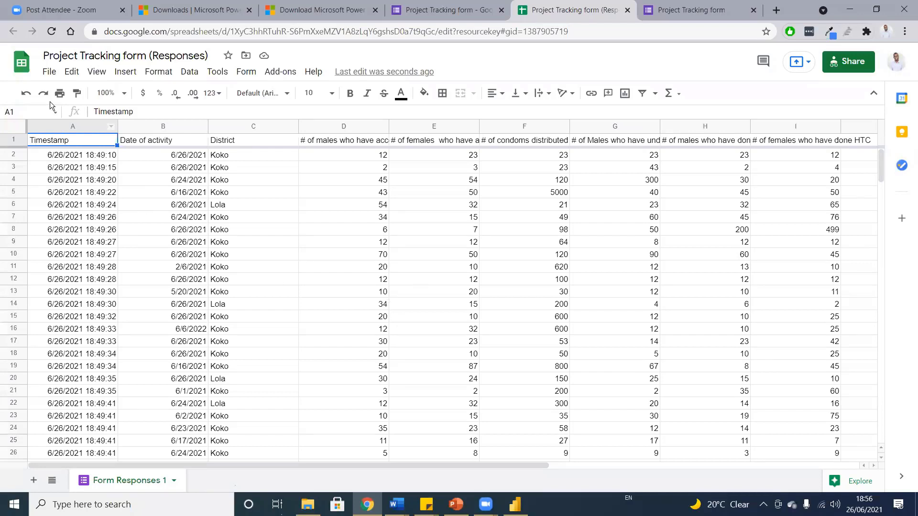
Publish the entire response spreadsheet to the web as a web page link
click(49, 72)
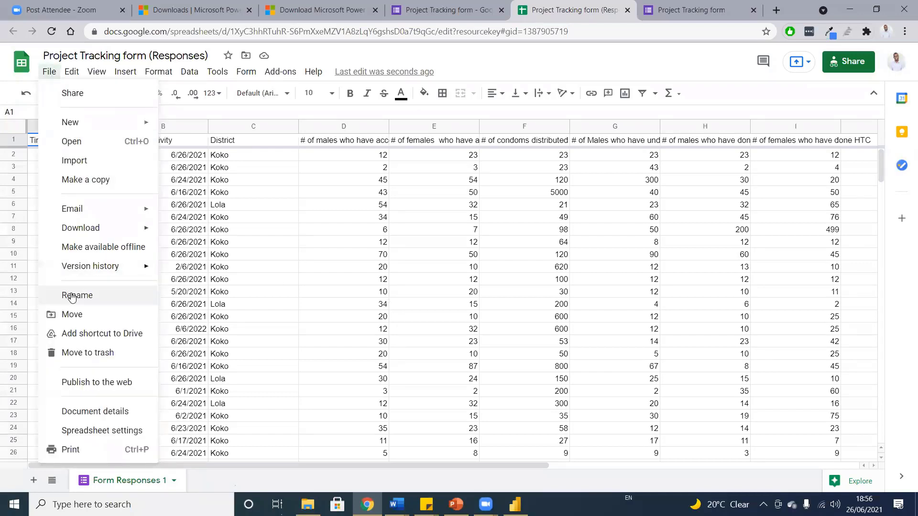
click(94, 384)
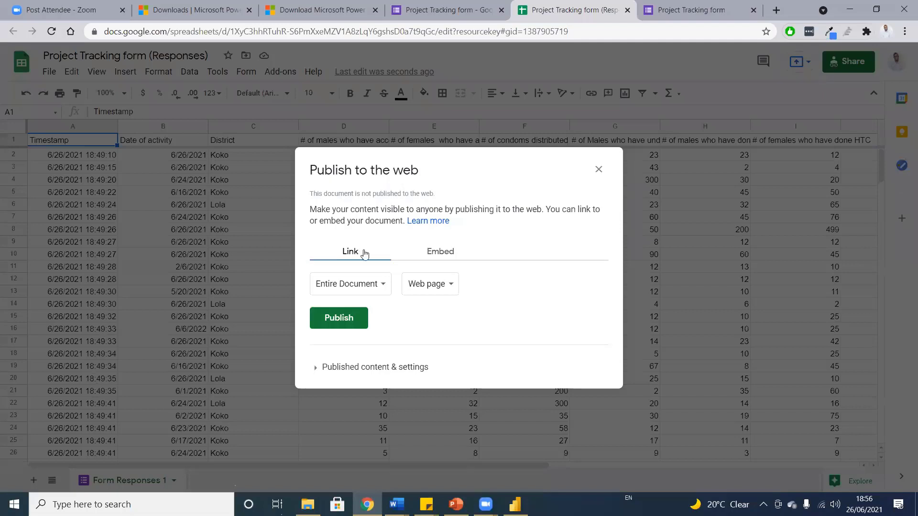
click(417, 248)
click(356, 289)
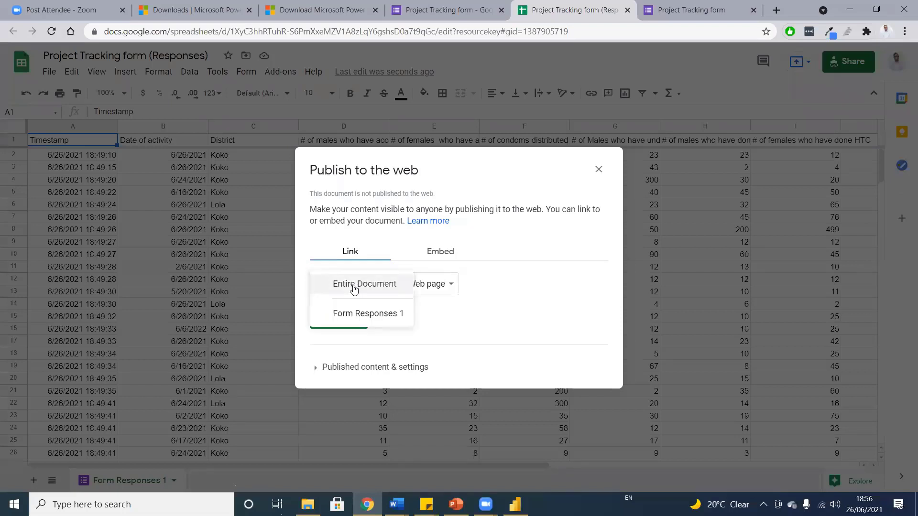
click(354, 288)
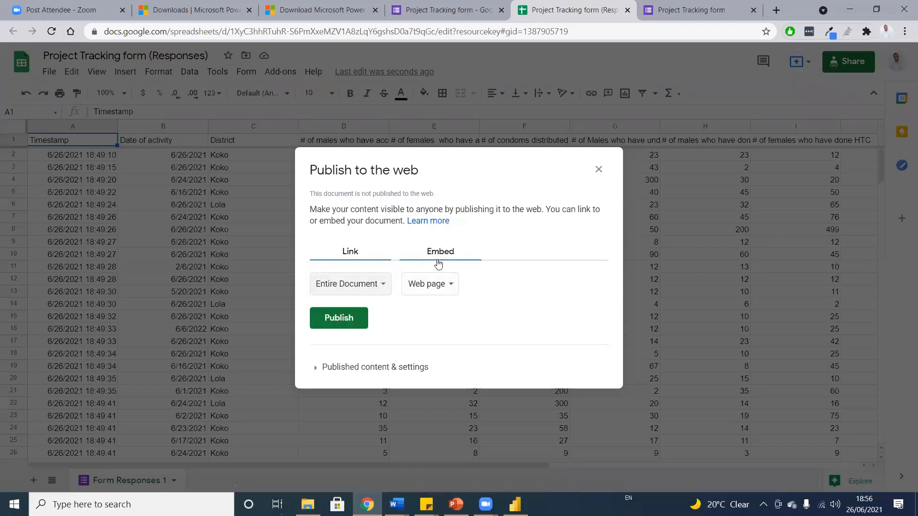
click(417, 285)
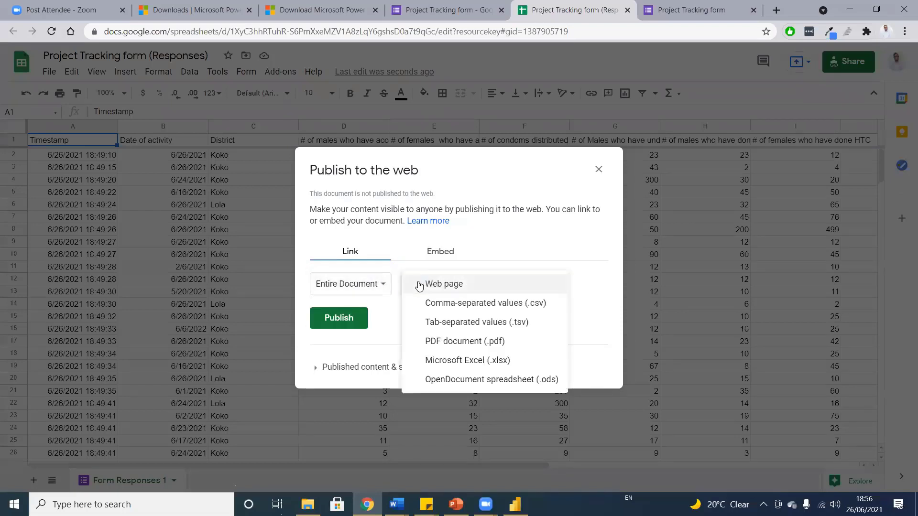
click(453, 287)
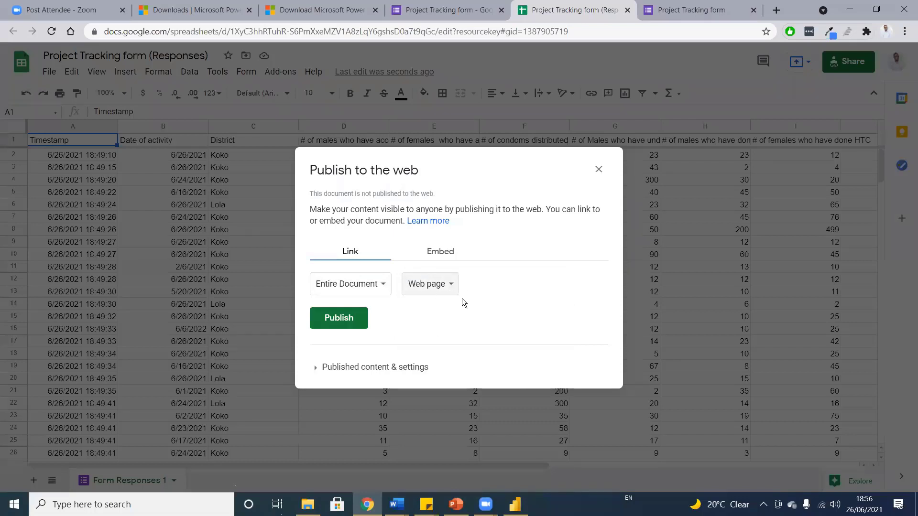
click(330, 321)
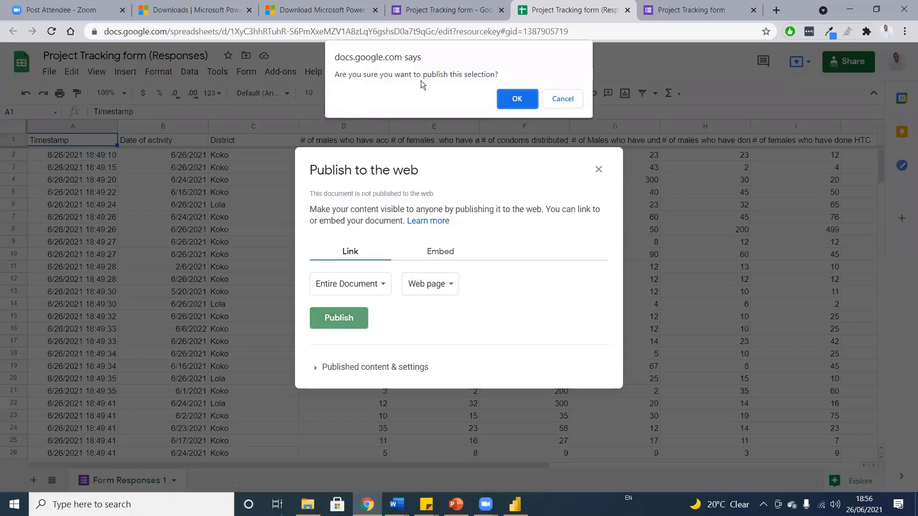
click(512, 100)
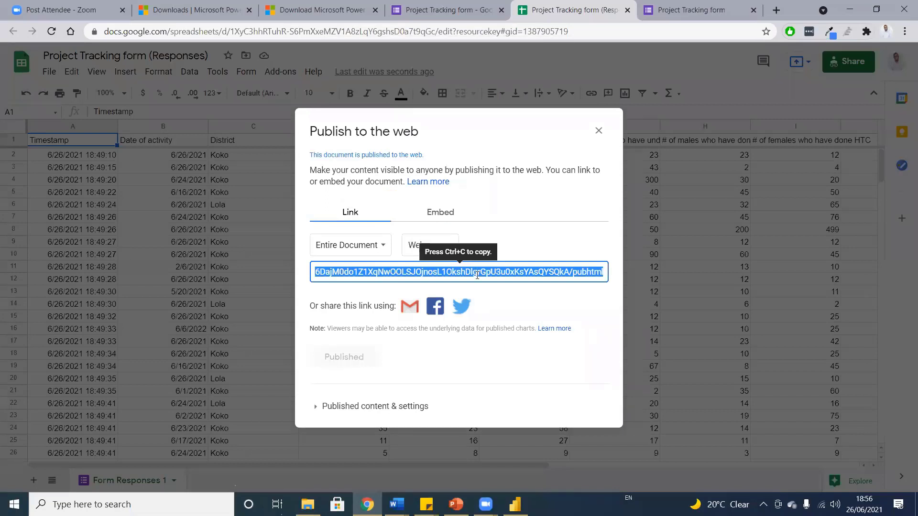
Copy the published spreadsheet's link and switch back to the blank report in Power BI Desktop
right_click(552, 274)
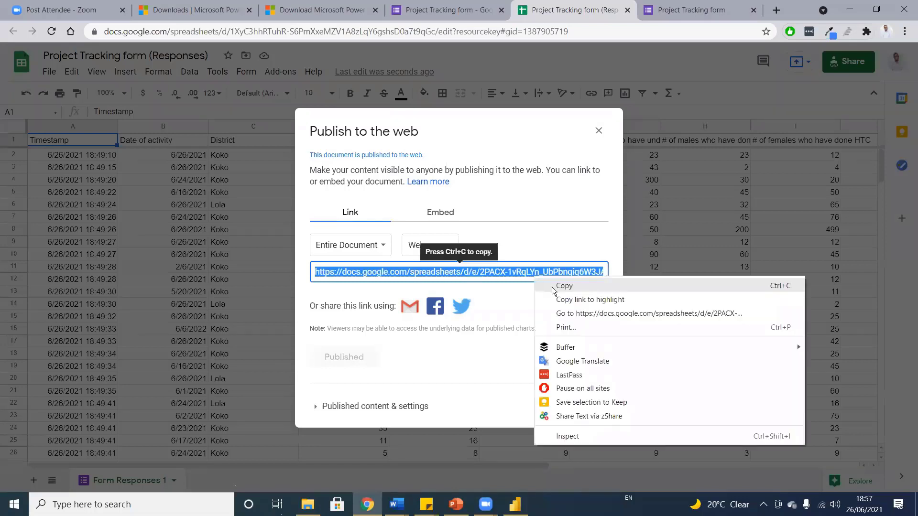
click(562, 287)
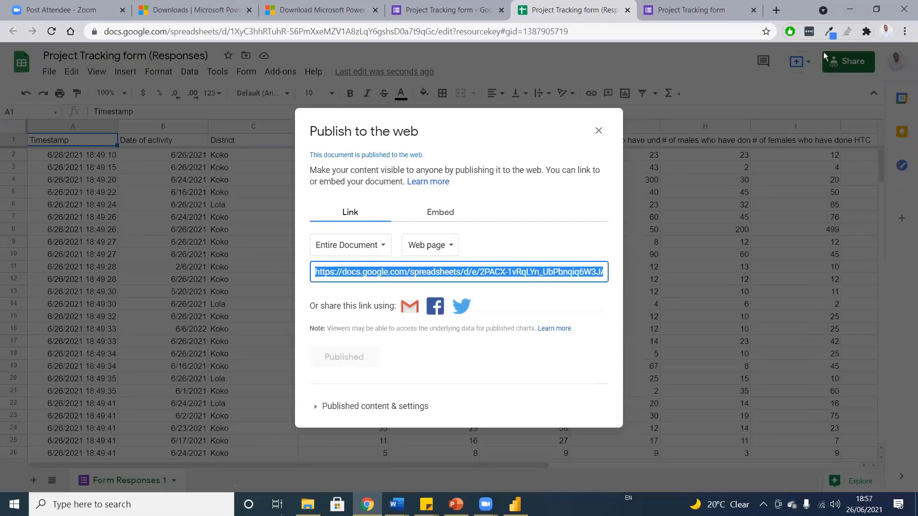
click(515, 504)
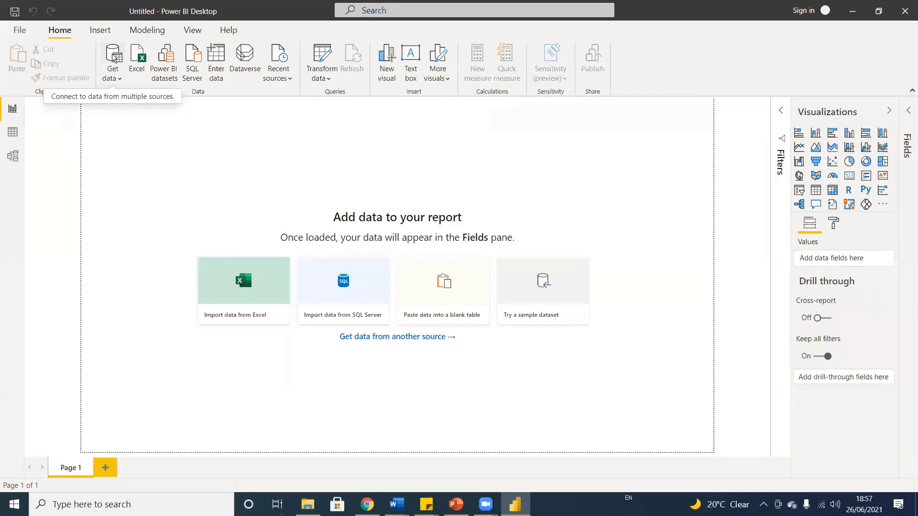
click(114, 79)
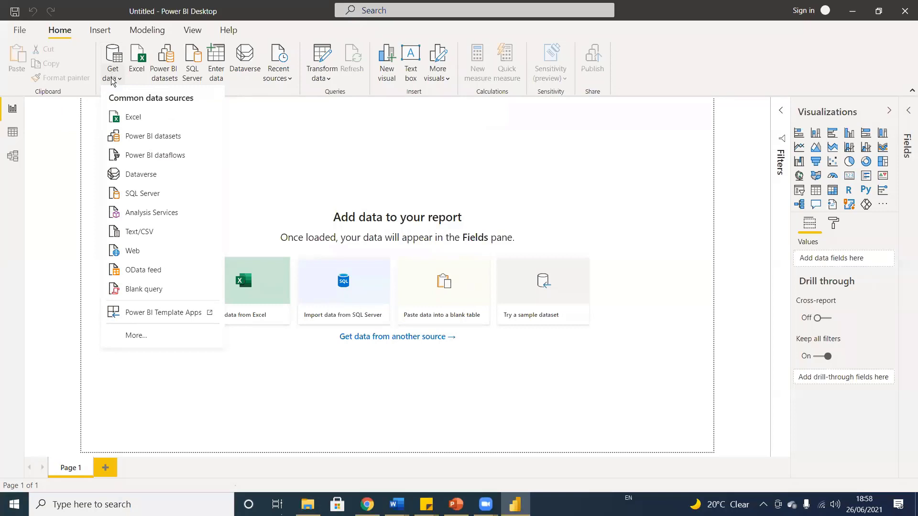
click(113, 79)
click(116, 77)
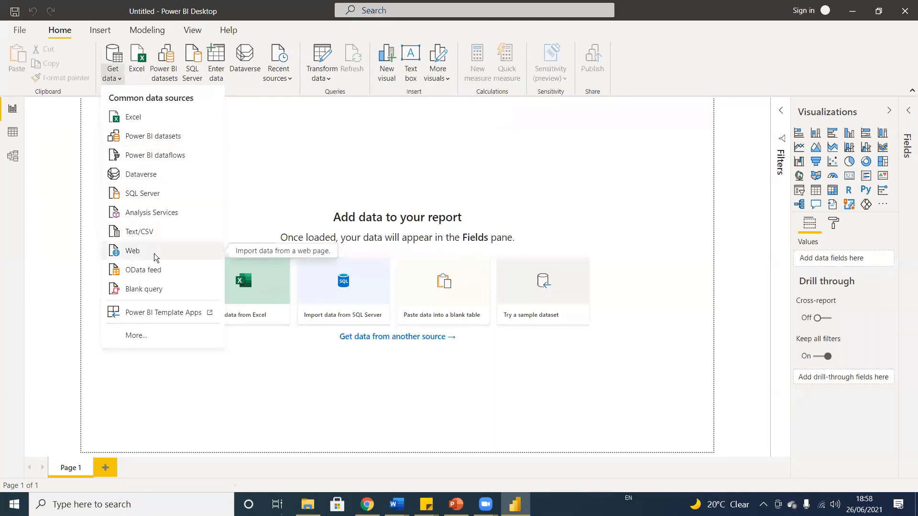
click(114, 76)
click(118, 79)
click(118, 62)
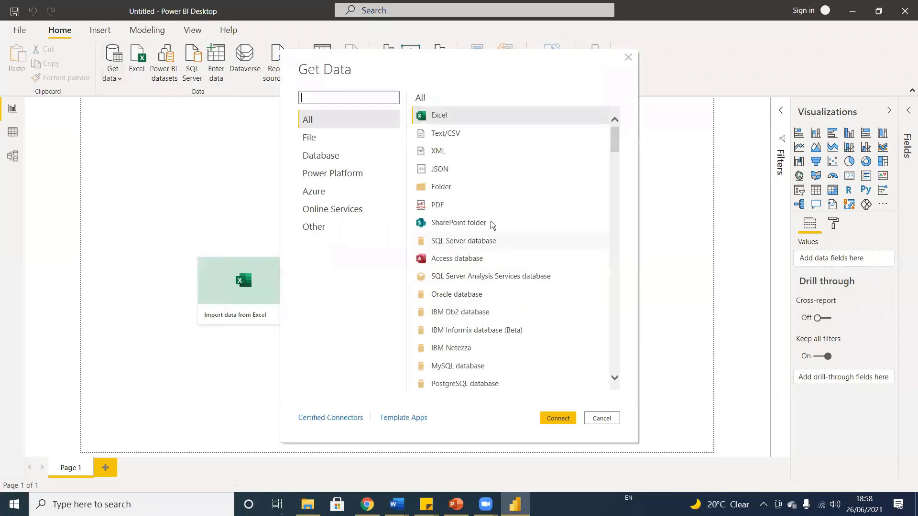
text(web)
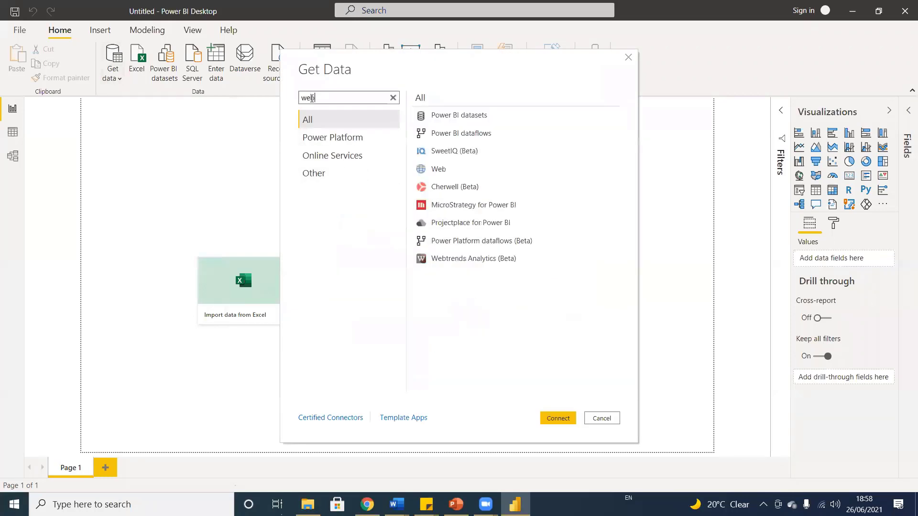
click(473, 117)
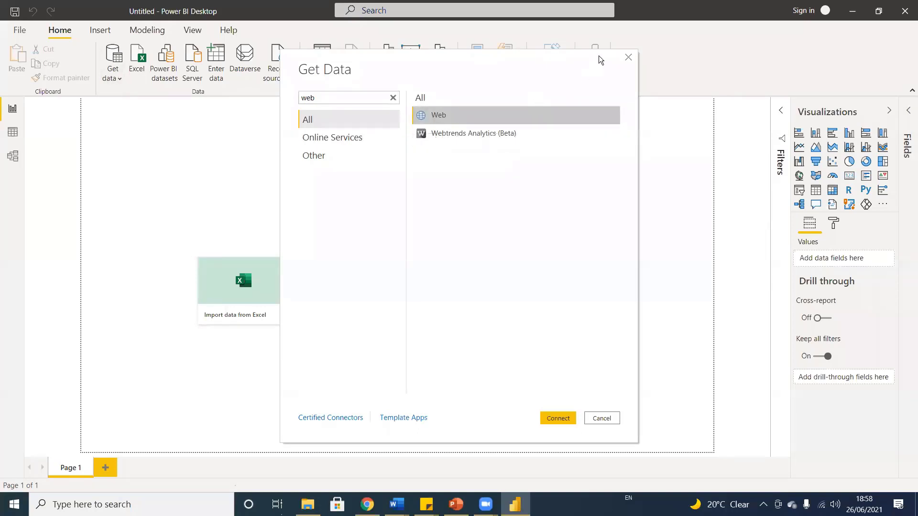
click(628, 57)
Connect to the published response spreadsheet as a Web data source using its copied link
click(113, 79)
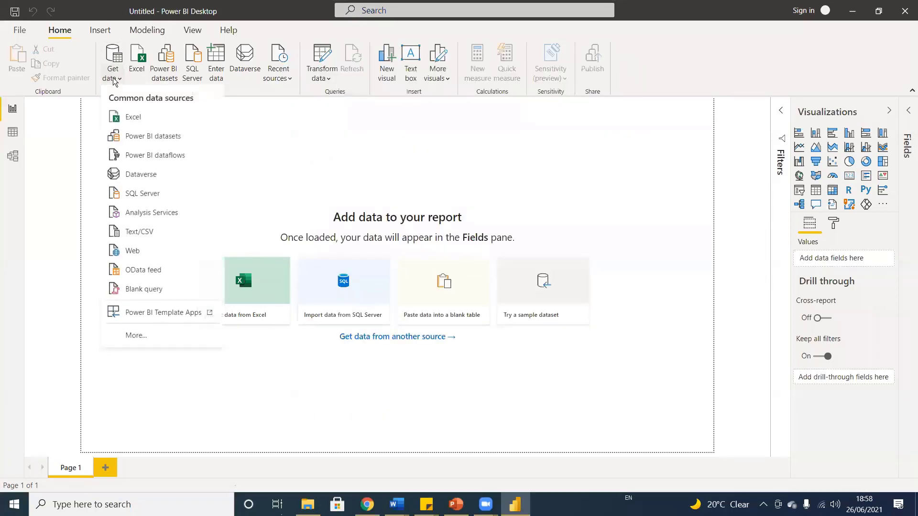
click(135, 250)
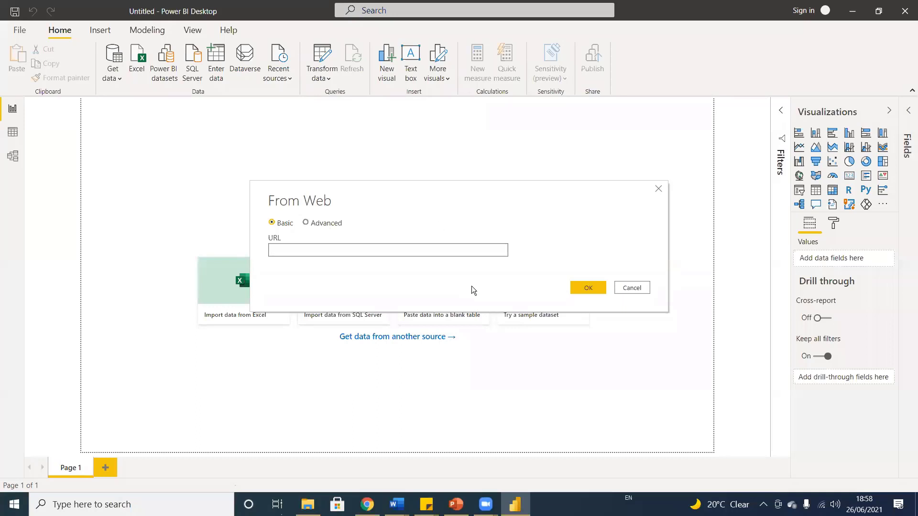
key(ctrl+v)
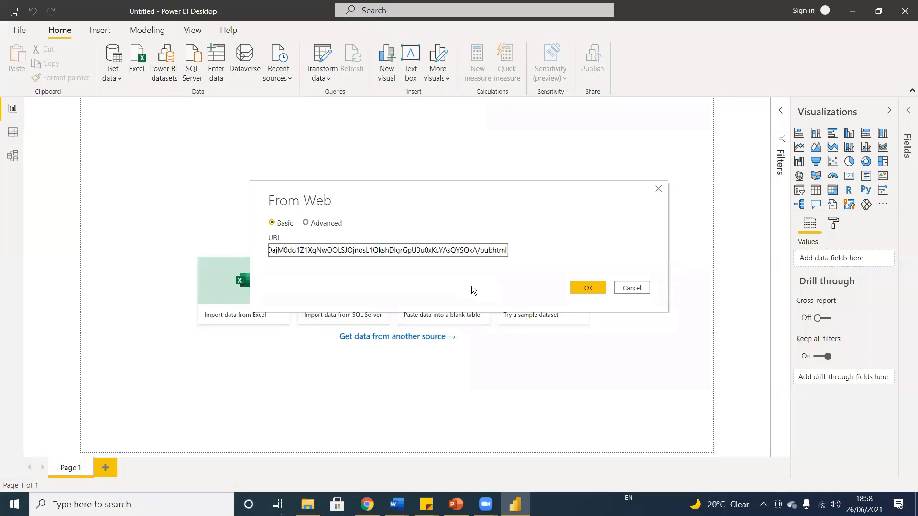
click(579, 285)
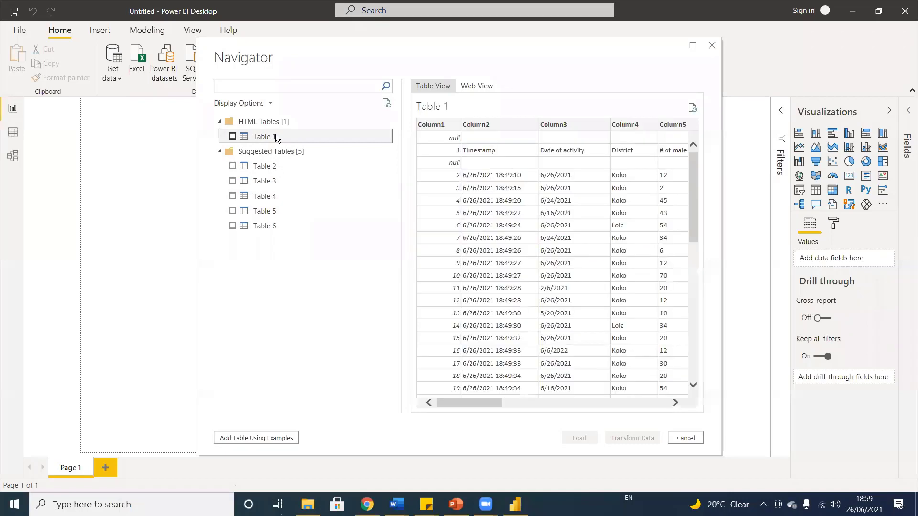
Preview the suggested tables 2 to 6 and compare them with the HTML table, Table 1
click(276, 165)
click(277, 181)
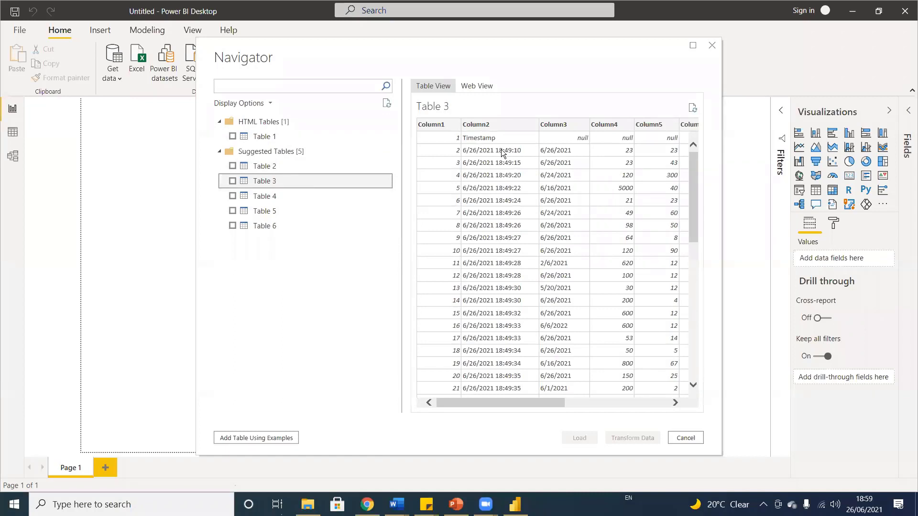
click(284, 197)
click(285, 212)
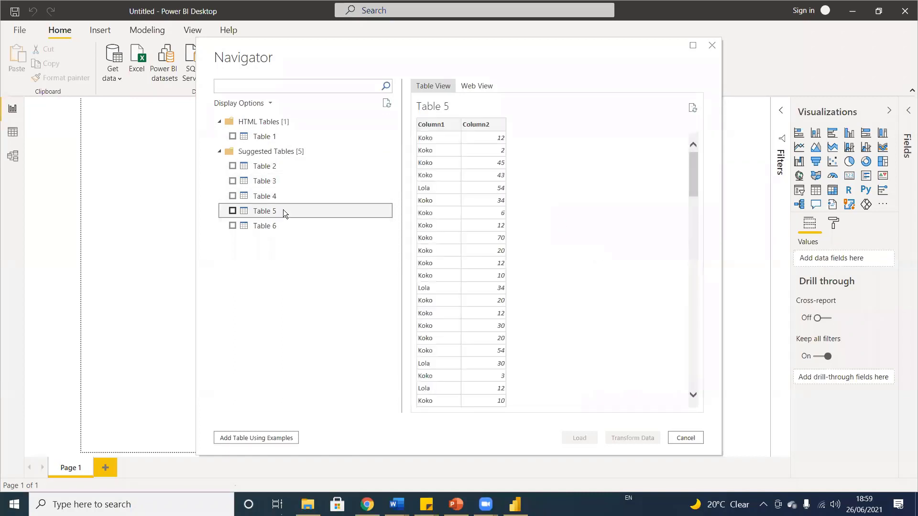
click(283, 225)
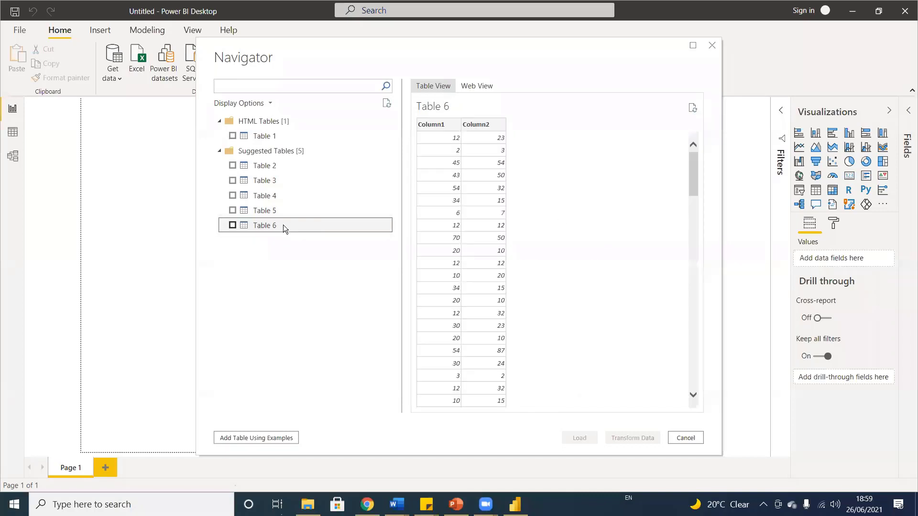
click(274, 166)
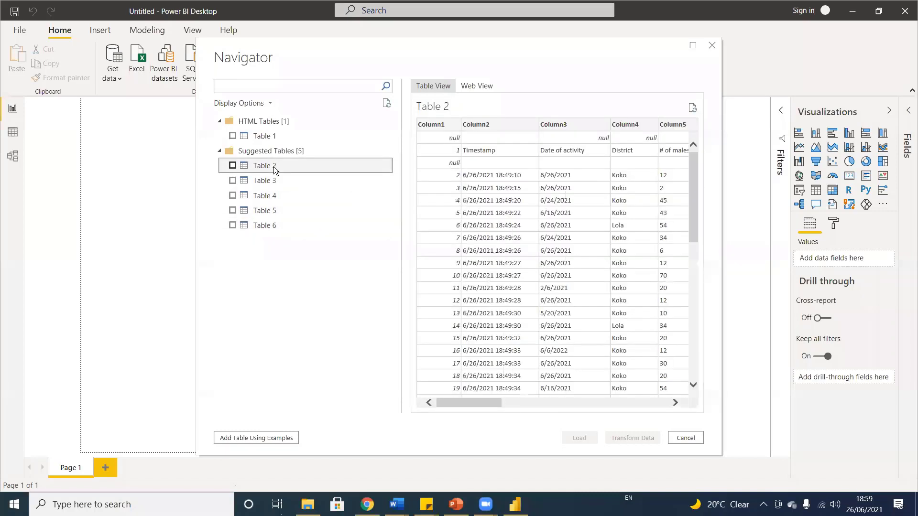
click(273, 136)
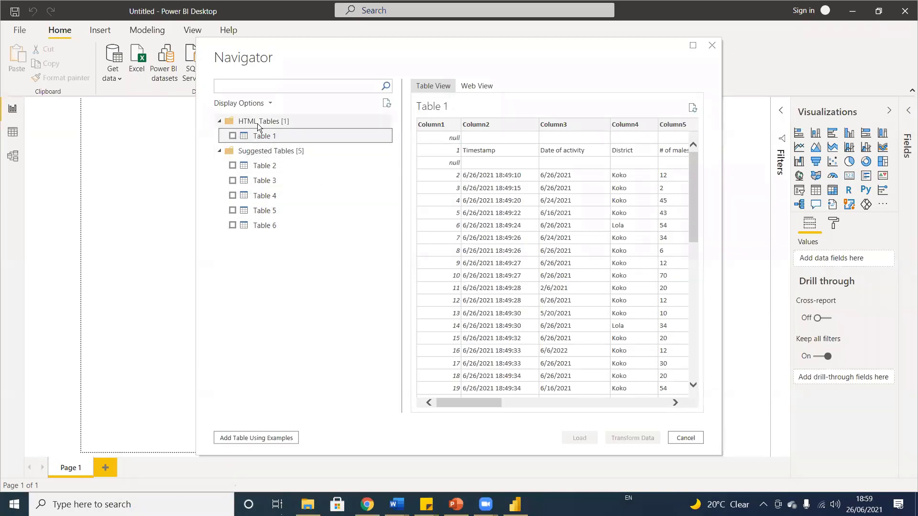
Select Table 1 for import, open it for transformation in Power Query Editor, and maximize the editor
click(233, 135)
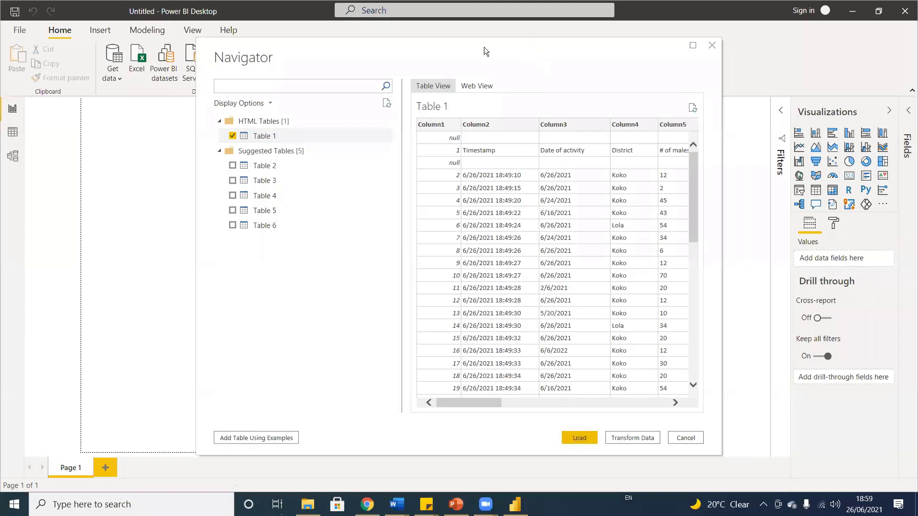
drag(484, 46, 434, 50)
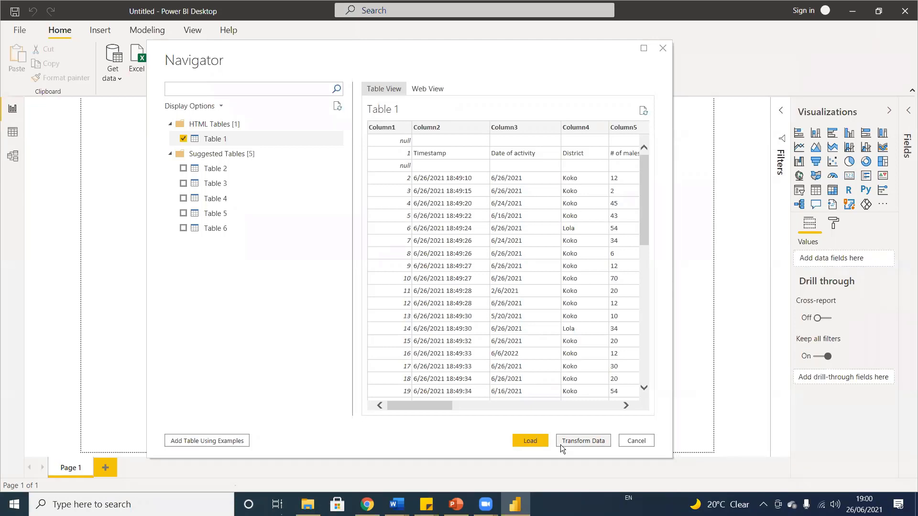
drag(452, 405, 396, 408)
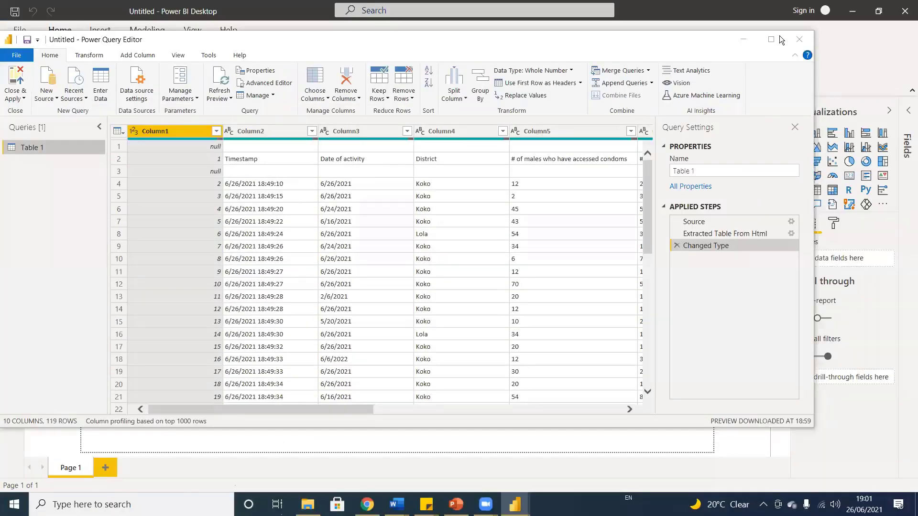
click(772, 39)
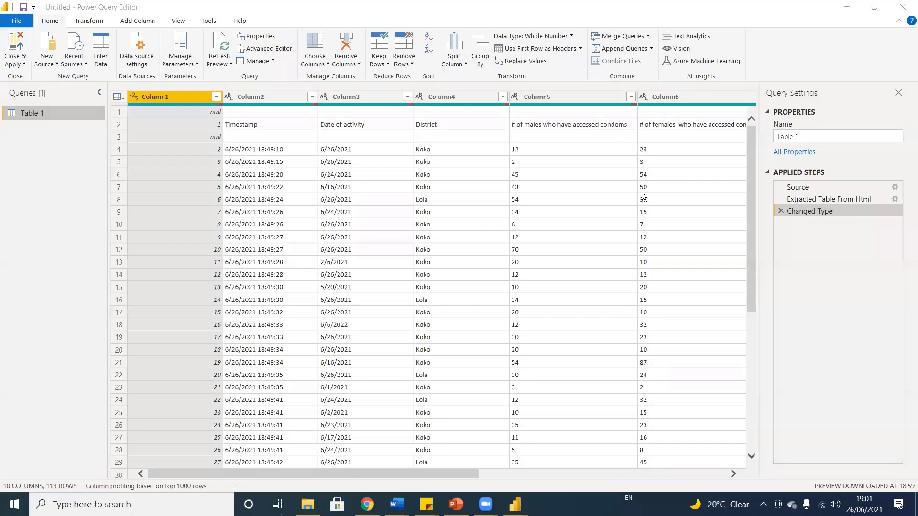
Remove the top 1 row from Table 1 and promote the row of question titles to column headers
scroll(654, 177, down, 1)
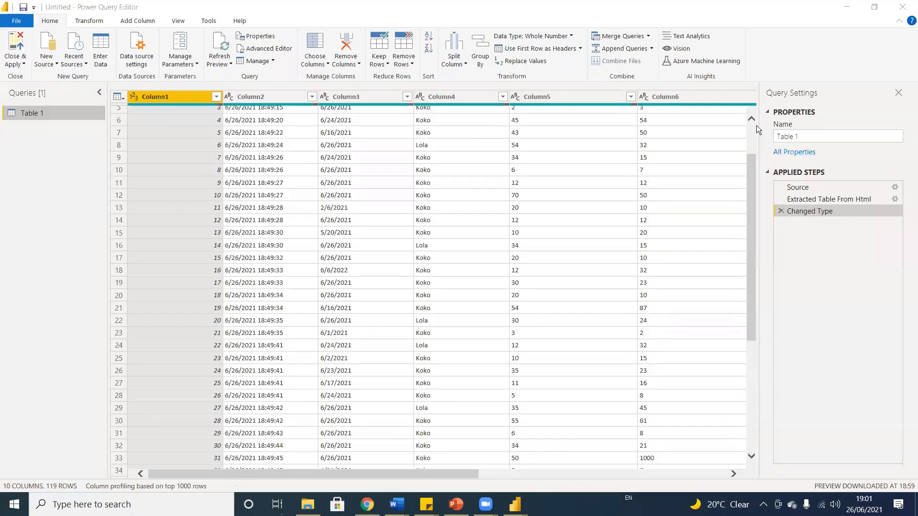
scroll(405, 254, up, 1)
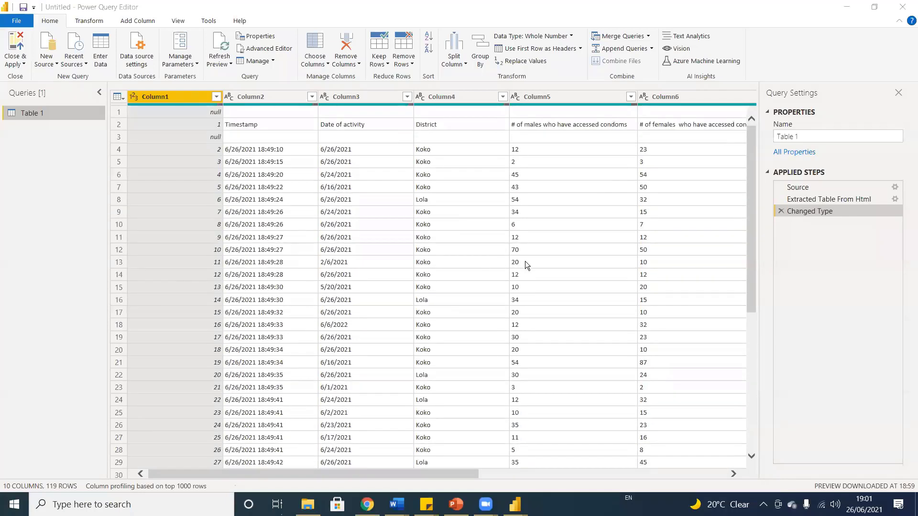
click(235, 117)
click(119, 112)
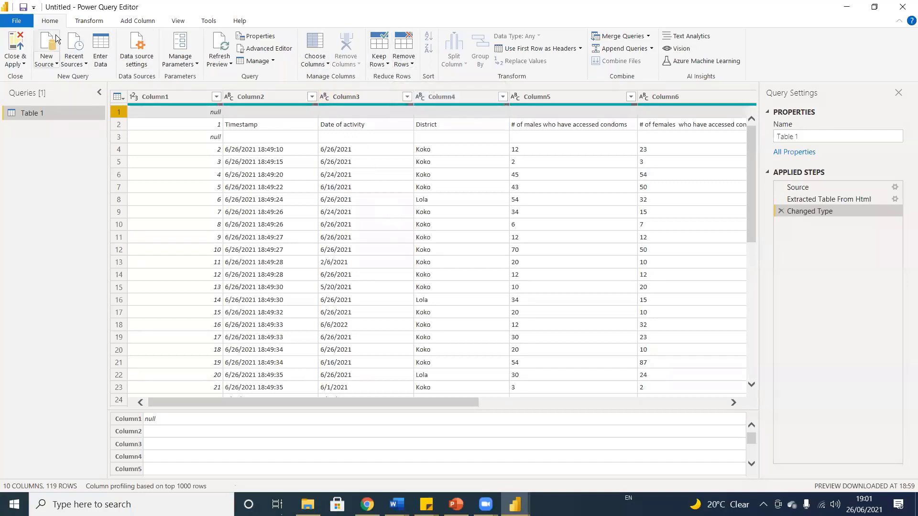
click(407, 65)
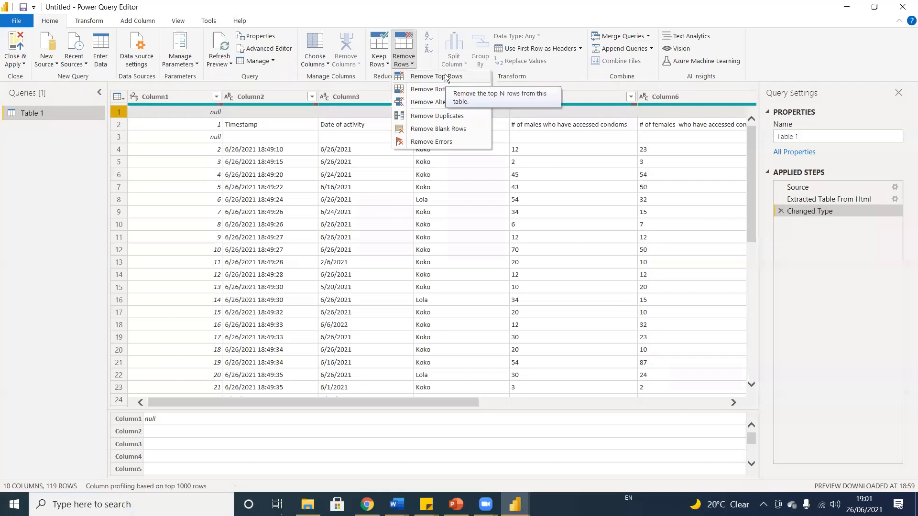
click(420, 77)
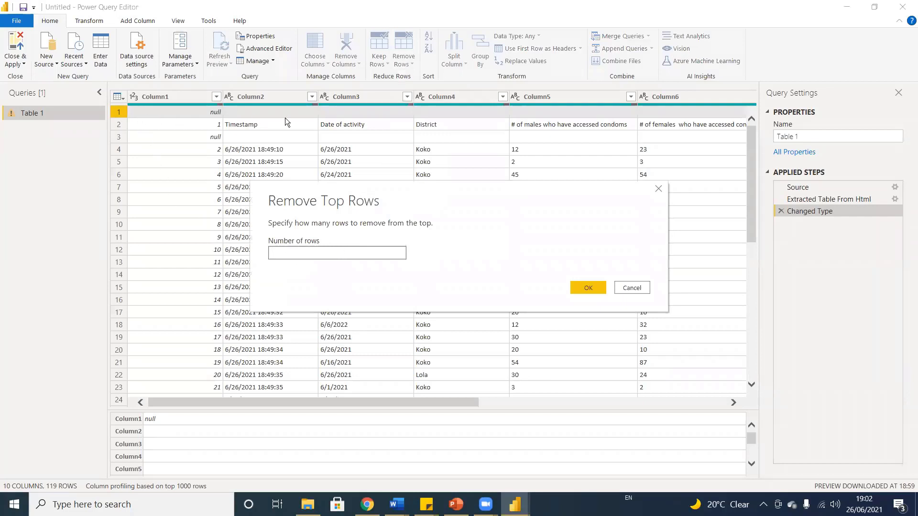
text(1)
click(588, 290)
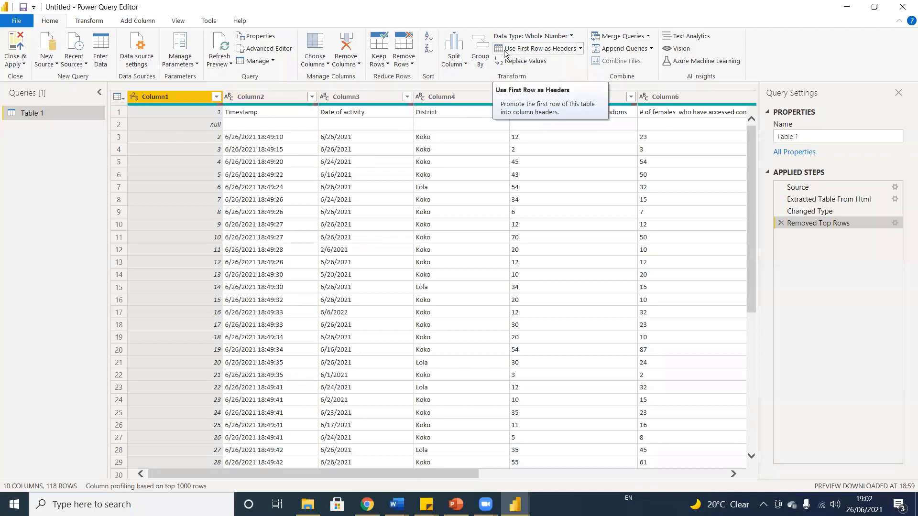
click(558, 49)
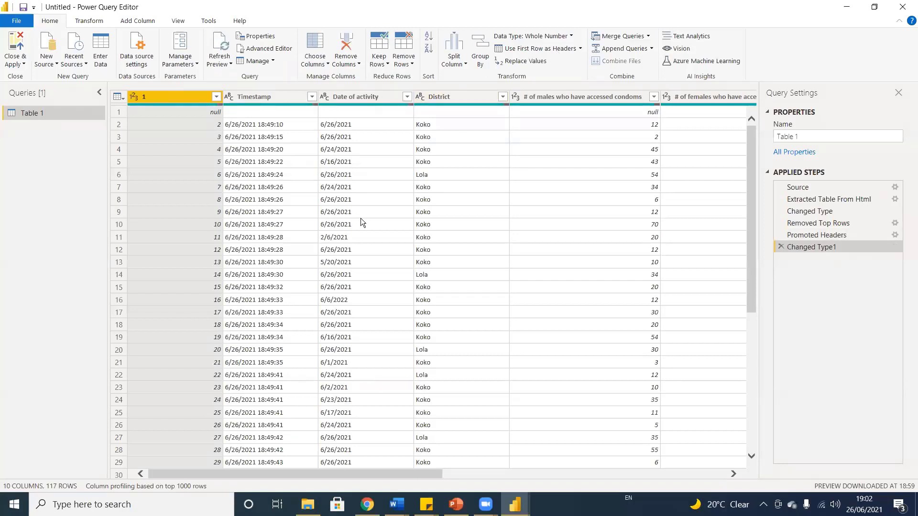
Rename the first column, headed 1, to ID
click(252, 97)
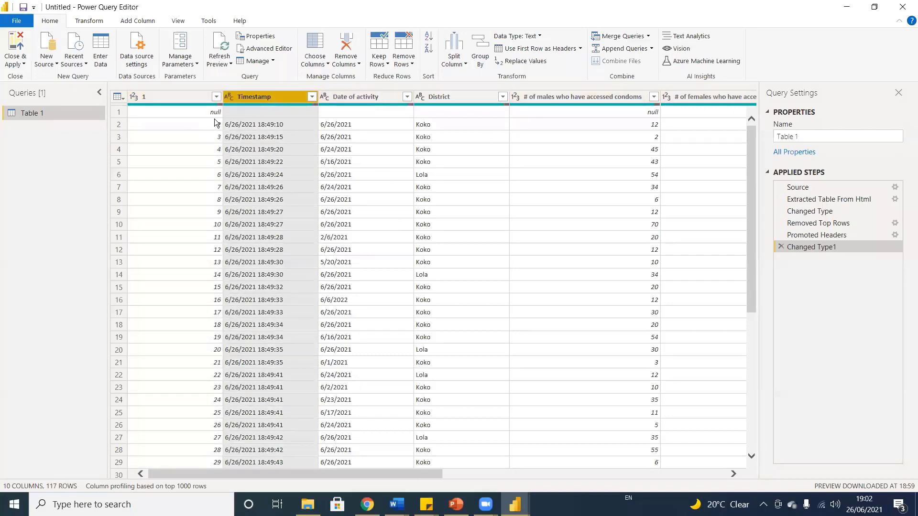
double_click(145, 97)
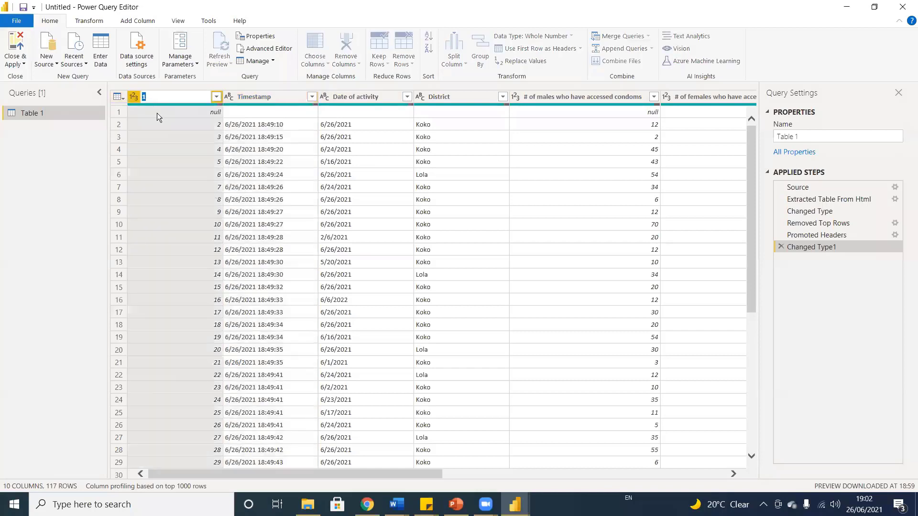
click(156, 113)
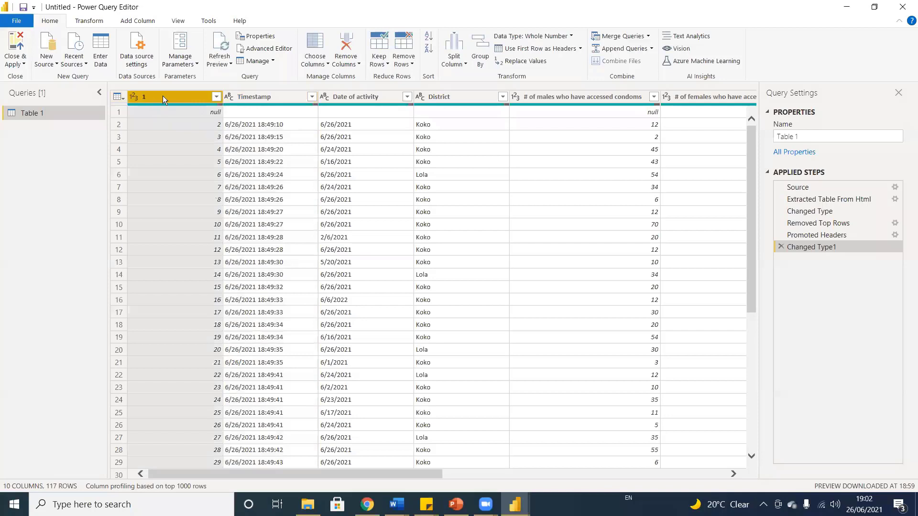
double_click(163, 96)
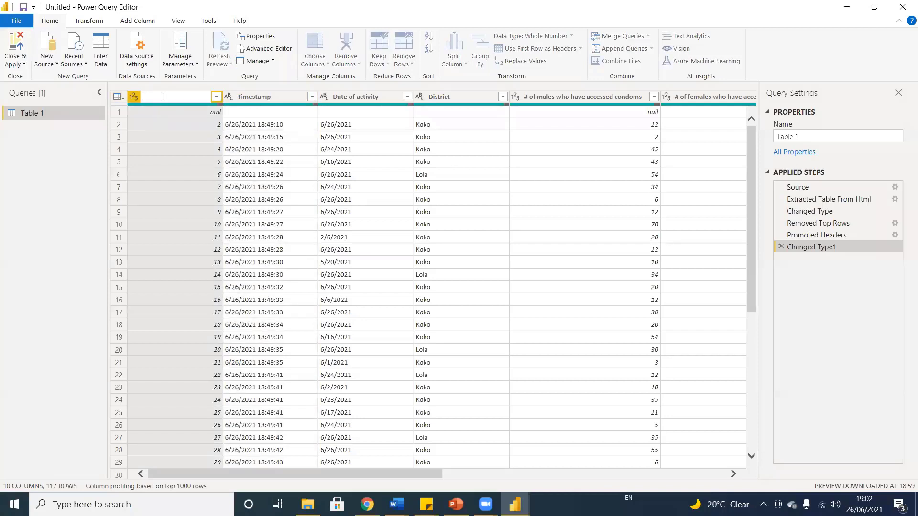
text(ID)
key(Return)
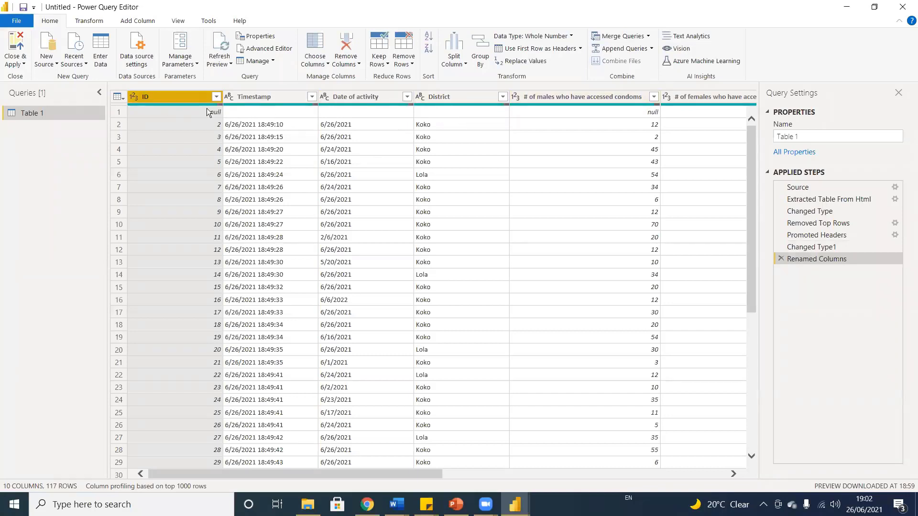
Remove the top 1 row, the empty one directly beneath the column headers
click(119, 113)
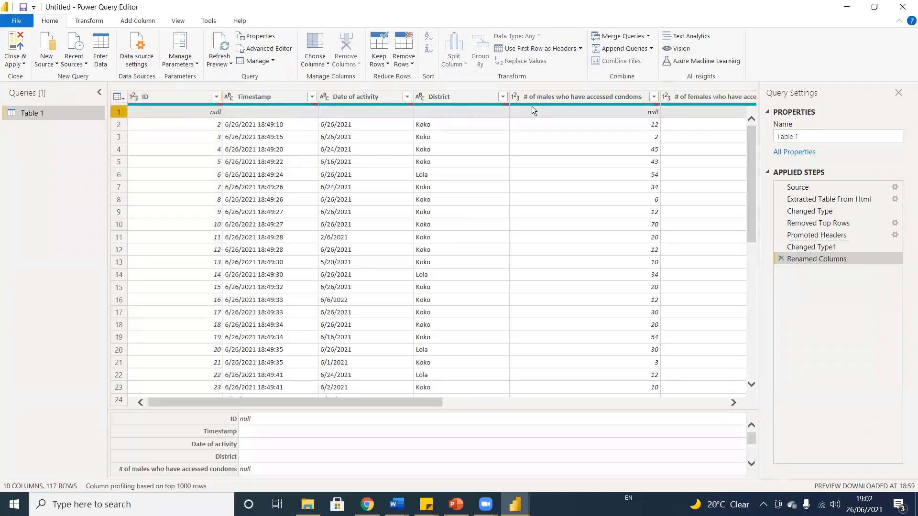
click(346, 126)
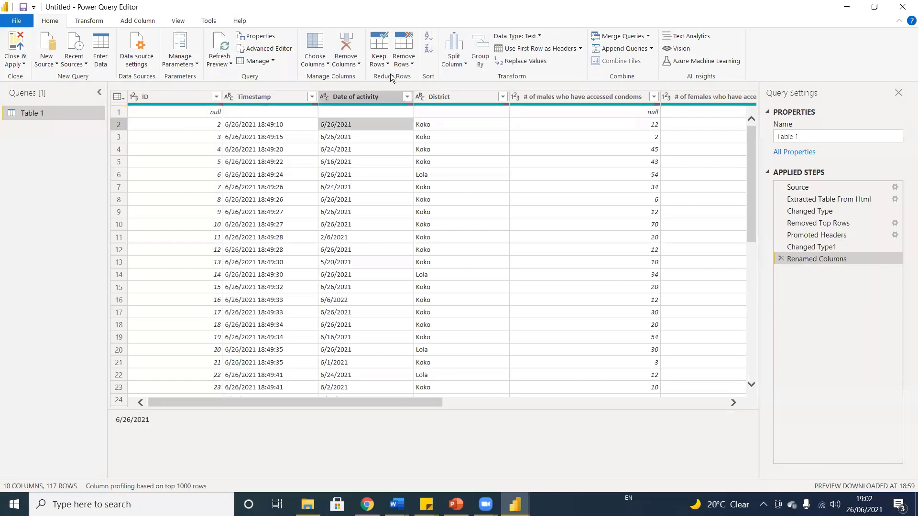
click(404, 62)
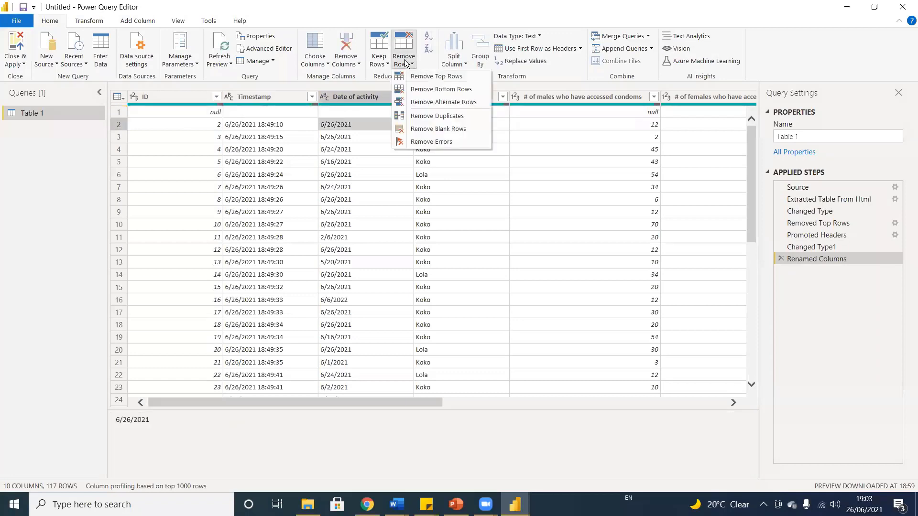
click(422, 80)
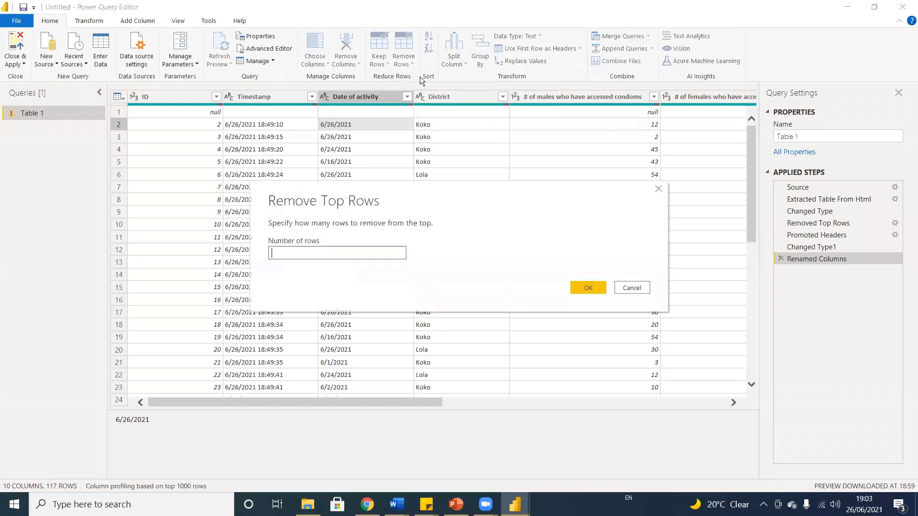
text(1)
click(589, 288)
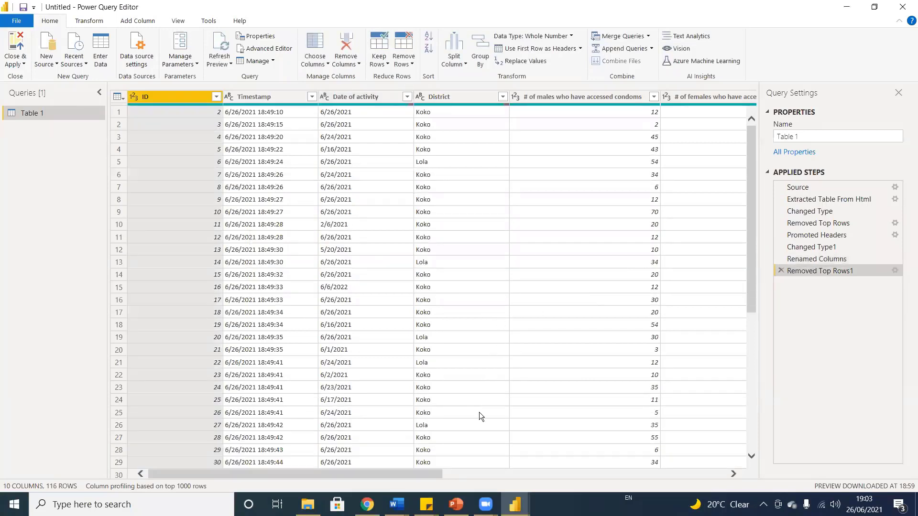
Examine Table 1's columns one by one, from Timestamp, Date of activity and District through the condom, VMMC and HTC counts
drag(329, 475, 180, 466)
click(345, 188)
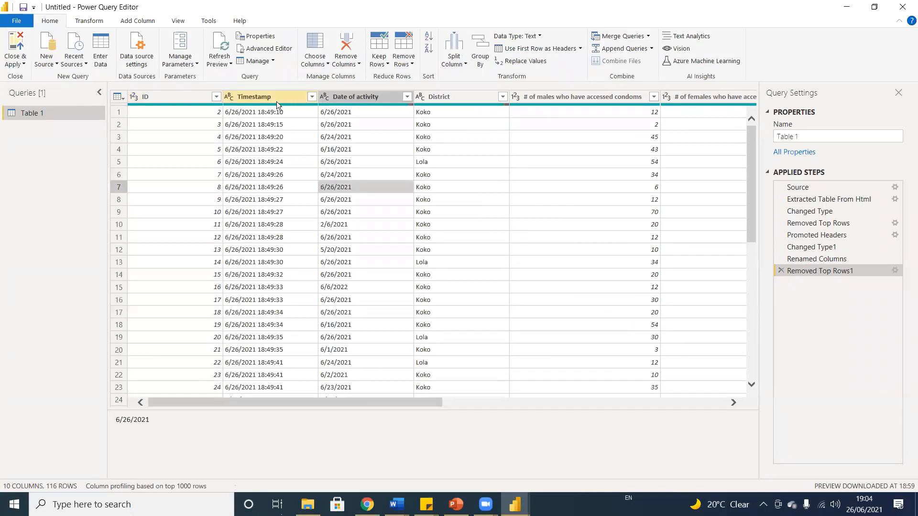
click(349, 95)
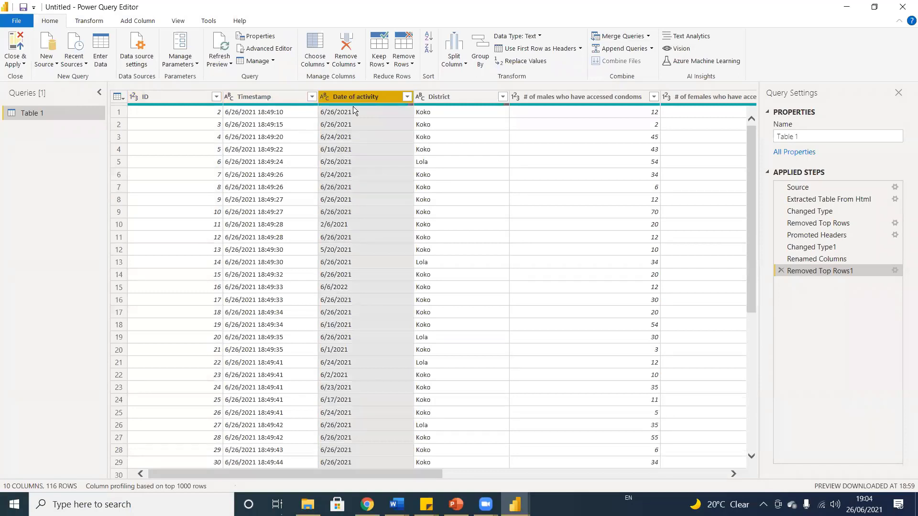
click(258, 98)
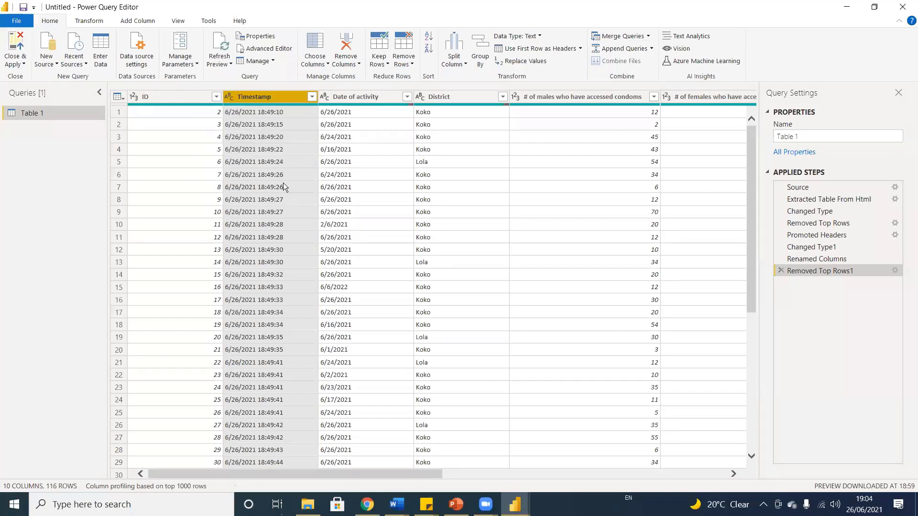
click(311, 97)
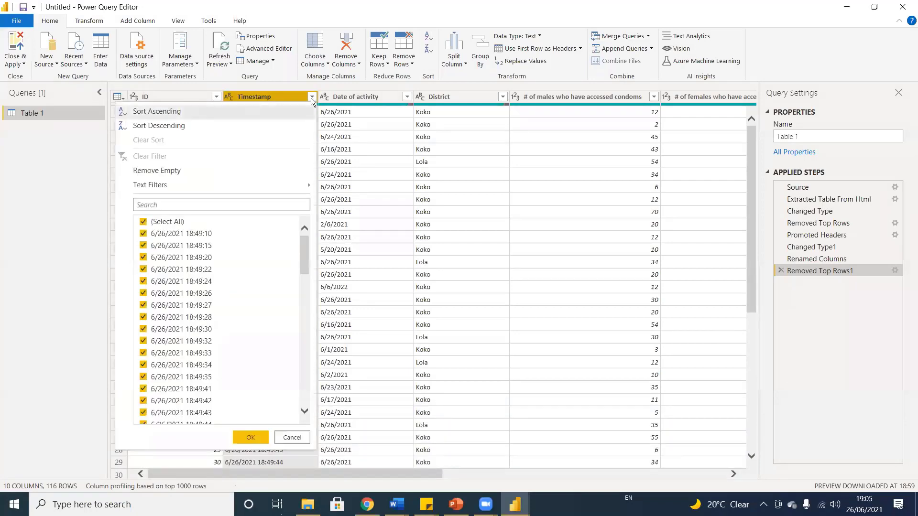
click(311, 98)
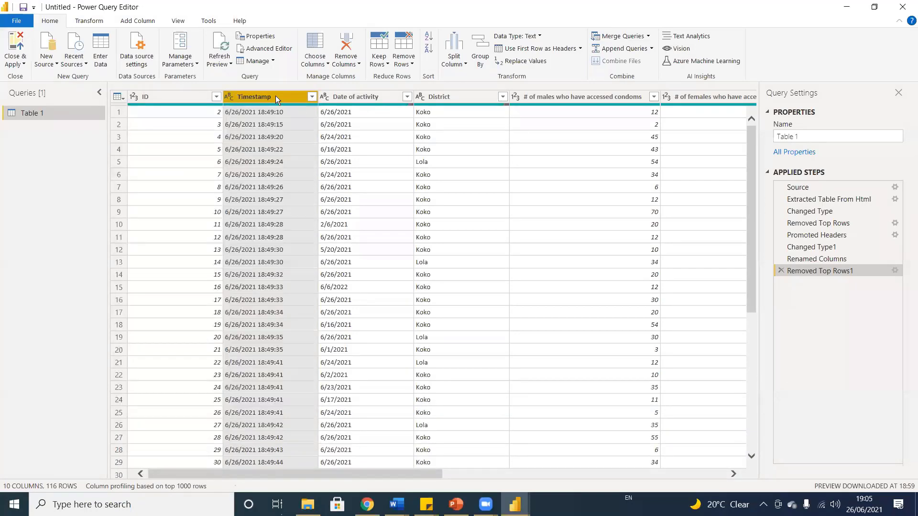
click(357, 96)
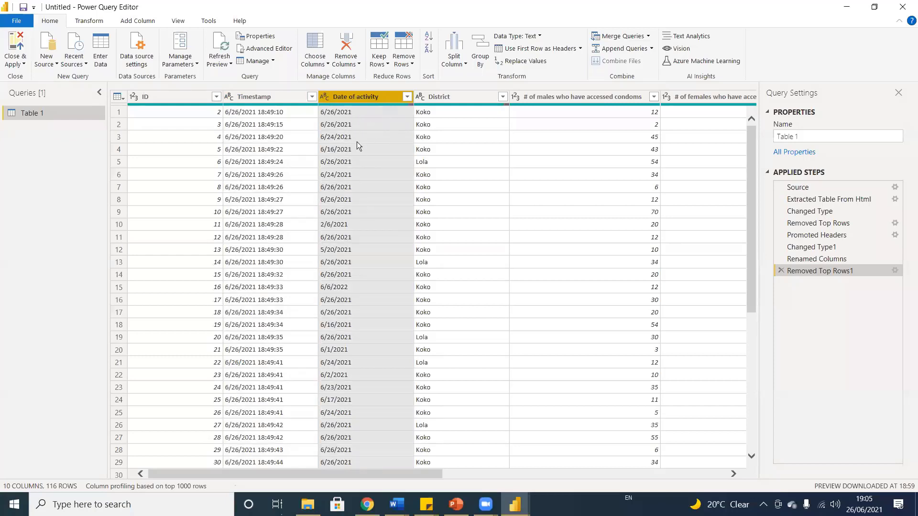
click(448, 95)
drag(405, 476, 528, 475)
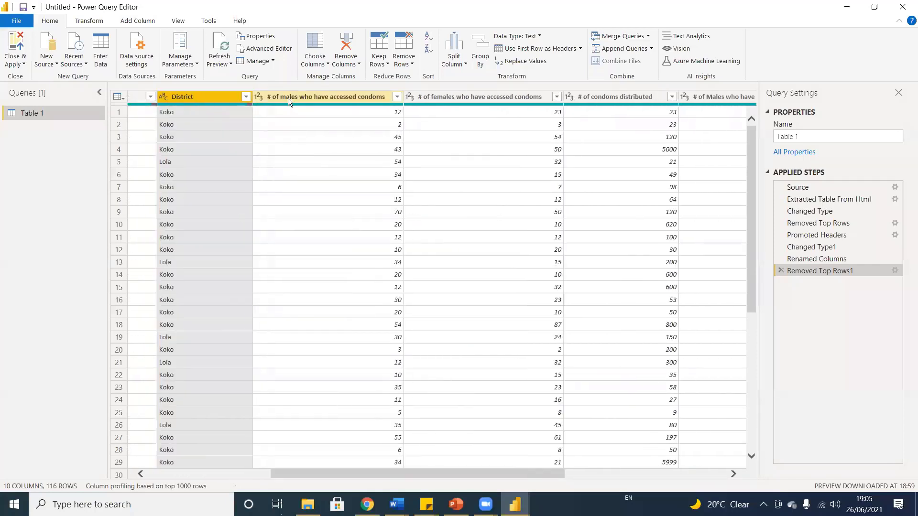
click(301, 97)
click(469, 98)
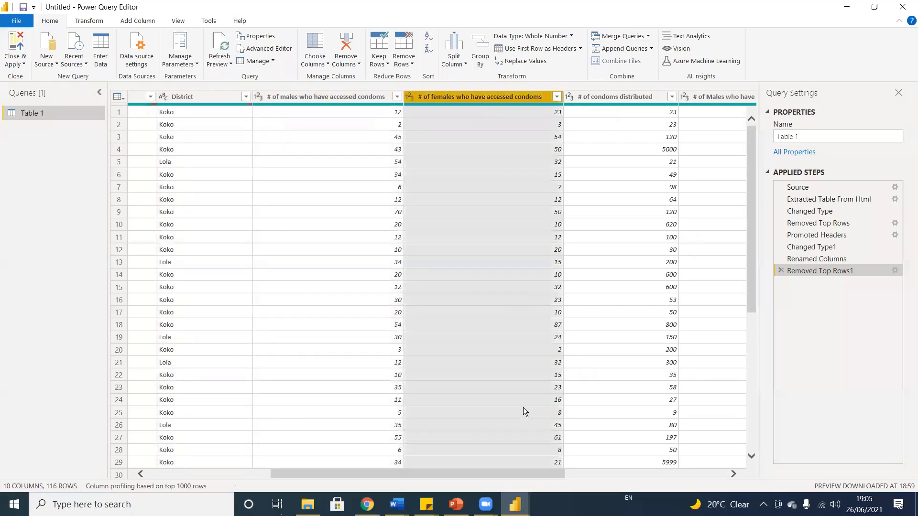
drag(432, 476, 586, 475)
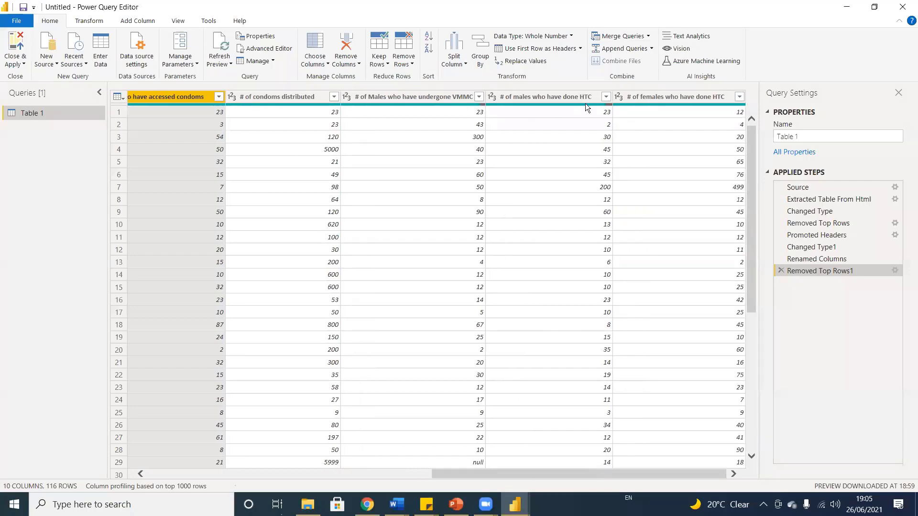
click(650, 97)
click(550, 97)
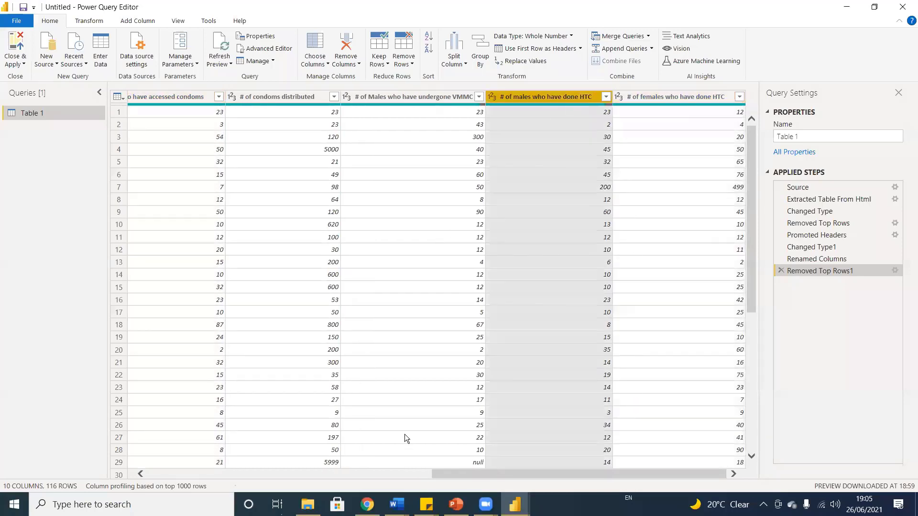
Look through the rows of Table 1 for unusual or missing values, inspecting the full record in row 70
scroll(384, 389, down, 13)
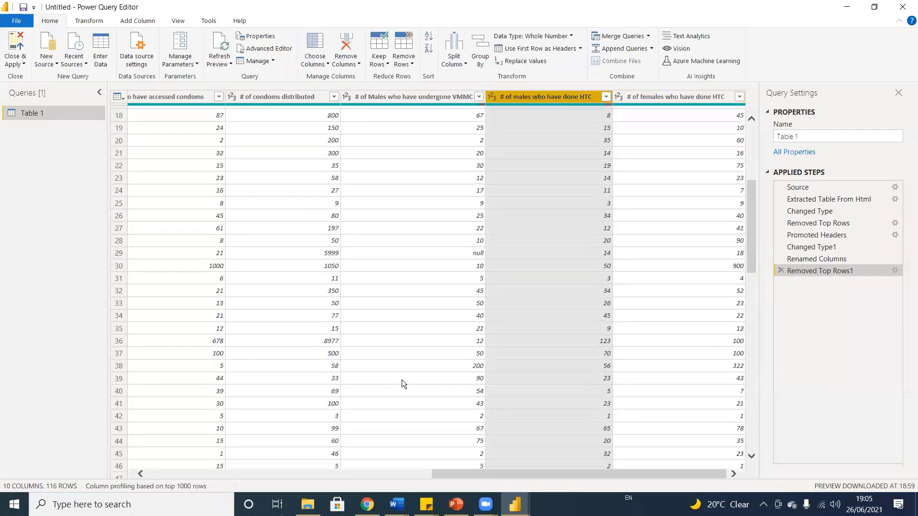
scroll(402, 379, down, 5)
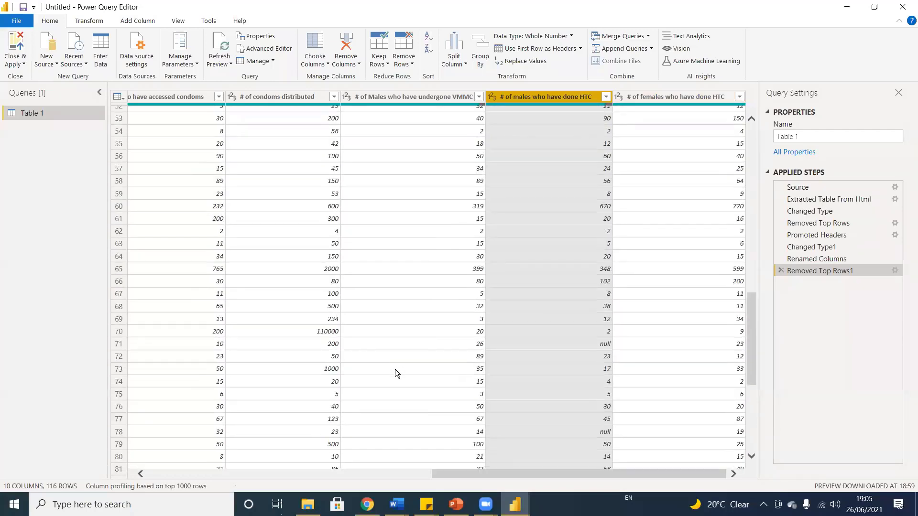
click(119, 332)
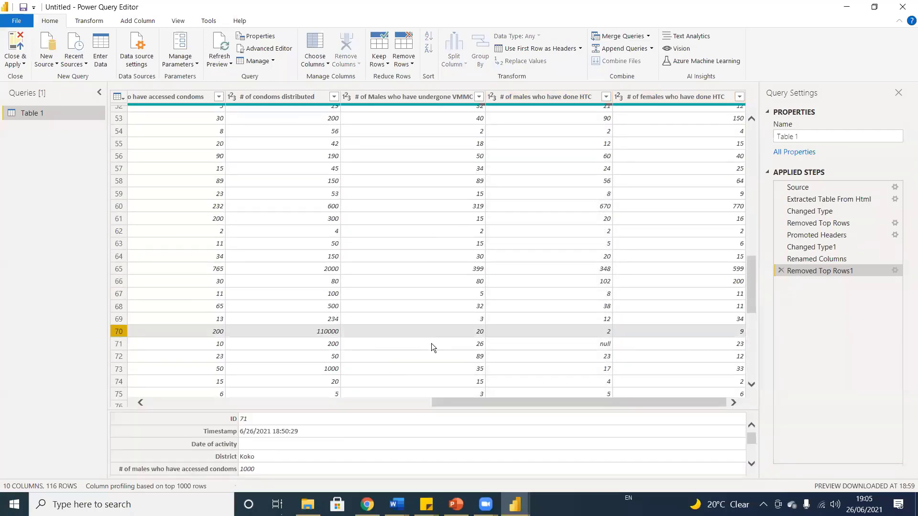
scroll(431, 344, up, 12)
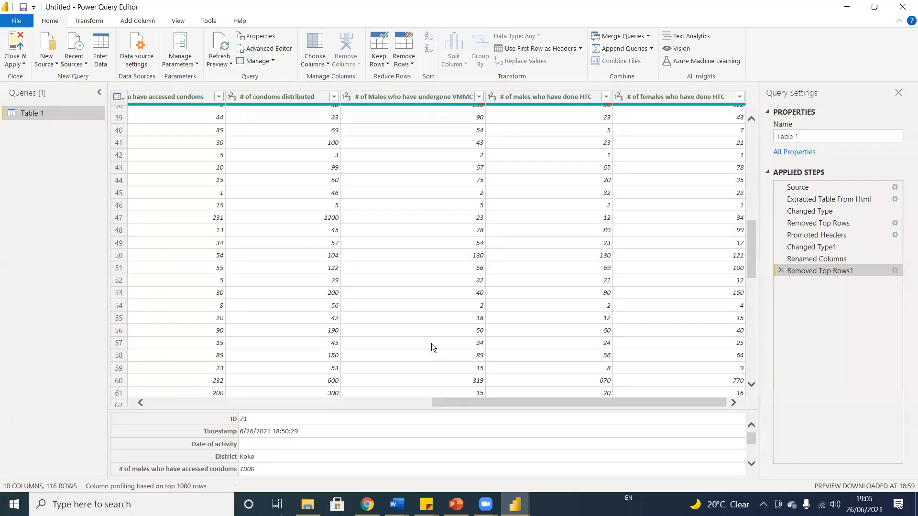
scroll(482, 301, down, 6)
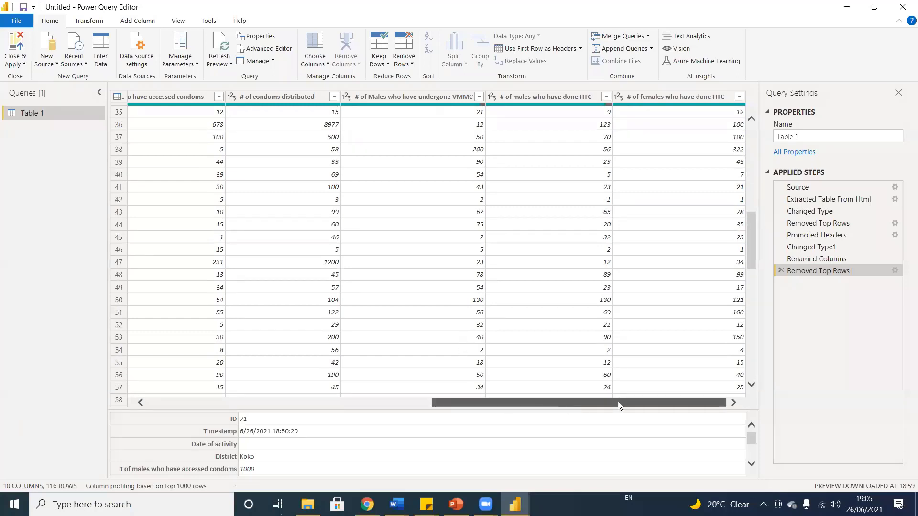
drag(536, 405, 109, 399)
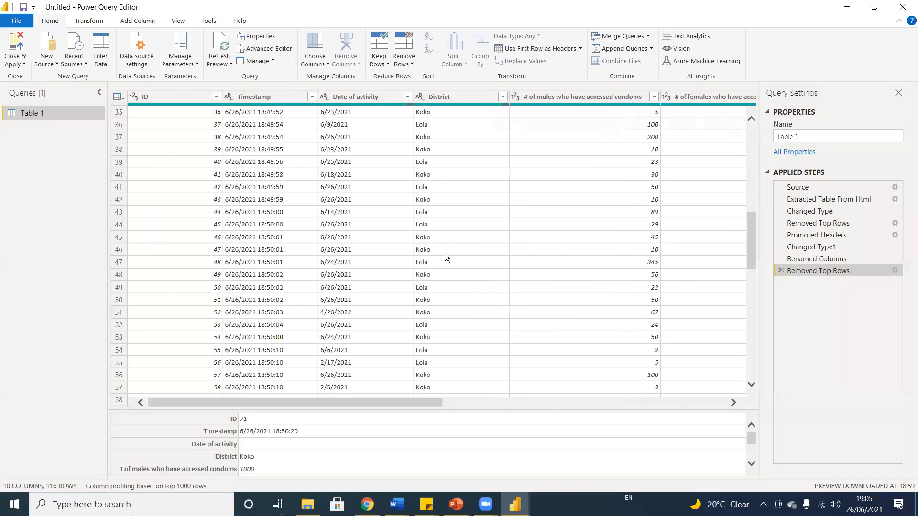
scroll(444, 254, up, 5)
scroll(444, 257, up, 7)
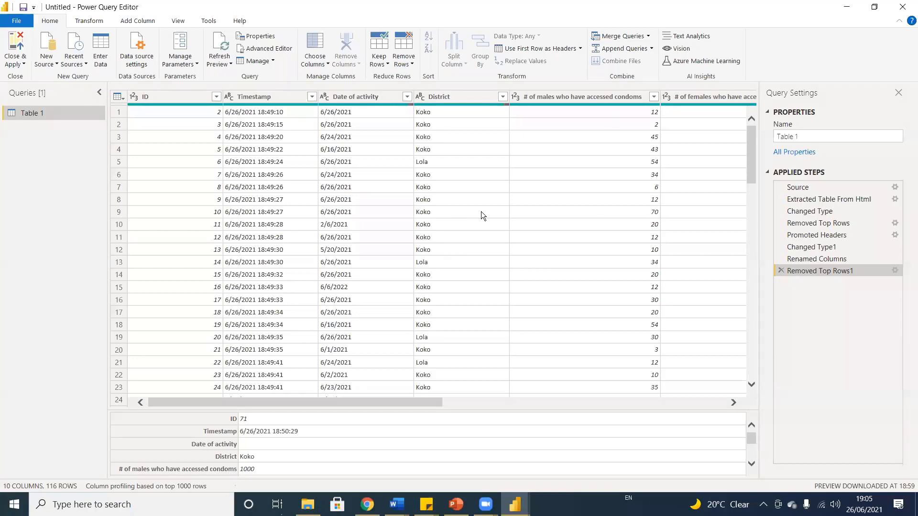
Close Power Query Editor with the changes applied, and expand Table 1 to list its fields
click(23, 66)
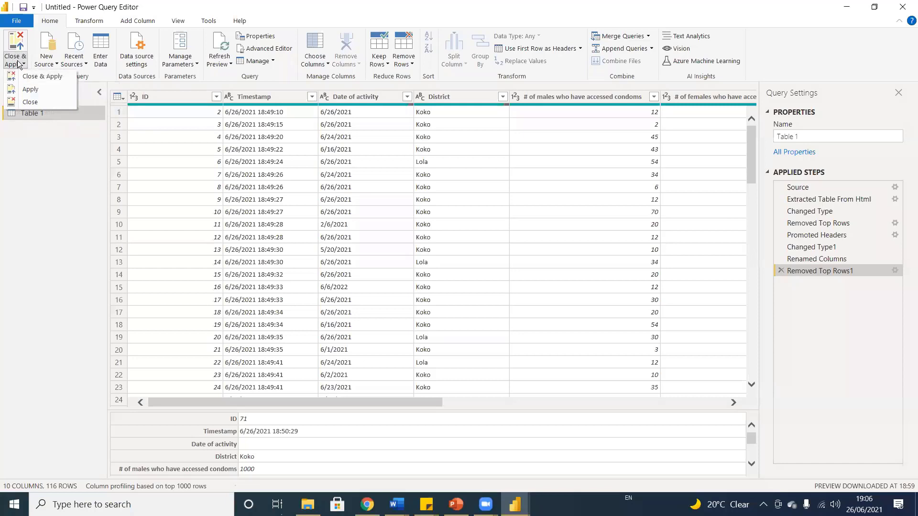
click(23, 64)
click(23, 64)
click(37, 79)
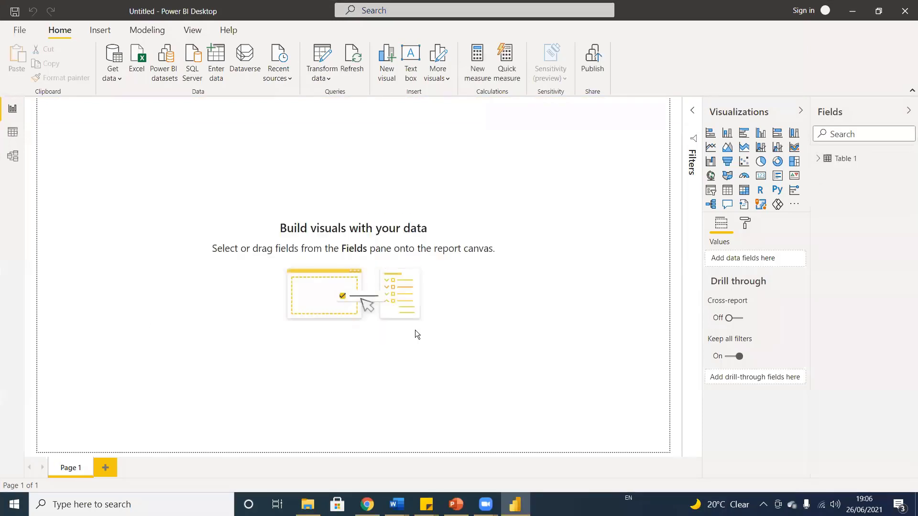
click(819, 158)
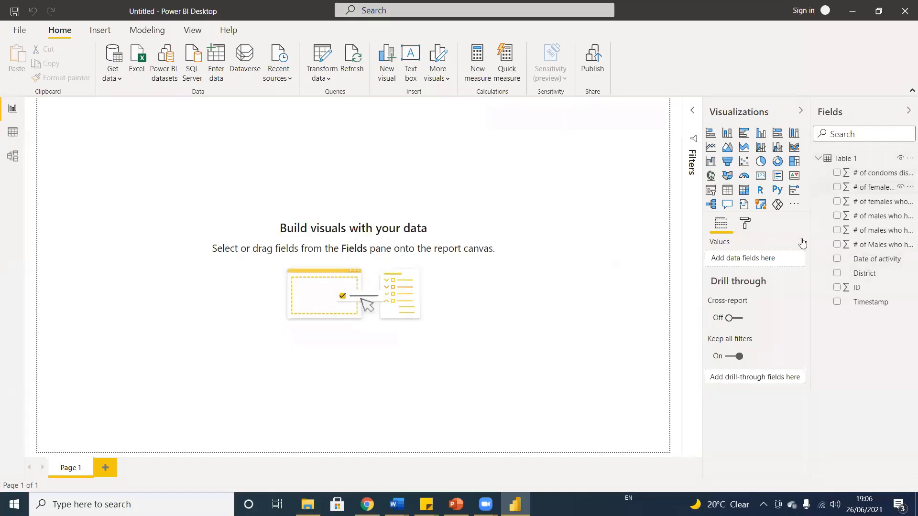
mouse_move(486, 504)
click(432, 457)
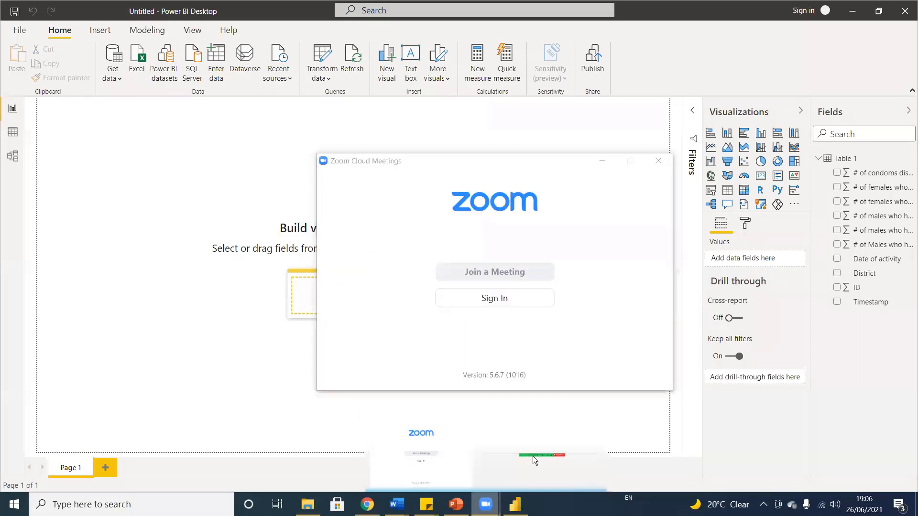
click(598, 162)
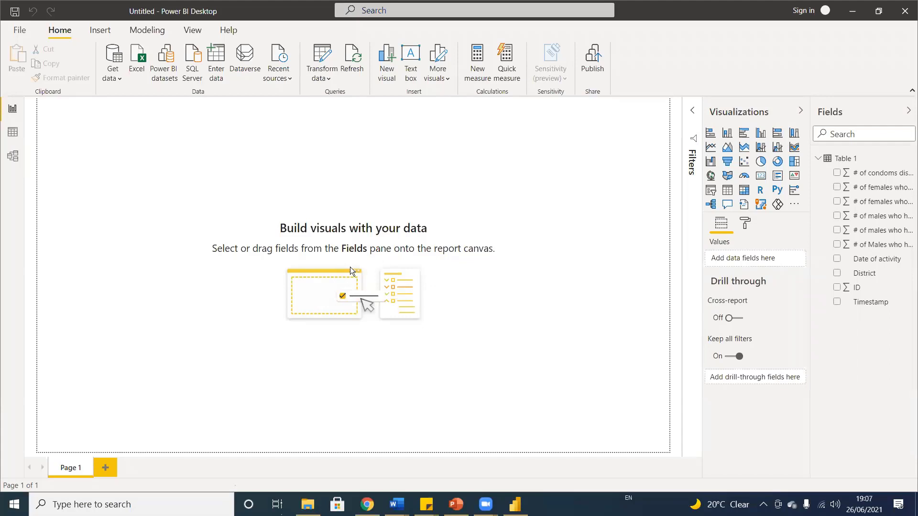
Go from the blank report page to the data view and look over Table 1's columns and field list
click(54, 124)
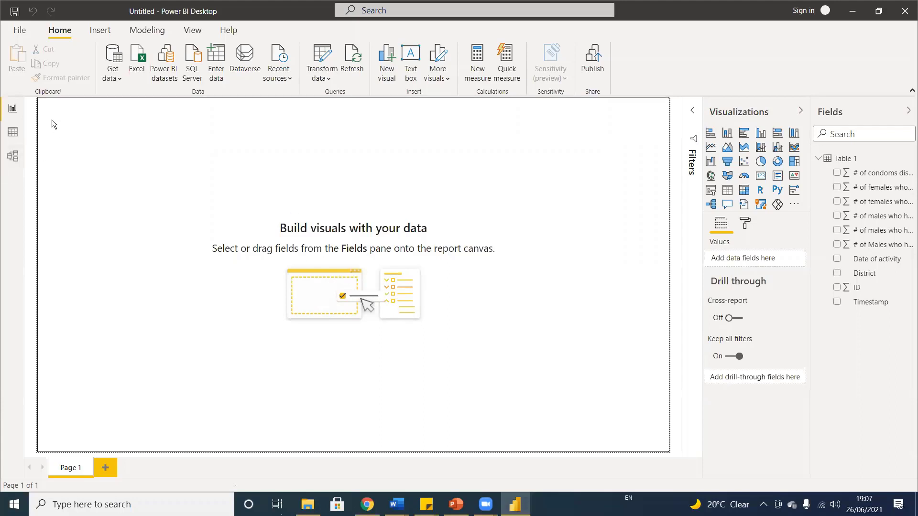
click(13, 110)
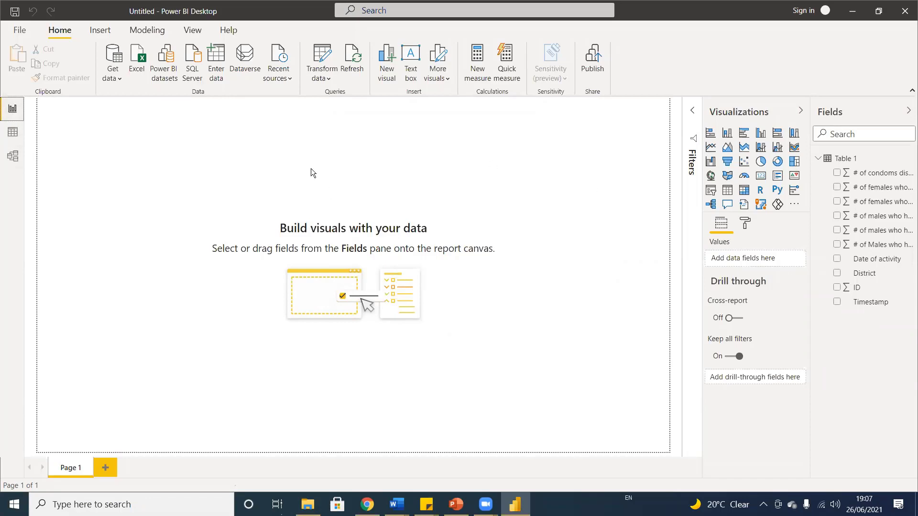
click(14, 134)
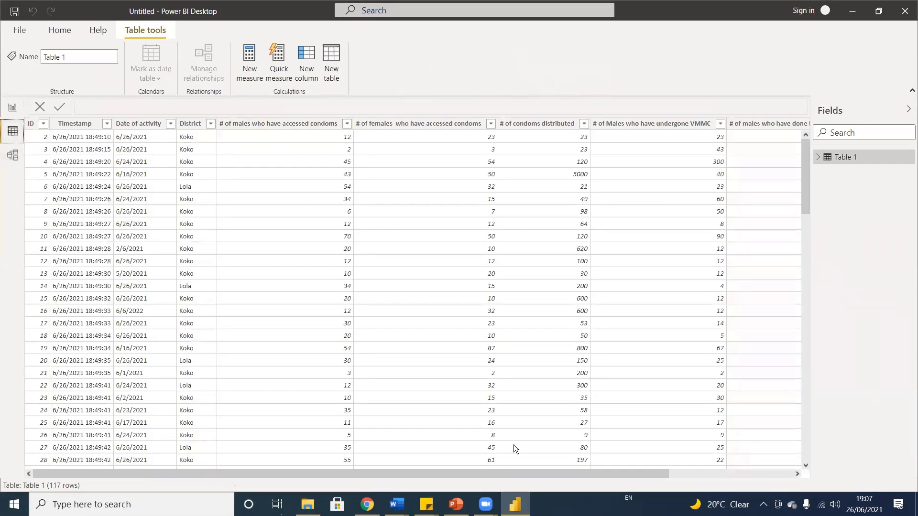
drag(501, 475, 569, 473)
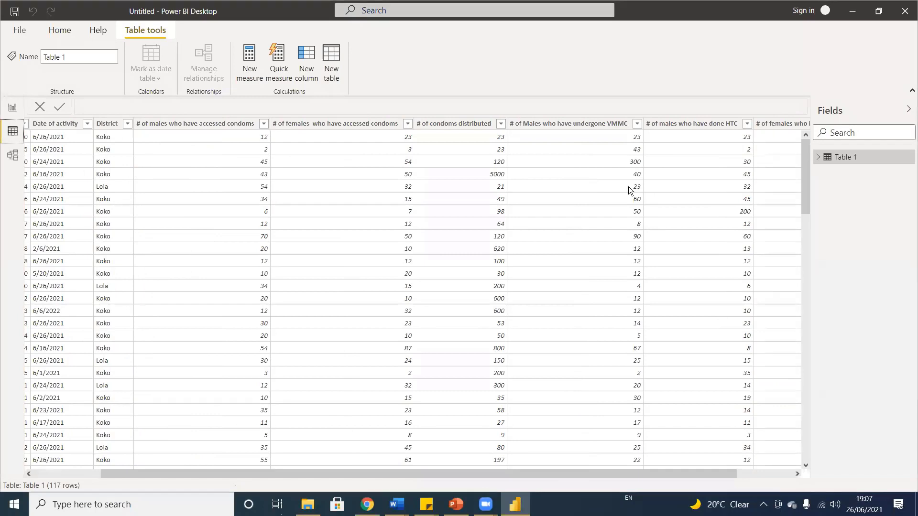
click(818, 157)
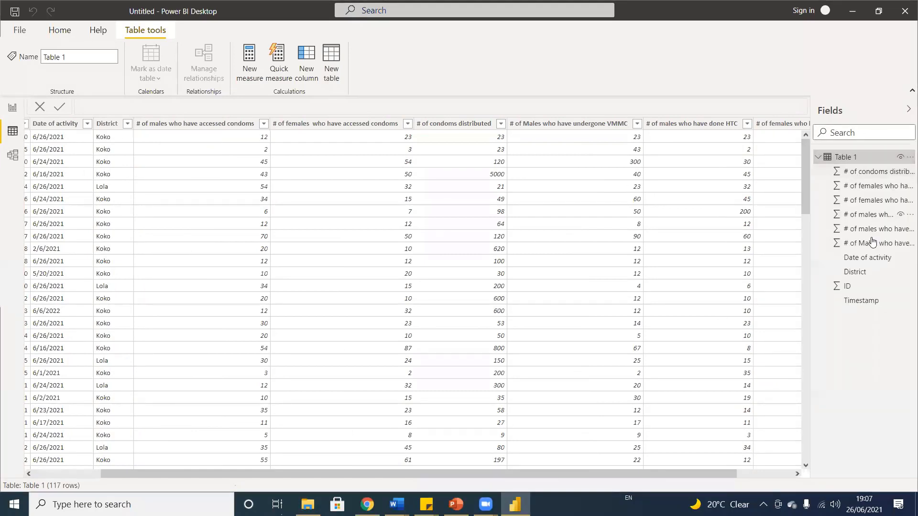
click(818, 158)
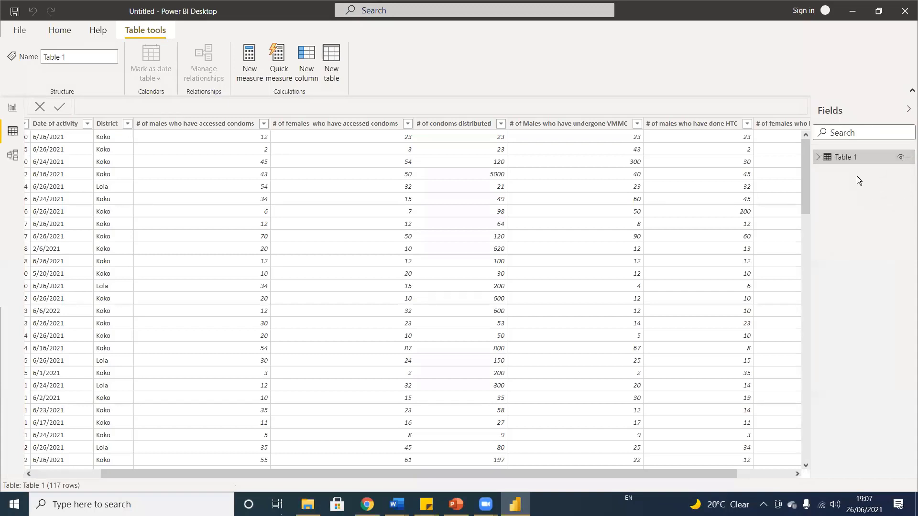
click(399, 208)
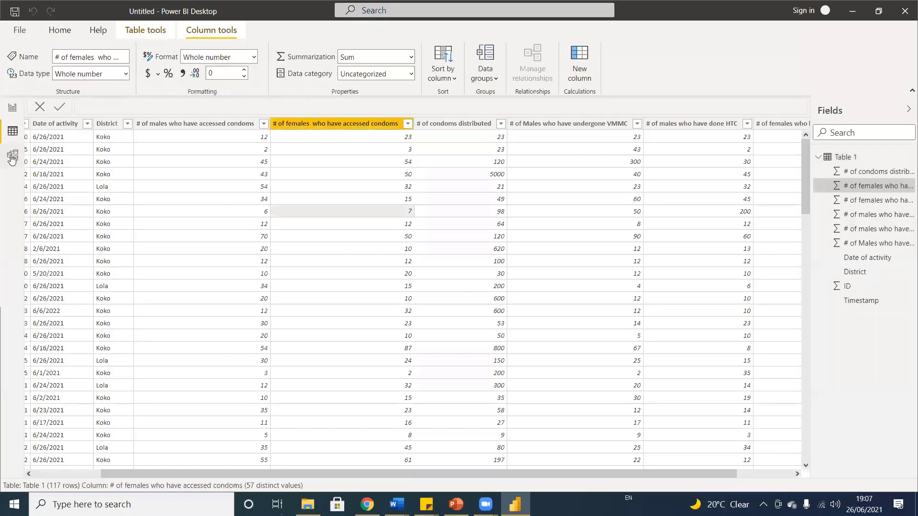
Show the model view, shift the Table 1 card slightly, and enlarge it to fit all its field names
click(12, 156)
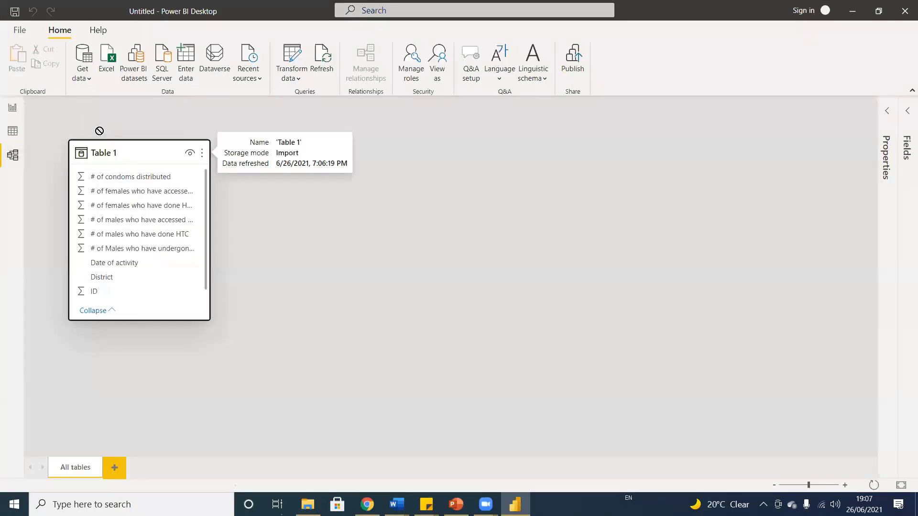
drag(137, 155, 146, 155)
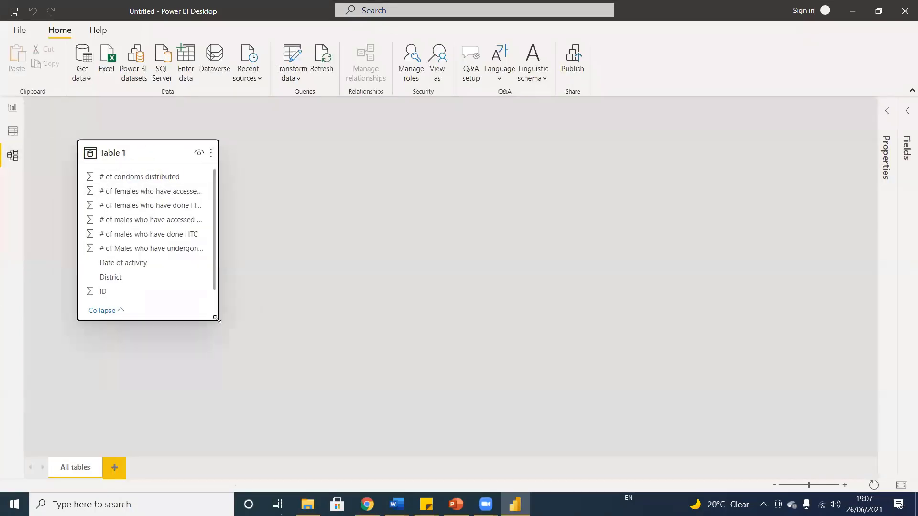
drag(218, 320, 250, 363)
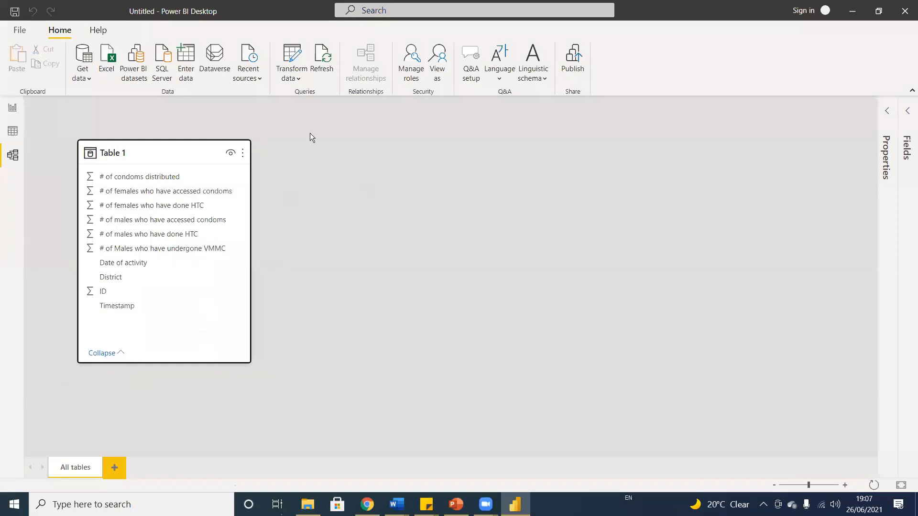
Revisit the report view, and return to the data view to look at Table 1 from its ID column
click(9, 110)
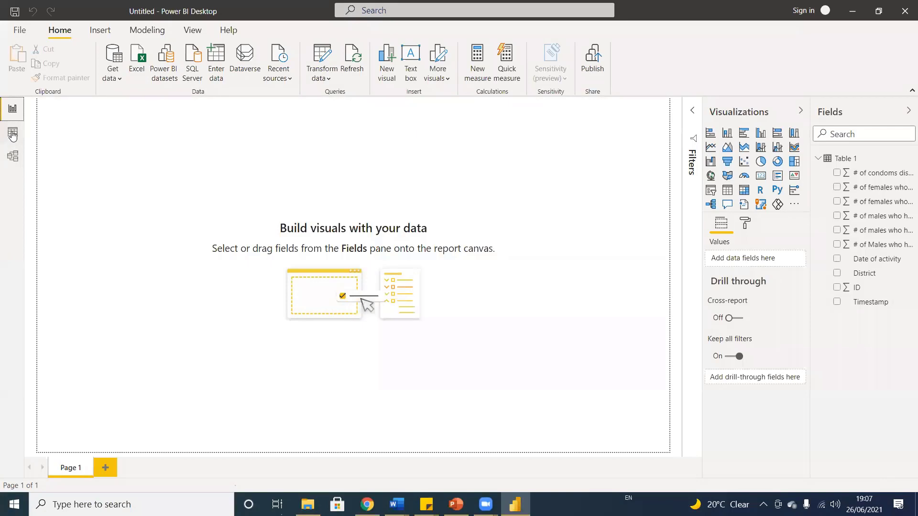
click(13, 134)
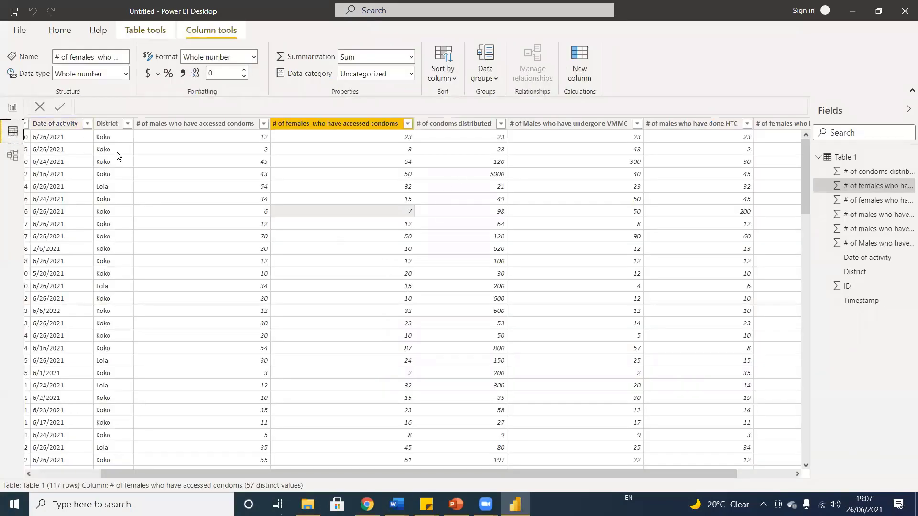
drag(395, 475, 78, 417)
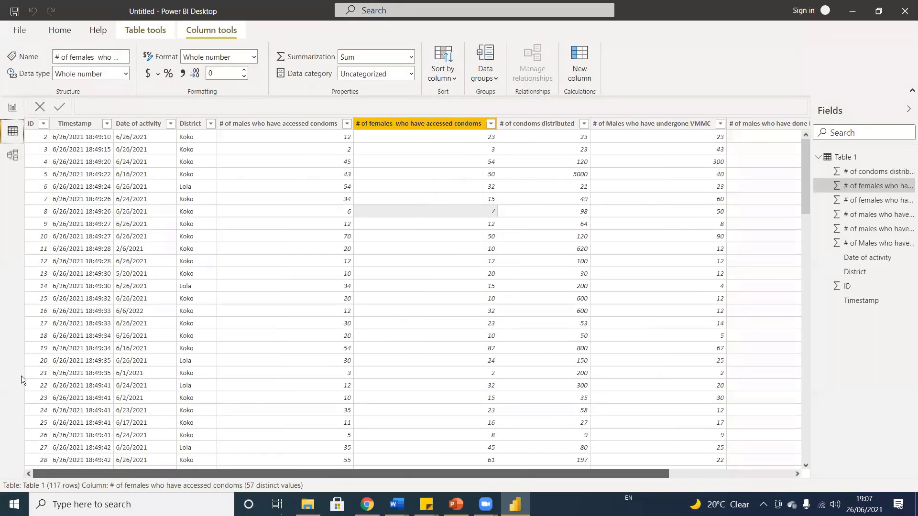
Try to change the data type of the Date of activity column from Text to Date
click(144, 128)
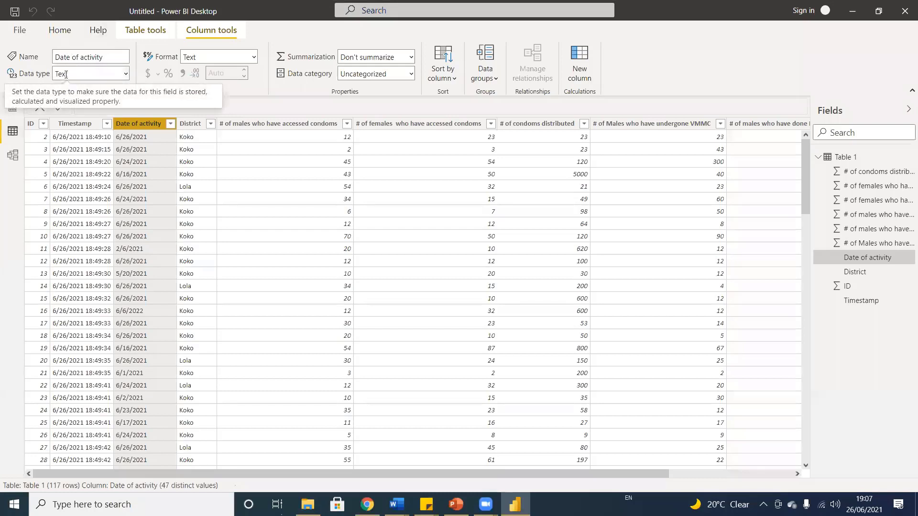
click(115, 75)
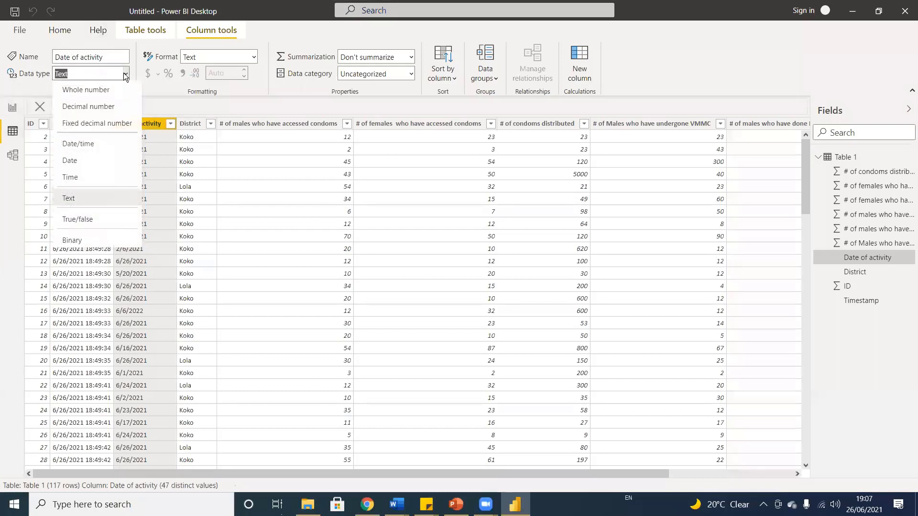
click(79, 162)
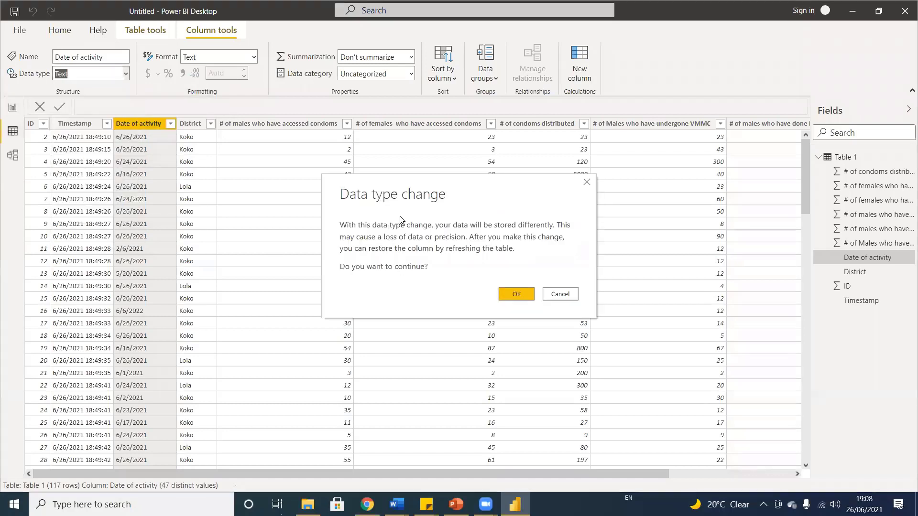
click(509, 295)
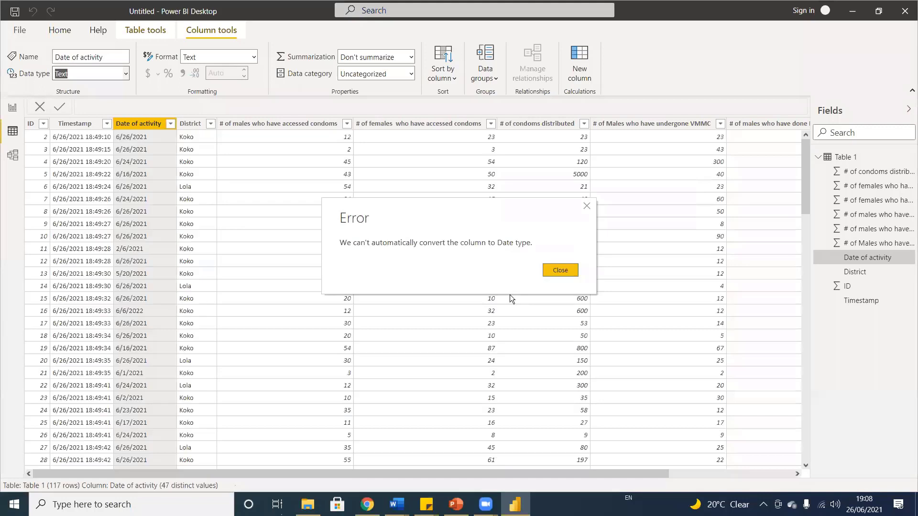
click(558, 270)
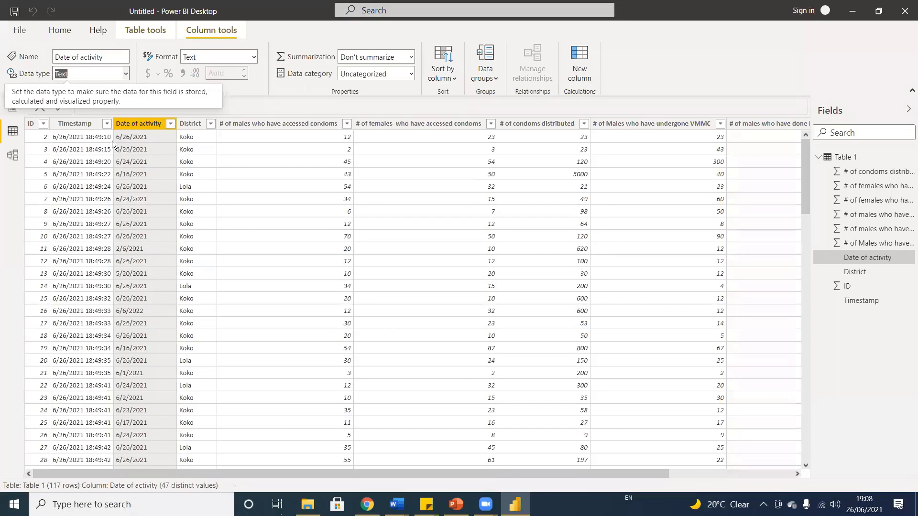
Widen the Timestamp column so its values fit, compare it with Date of activity, and return to the report view
drag(112, 124, 147, 170)
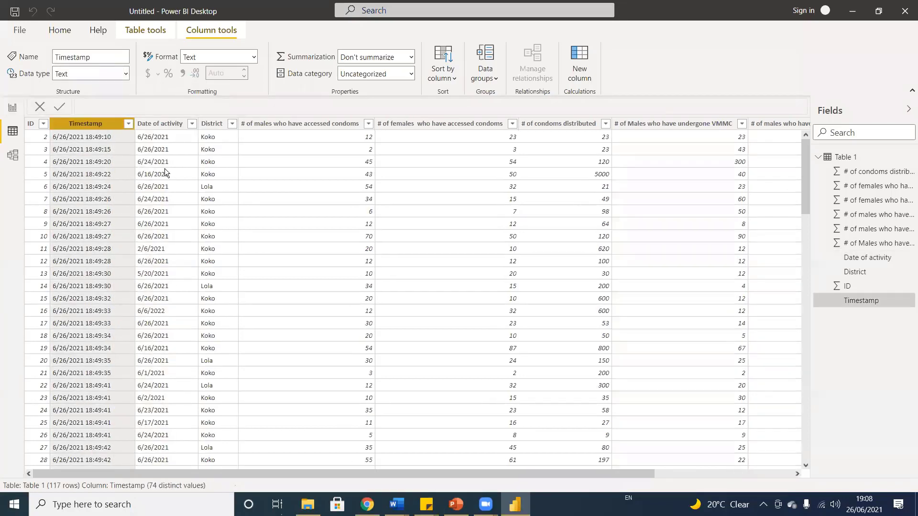
click(163, 125)
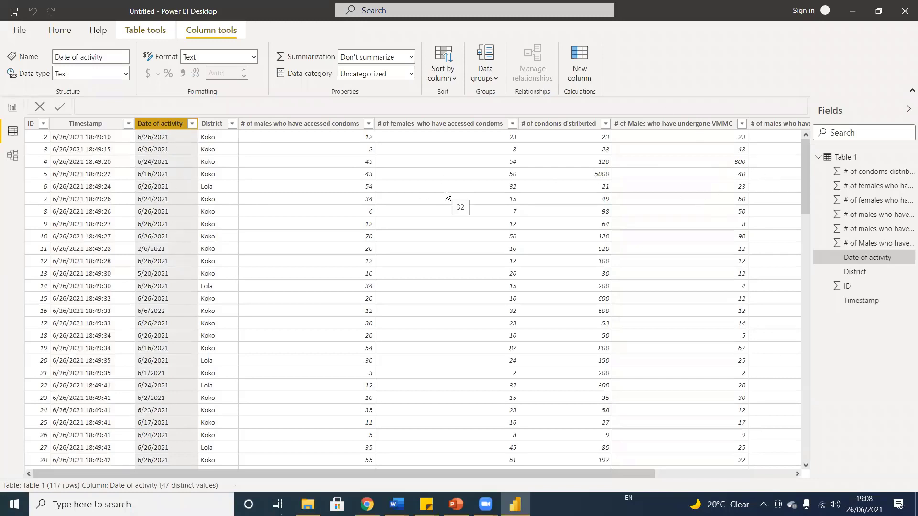
click(92, 142)
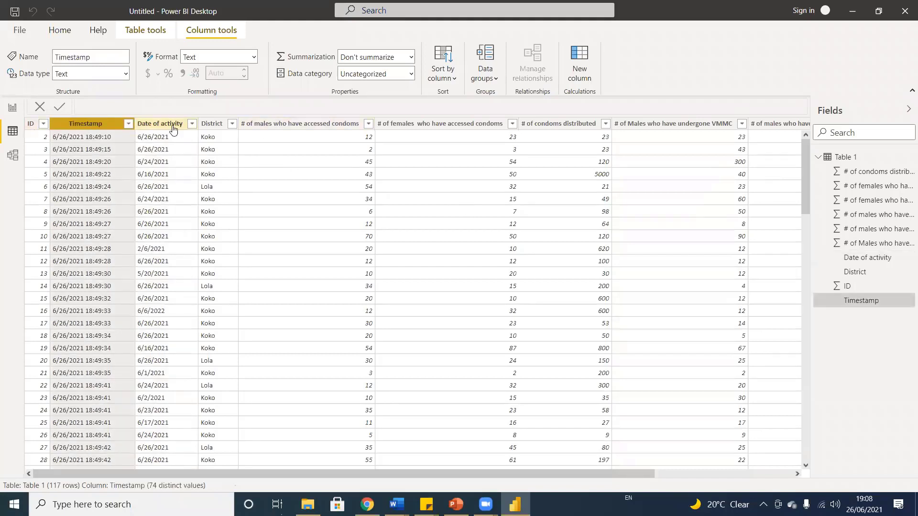
click(13, 109)
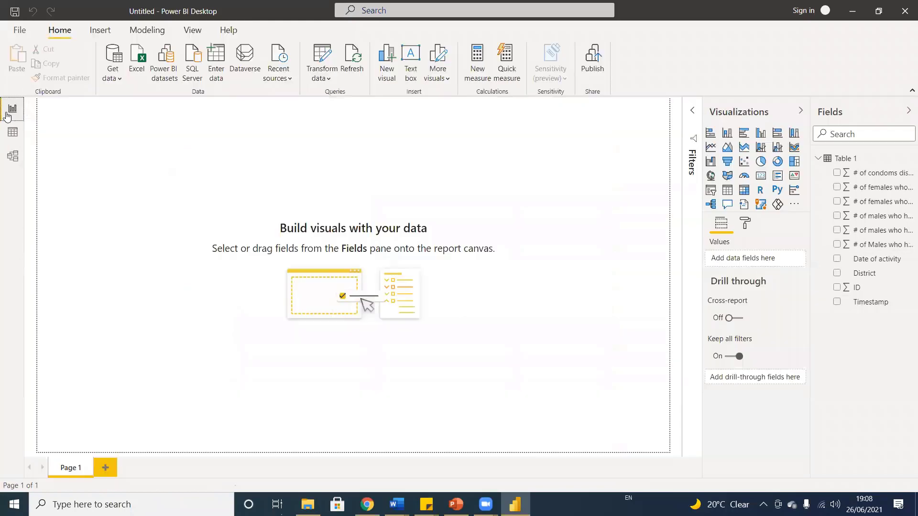
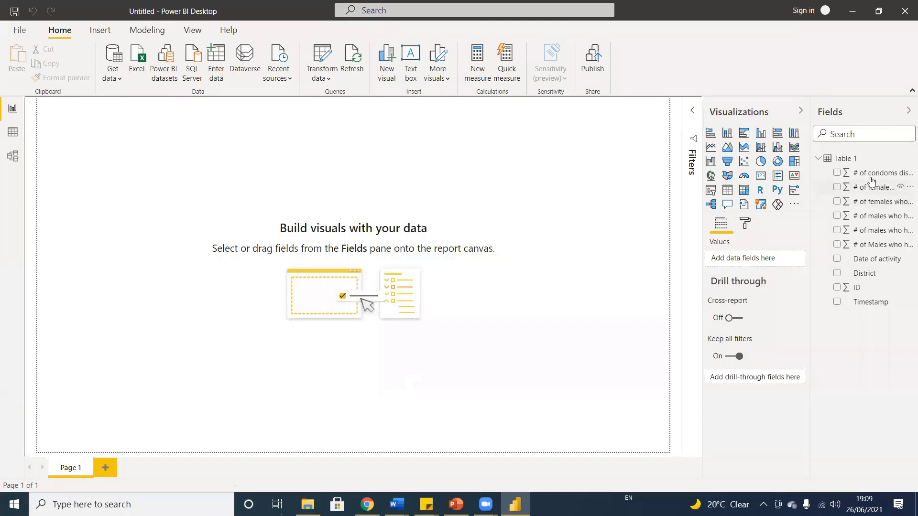
Add a card visual to the page, shift it slightly down, and fill it with the # of condoms distributed field
mouse_move(782, 339)
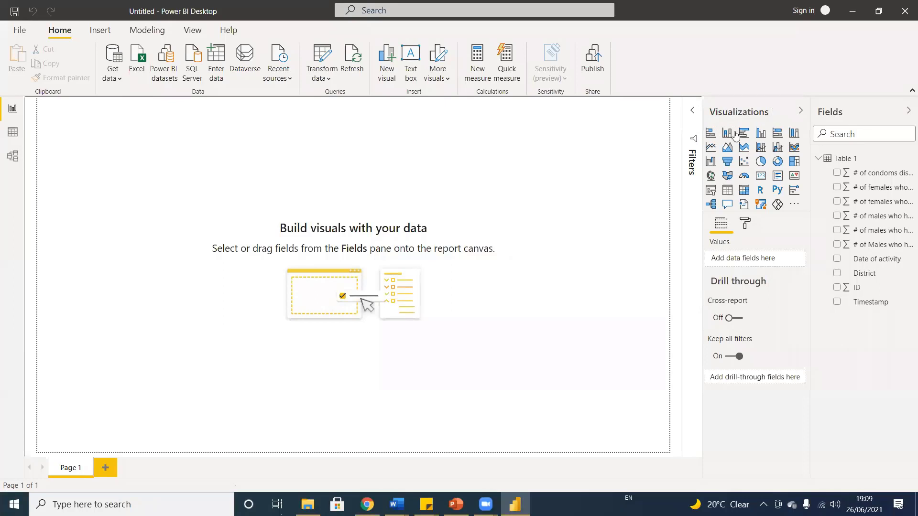
click(763, 179)
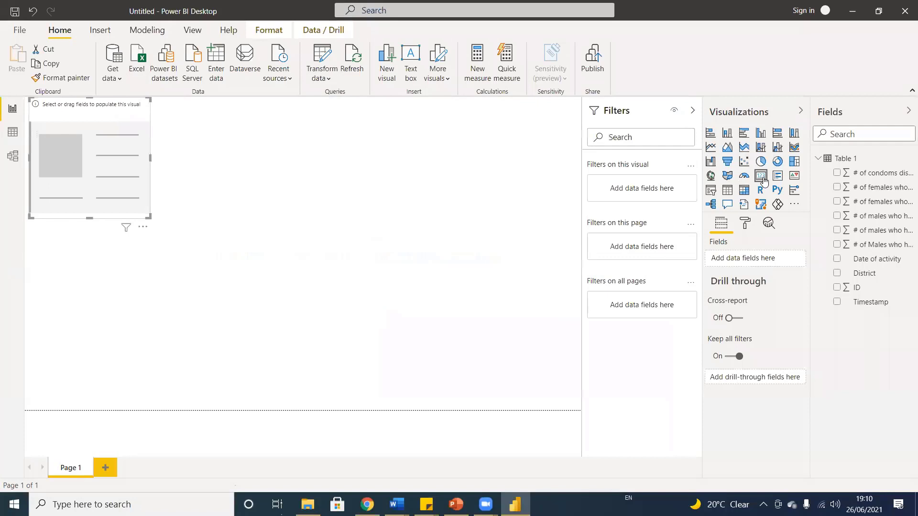
drag(110, 125, 112, 136)
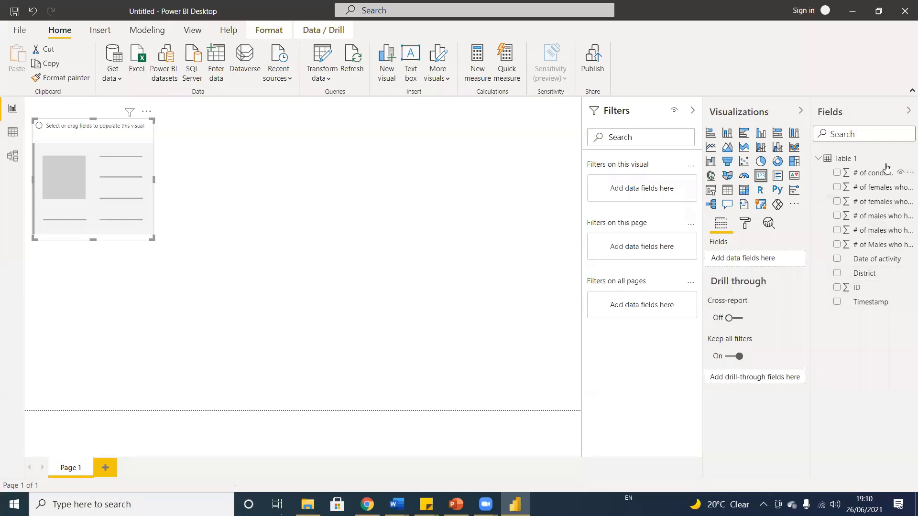
drag(881, 173, 752, 262)
drag(747, 262, 744, 261)
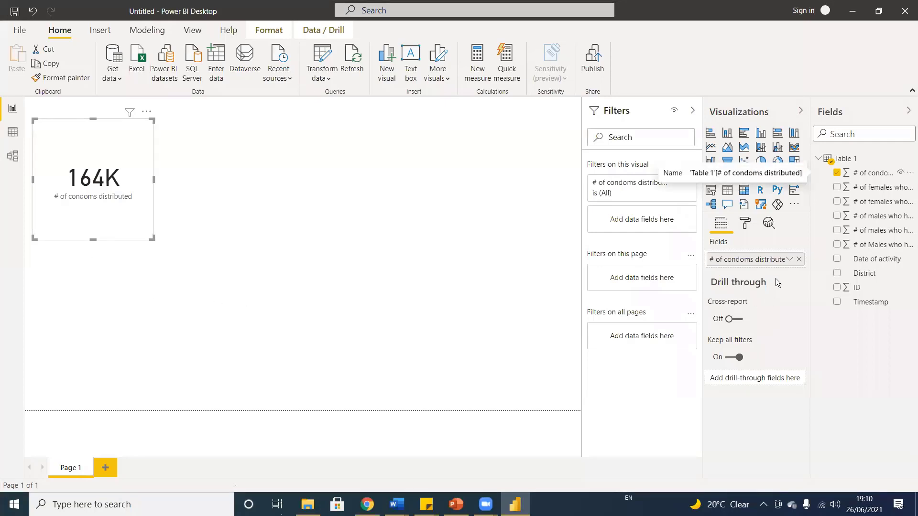
Rename the card's field for this visual as "Total condoms distributed"
double_click(765, 262)
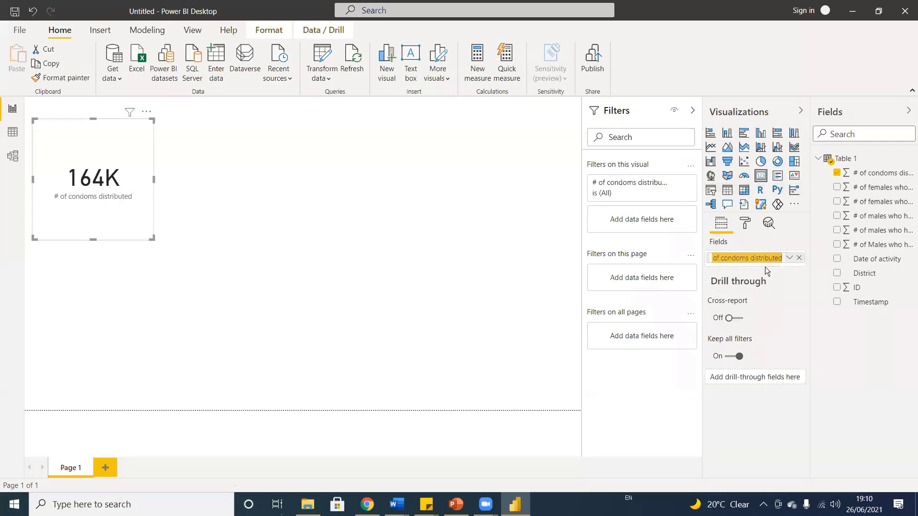
click(769, 268)
double_click(759, 263)
text(Tota)
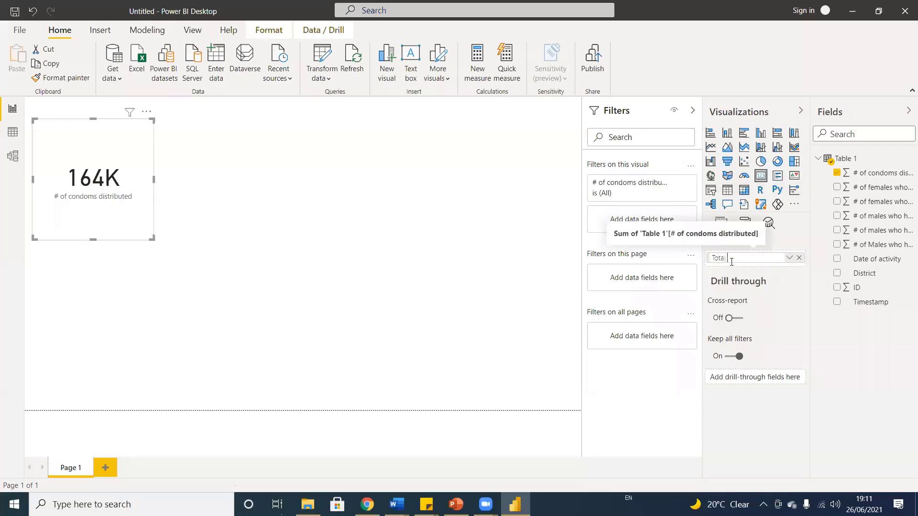
text(l condoms distributed)
key(Return)
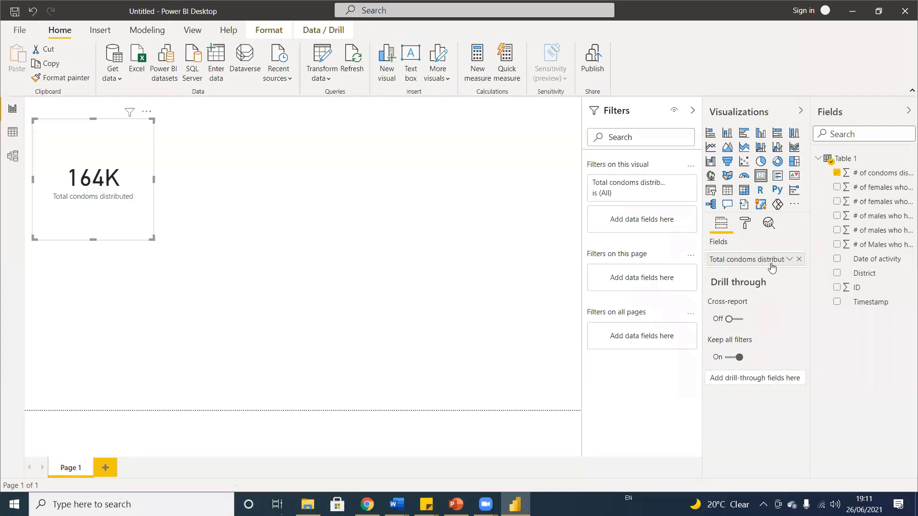
Try Average as the aggregation of the card's field, and switch it back to Sum
click(789, 259)
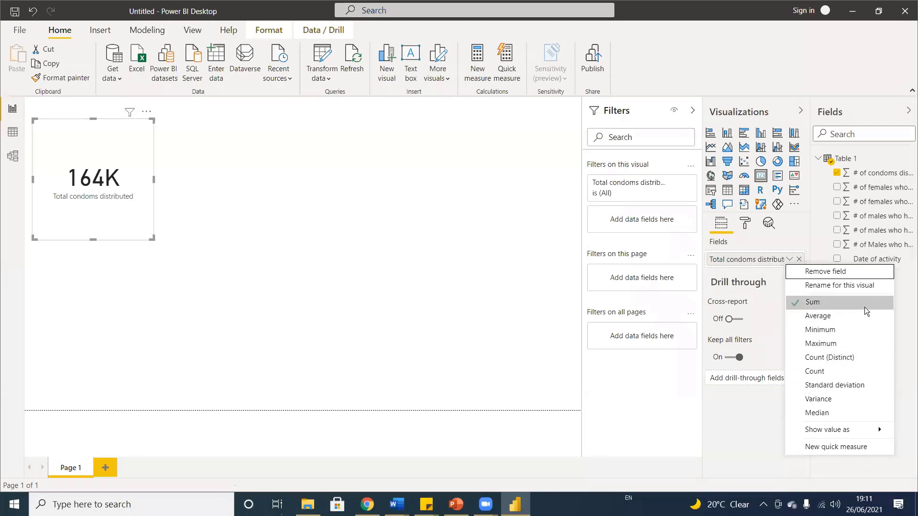
click(809, 316)
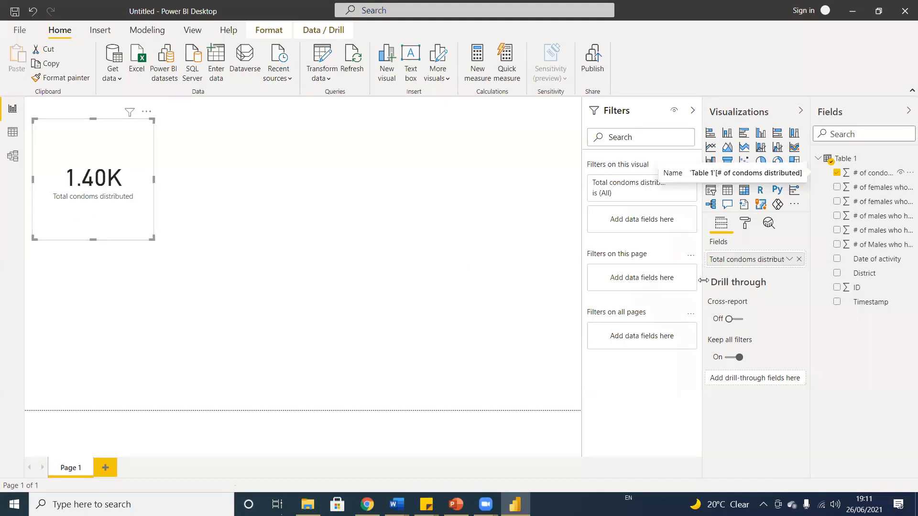
click(789, 260)
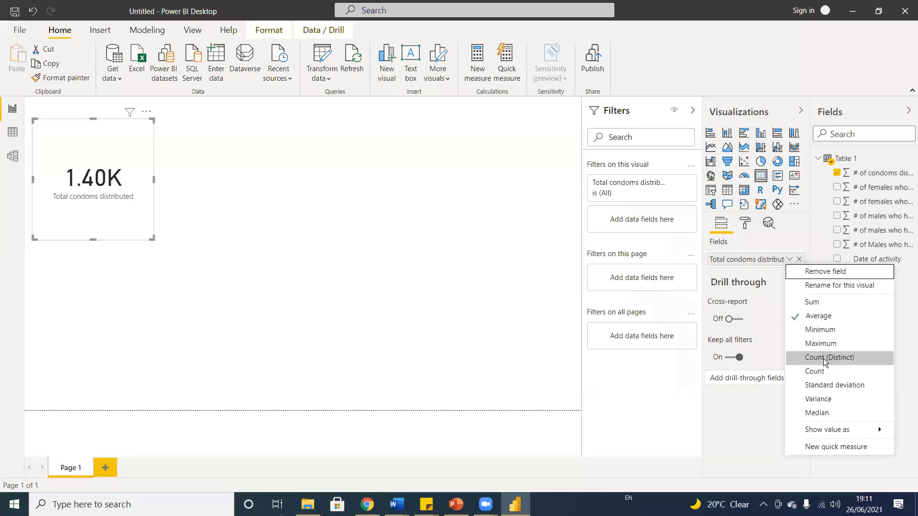
click(786, 260)
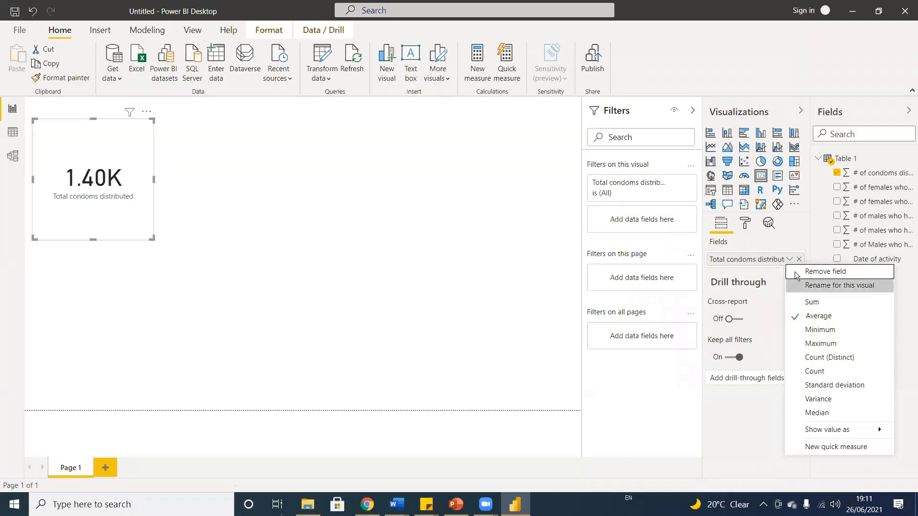
click(811, 303)
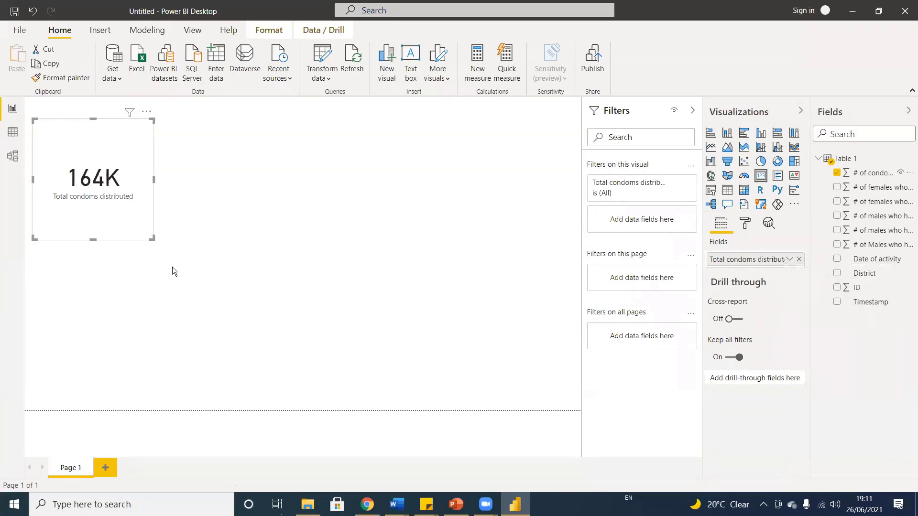
click(232, 249)
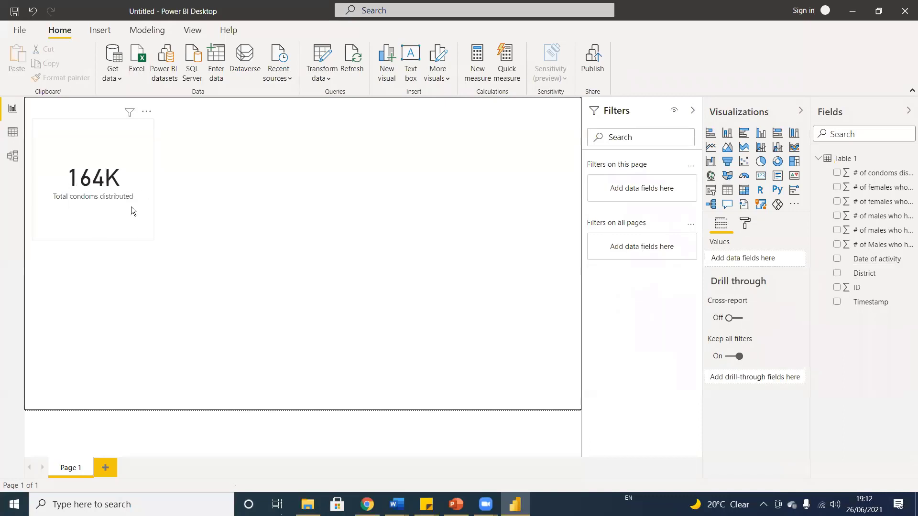
Show the card's background formatting options and set the background color to the lightest yellow theme shade
click(133, 211)
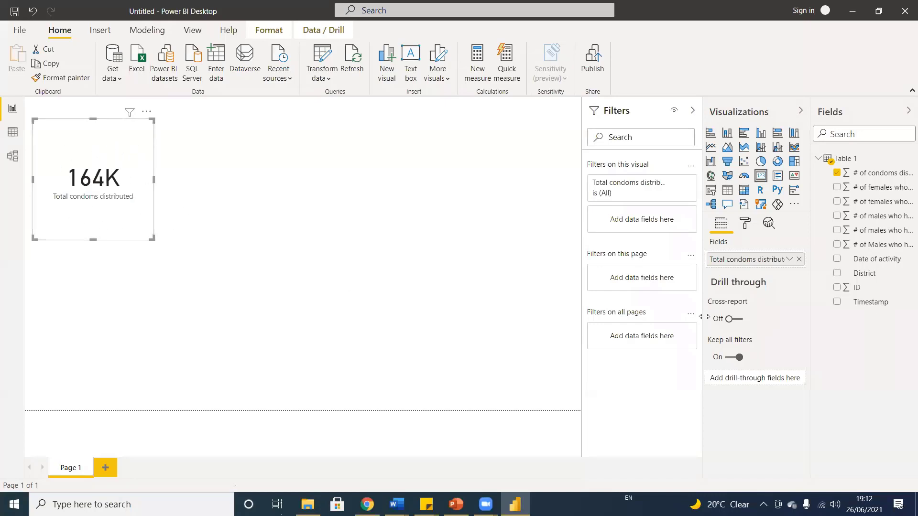
click(748, 229)
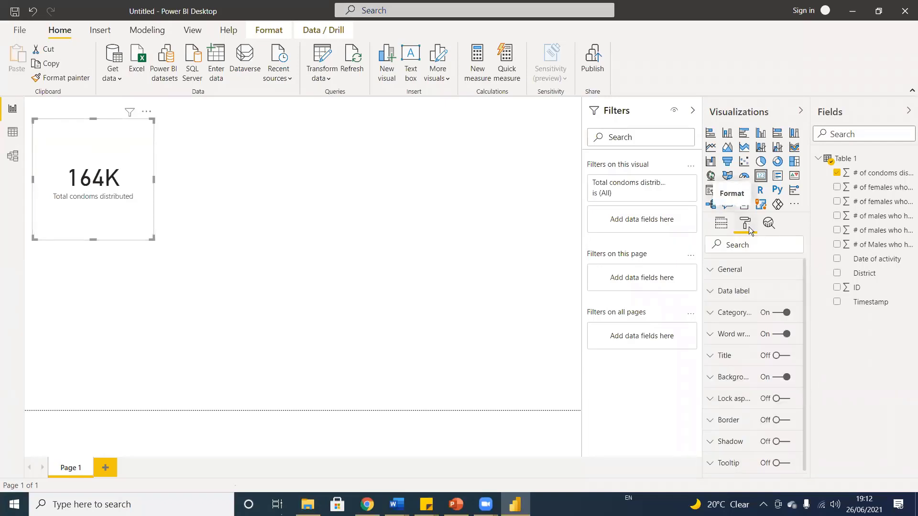
scroll(741, 334, down, 1)
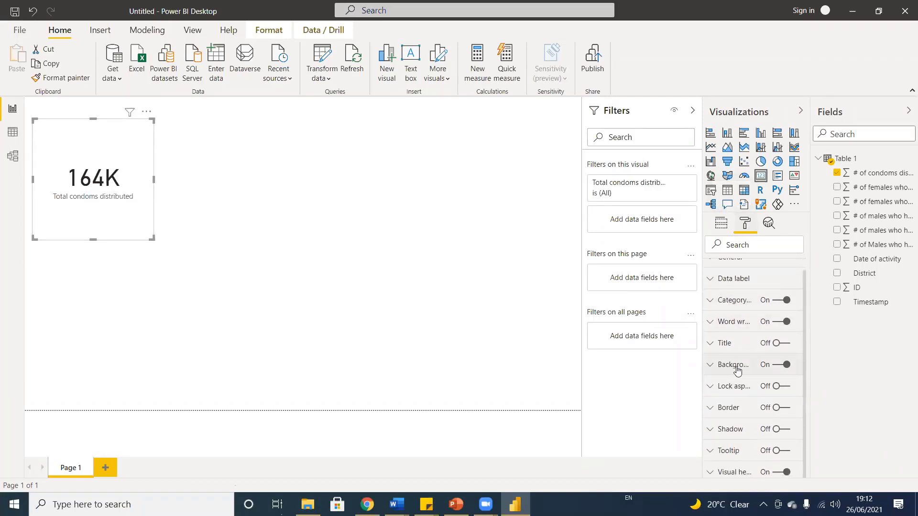
scroll(739, 288, up, 1)
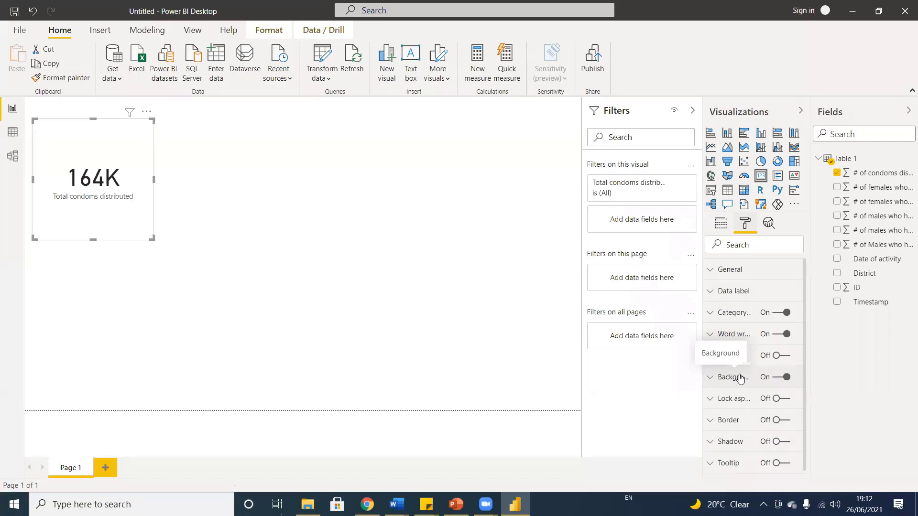
click(740, 377)
scroll(739, 334, down, 3)
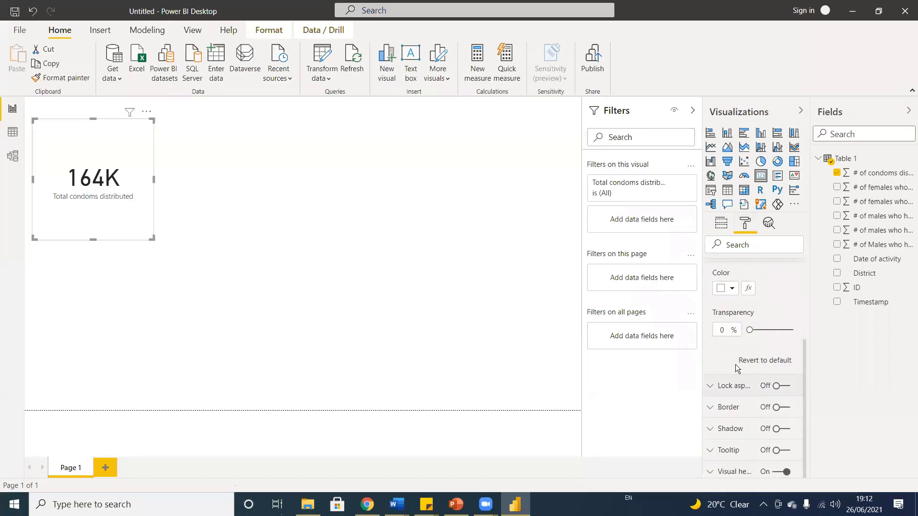
click(731, 288)
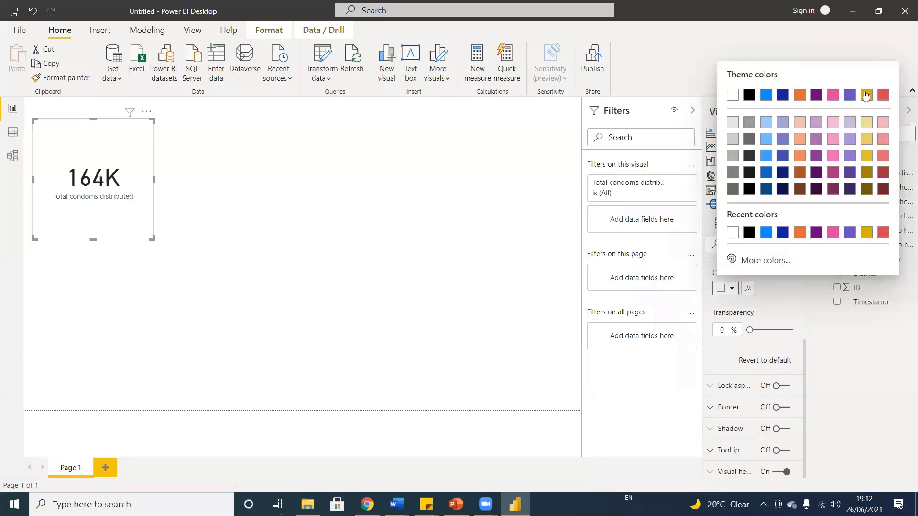
click(866, 125)
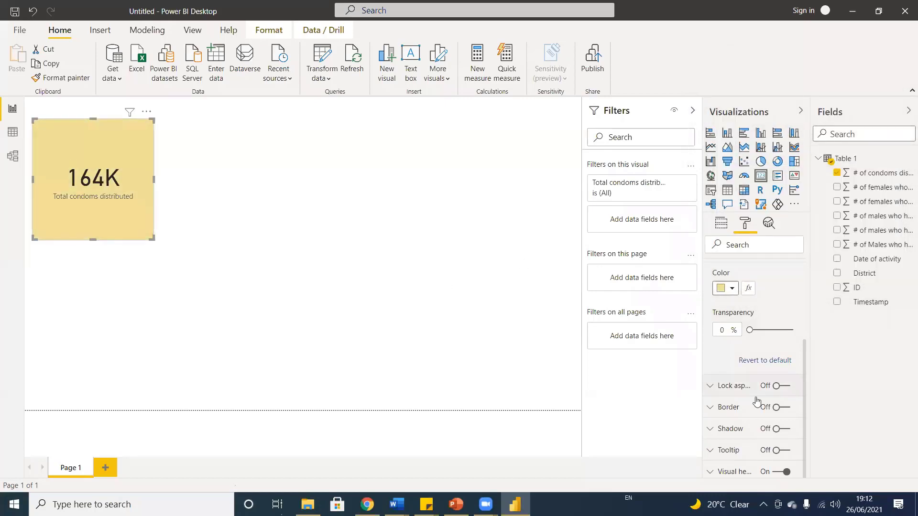
Try the lightest blue theme shade as the card's background, and replace it with light gray
click(732, 288)
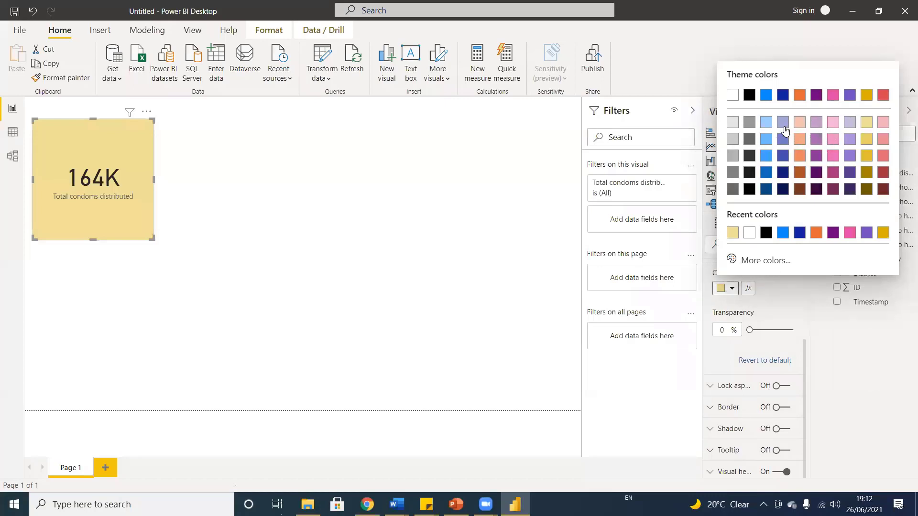
click(766, 123)
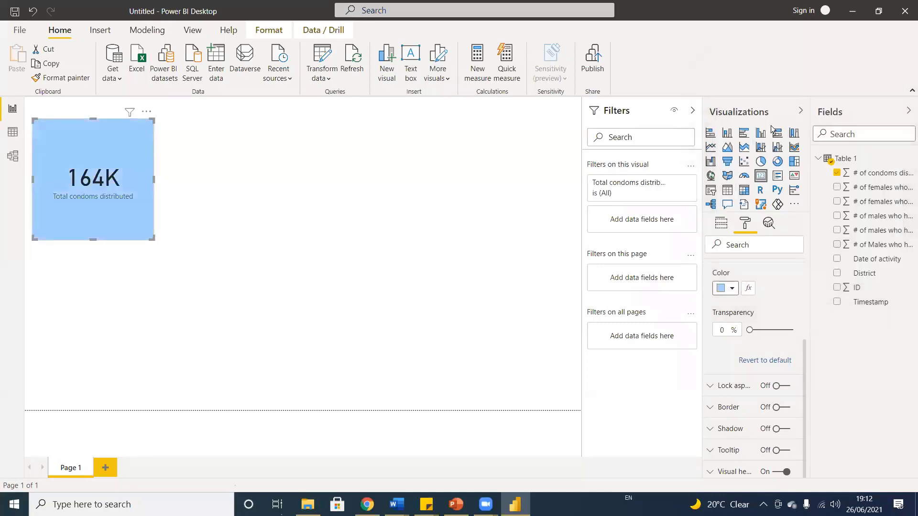
click(726, 288)
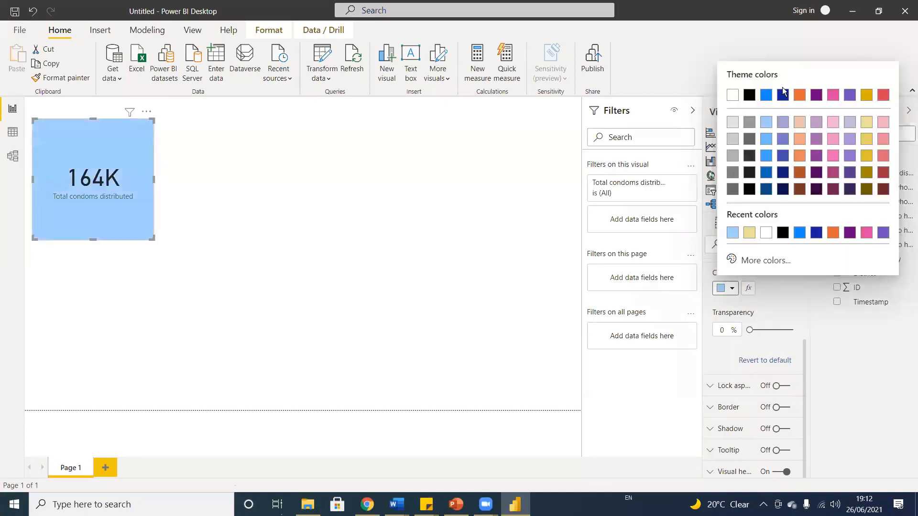
click(733, 123)
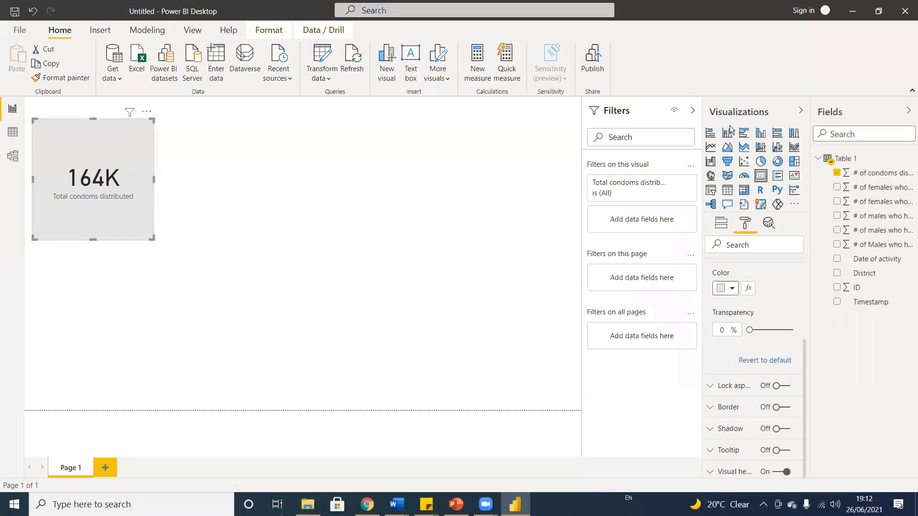
Shrink the total condoms distributed card slightly and place it near the page's left edge, leaving space above it
click(315, 319)
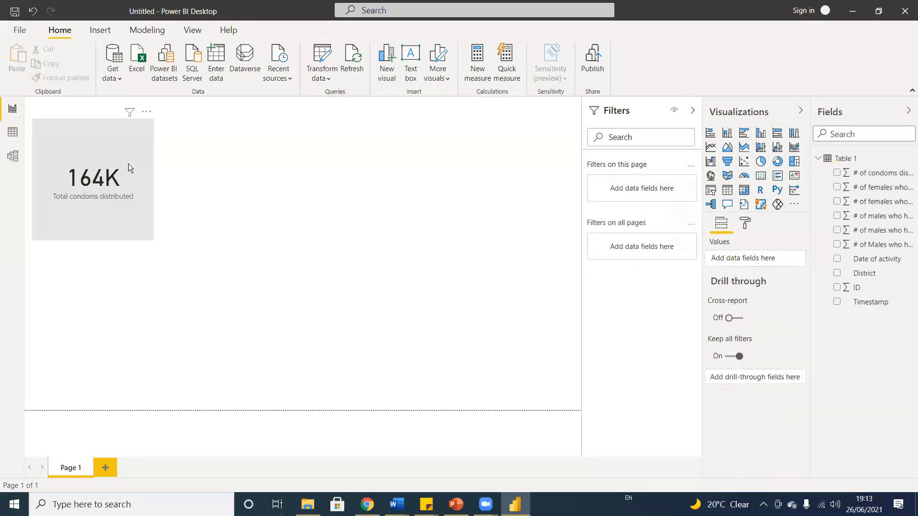
drag(129, 198, 124, 180)
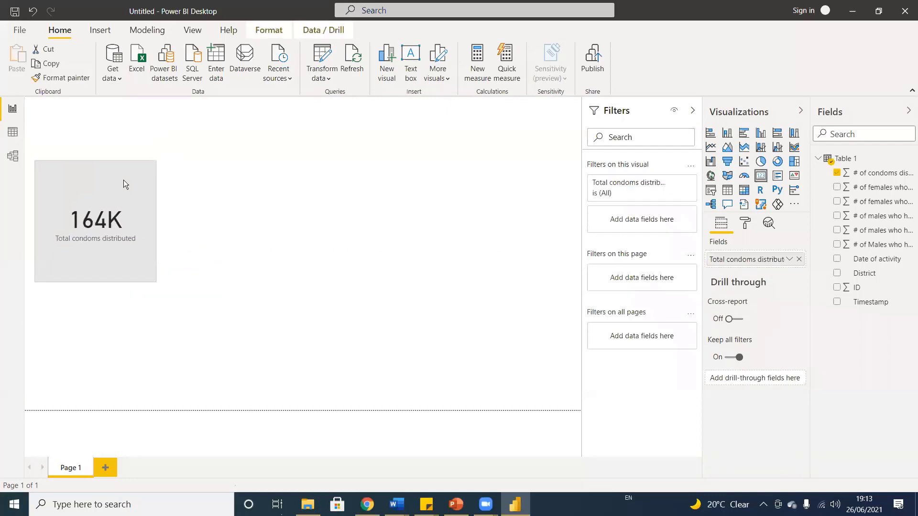
drag(152, 284, 134, 266)
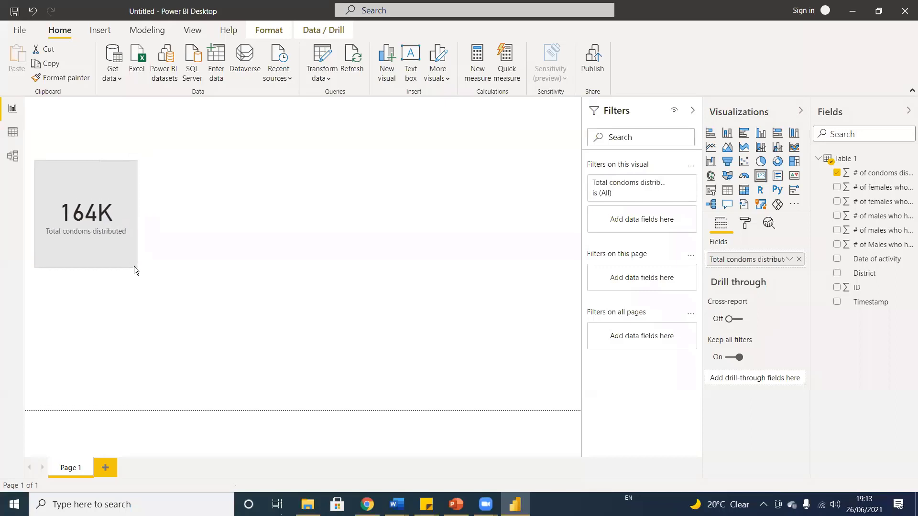
drag(130, 206, 124, 191)
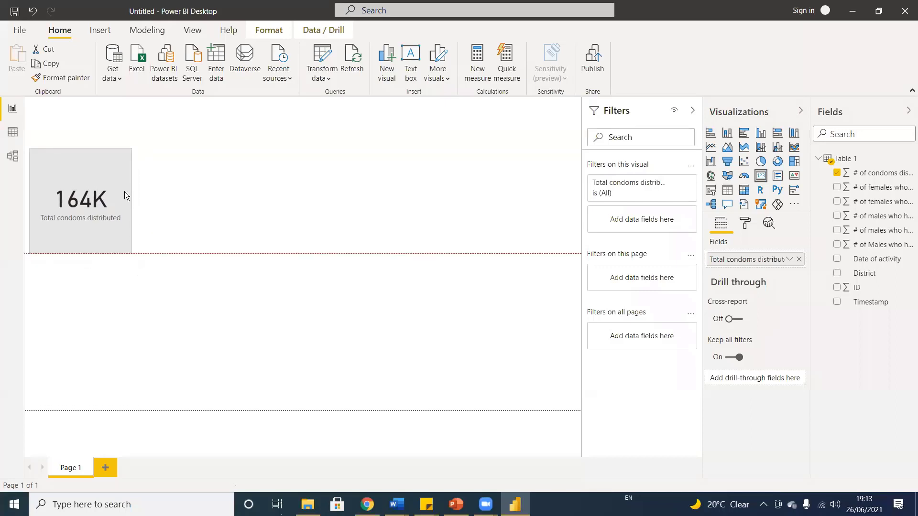
click(213, 271)
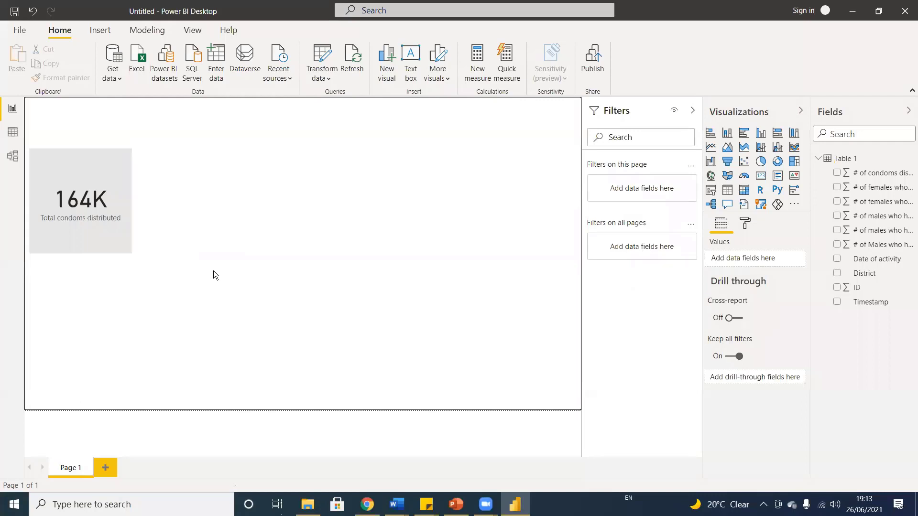
mouse_move(486, 504)
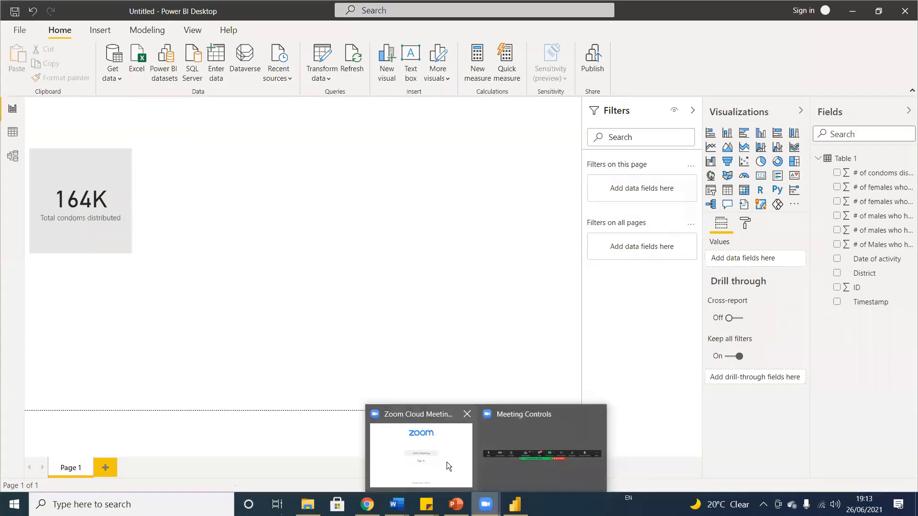
click(446, 462)
click(604, 161)
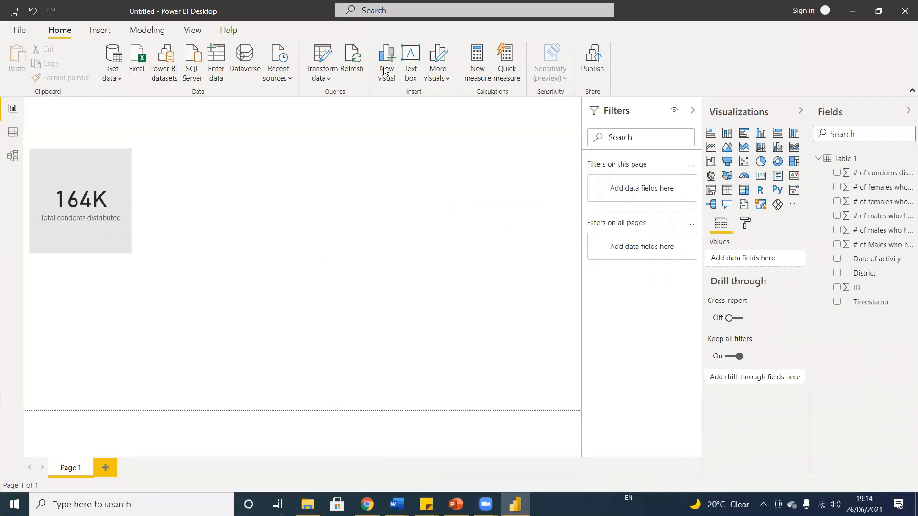
Add a card beside the total condoms card showing the # of females who have accessed condoms field
click(479, 175)
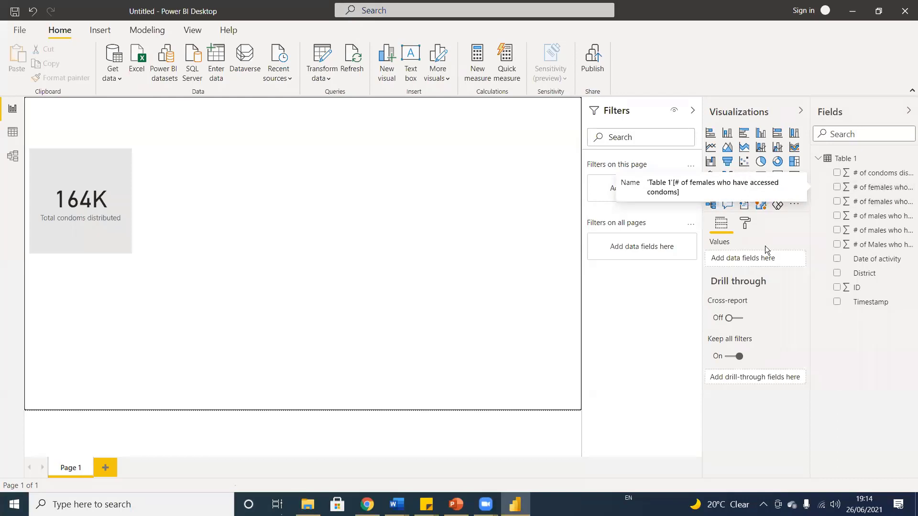
click(761, 177)
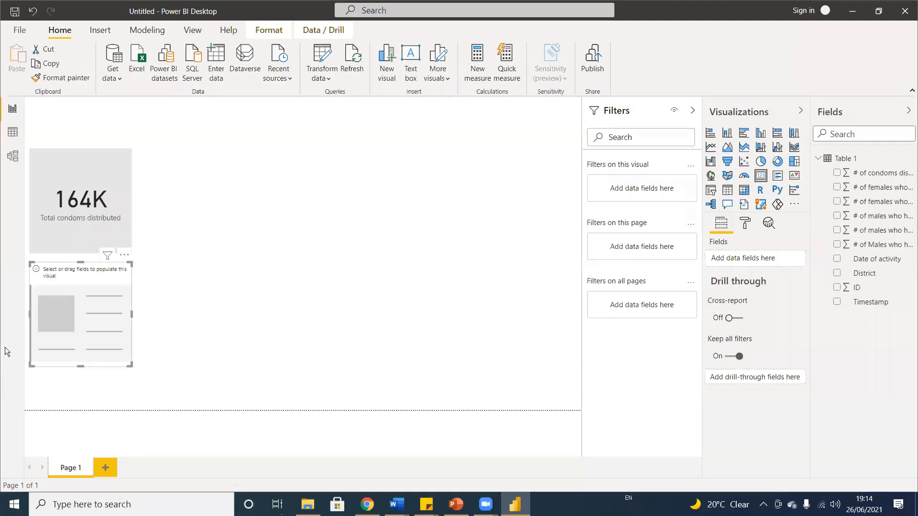
drag(75, 315, 186, 200)
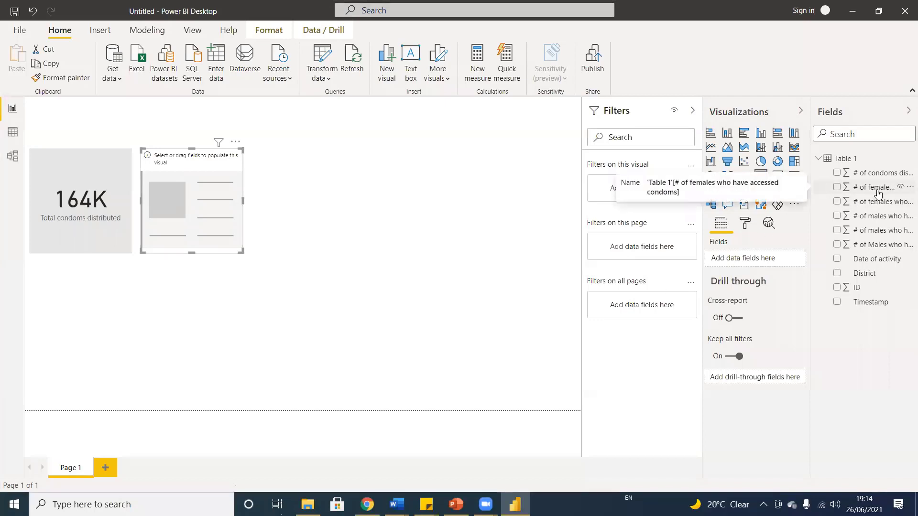
drag(878, 192, 758, 262)
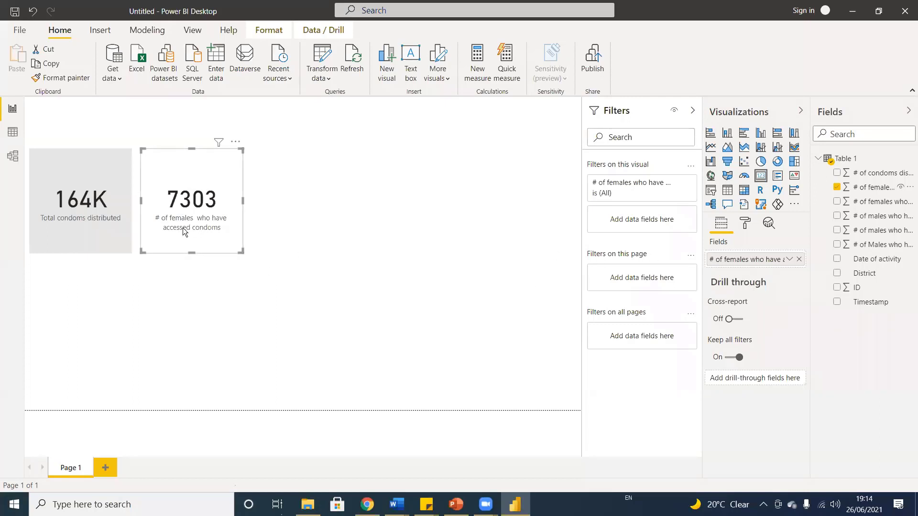
Set the background of the females who have accessed condoms card to light grey, matching the first card
click(745, 226)
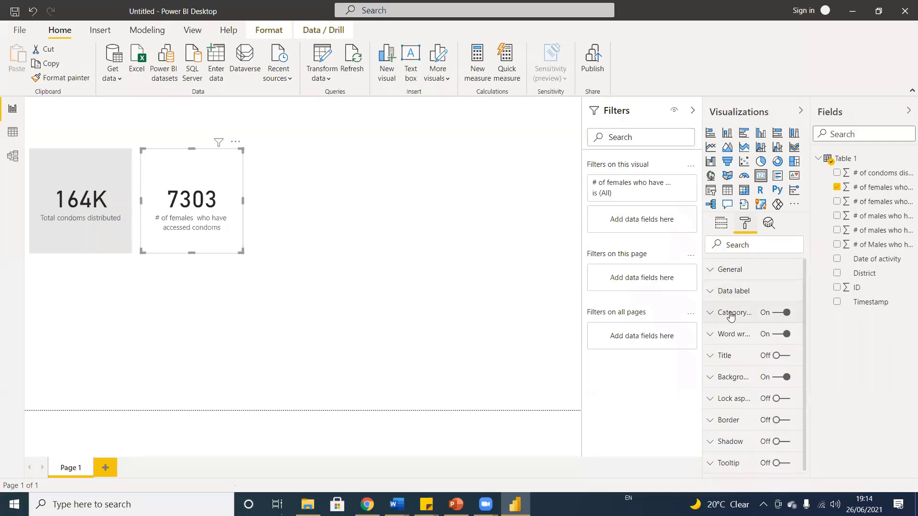
click(731, 378)
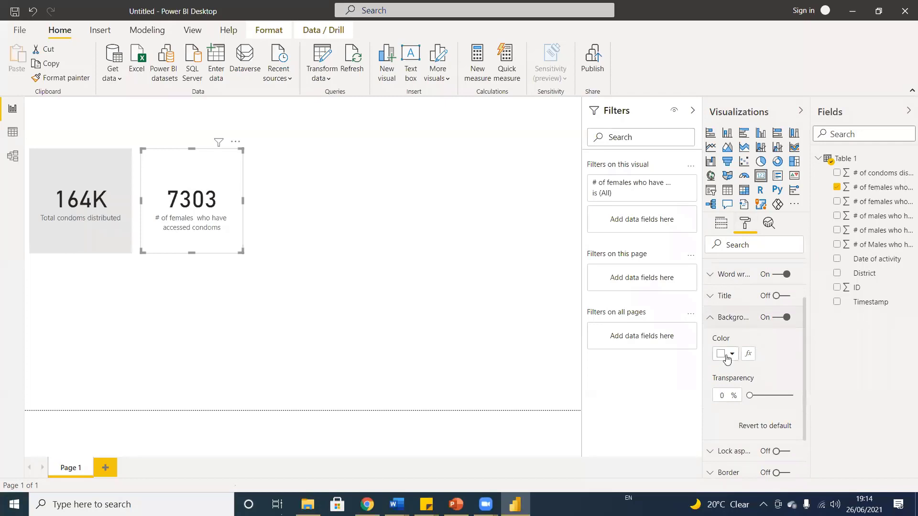
click(729, 355)
click(732, 188)
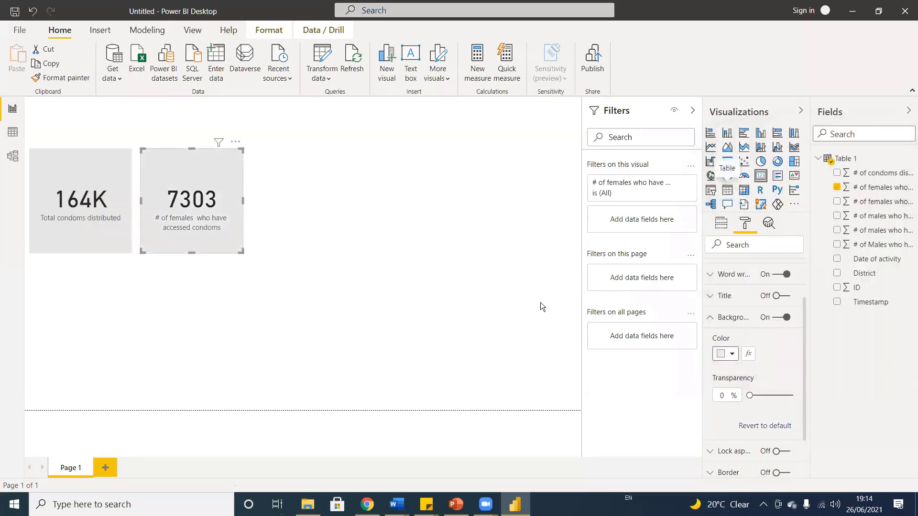
click(191, 199)
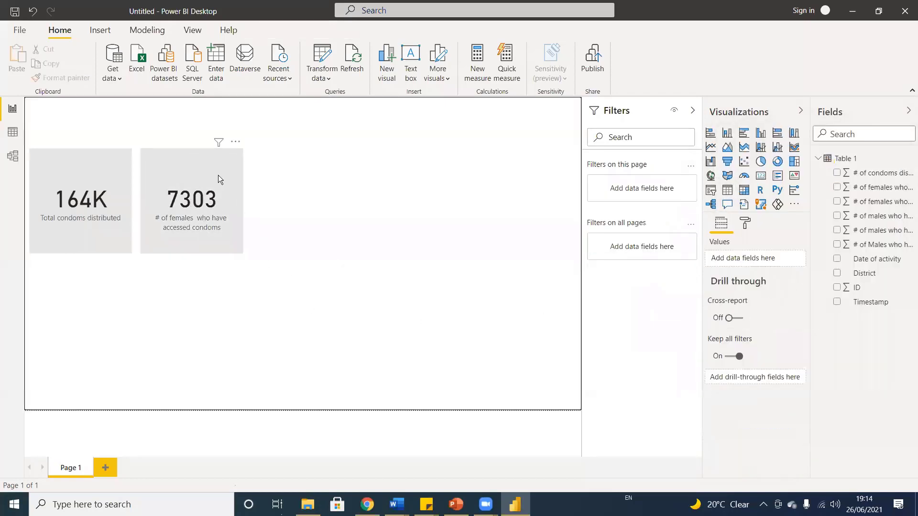
click(236, 213)
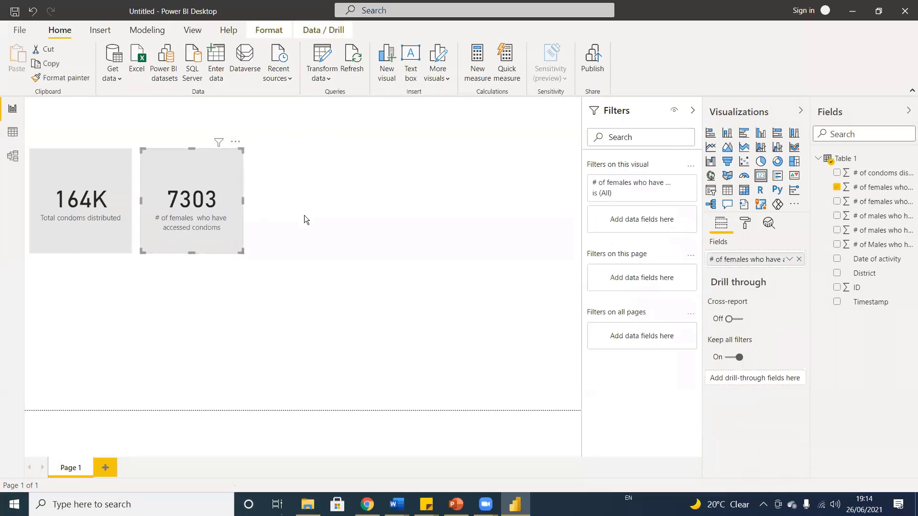
click(315, 205)
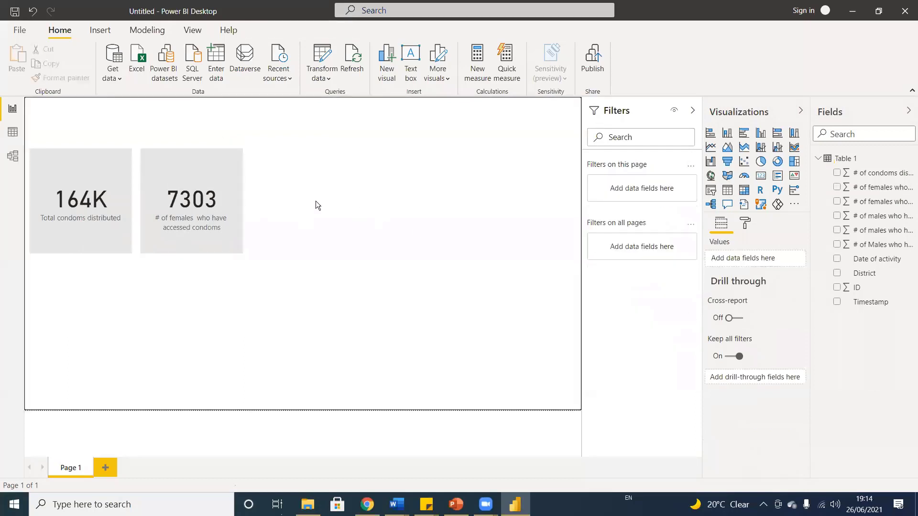
Add a third card to the row showing the # of males who have accessed condoms field, keeping Sum as its aggregation
click(761, 181)
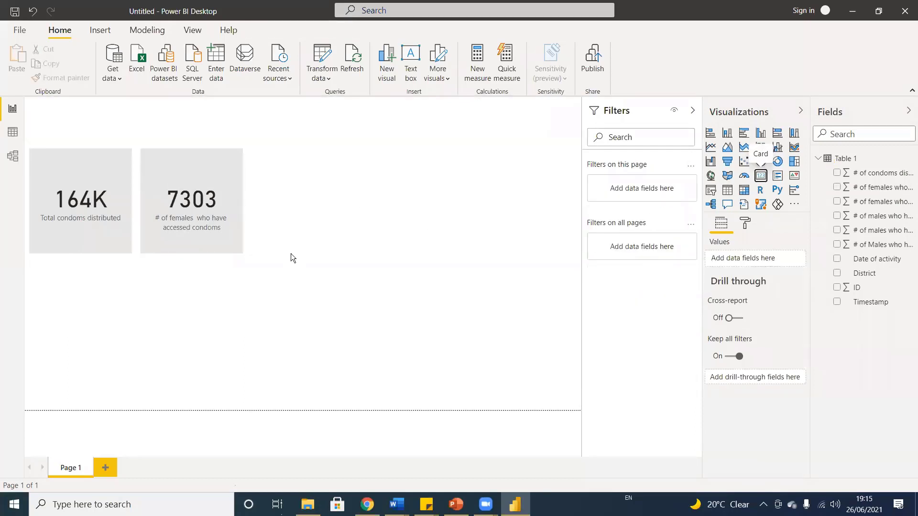
drag(55, 273, 278, 162)
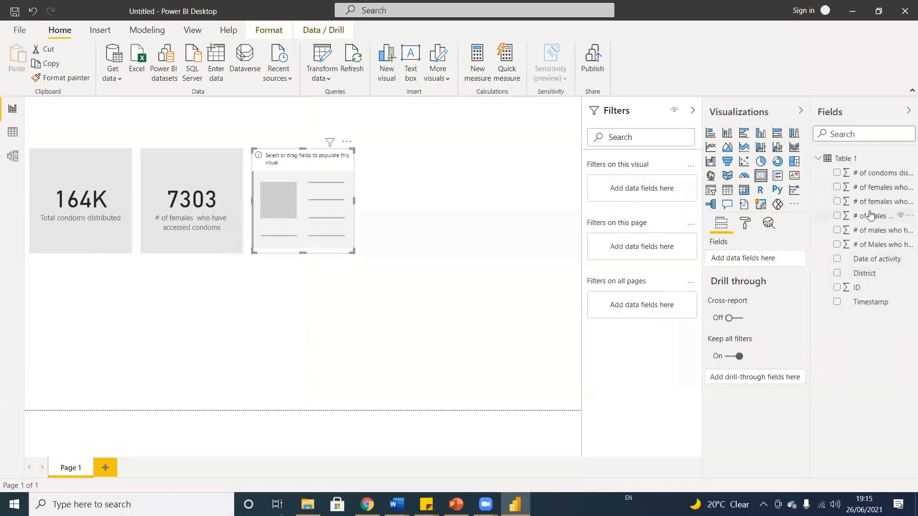
drag(870, 218, 759, 259)
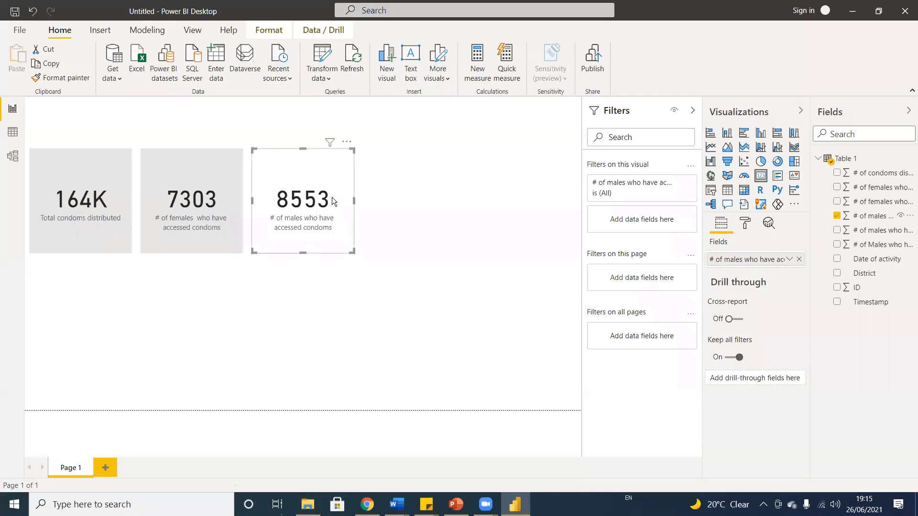
click(789, 261)
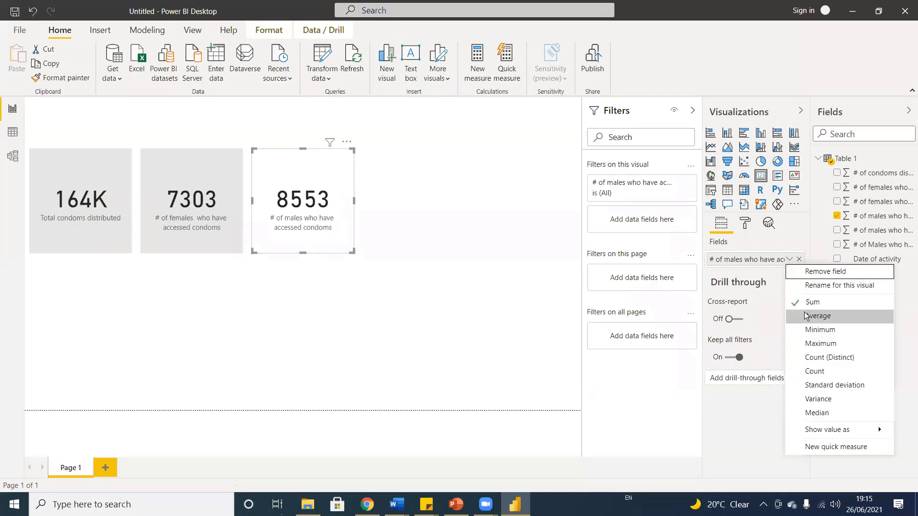
key(Escape)
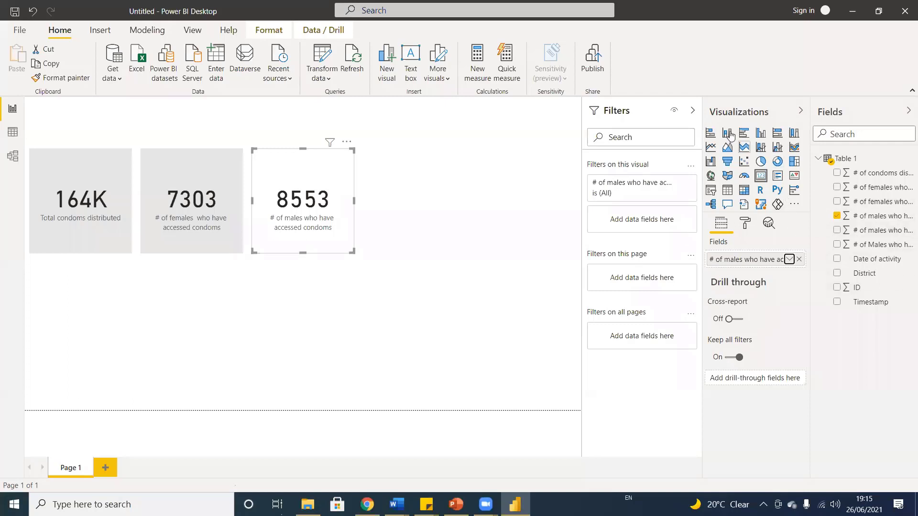
Give the males who have accessed condoms card the same light grey background as the other cards
click(746, 224)
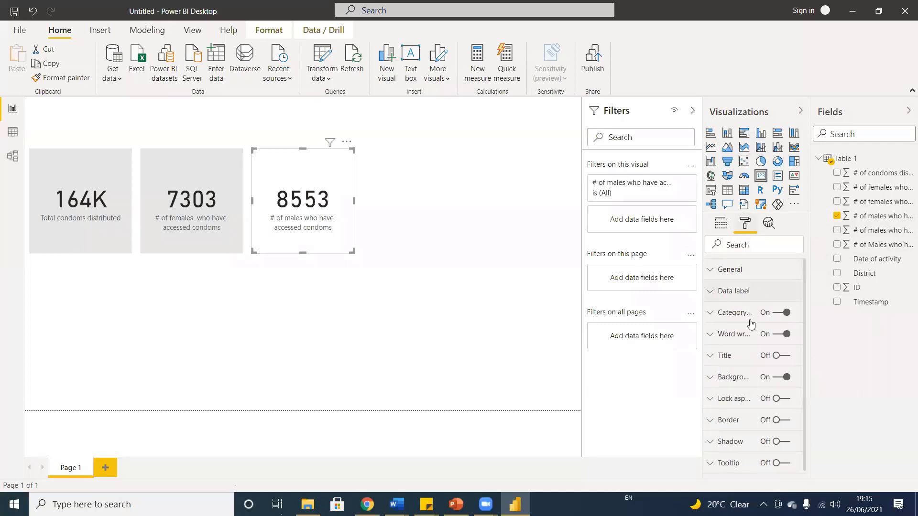
click(732, 378)
scroll(736, 436, down, 2)
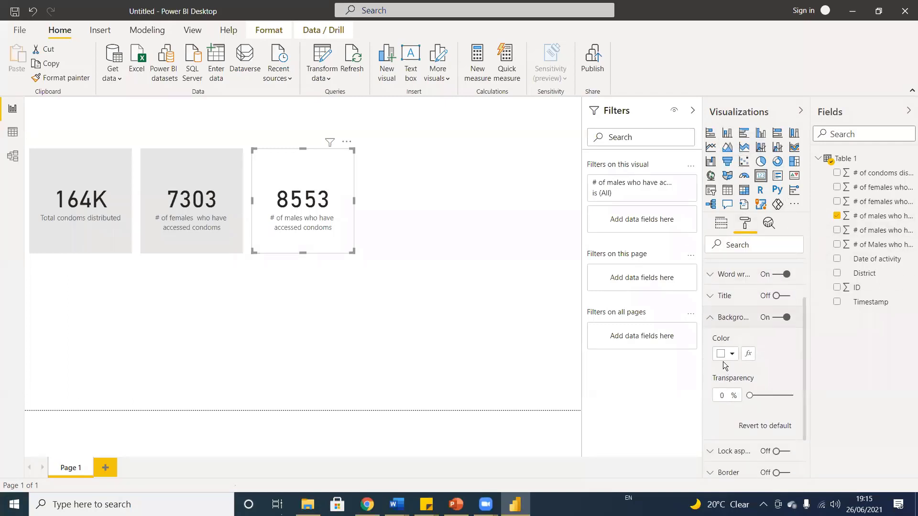
click(726, 354)
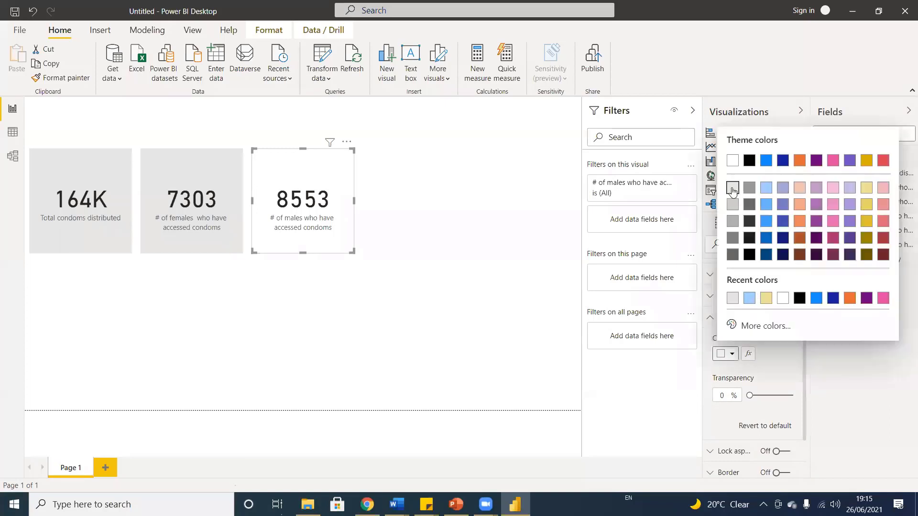
click(732, 188)
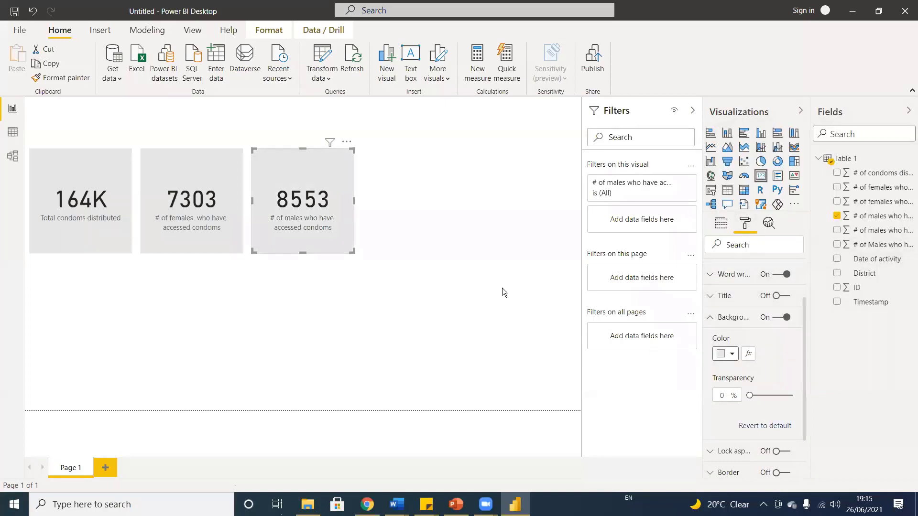
click(512, 225)
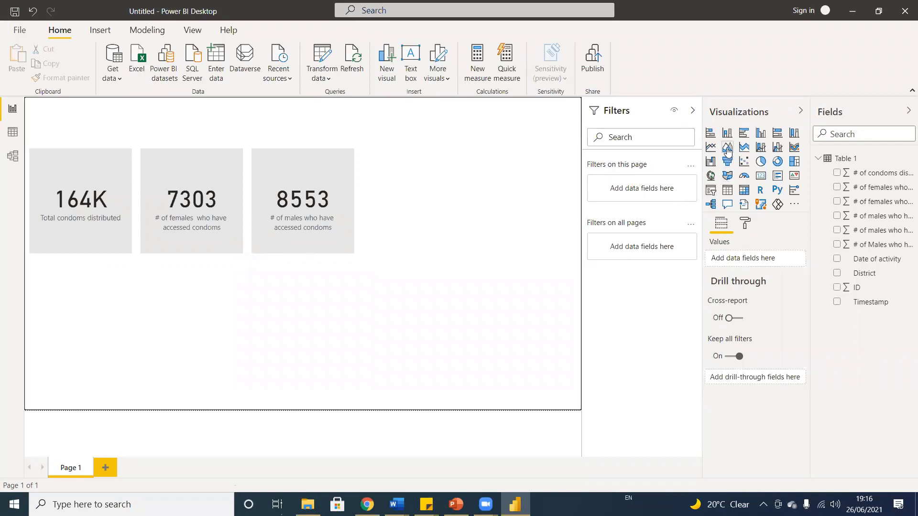
Add a fourth card at the end of the row showing the # of females who have done HTC field
click(761, 177)
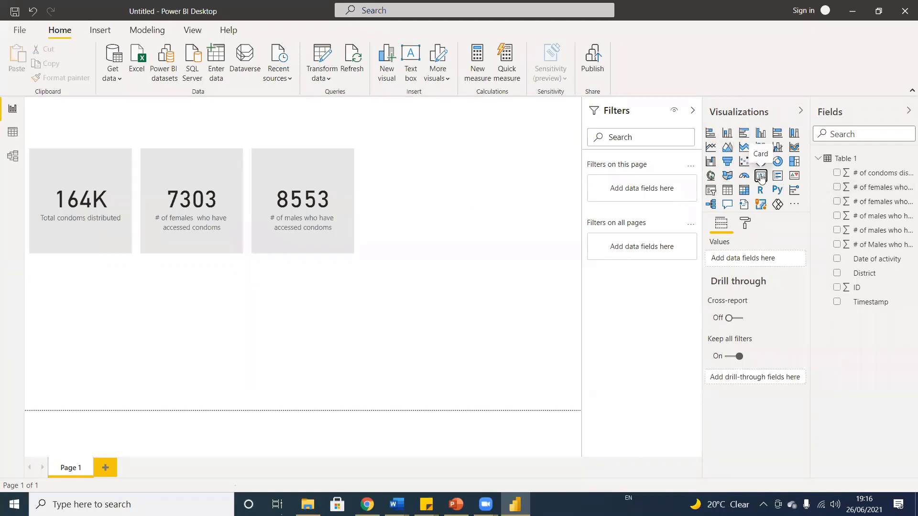
drag(88, 271, 416, 154)
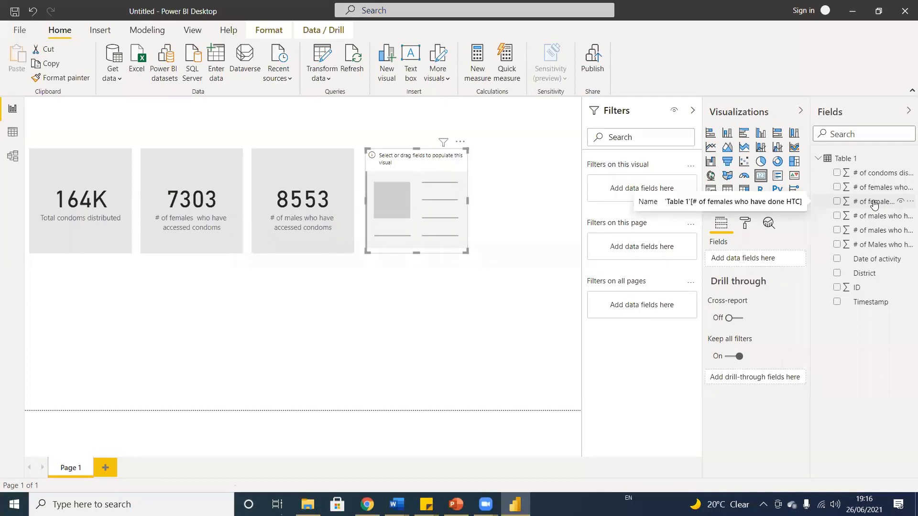
drag(874, 205, 756, 263)
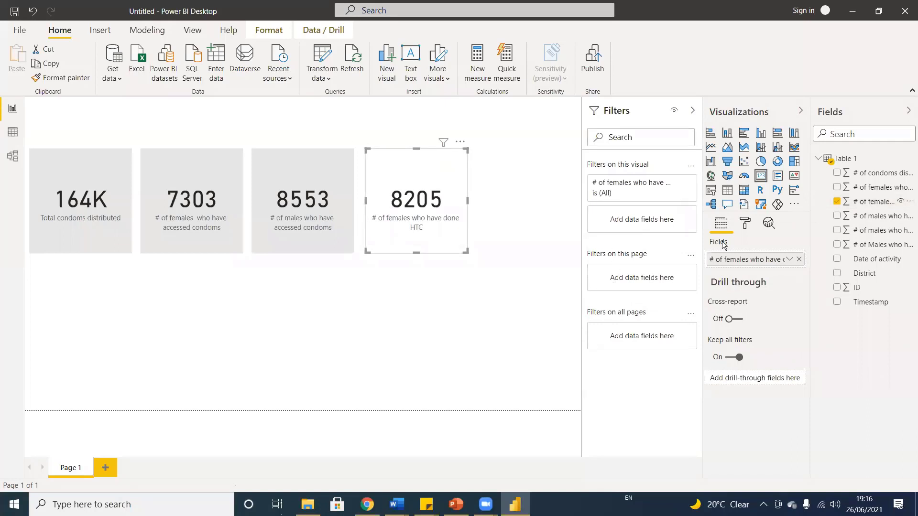
Change the background of the females who have done HTC card to the light grey used on the other cards
click(744, 234)
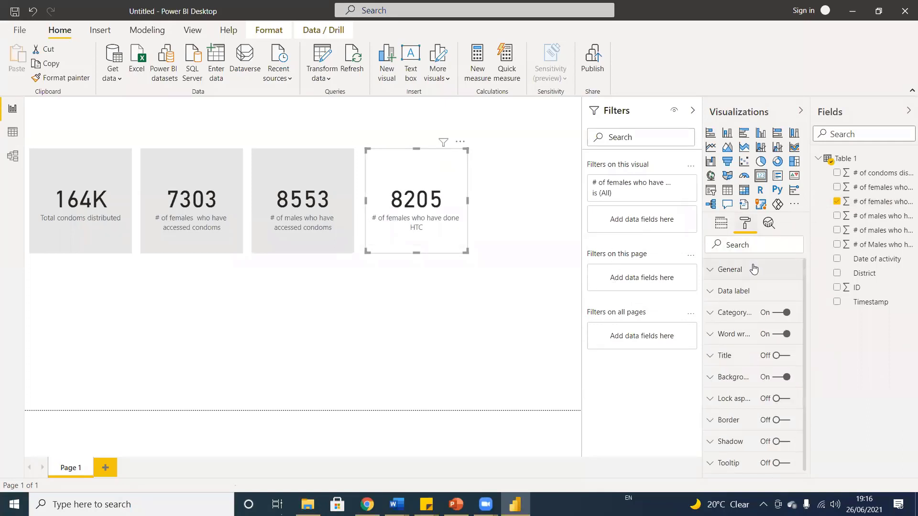
click(736, 377)
click(726, 414)
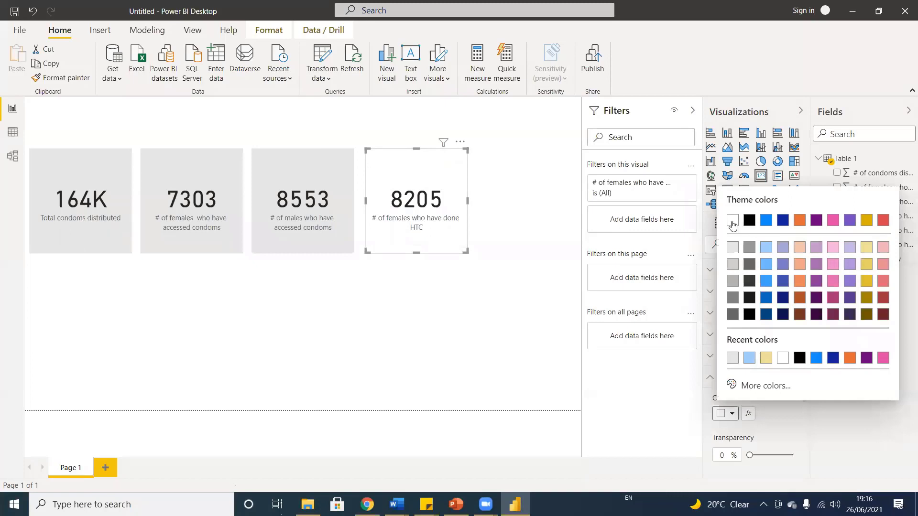
click(734, 249)
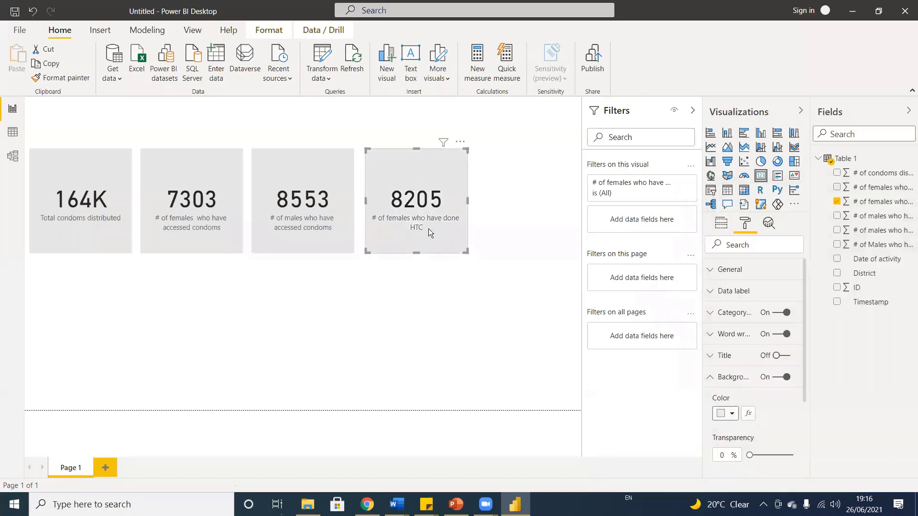
click(434, 278)
click(413, 198)
click(548, 266)
Add a fifth card at the end of the row showing the # of males who have done HTC field
click(762, 180)
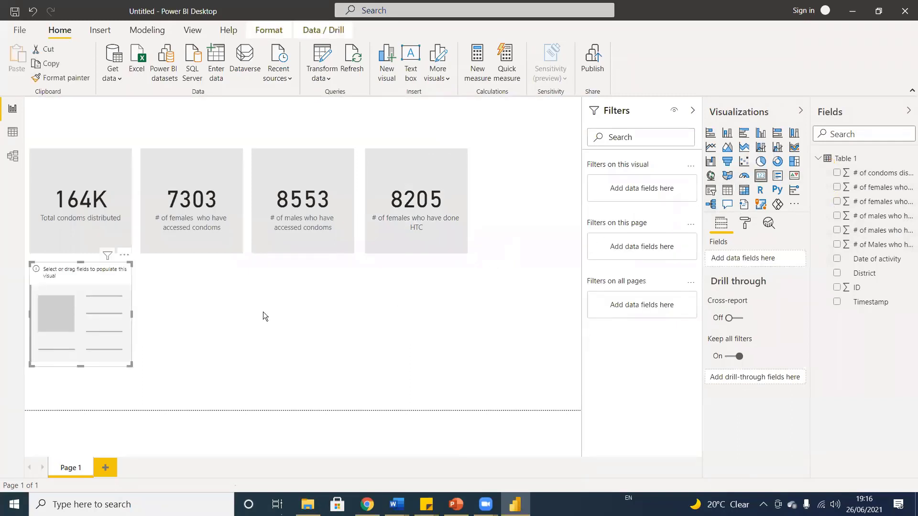
drag(78, 285, 526, 172)
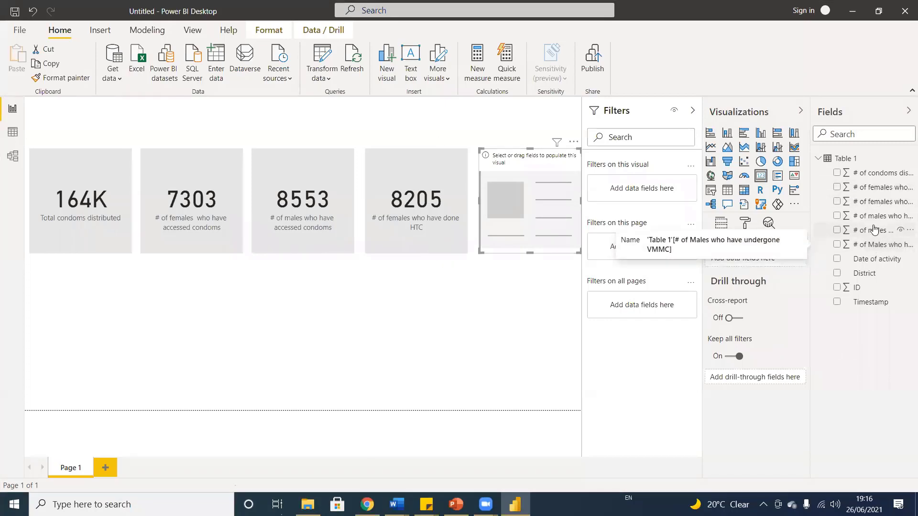
drag(874, 230, 749, 261)
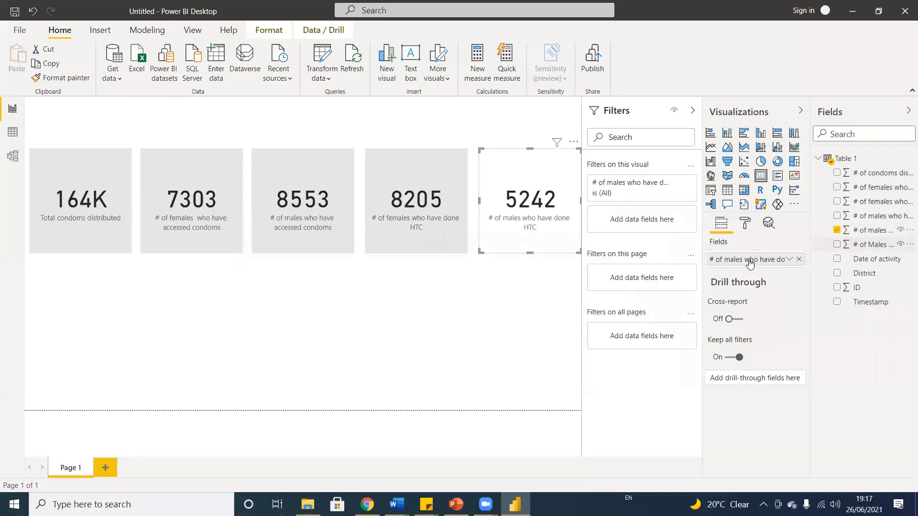
Set the background of the males who have done HTC card to the same light grey as the other cards
click(745, 224)
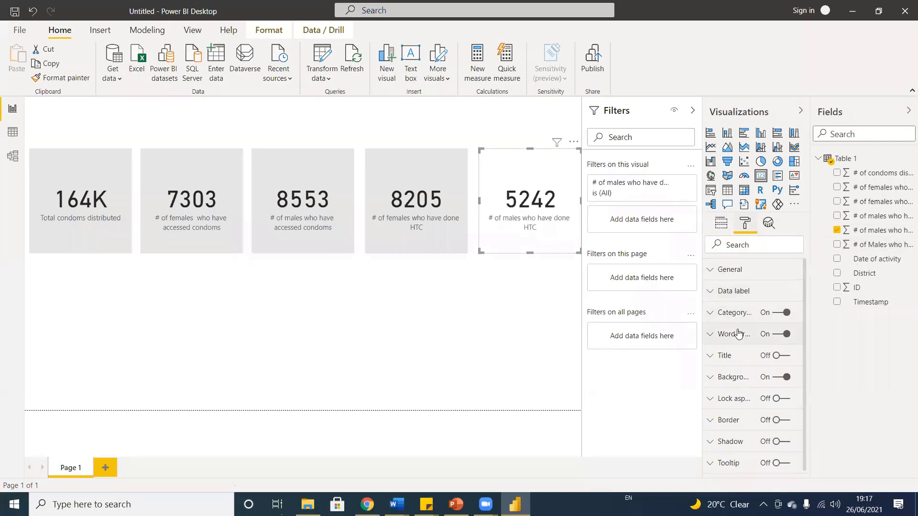
click(731, 377)
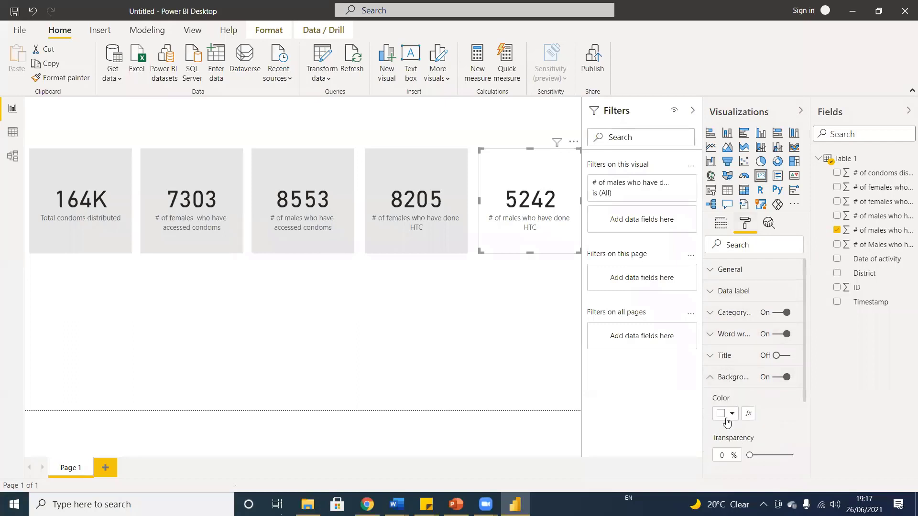
click(728, 414)
click(737, 249)
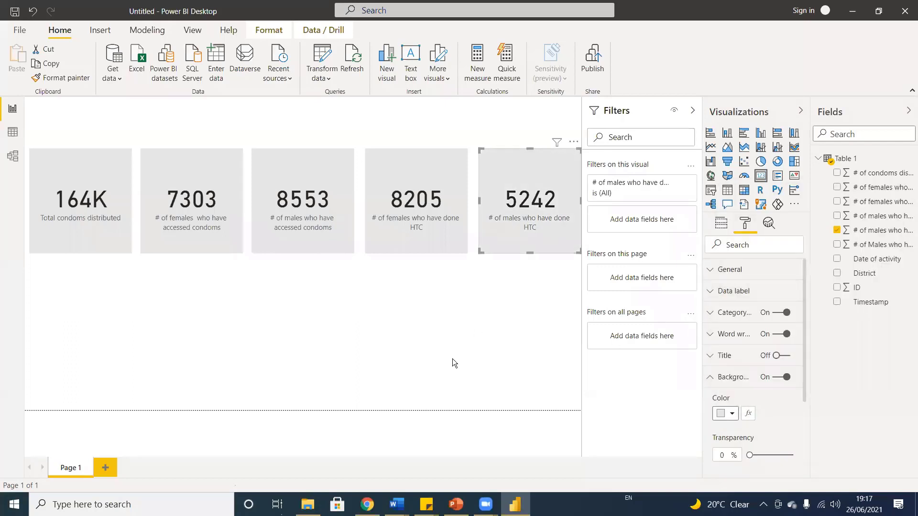
Add a card beneath the Total condoms distributed card showing the # of Males who have undergone VMMC field
click(182, 276)
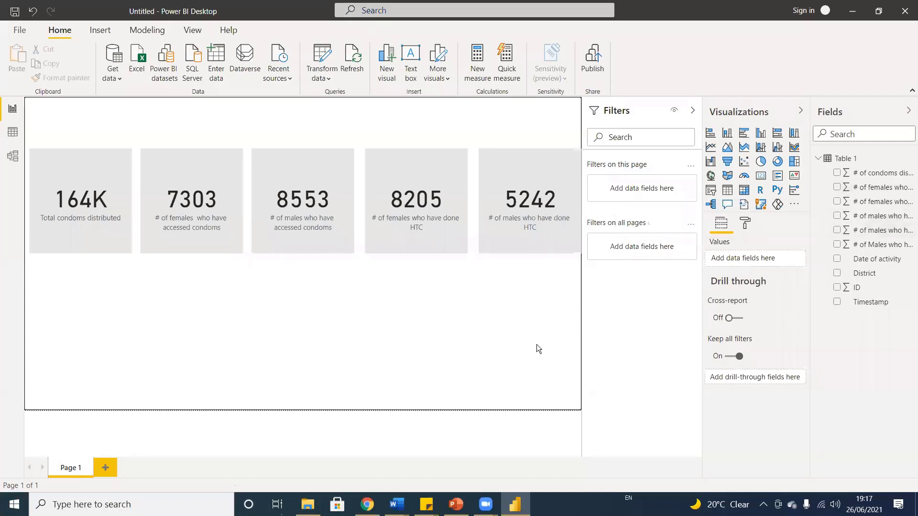
click(760, 177)
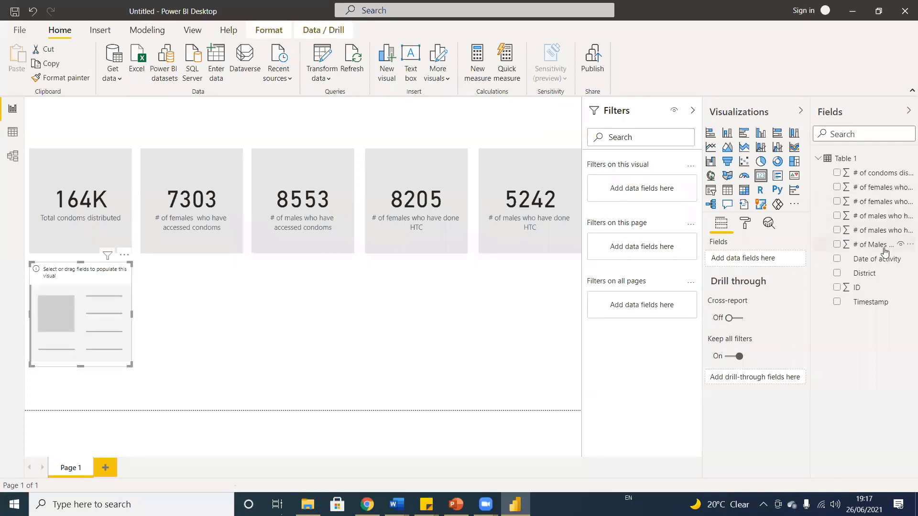
drag(883, 250, 766, 263)
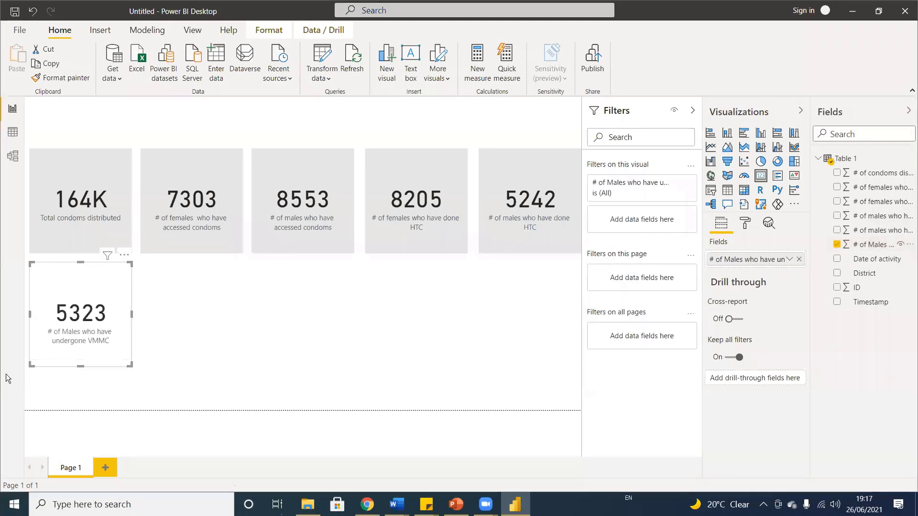
Give the males who have undergone VMMC card the light grey background used on the other cards and deselect it
click(748, 223)
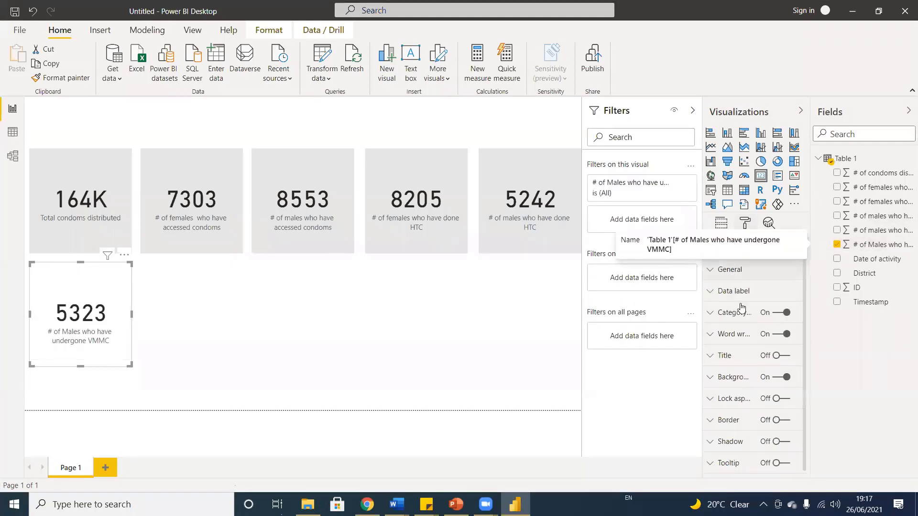
click(740, 378)
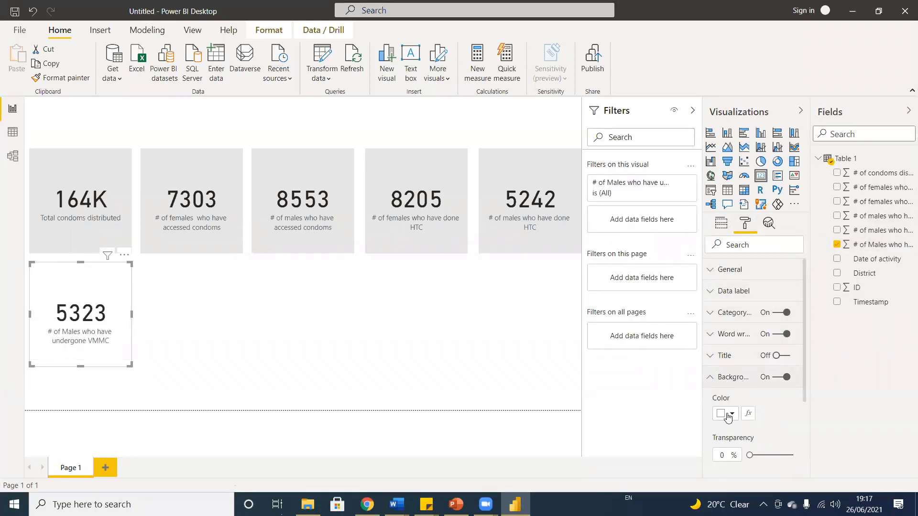
click(725, 413)
click(732, 247)
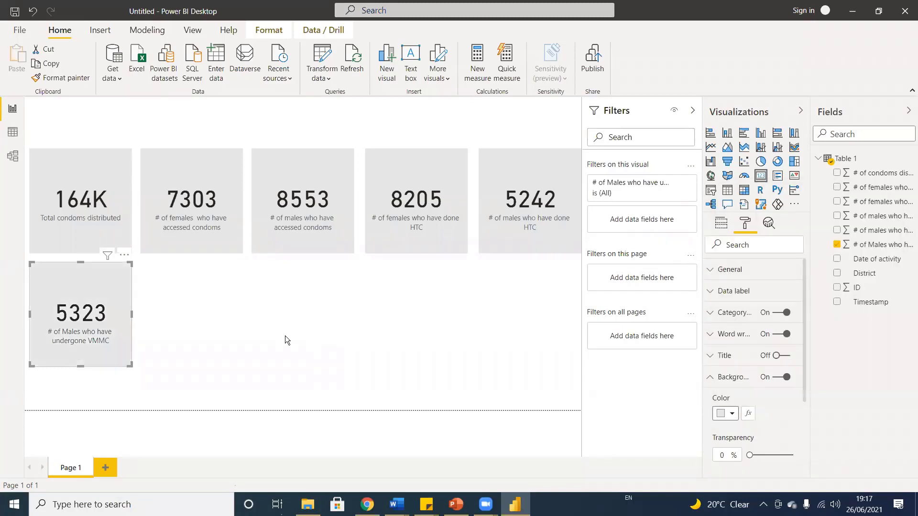
click(294, 364)
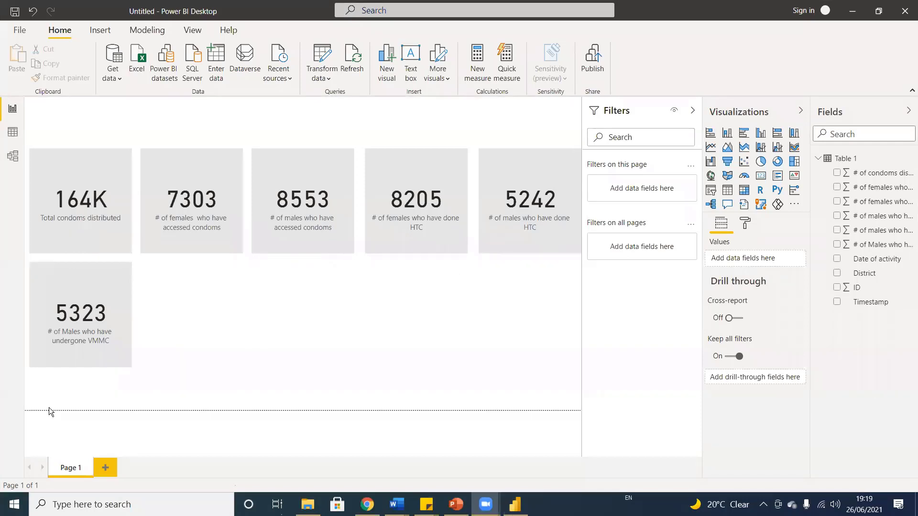
click(198, 340)
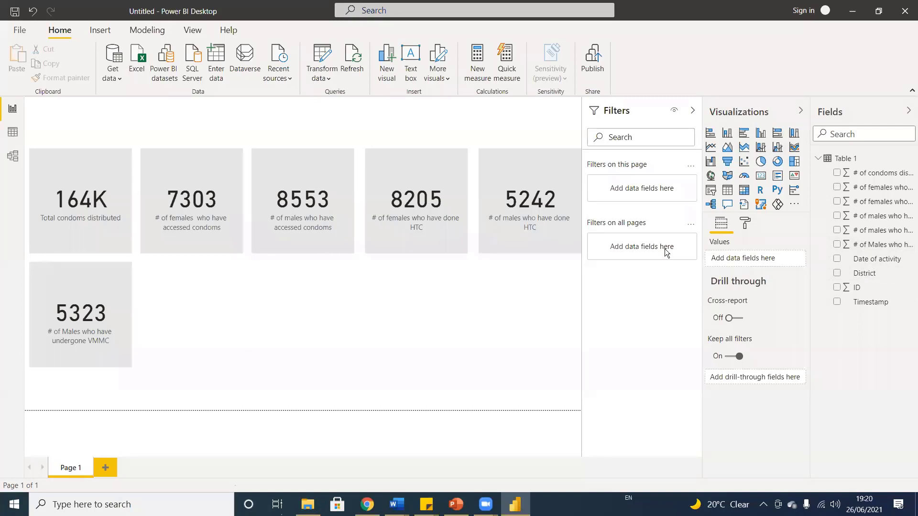
Insert an empty clustered column chart directly beside the males who have undergone VMMC card
click(513, 338)
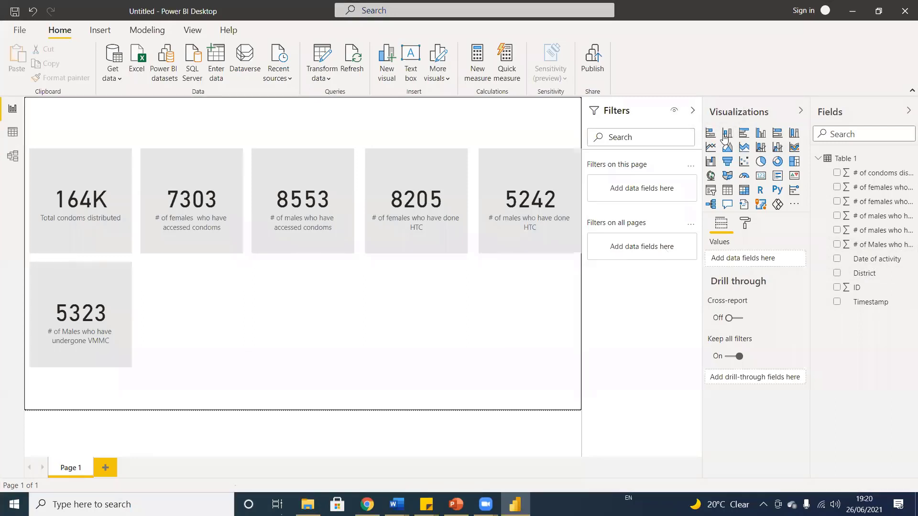
click(761, 133)
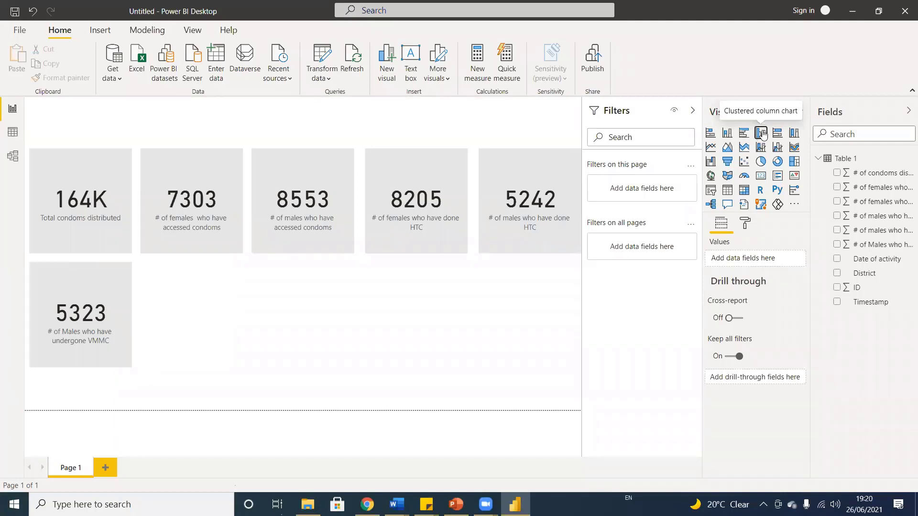
drag(235, 328, 205, 292)
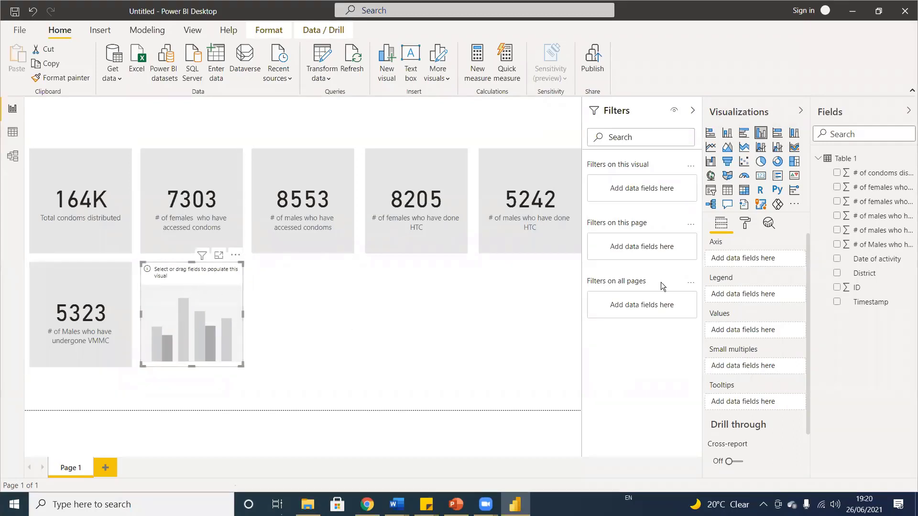
scroll(740, 350, down, 3)
scroll(740, 350, up, 3)
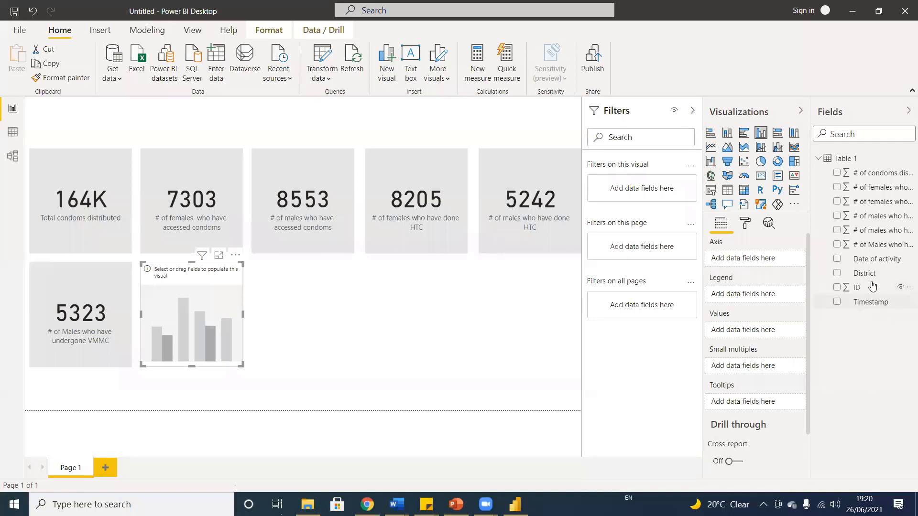
Plot # of Males who have undergone VMMC as values by District on the axis of the column chart, and widen the chart
drag(873, 279, 828, 278)
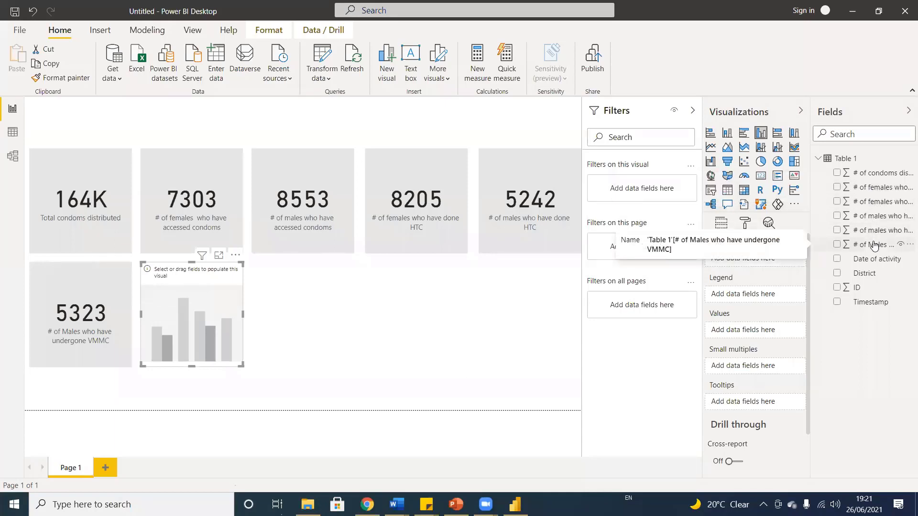
drag(874, 246, 744, 334)
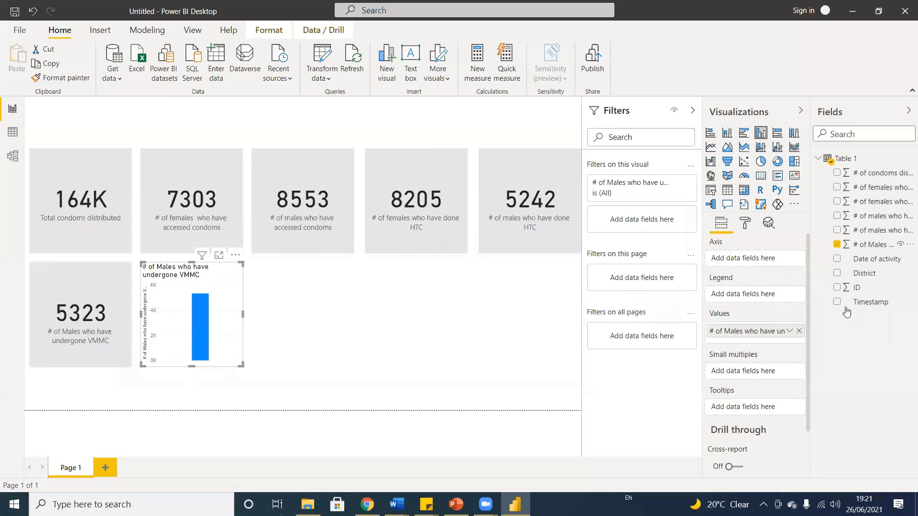
drag(870, 273, 750, 261)
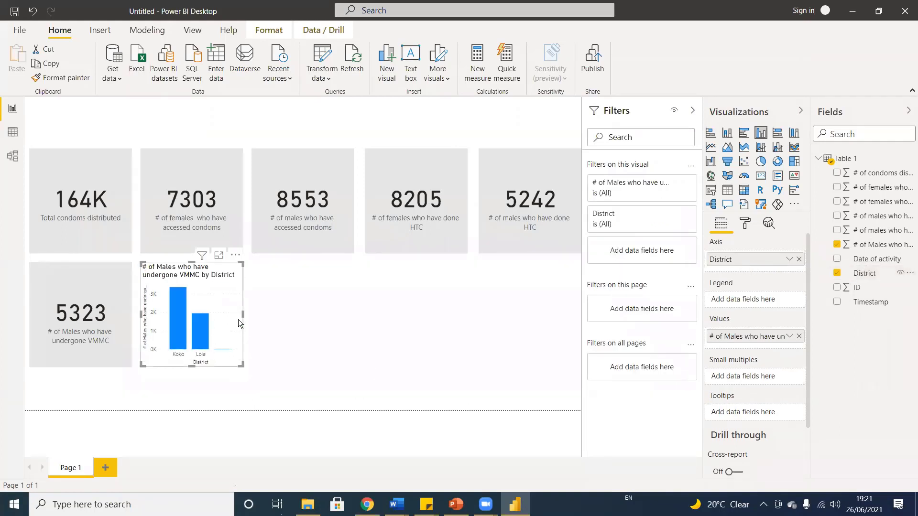
drag(243, 315, 302, 317)
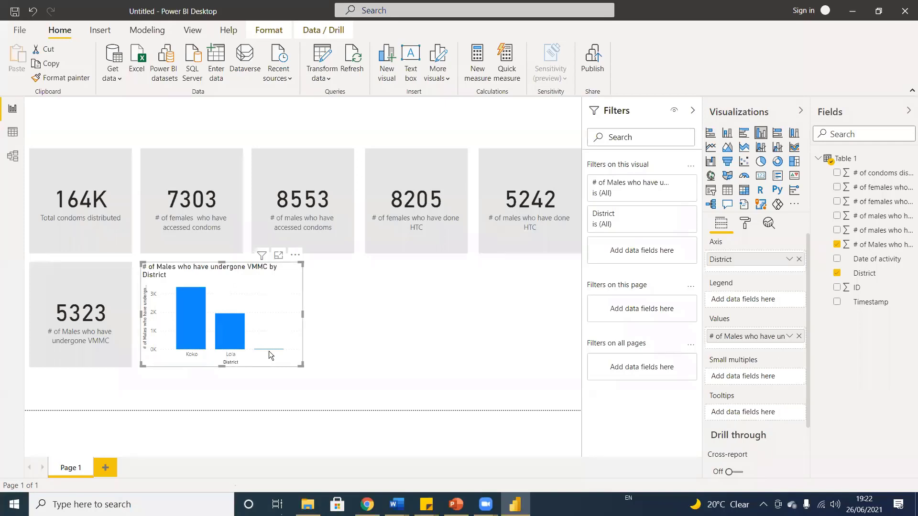
Filter the VMMC column chart by District with basic filtering so that only Koko and Lola are included
scroll(750, 386, down, 1)
scroll(751, 382, down, 2)
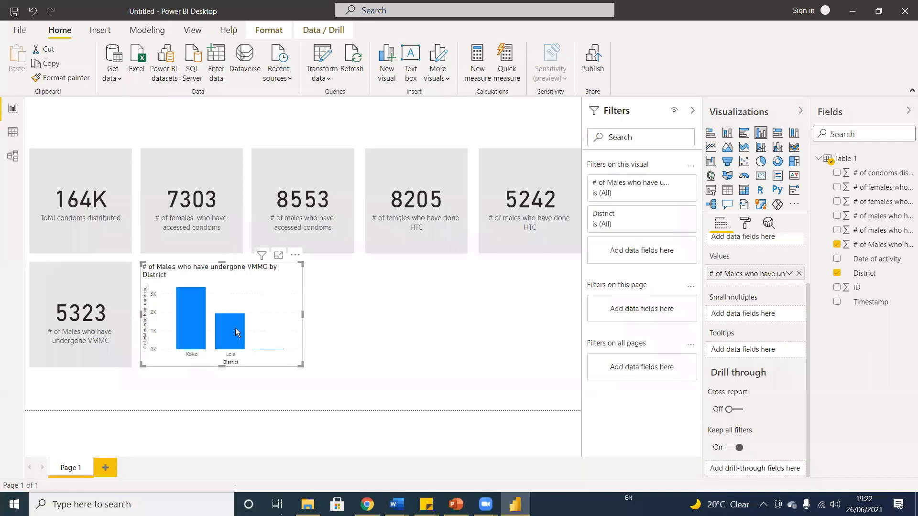
click(687, 214)
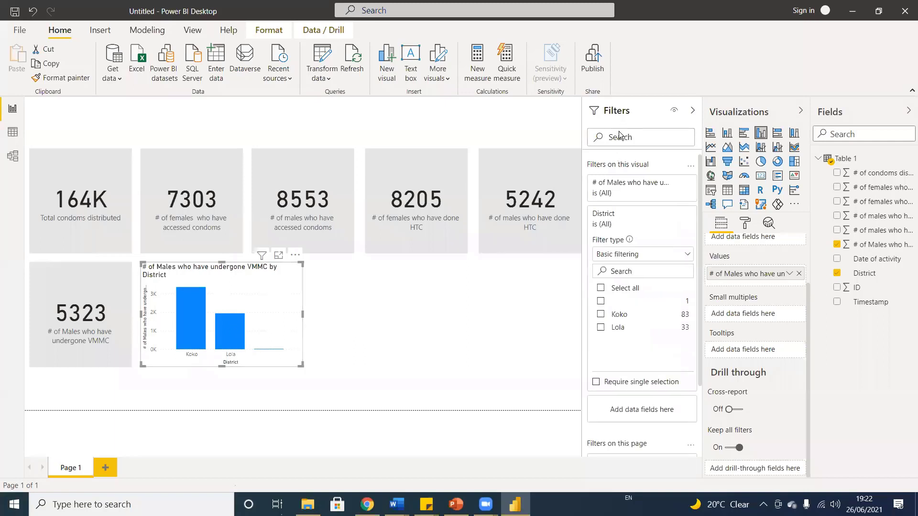
click(601, 315)
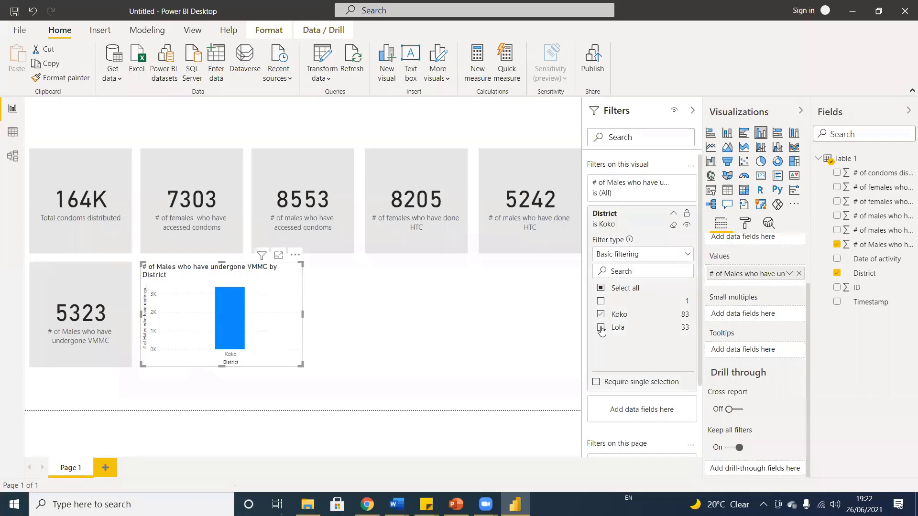
click(601, 328)
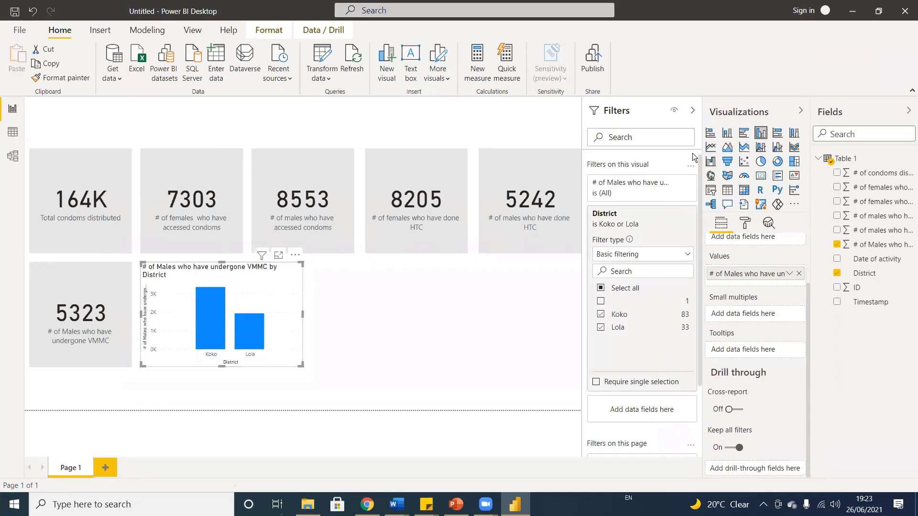
Collapse the filters pane and check the exact values of the Lola and Koko columns in the VMMC chart
click(692, 111)
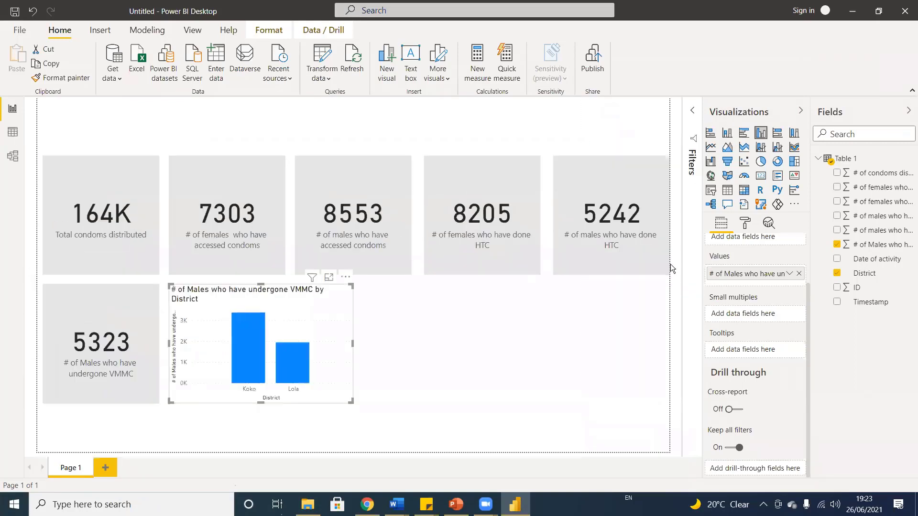
click(464, 378)
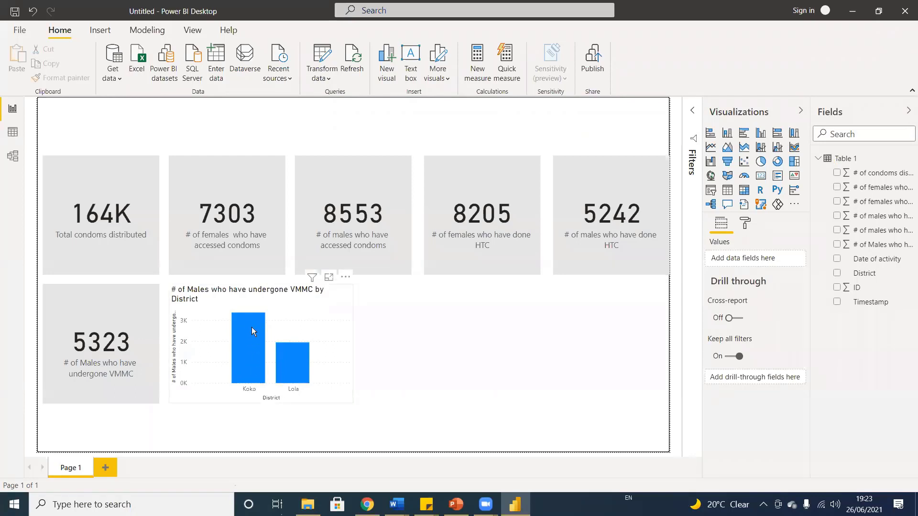
mouse_move(287, 348)
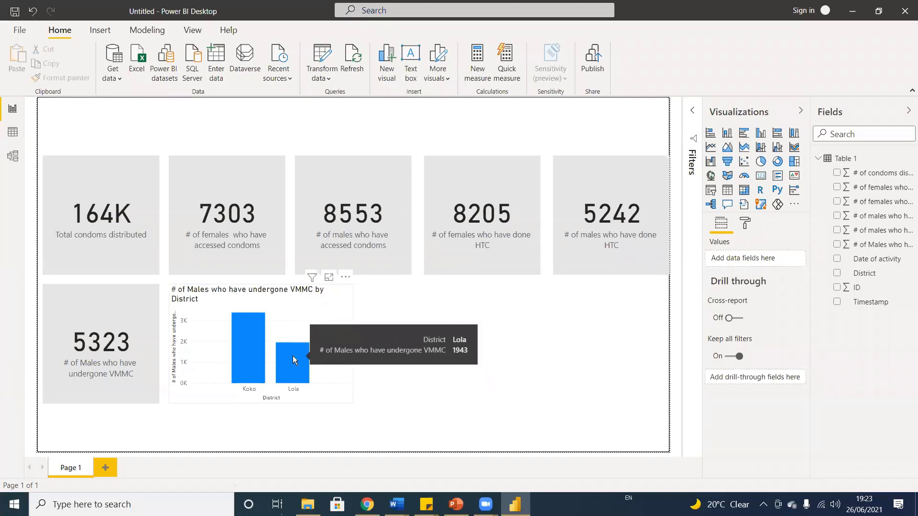
mouse_move(255, 324)
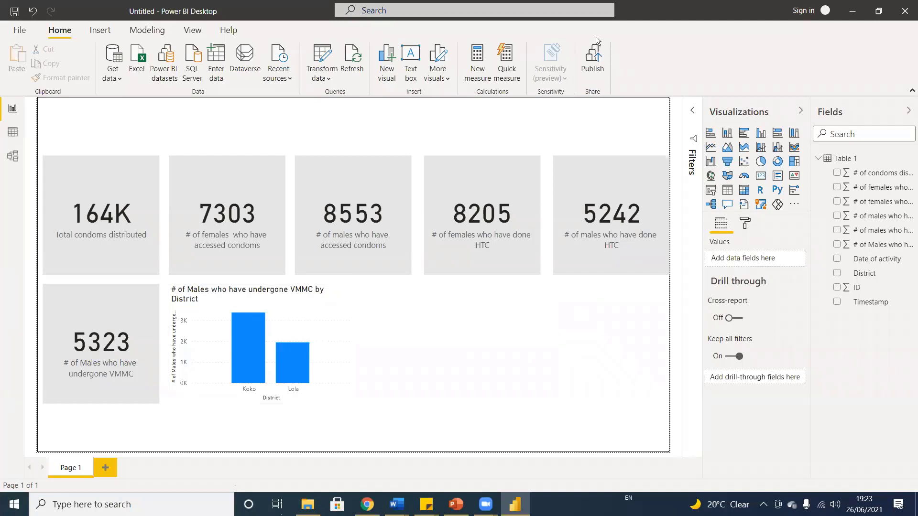
Add a widened clustered column chart beside the VMMC chart, with # of males who have done HTC and # of females who have done HTC as values
click(762, 136)
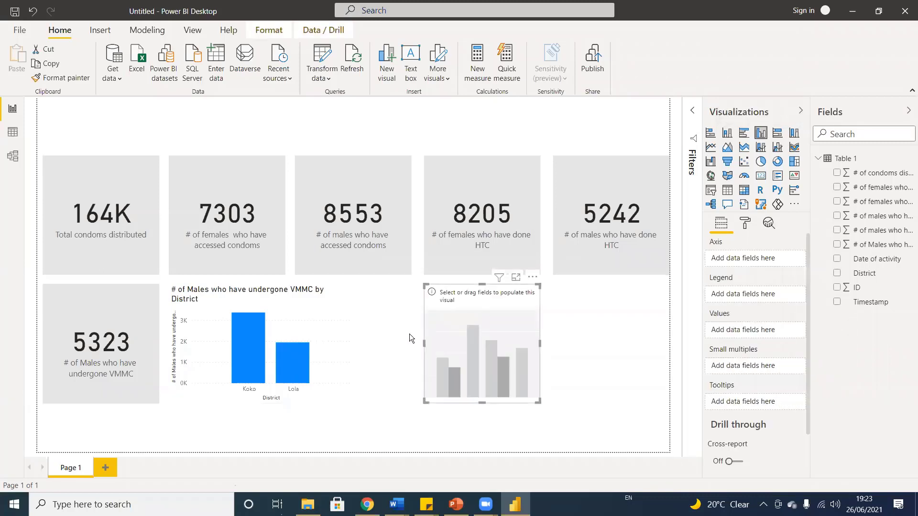
drag(448, 327, 407, 324)
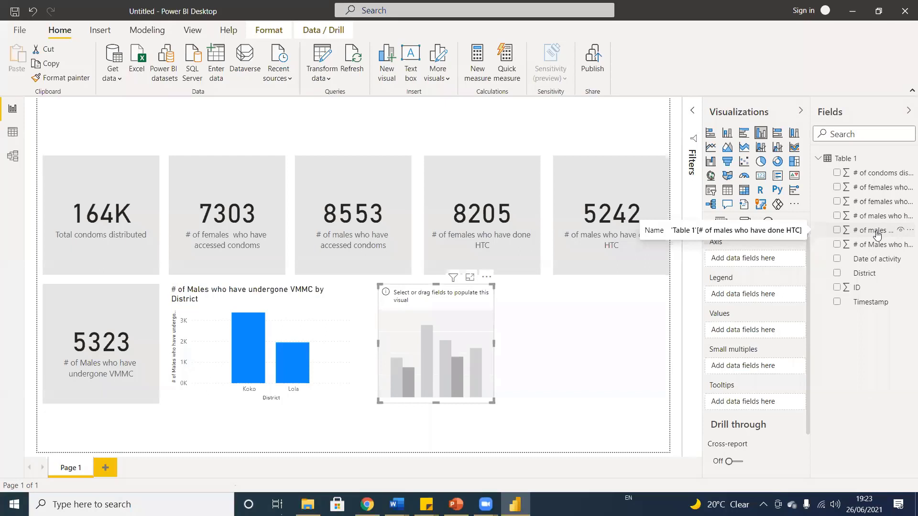
drag(877, 234, 759, 336)
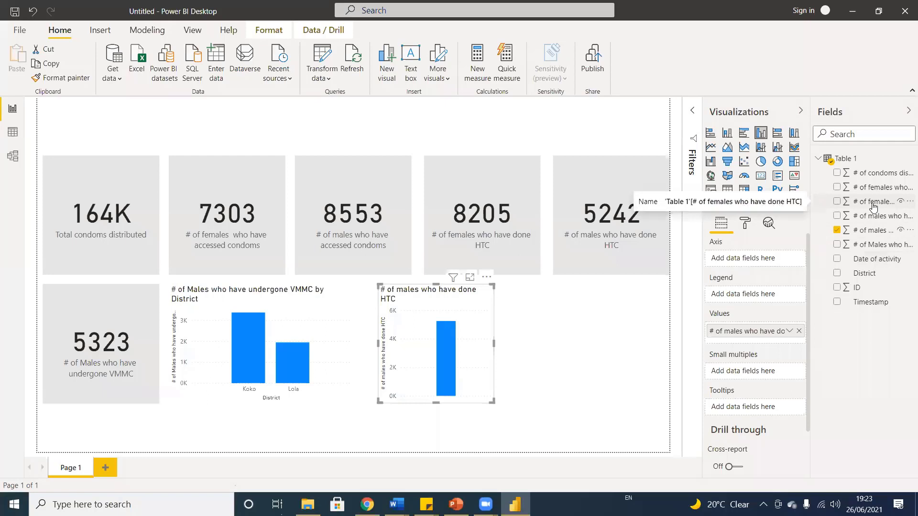
drag(871, 206, 750, 340)
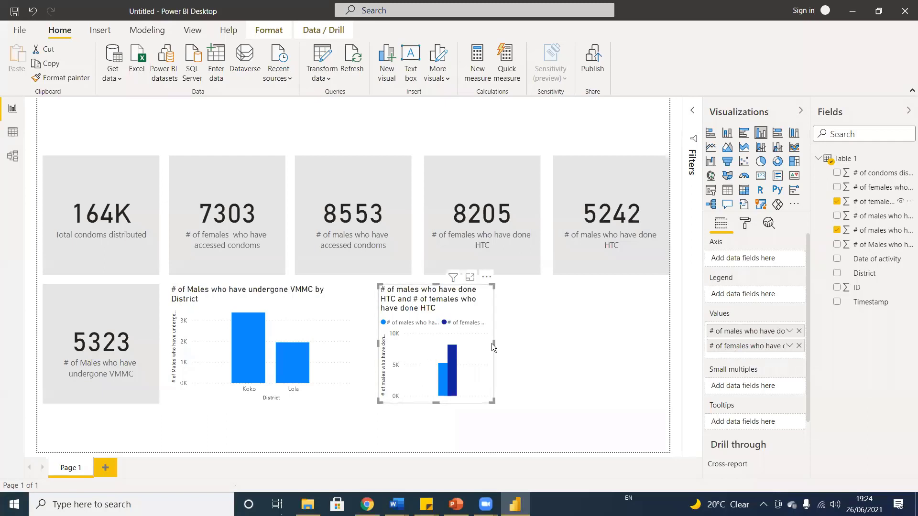
drag(494, 343, 540, 349)
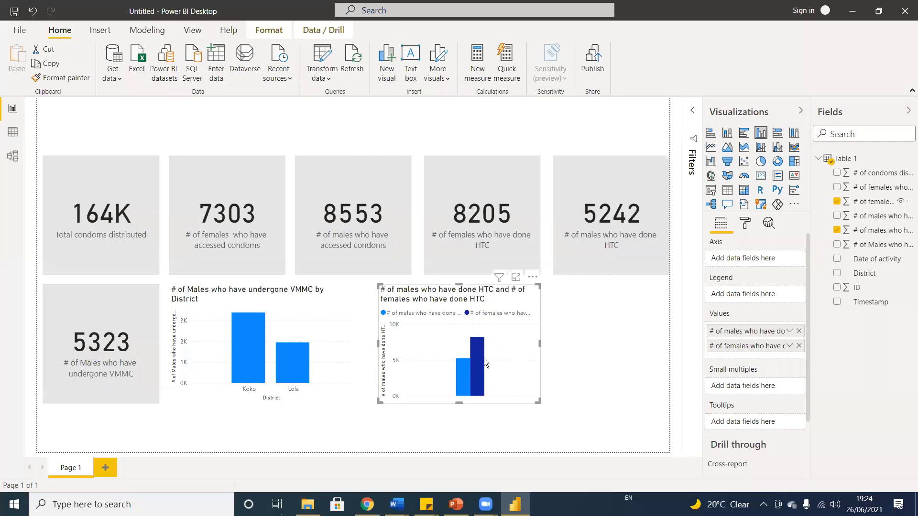
Widen the clustered column chart of male and female HTC figures further, and deselect it
drag(540, 344, 585, 346)
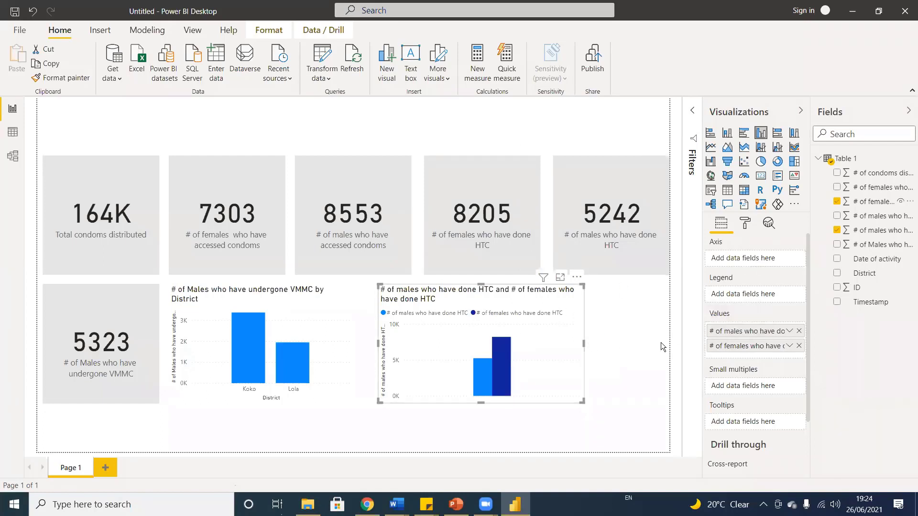
click(591, 353)
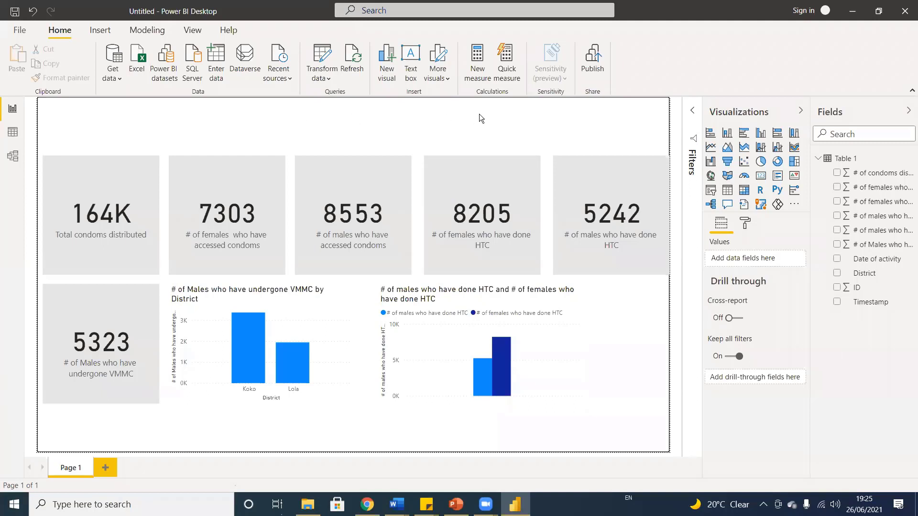
click(727, 204)
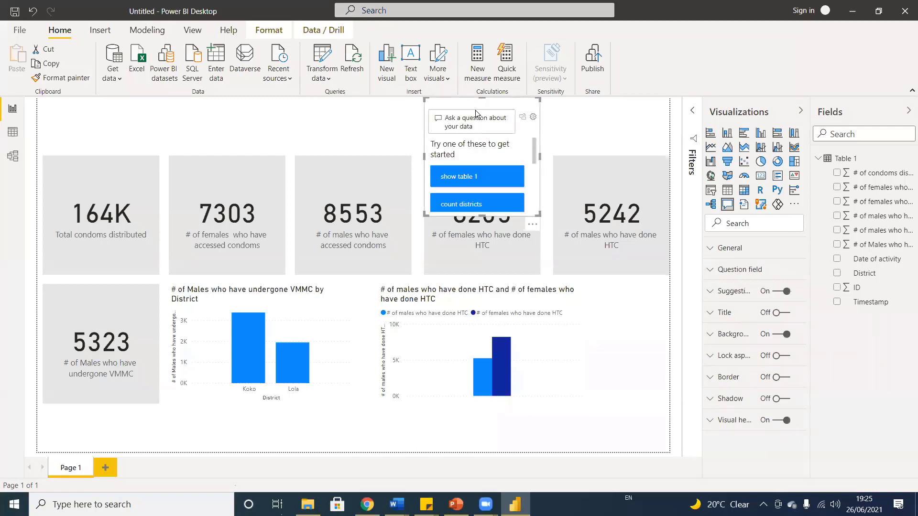
key(Delete)
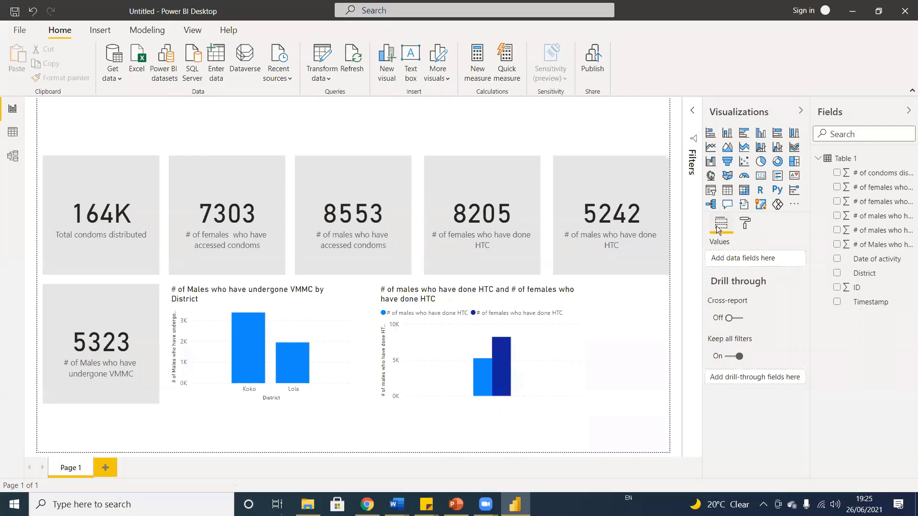
click(651, 408)
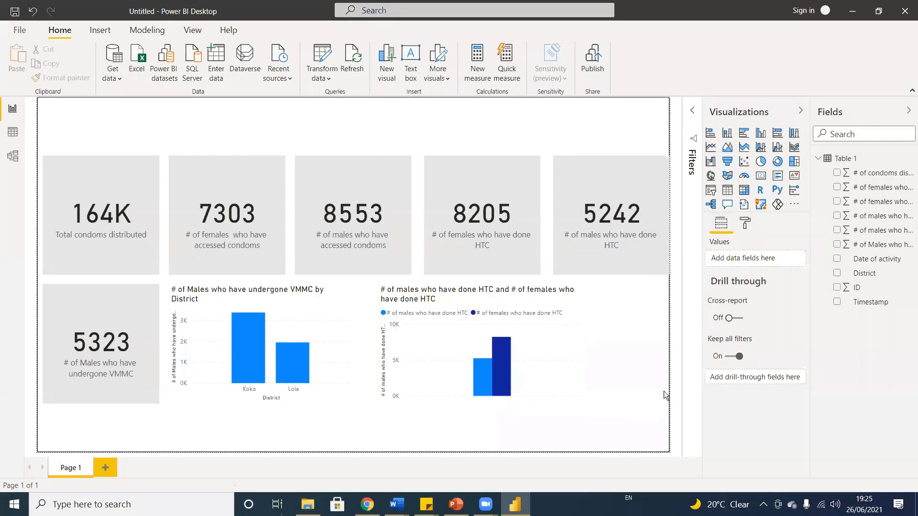
Try the Letter and 4:3 page sizes for the report page, and return the page type to 16:9
click(746, 225)
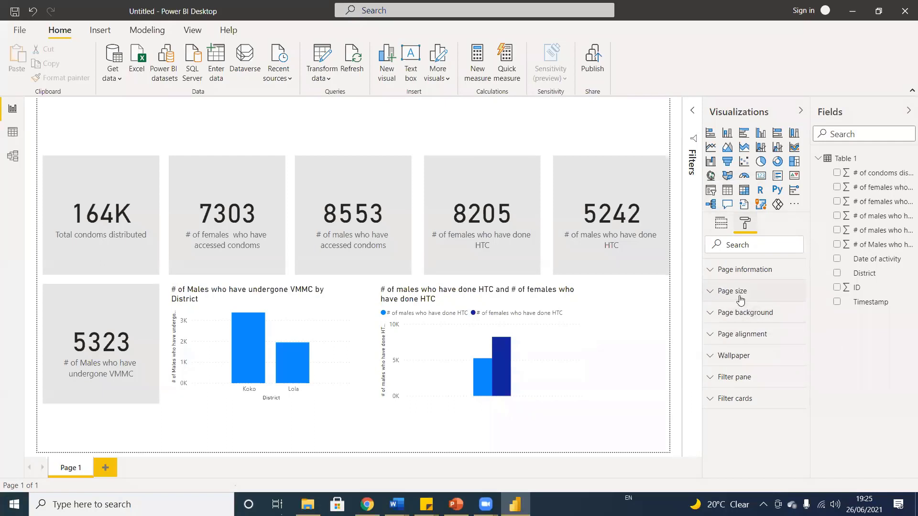
click(740, 298)
scroll(760, 352, down, 1)
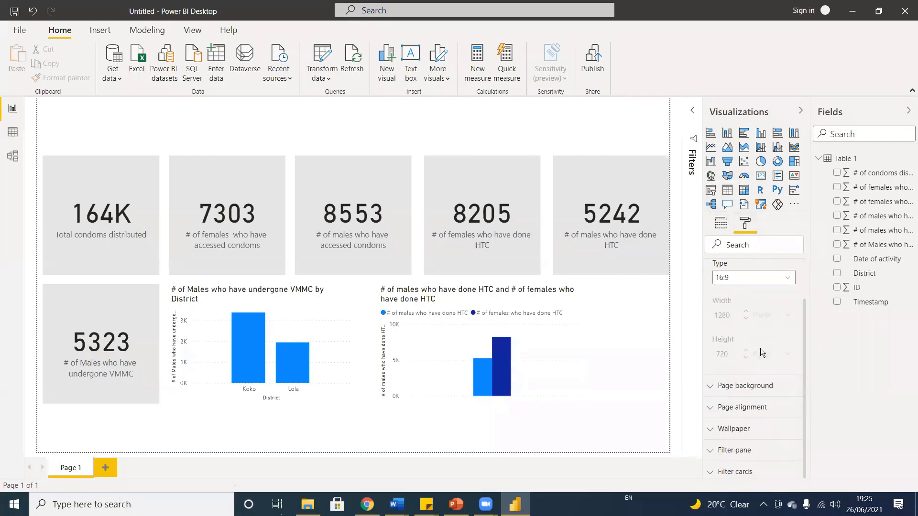
click(778, 282)
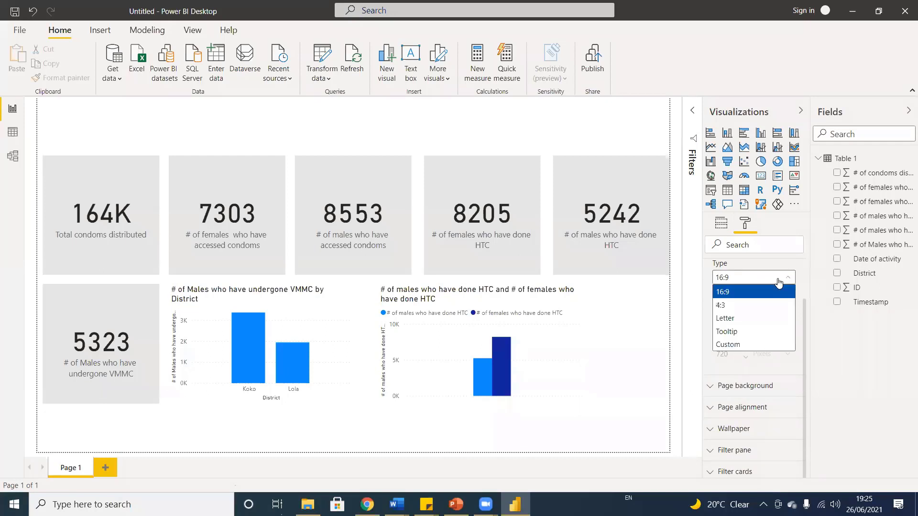
click(764, 318)
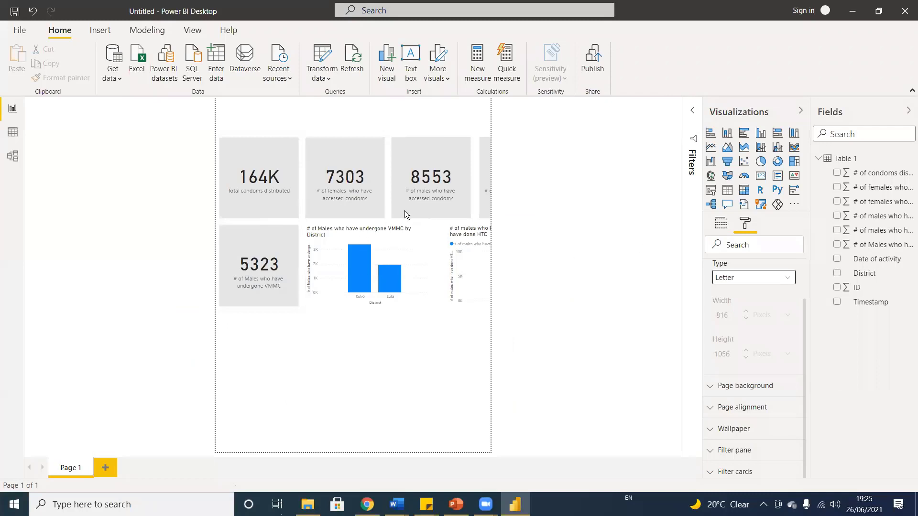
click(755, 277)
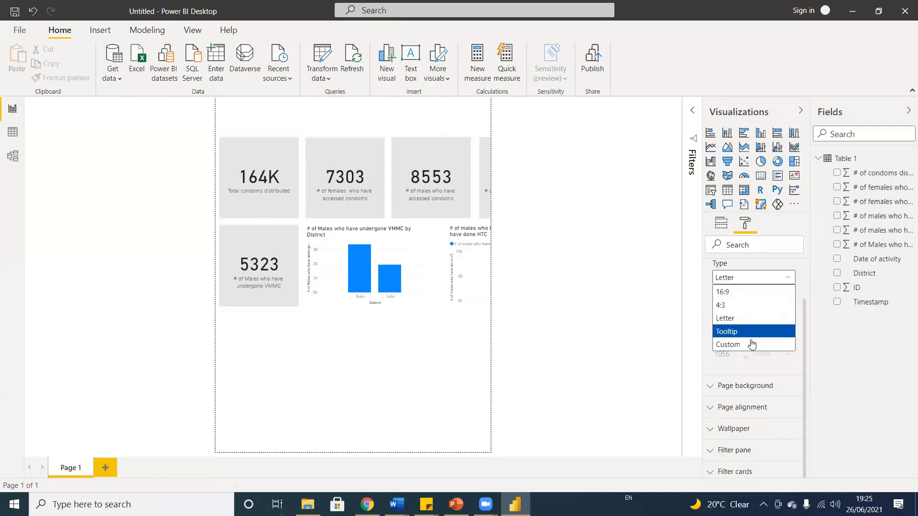
click(730, 304)
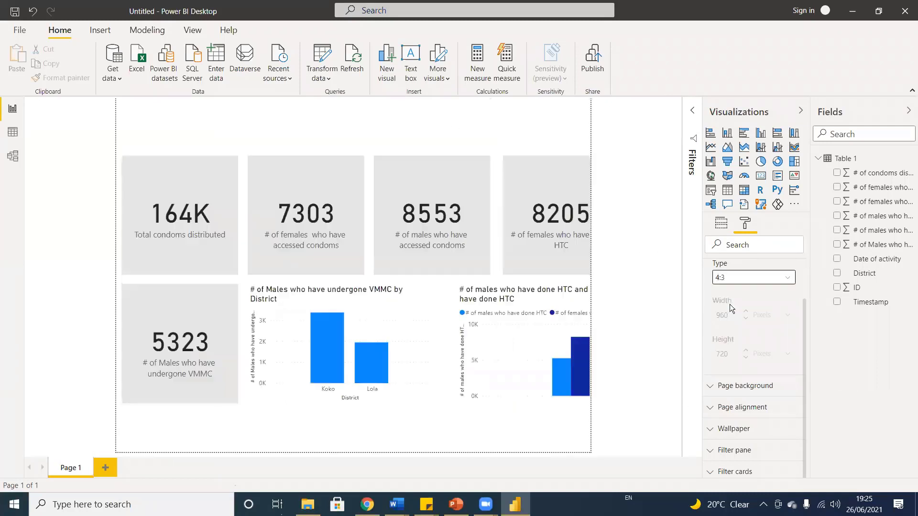
click(748, 277)
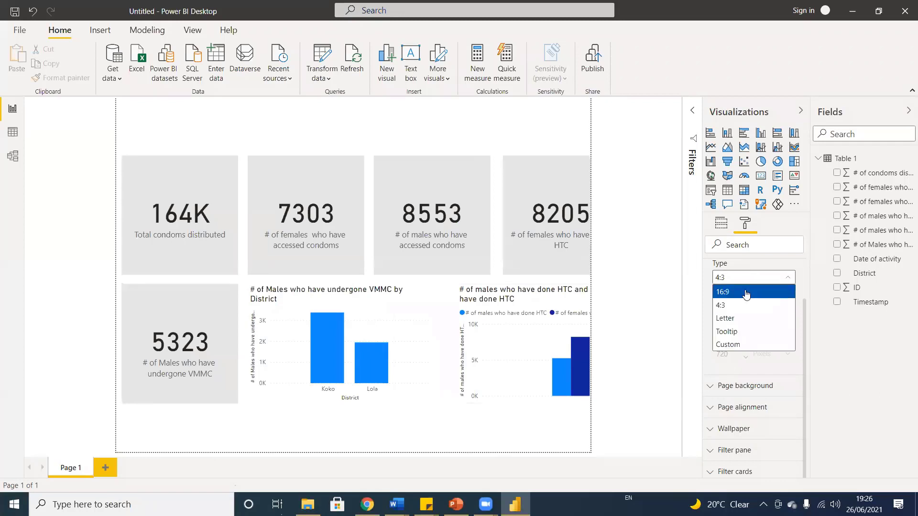
click(745, 290)
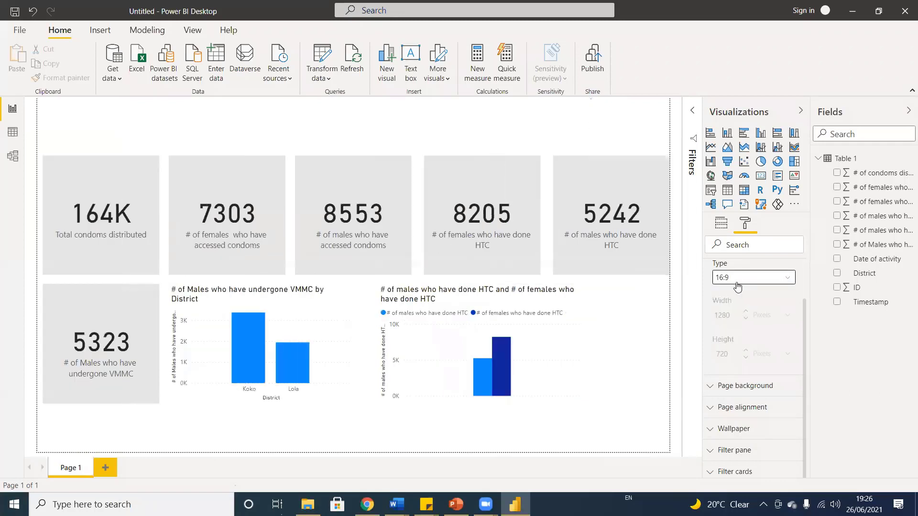
Change the page type to Custom and set the page height to 1280 pixels
click(759, 282)
click(759, 283)
click(759, 282)
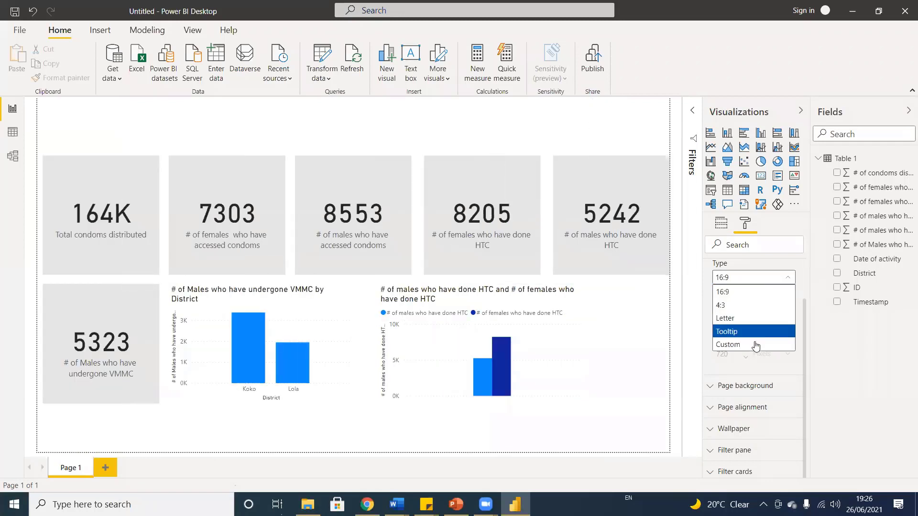
click(749, 344)
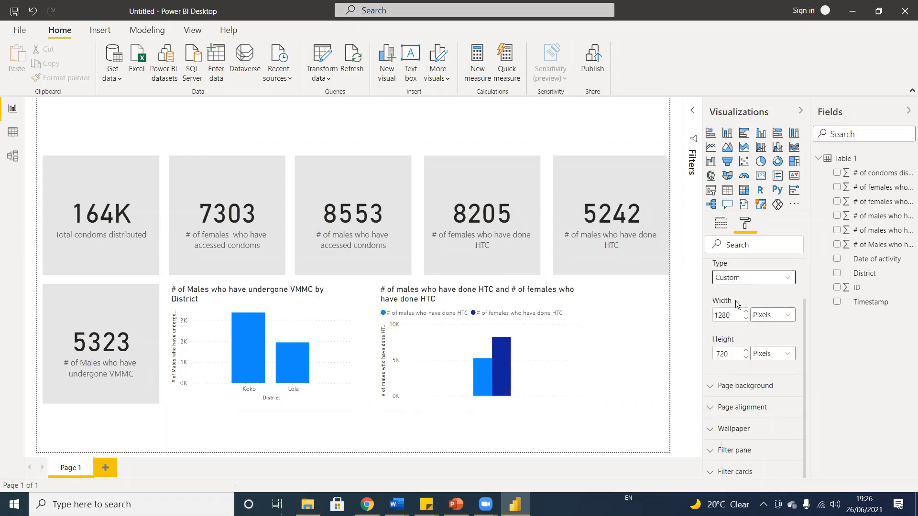
double_click(730, 356)
text(128)
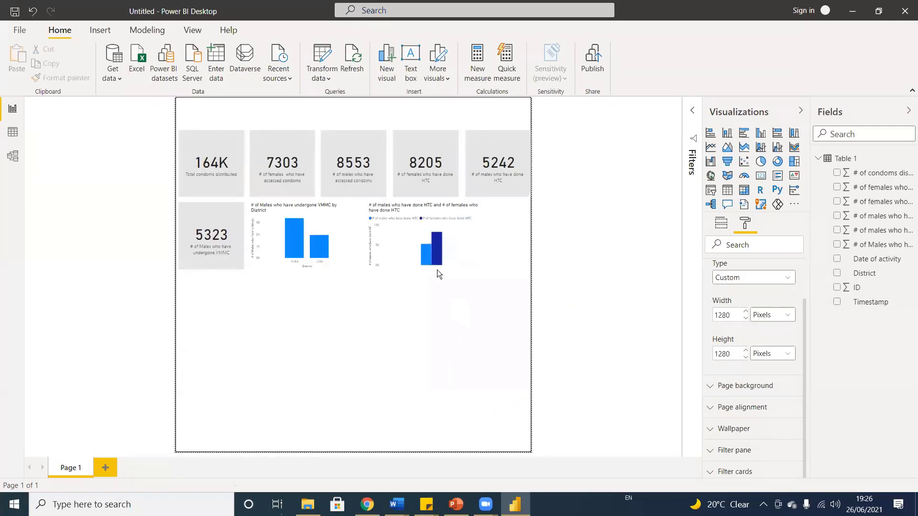
Fit the page view to the window's width and look over the extended report page
click(191, 30)
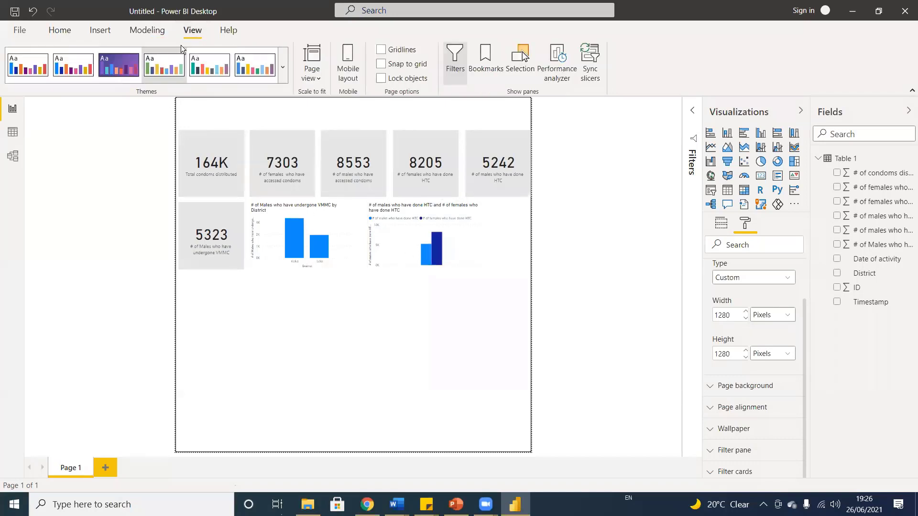
click(313, 78)
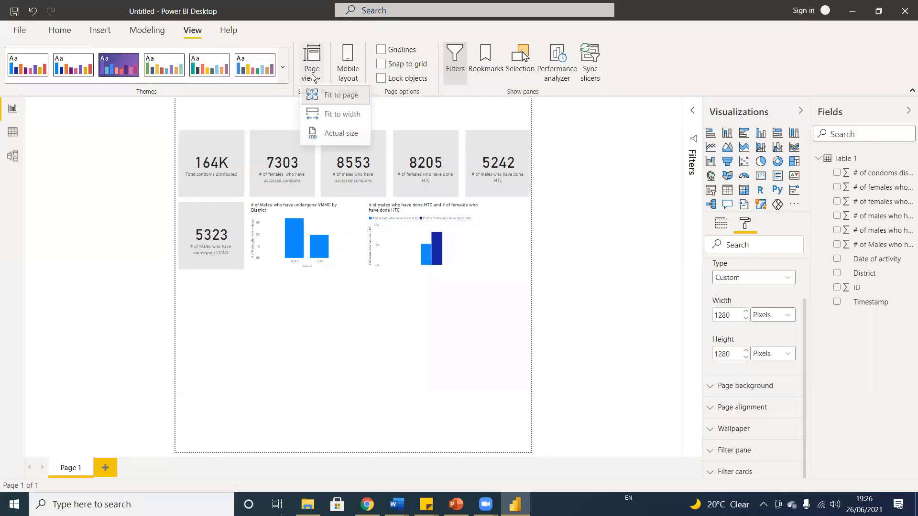
click(332, 120)
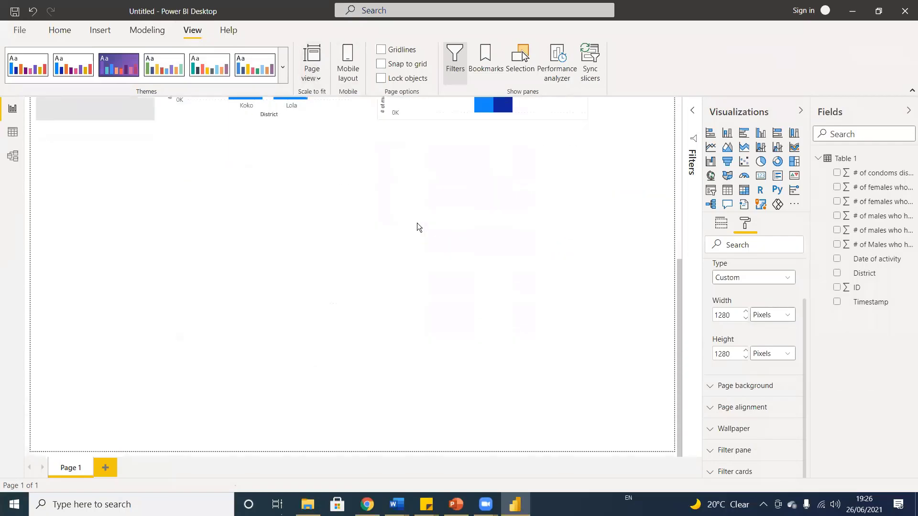
scroll(413, 190, down, 5)
scroll(413, 190, up, 5)
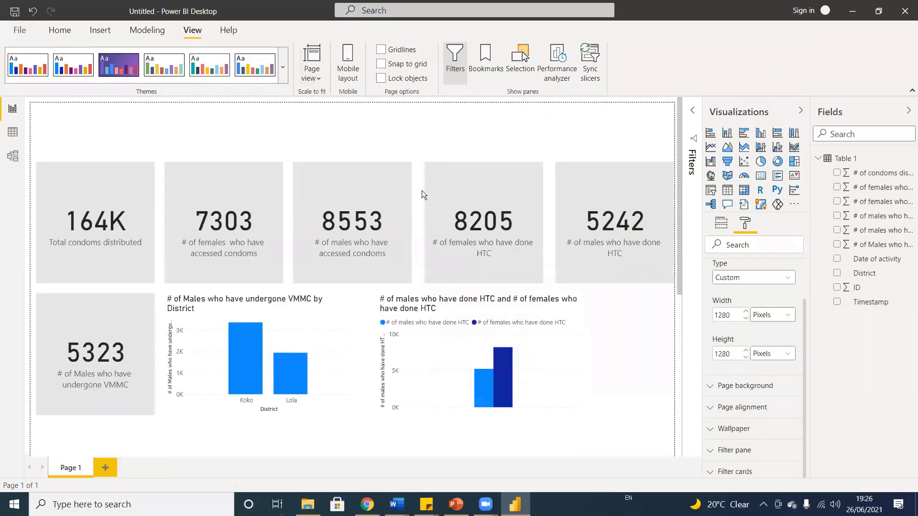
scroll(351, 264, down, 3)
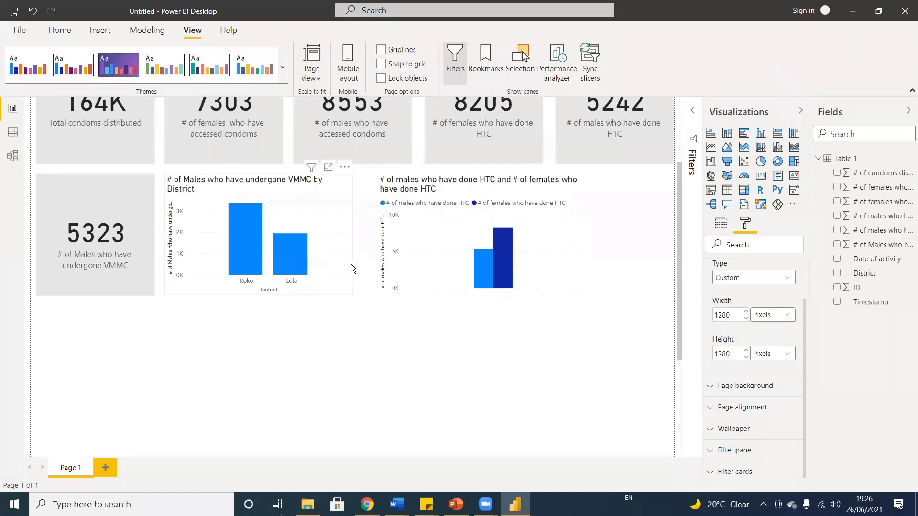
scroll(396, 256, up, 2)
scroll(396, 256, up, 1)
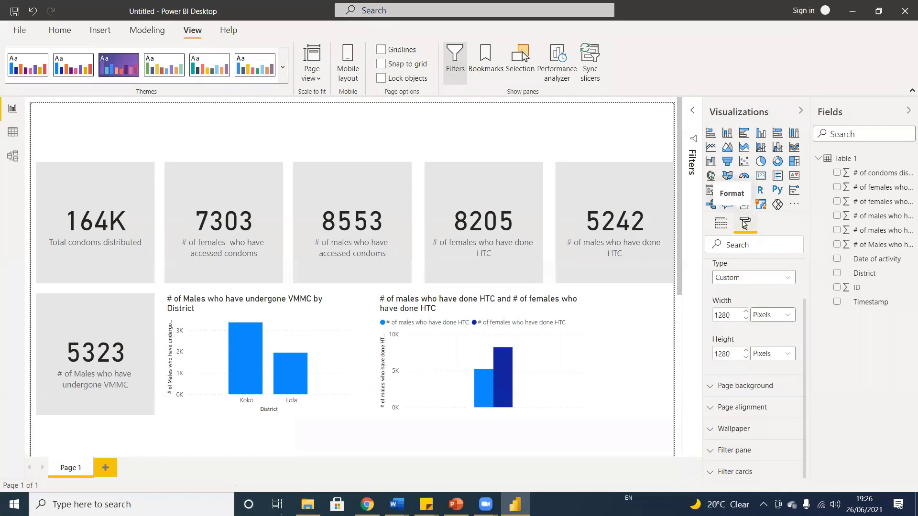
Reset the page type to 16:9, and make it Custom again with a height of 1280 pixels
click(733, 278)
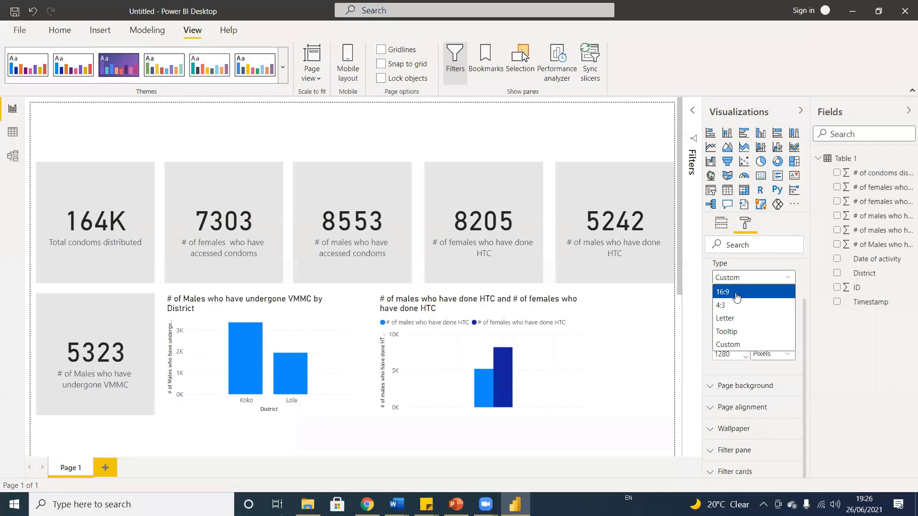
click(736, 291)
click(739, 278)
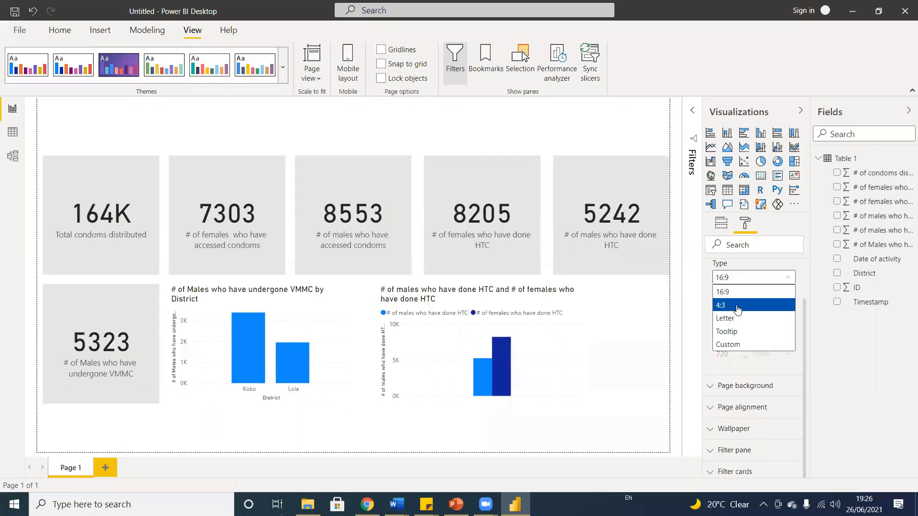
click(737, 343)
click(723, 355)
text(1280)
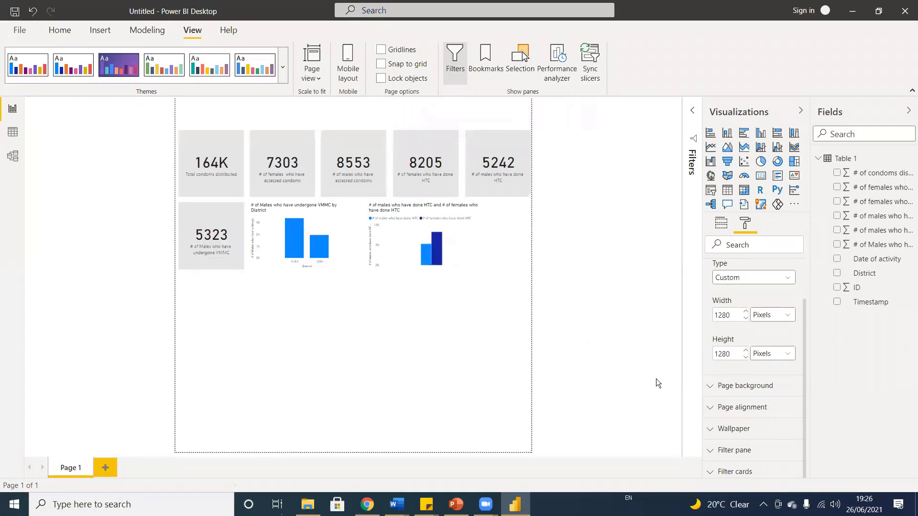
Switch the page view to Fit to width and bring the empty area below the charts into view
click(312, 71)
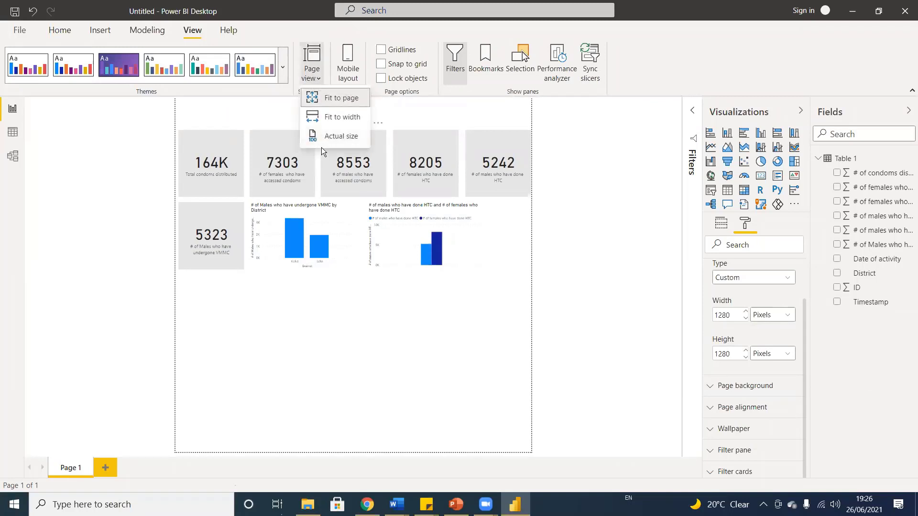
click(208, 31)
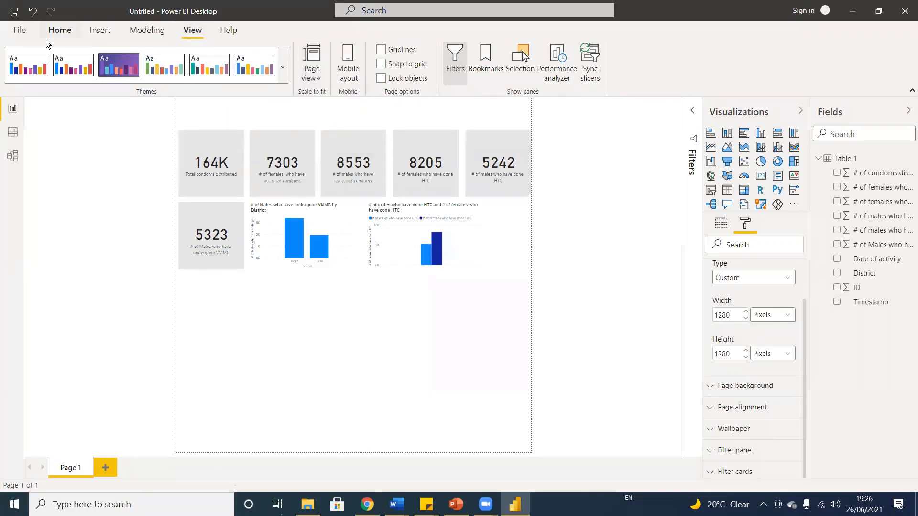
click(310, 77)
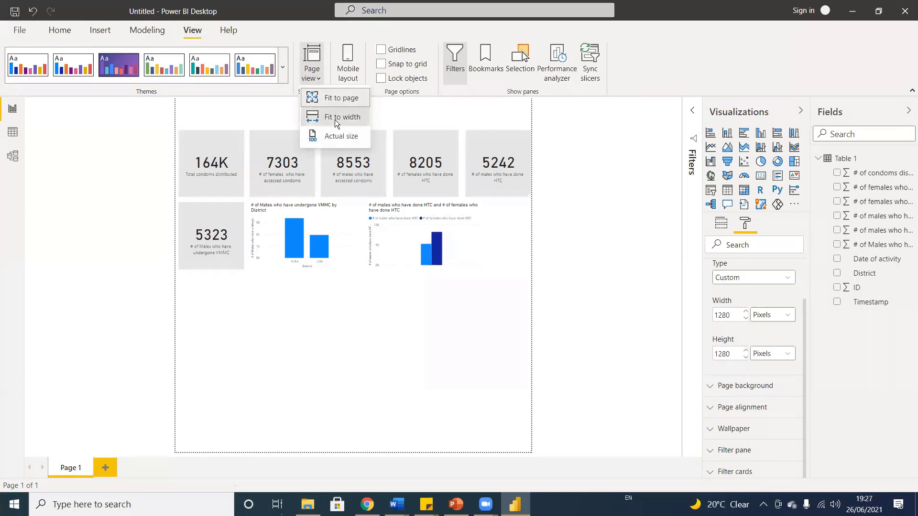
click(336, 118)
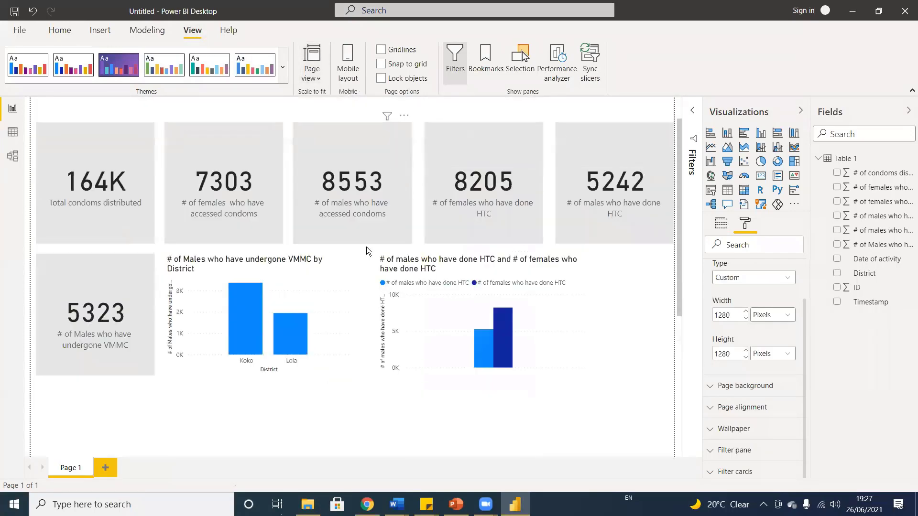
scroll(366, 246, down, 5)
scroll(366, 247, up, 5)
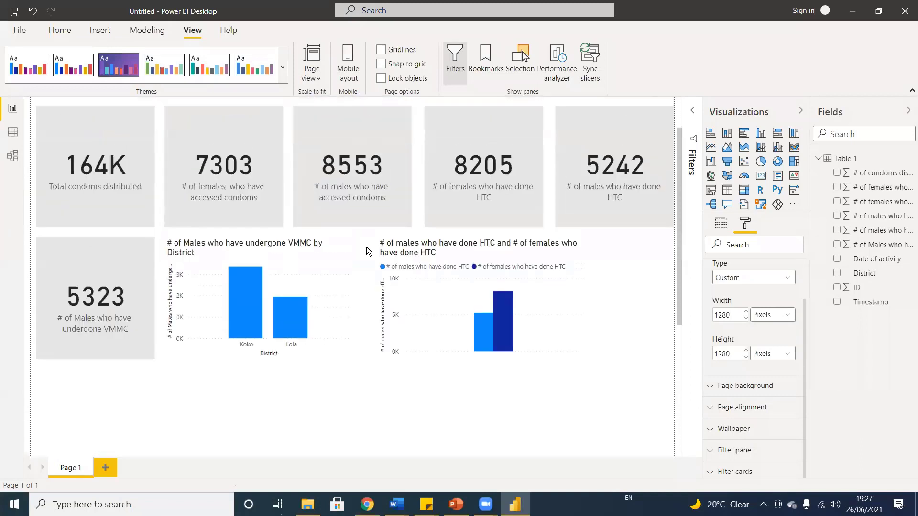
scroll(366, 246, down, 1)
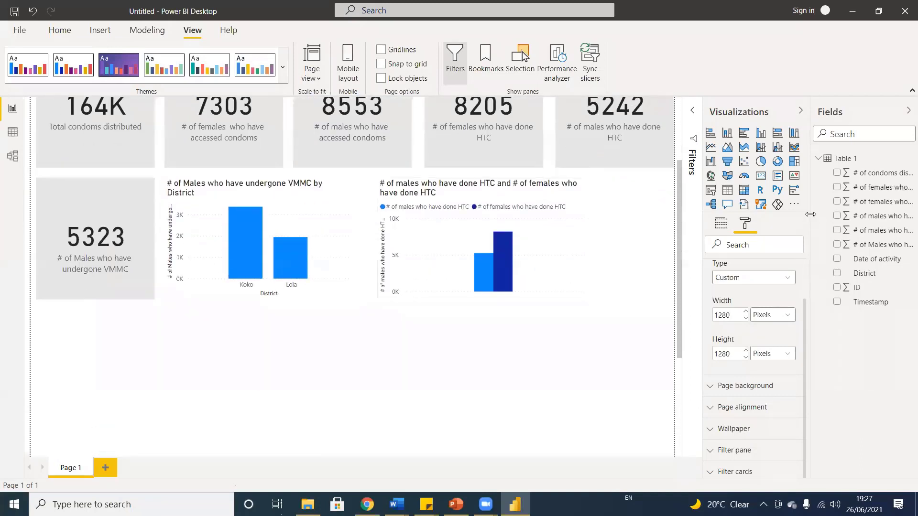
Add a pie chart below the VMMC card with the numbers of females and males who have accessed condoms as values
click(761, 162)
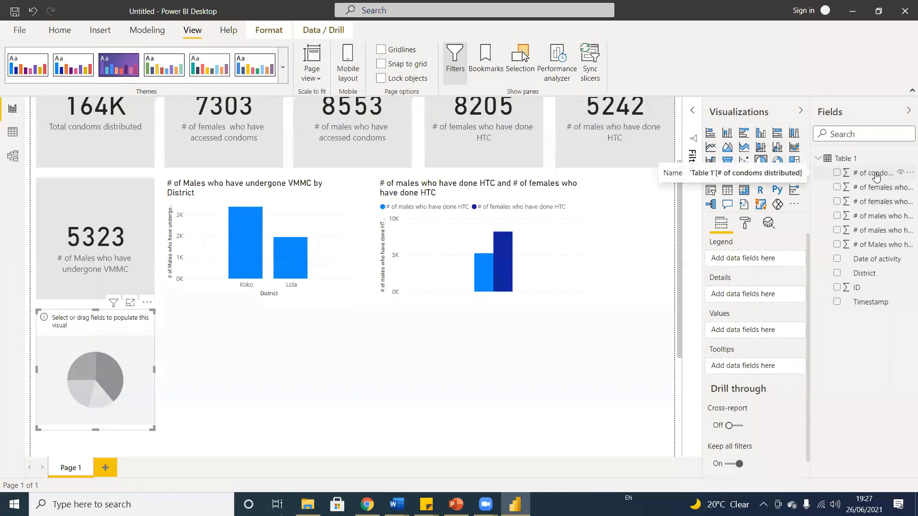
drag(876, 177, 761, 334)
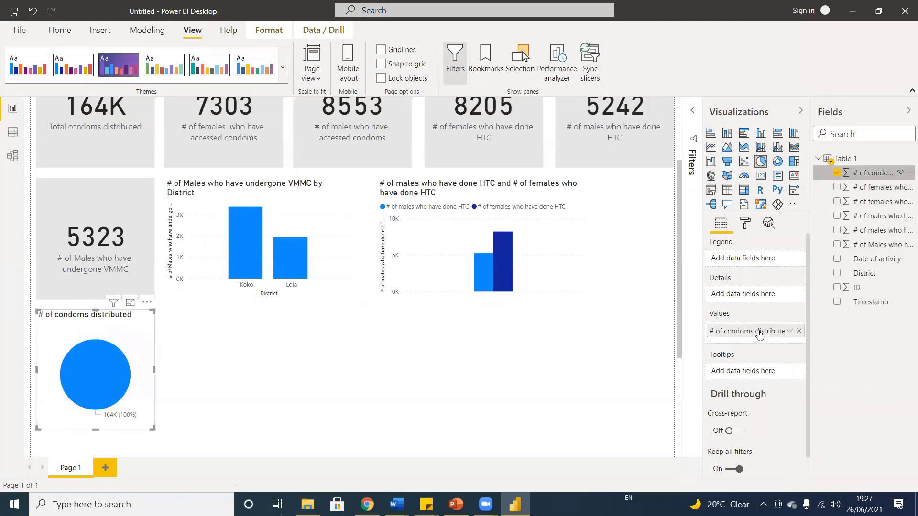
click(837, 172)
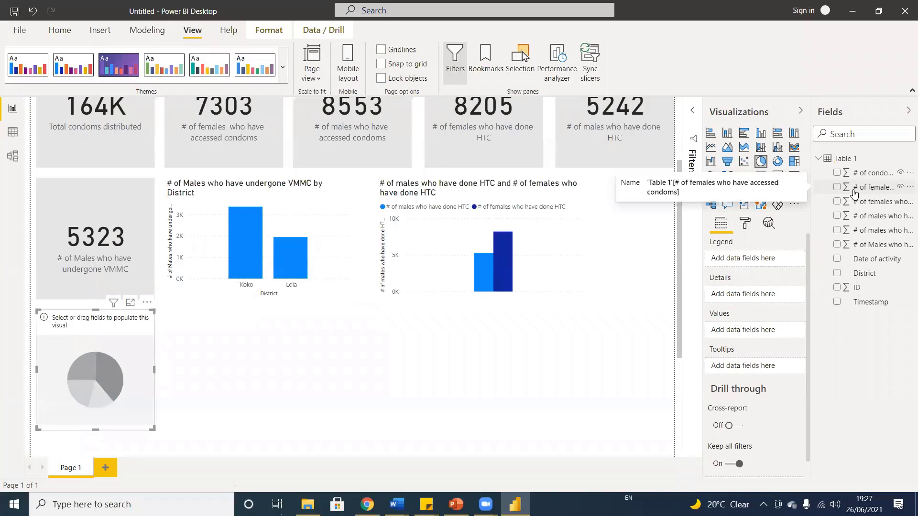
drag(873, 189, 746, 332)
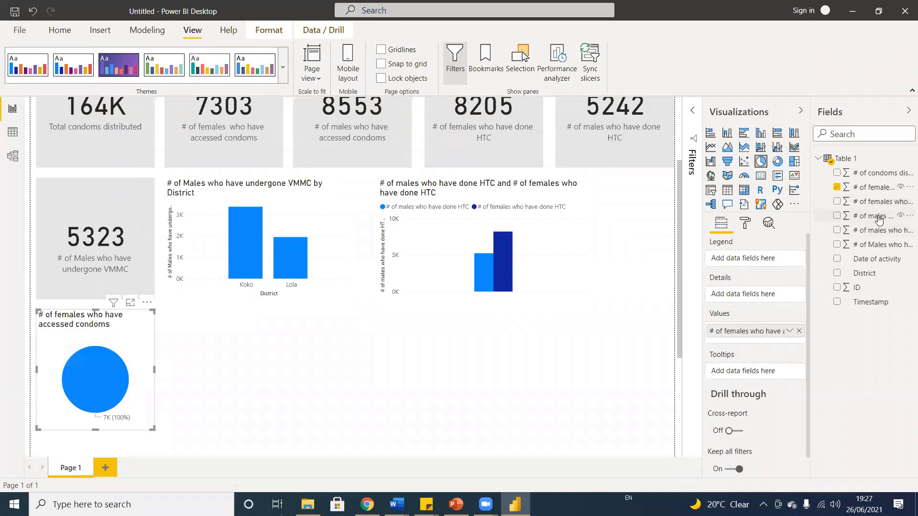
drag(879, 219, 748, 343)
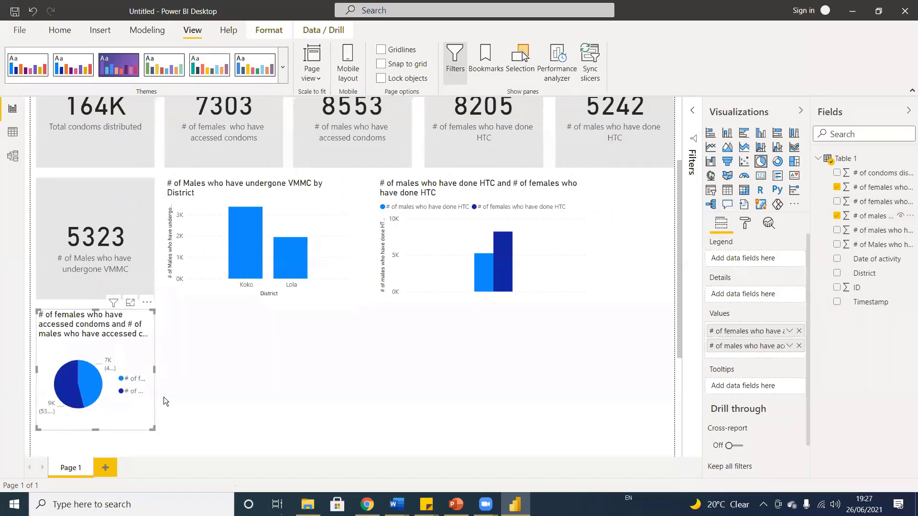
Enlarge the condom access pie chart in both directions and shift it slightly down from the VMMC card
scroll(189, 389, down, 2)
drag(154, 369, 234, 410)
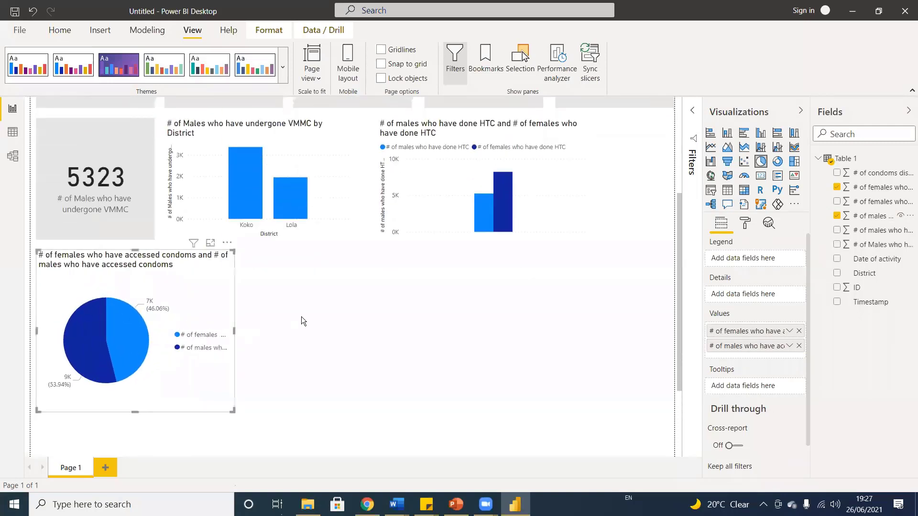
drag(217, 286, 220, 295)
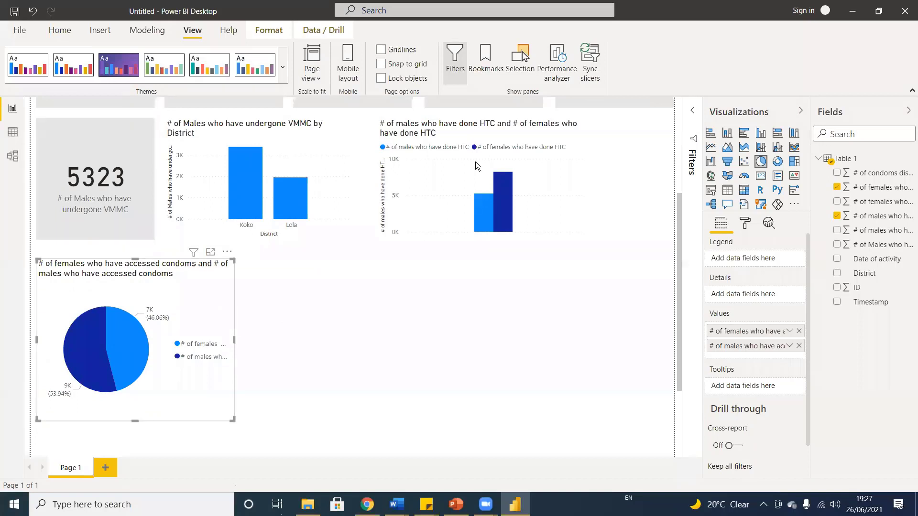
Convert the clustered column chart of males and females who have done HTC into a pie chart
click(531, 158)
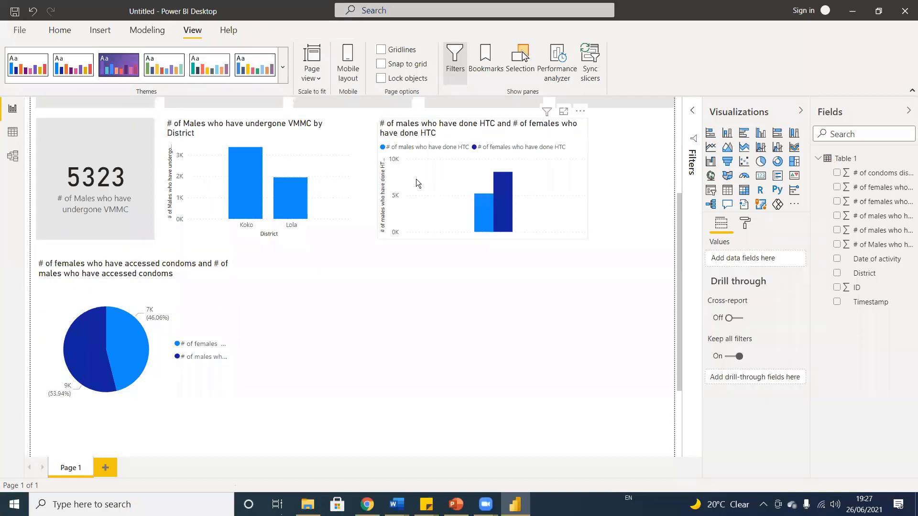
click(449, 177)
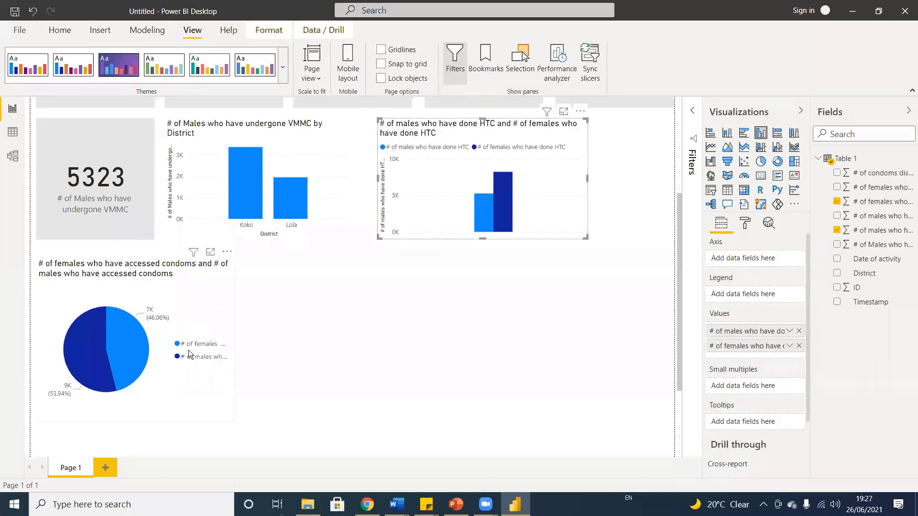
click(543, 395)
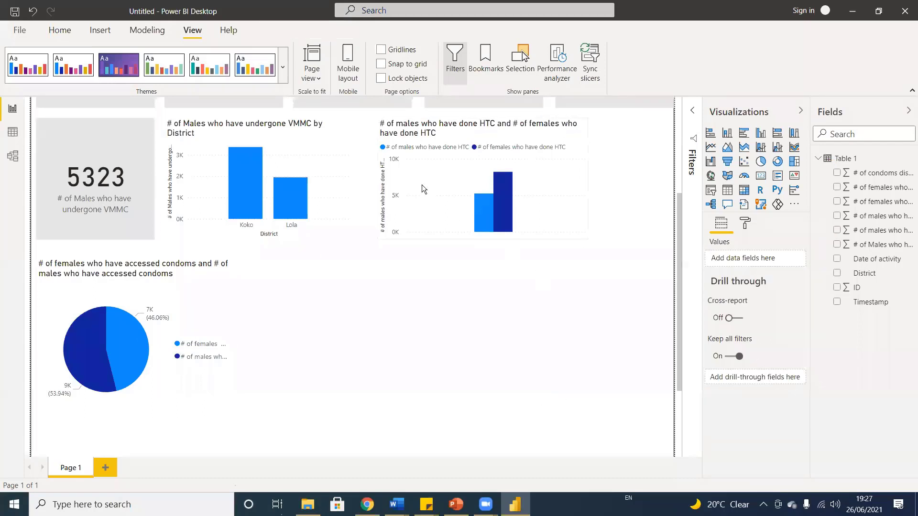
click(411, 212)
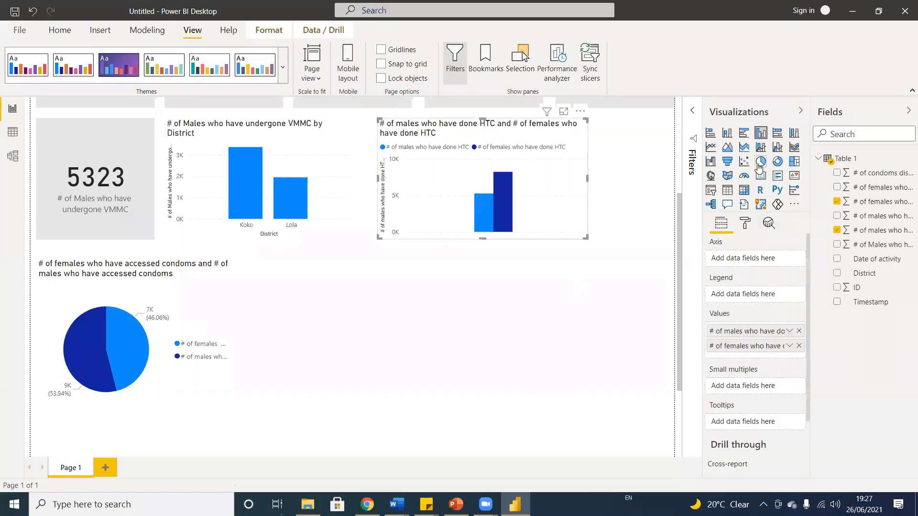
click(759, 162)
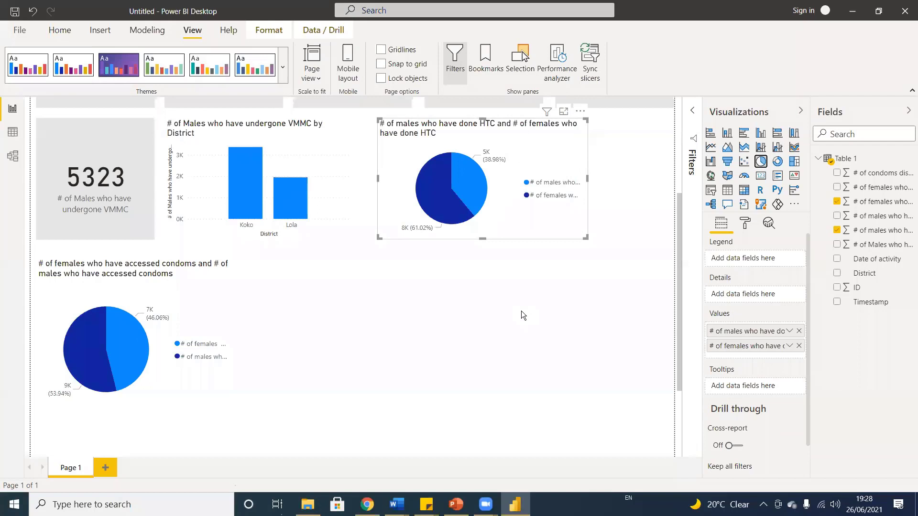
Look over the report page from the summary cards down to the pie charts and clear the visual selection
scroll(471, 425, up, 2)
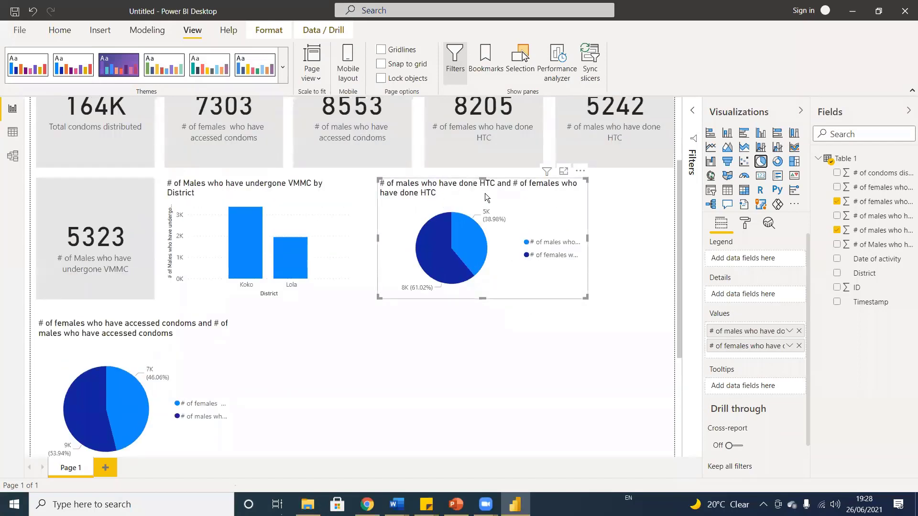
scroll(468, 393, up, 2)
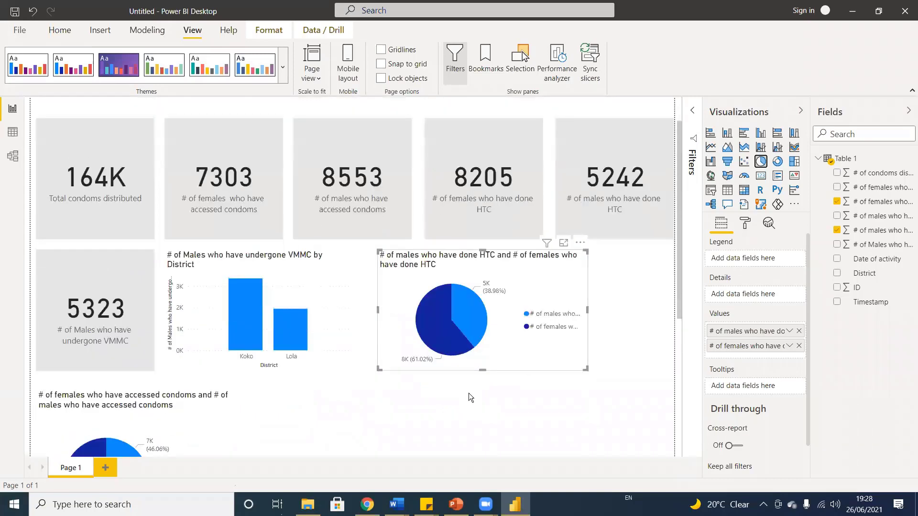
scroll(469, 393, up, 2)
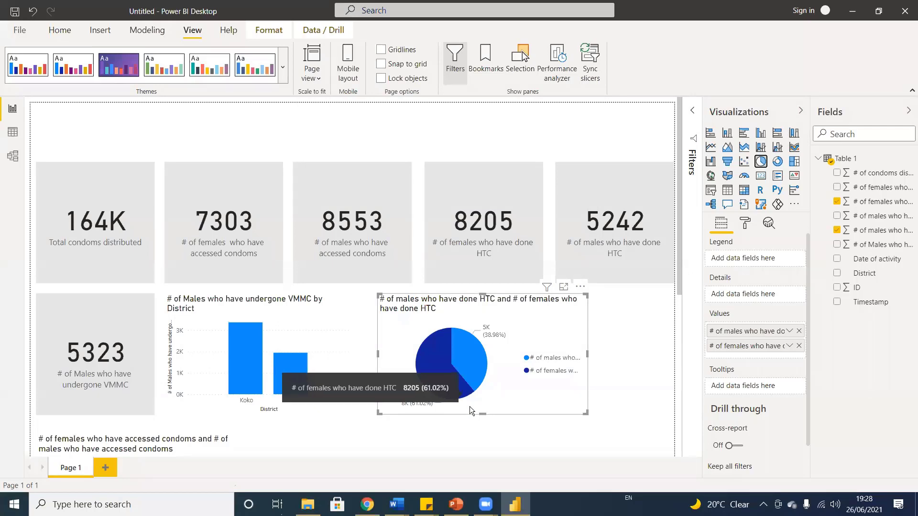
scroll(399, 401, down, 2)
scroll(376, 387, up, 2)
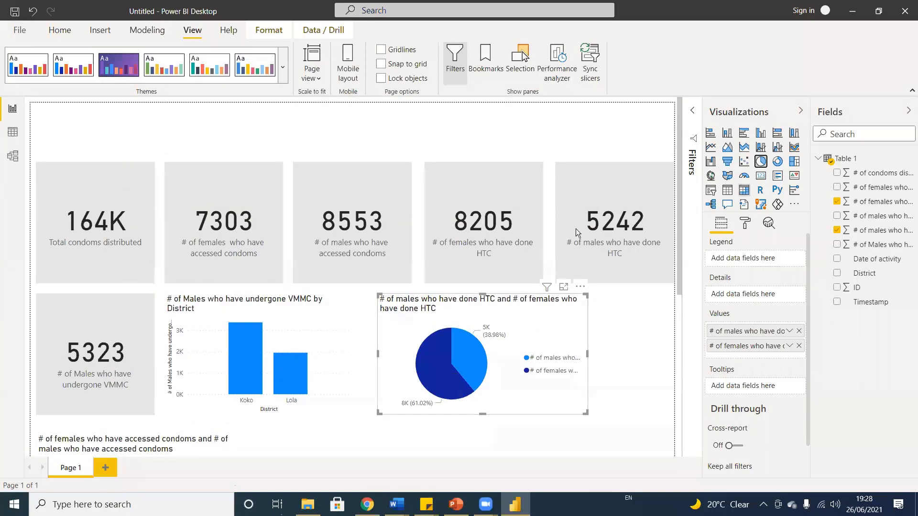
scroll(329, 313, down, 4)
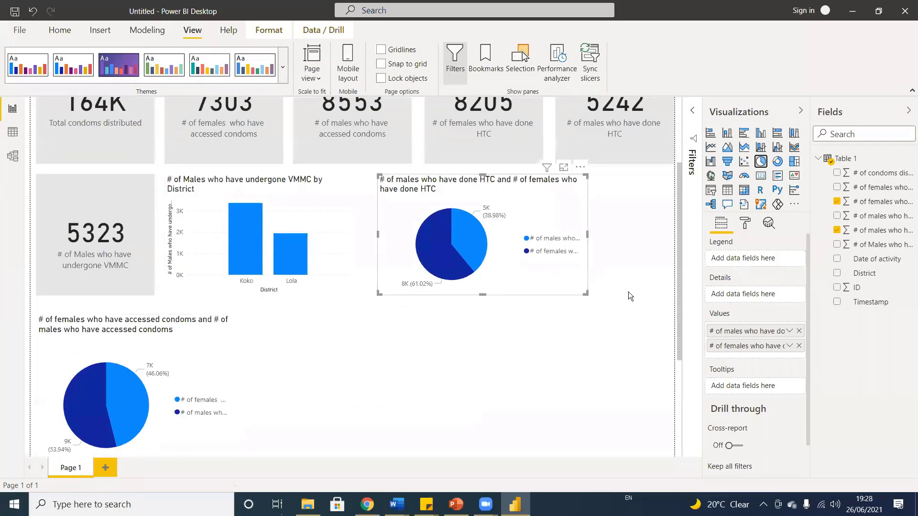
click(632, 324)
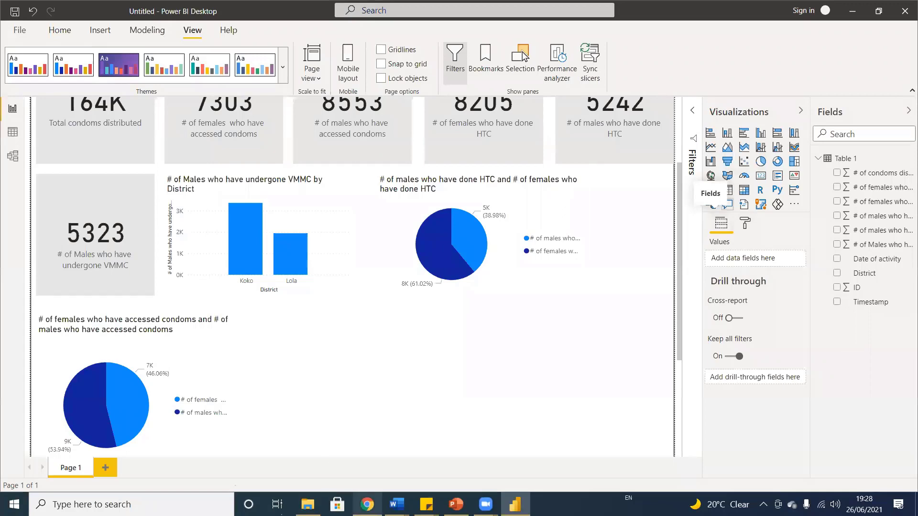
Switch to the PowerPoint presentation, select the course purchase link on slide 32, and minimise the presentation
mouse_move(366, 505)
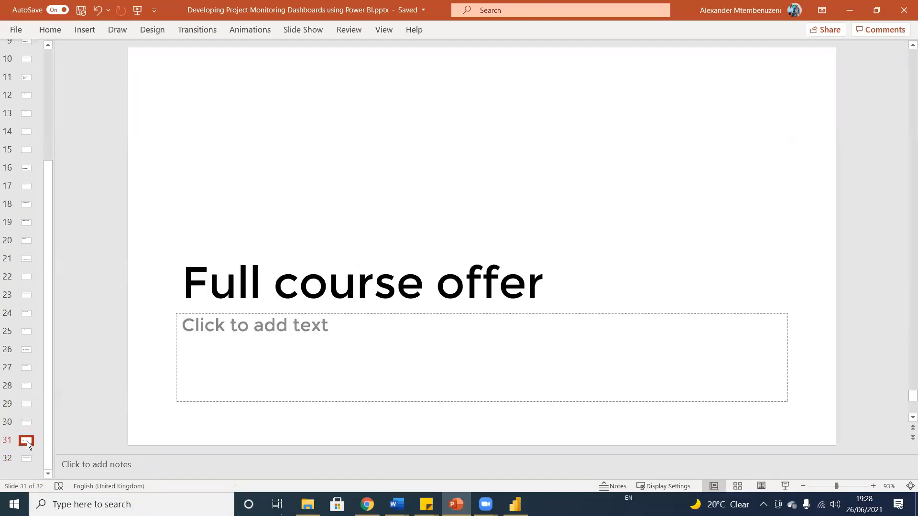
click(26, 458)
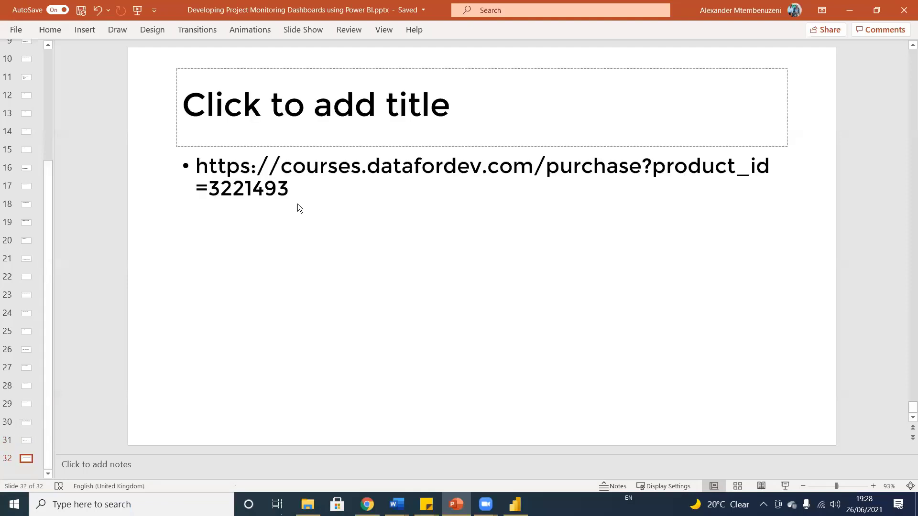
click(289, 193)
drag(289, 193, 196, 165)
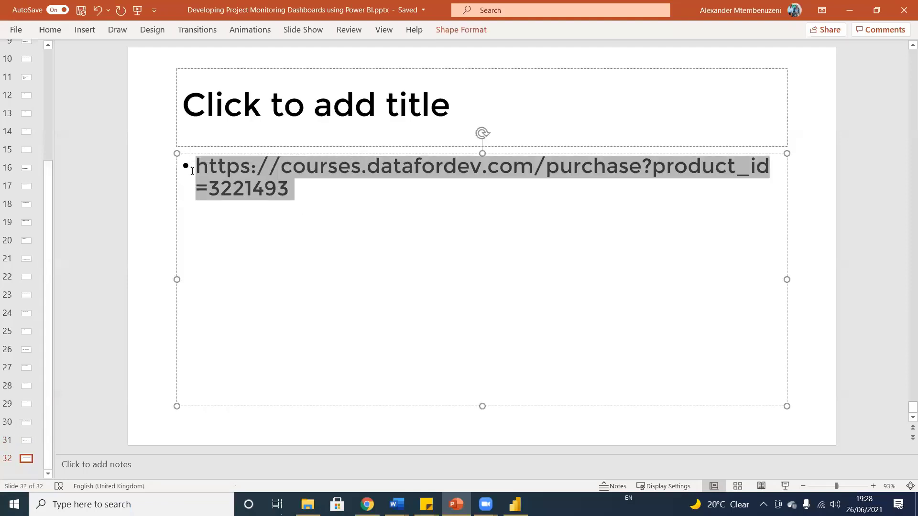
click(849, 9)
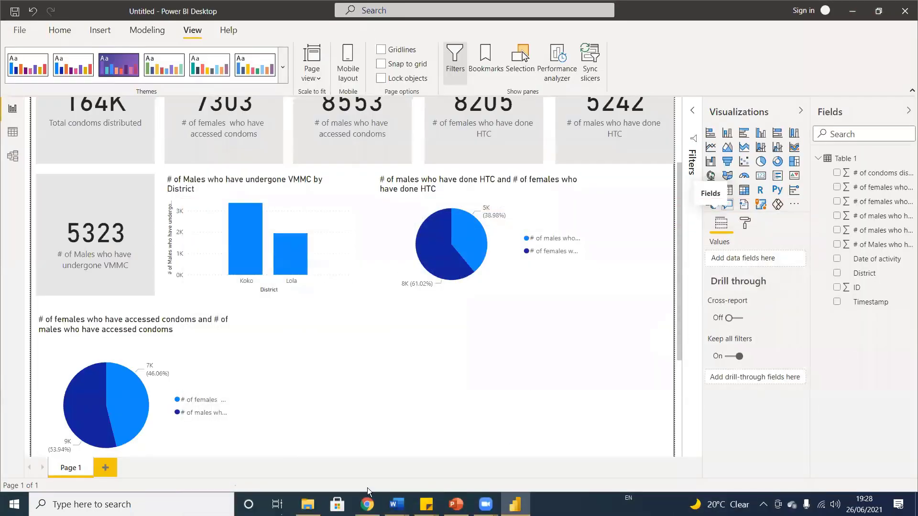
Switch to the response spreadsheet in Chrome, close the Publish to the web dialog, and return to Power BI Desktop
click(367, 503)
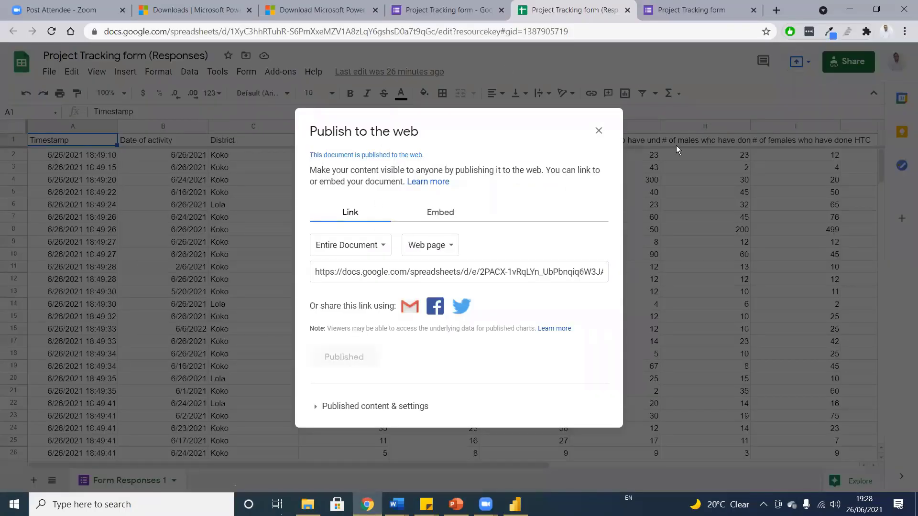
click(598, 130)
key(alt+Tab)
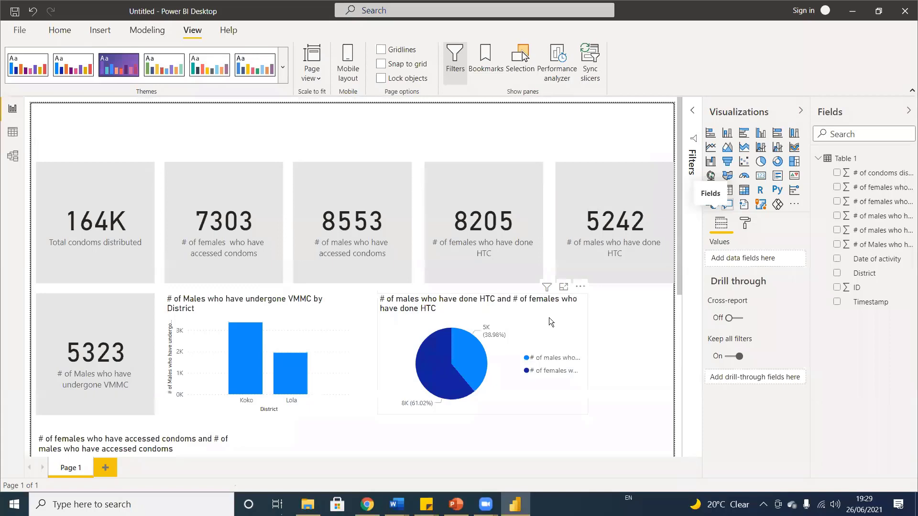
Save the report as a Power BI file named Project Tracking in the Live sessions folder
scroll(549, 318, down, 2)
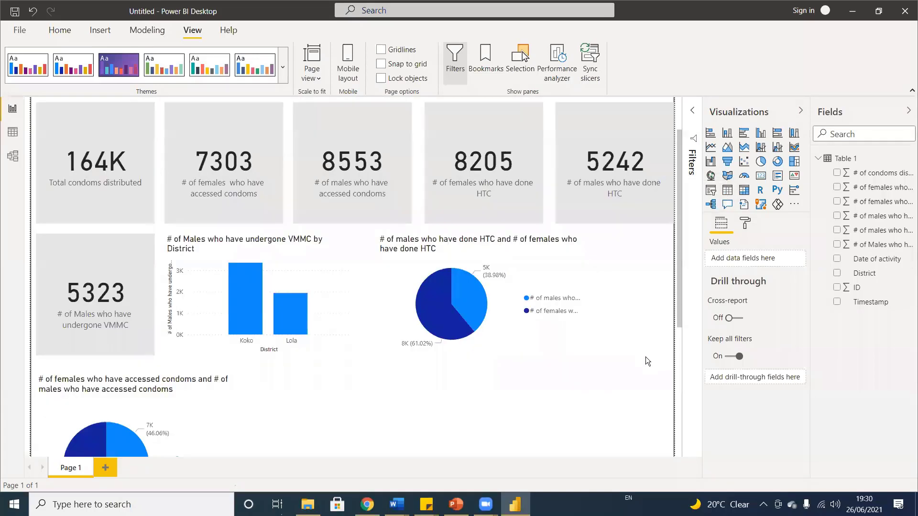
click(18, 30)
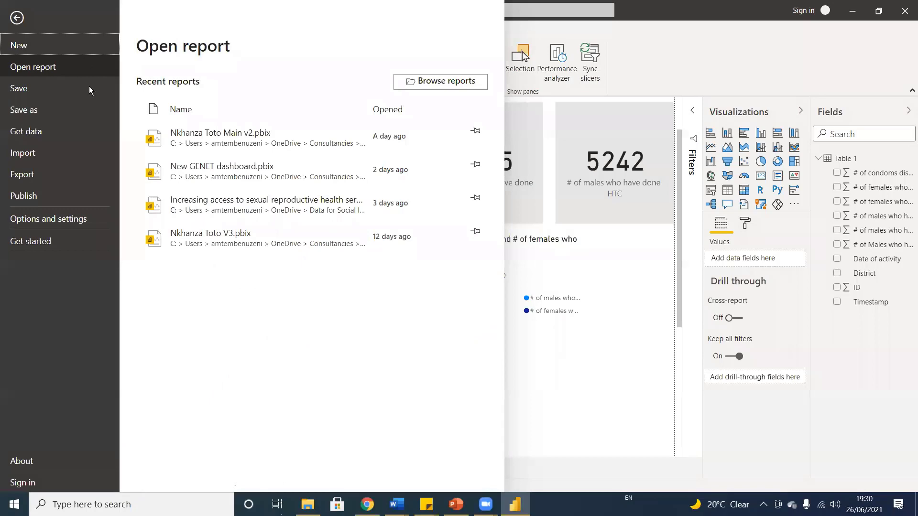
click(17, 18)
click(19, 31)
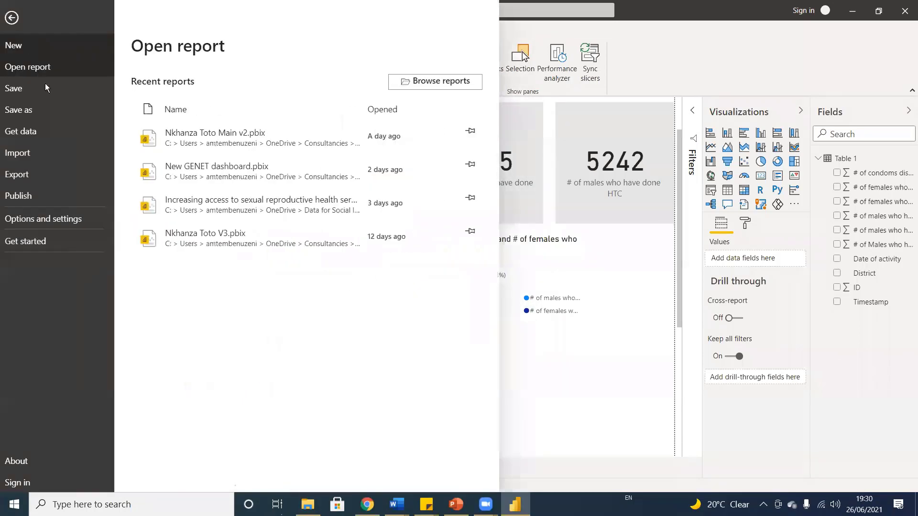
key(Escape)
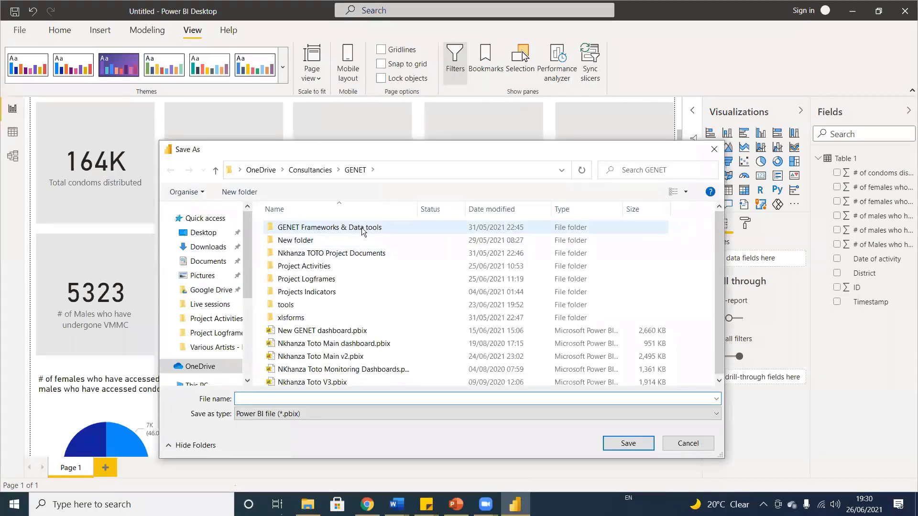
scroll(201, 292, down, 2)
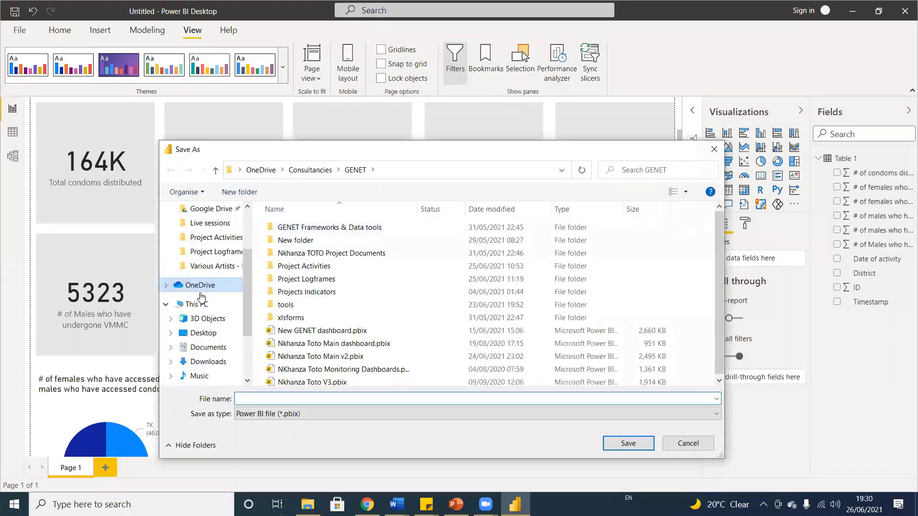
click(201, 286)
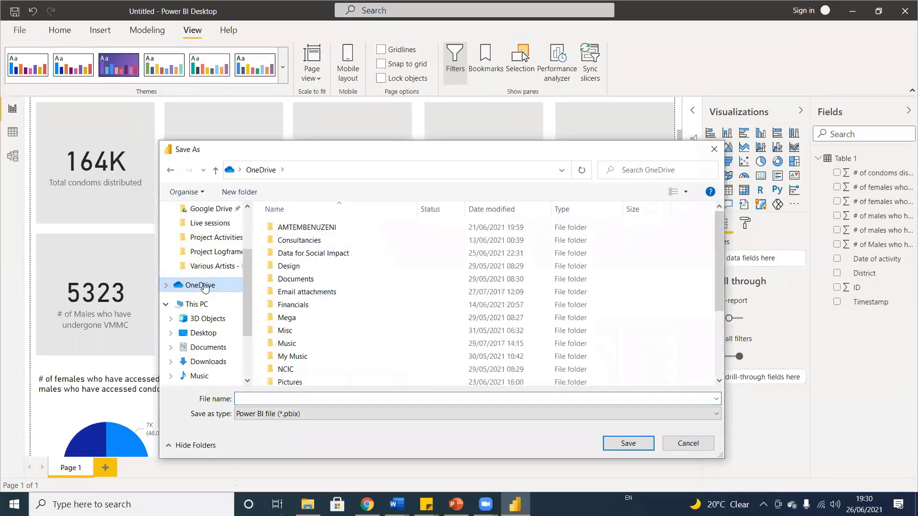
click(218, 224)
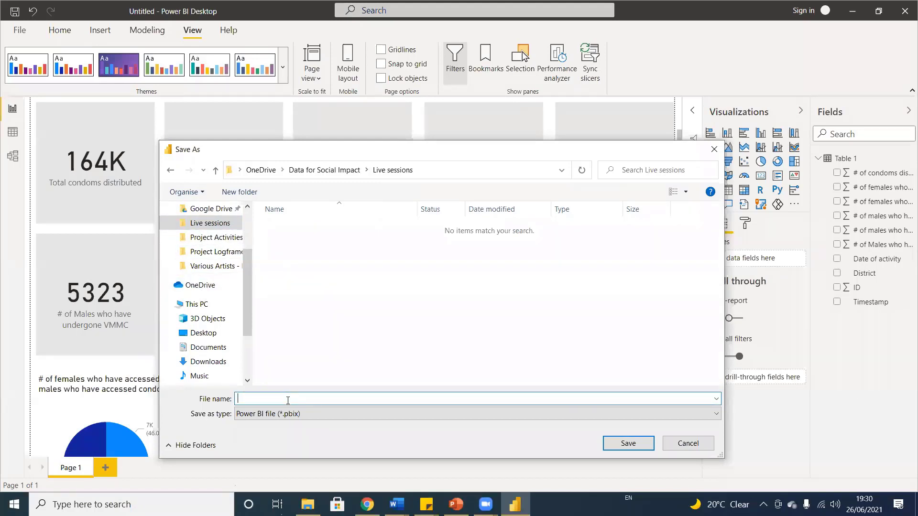
click(288, 400)
text(Project Tracking)
key(Return)
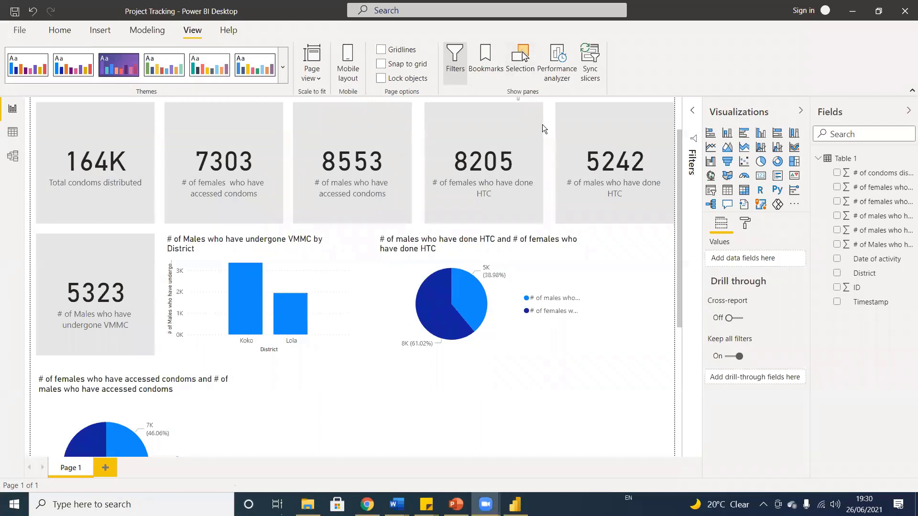
Widen the Fields pane and add a calculated column to Table 1 named Total who accessed condoms
scroll(542, 125, up, 2)
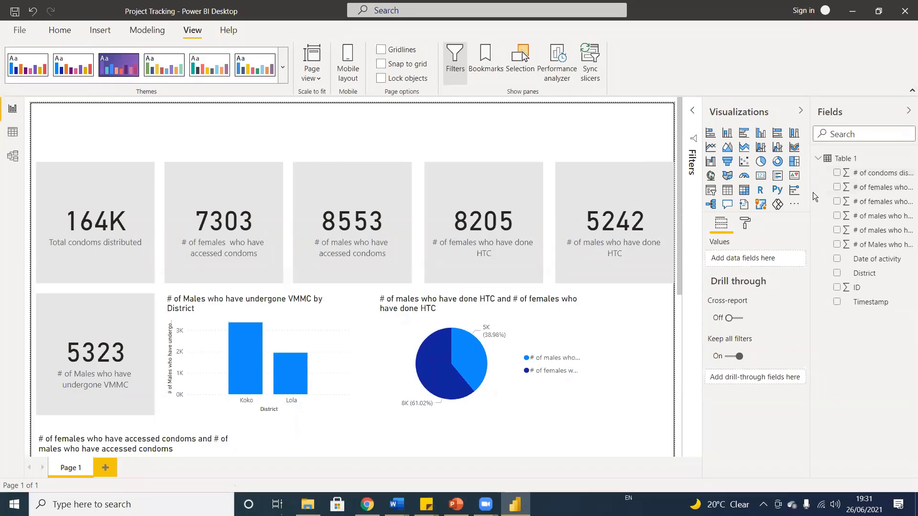
drag(812, 193, 788, 193)
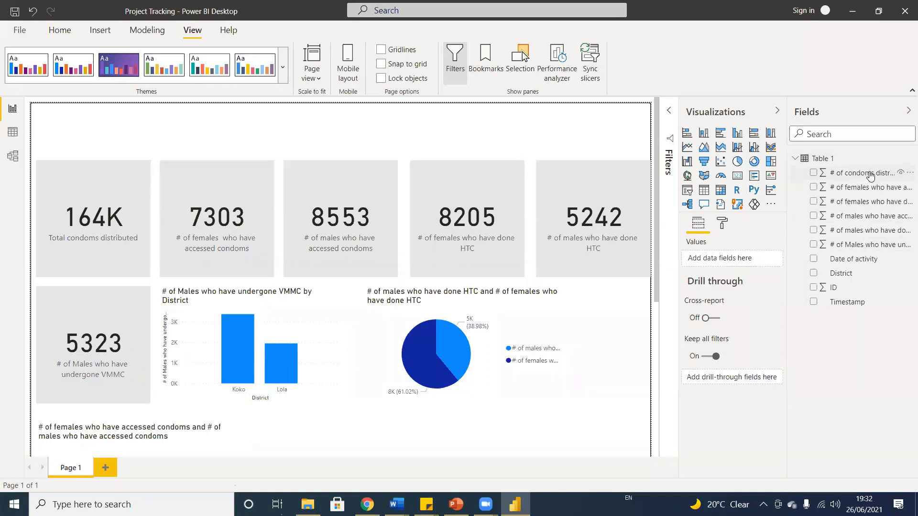
right_click(866, 201)
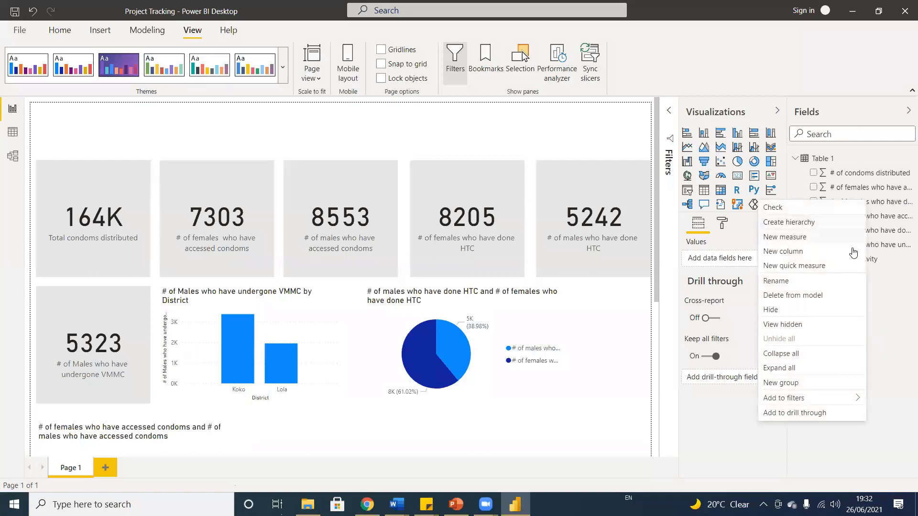
click(813, 252)
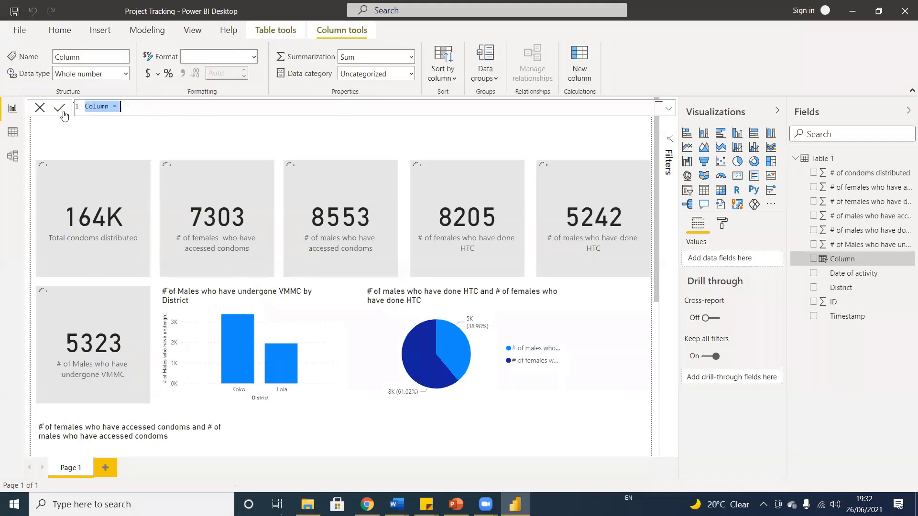
double_click(97, 106)
text(Tota)
text(l )
text(who accesse)
text(d cp)
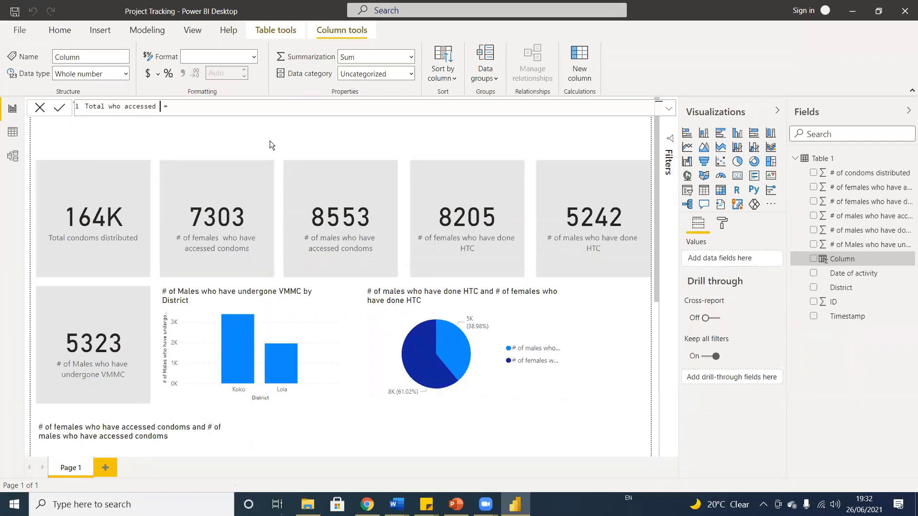
key(BackSpace)
text(o)
text(ndoms)
text(#)
key(BackSpace)
Start the new column's formula with the Table 1 field # of females who have accessed condoms
text(Table)
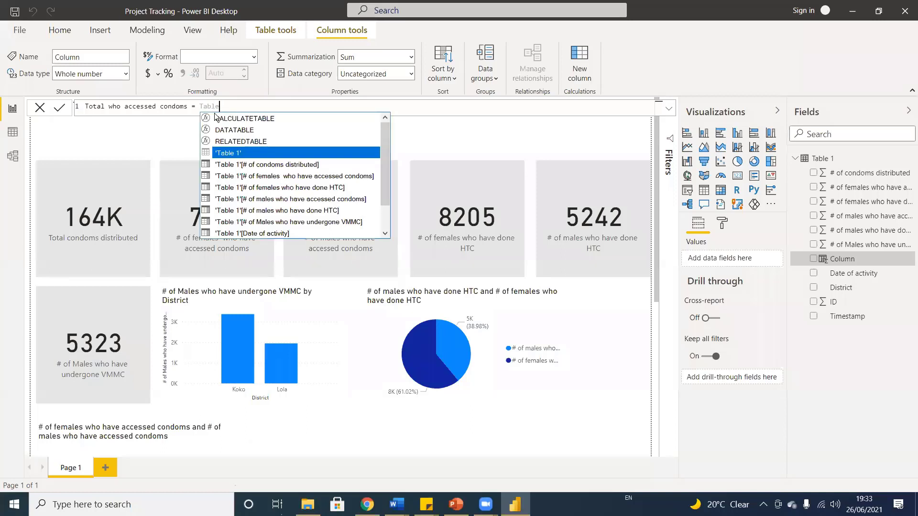
scroll(294, 186, down, 2)
scroll(294, 185, down, 1)
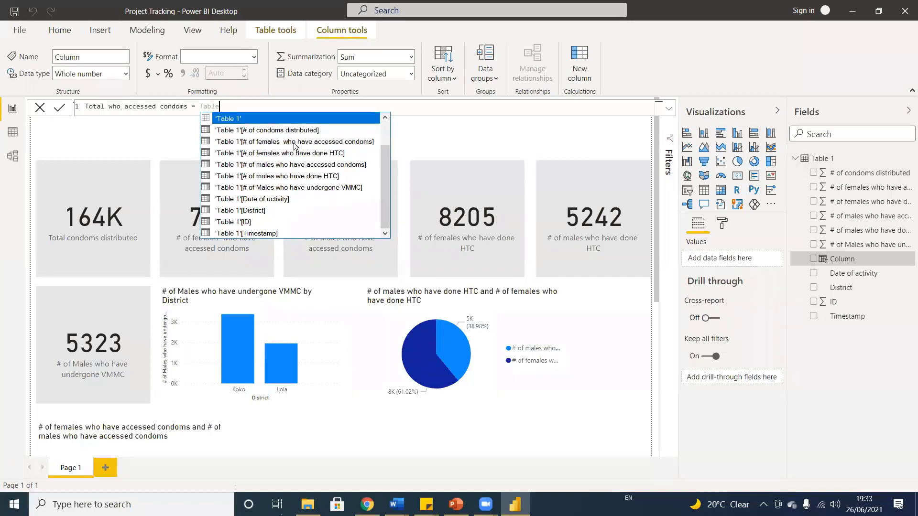
key(Down)
key(Down)
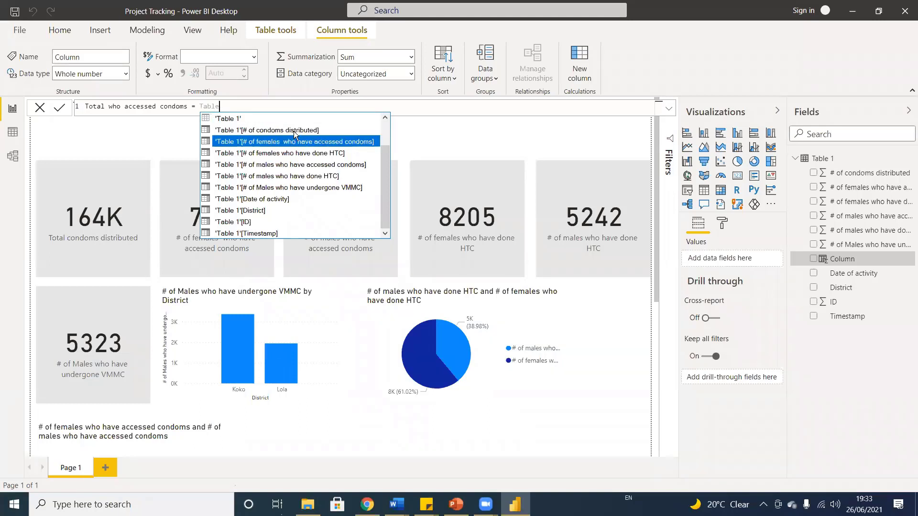
key(Tab)
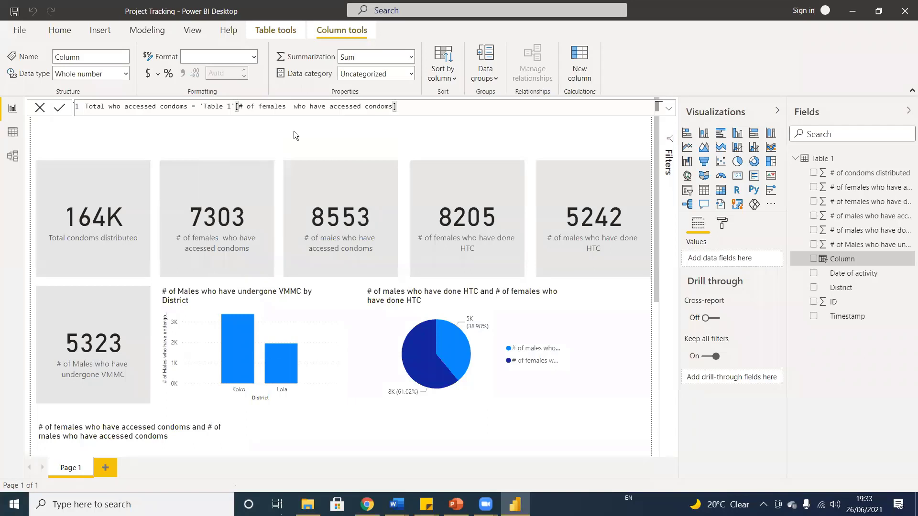
Add the Table 1 field # of males who have accessed condoms to the formula as a sum and commit the column
text(+Tab)
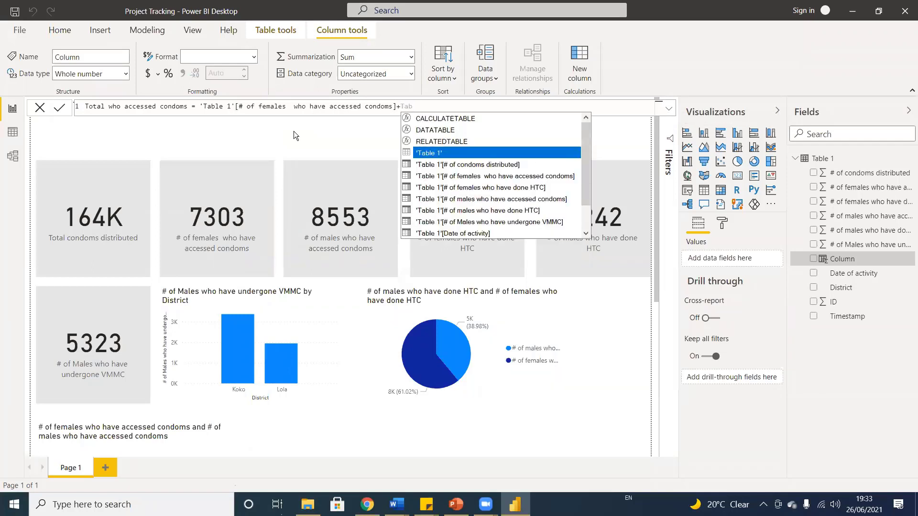
key(Down)
key(Down)
key(Down)
key(Down)
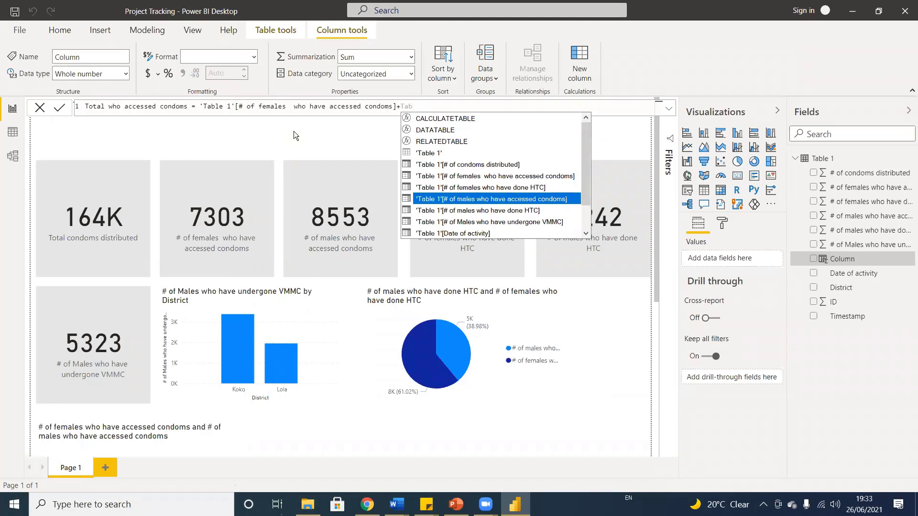
key(Tab)
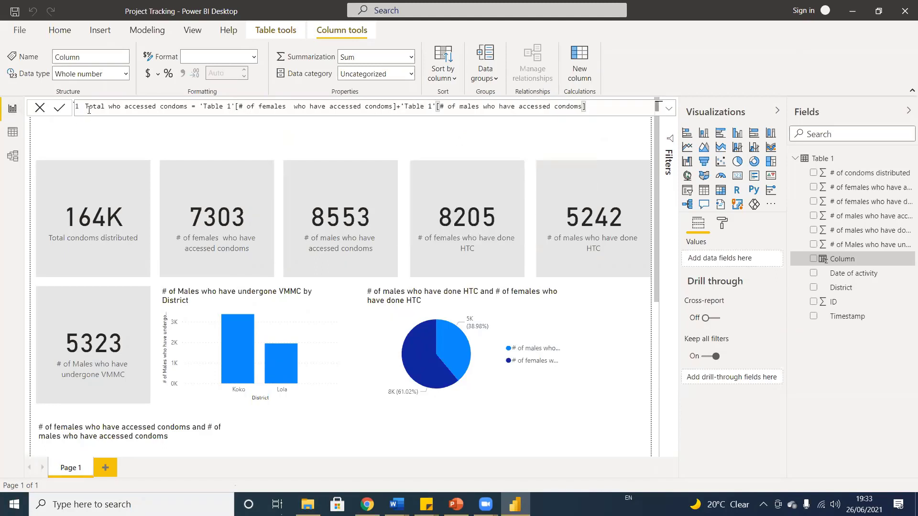
drag(203, 106, 359, 107)
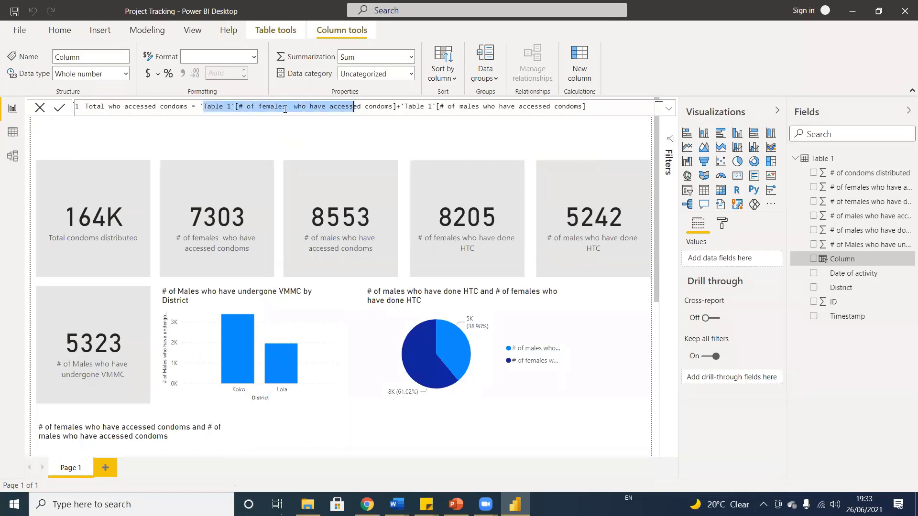
click(284, 106)
drag(244, 106, 444, 106)
click(433, 106)
click(596, 106)
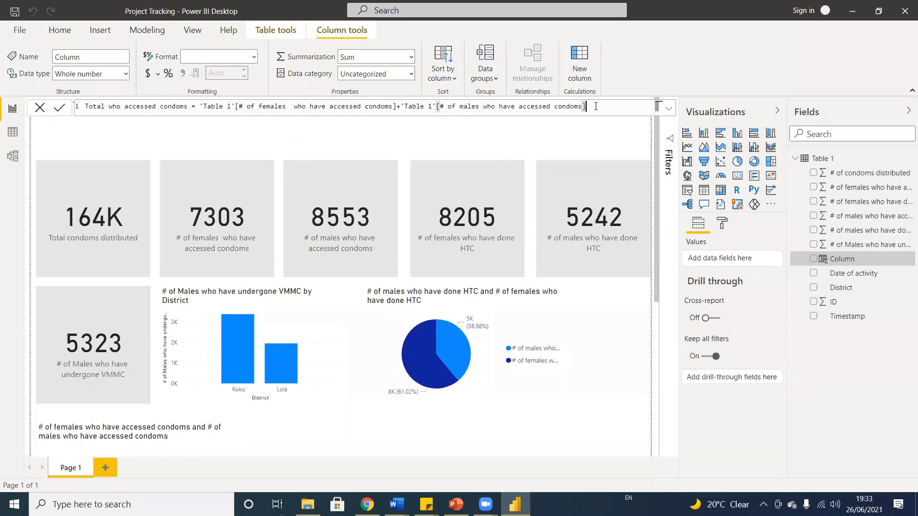
key(Return)
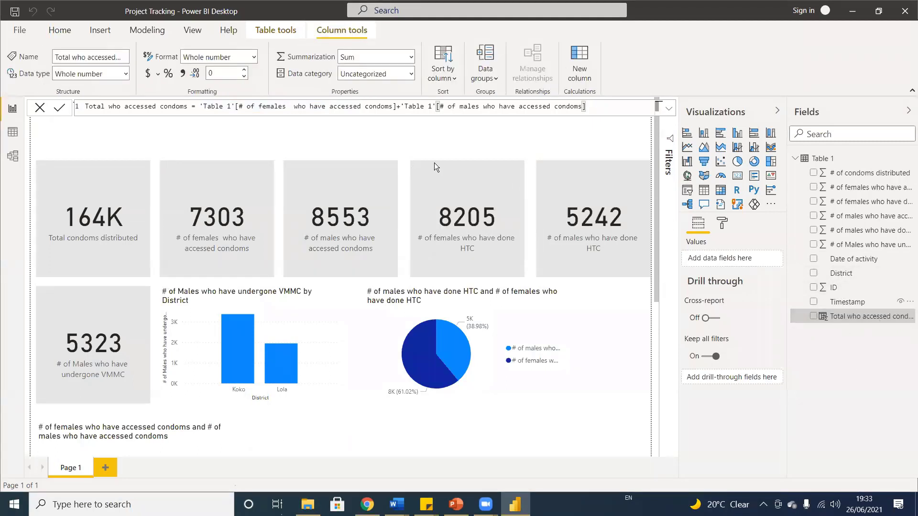
Examine the Total who accessed condoms column in the table data and return to the report page
click(12, 132)
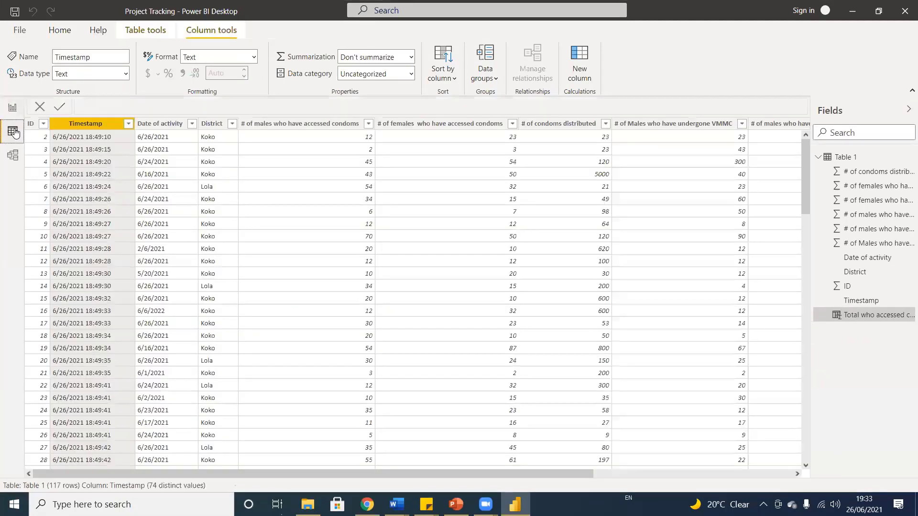
drag(289, 472, 560, 467)
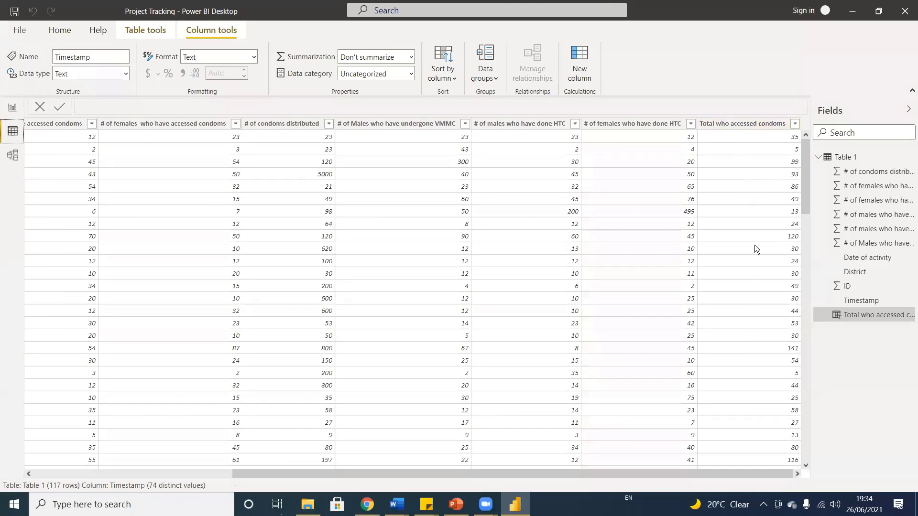
click(10, 111)
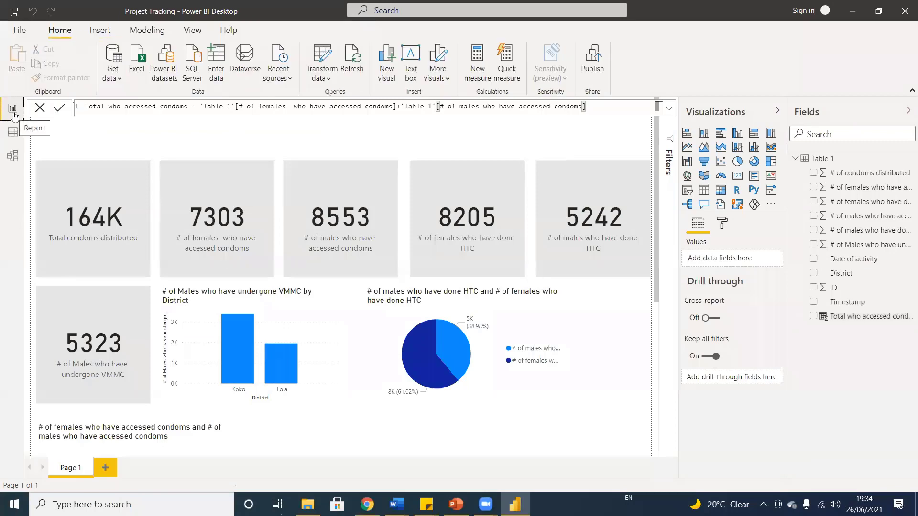
Add a pie chart beside the condom access pie with Total who accessed condoms as values and District as legend
scroll(565, 399, down, 5)
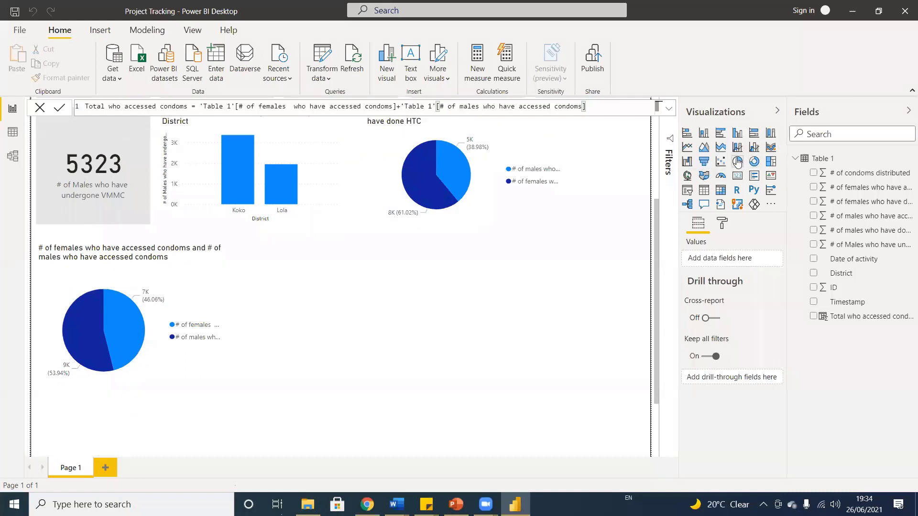
click(736, 161)
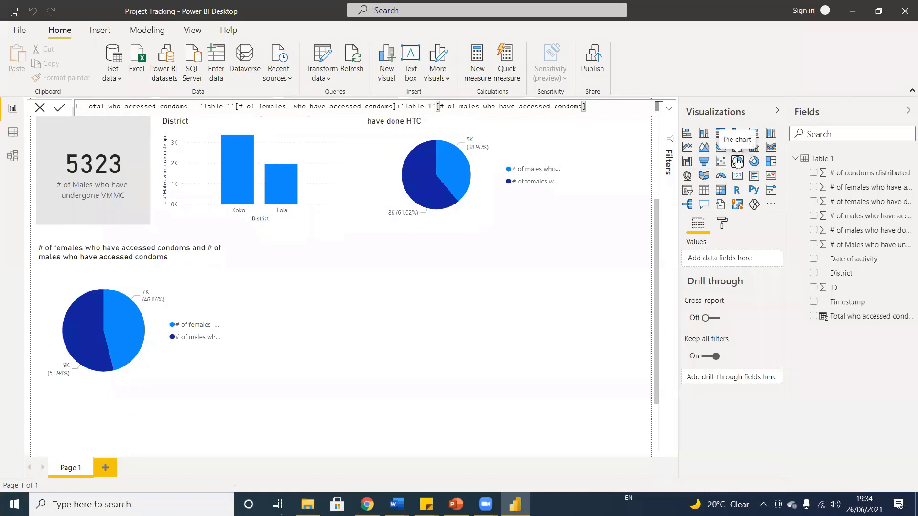
drag(131, 363, 378, 167)
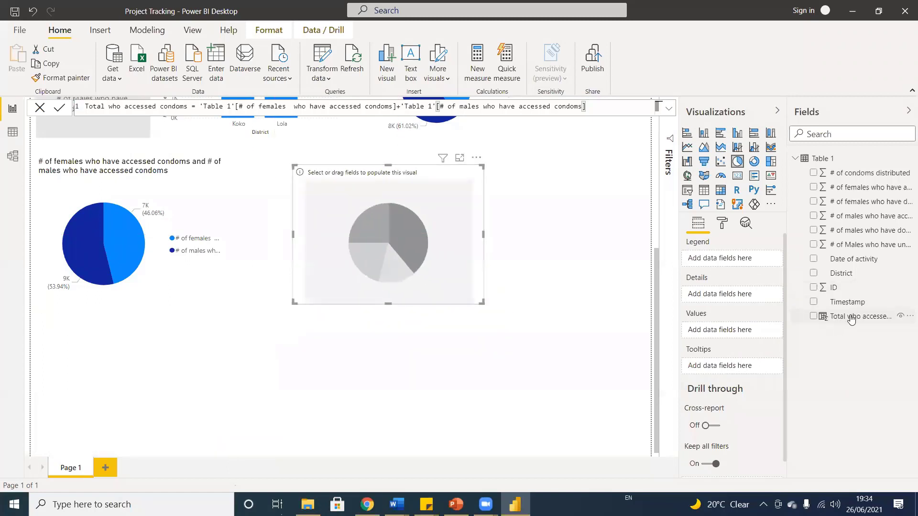
drag(852, 320, 747, 330)
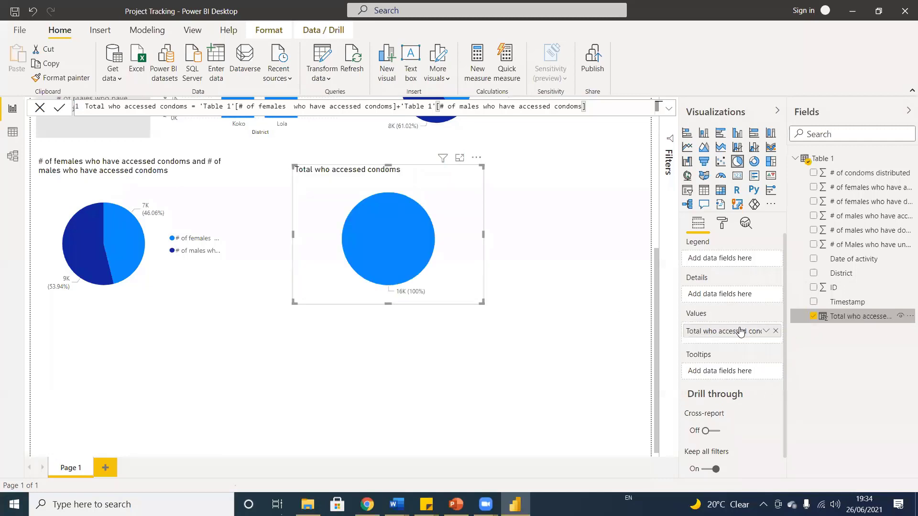
drag(844, 276, 722, 259)
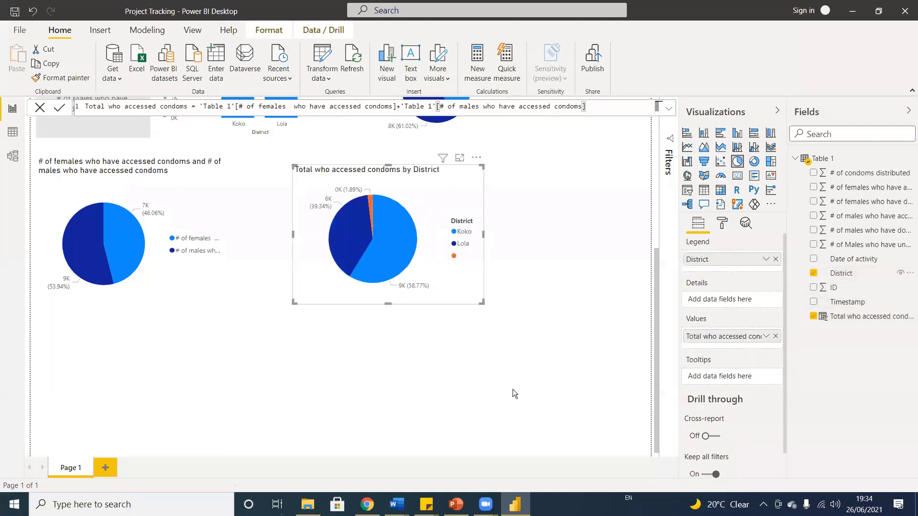
Filter the new pie chart by District so that only Koko and Lola are included
scroll(442, 344, up, 3)
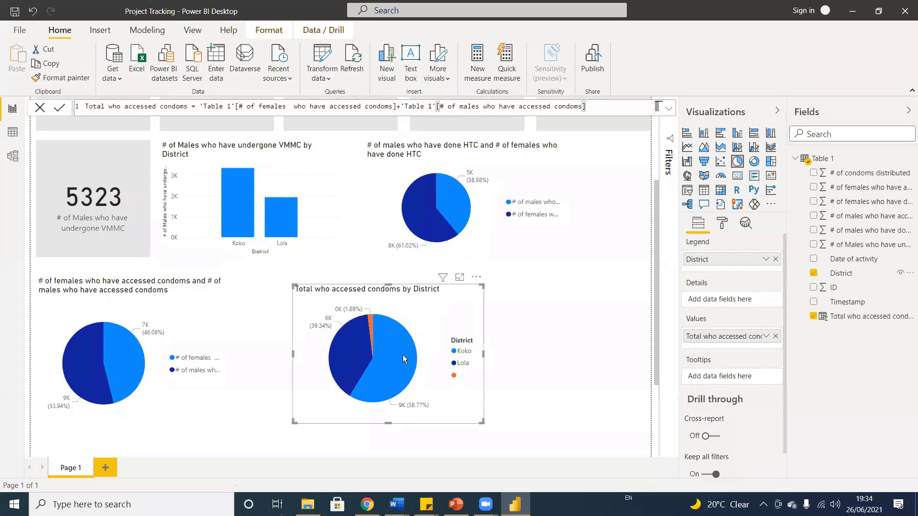
mouse_move(369, 387)
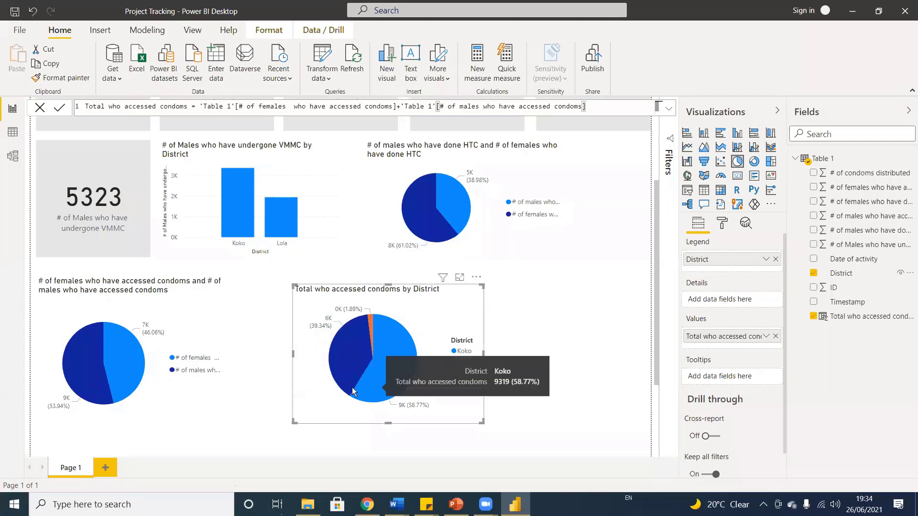
click(672, 135)
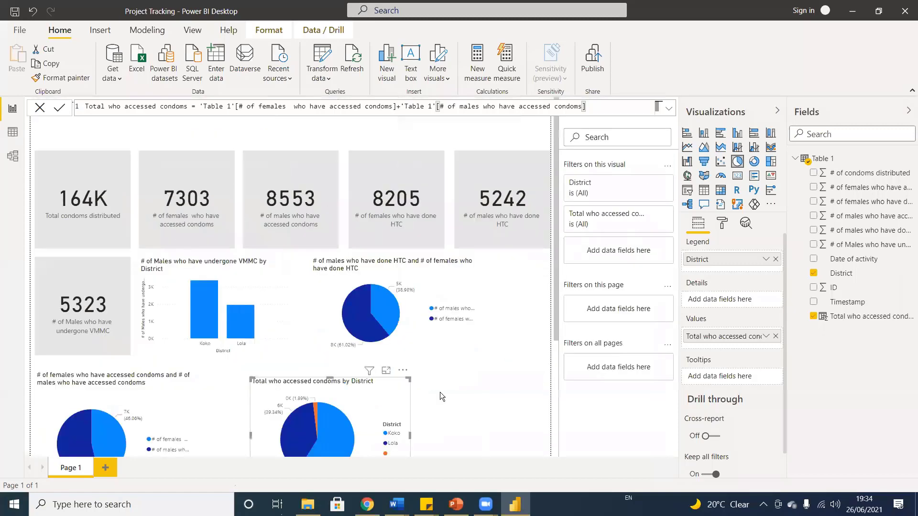
scroll(507, 382, down, 1)
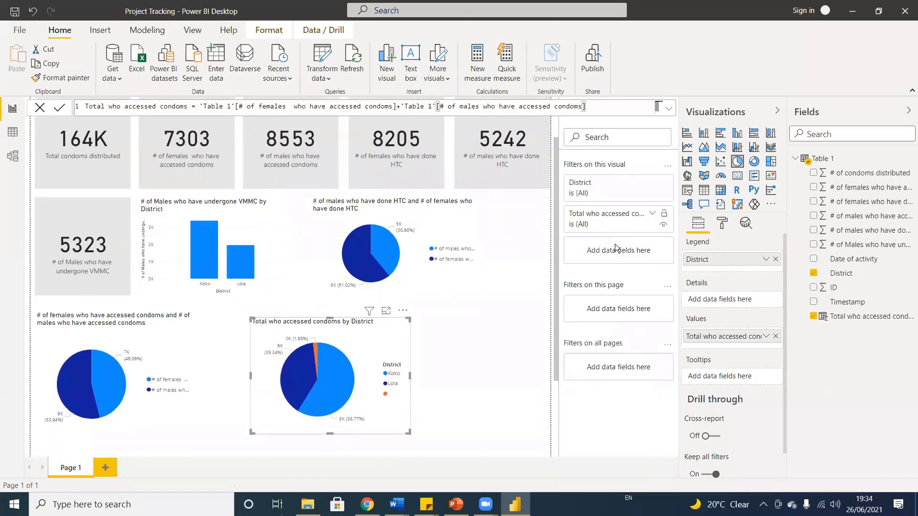
click(614, 224)
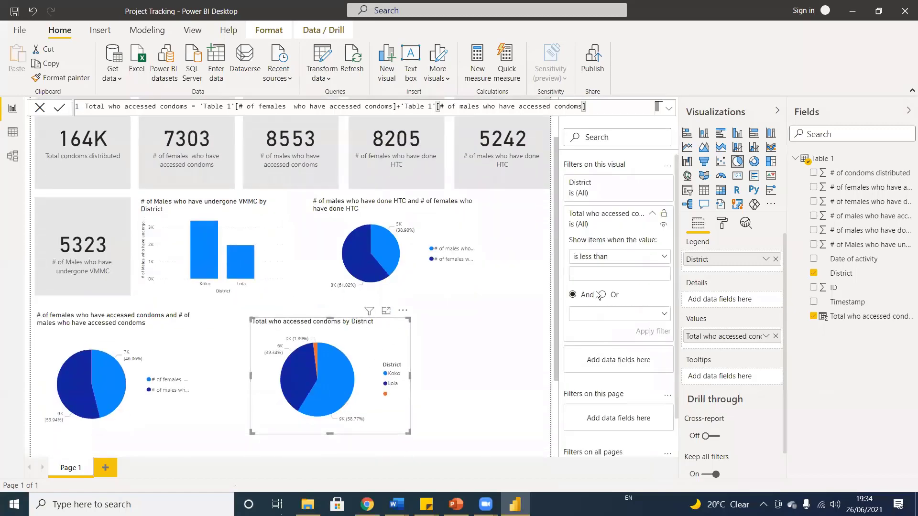
click(601, 188)
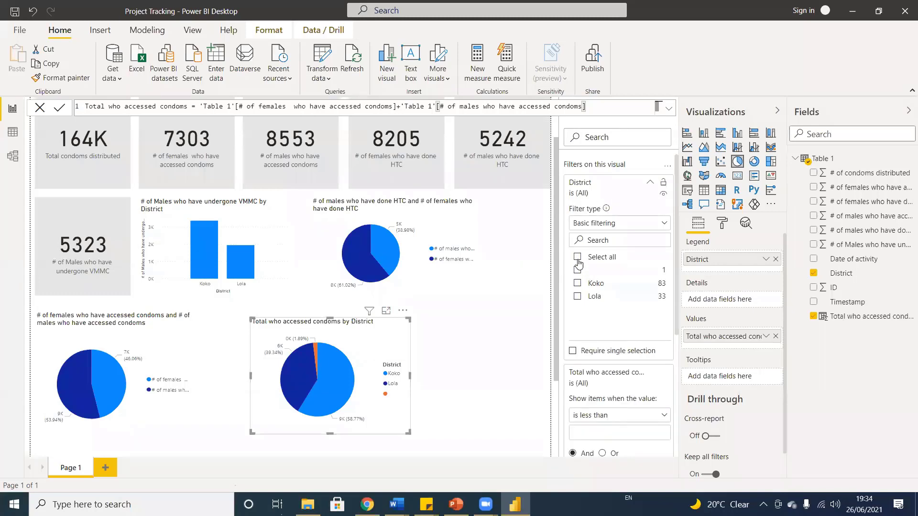
click(577, 283)
click(578, 296)
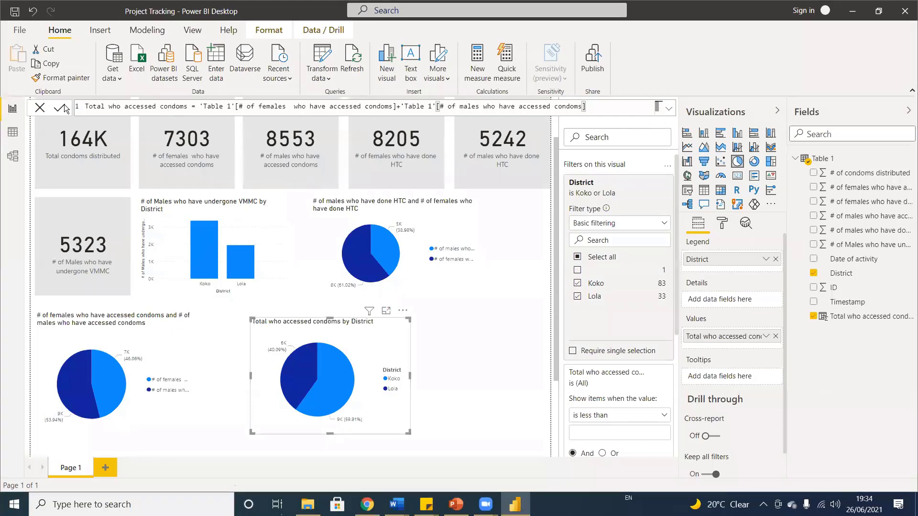
Clear the chart selection and put away the formula bar and the Filters pane
click(493, 383)
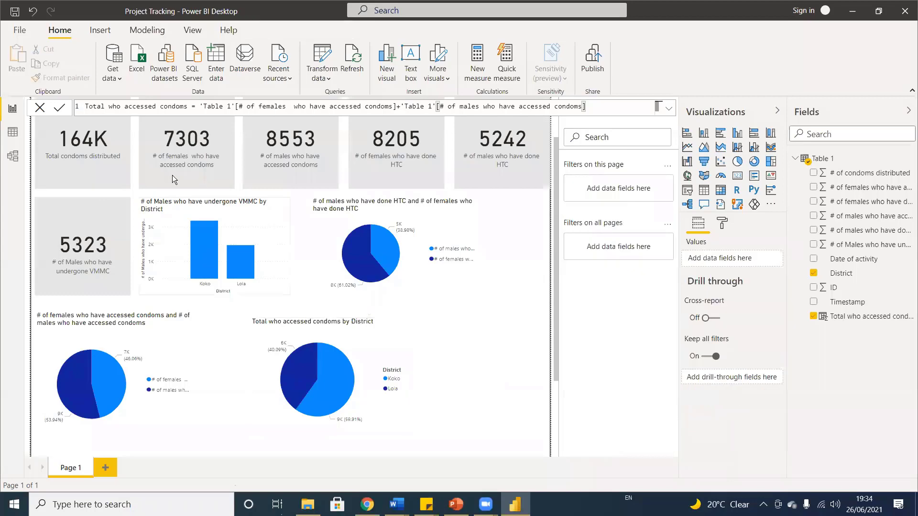
click(40, 109)
click(669, 111)
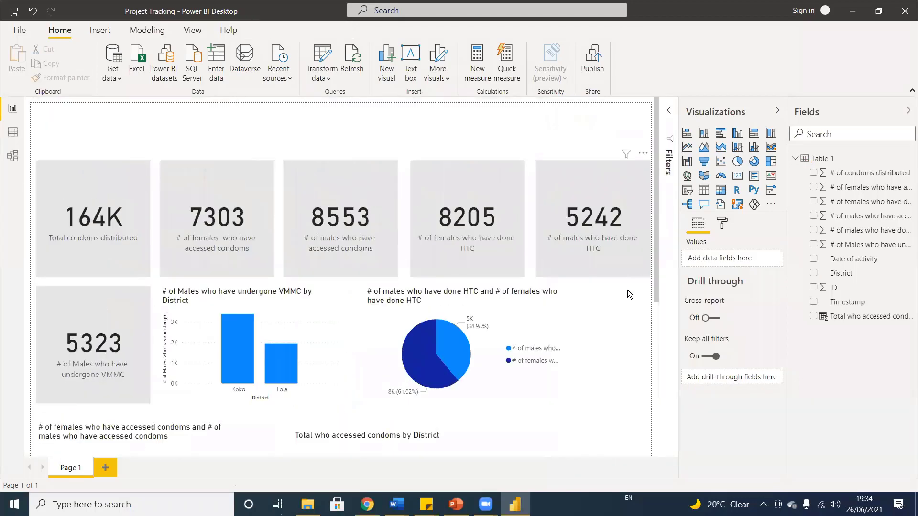
scroll(622, 297, down, 5)
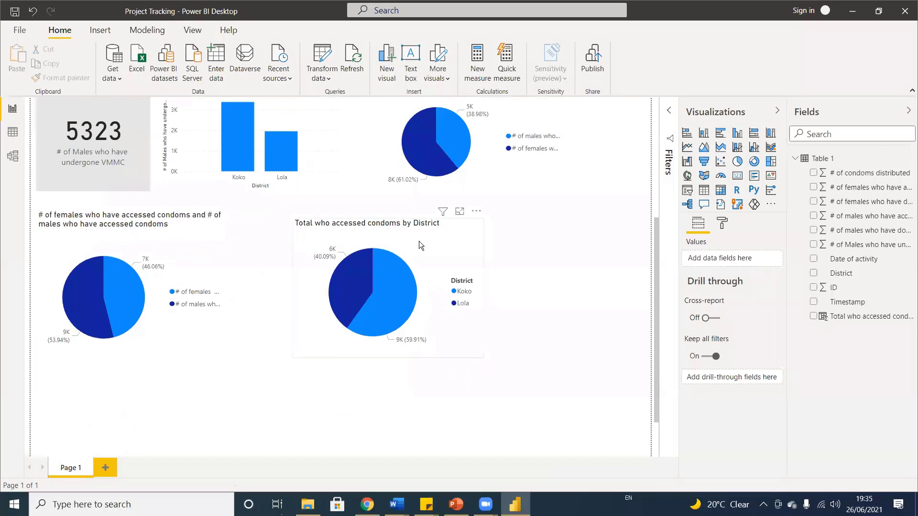
scroll(419, 241, up, 5)
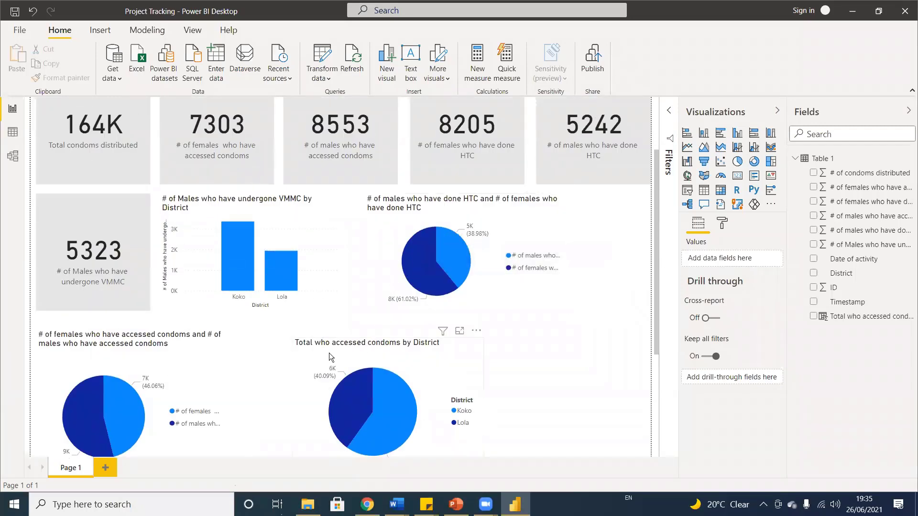
scroll(506, 346, down, 3)
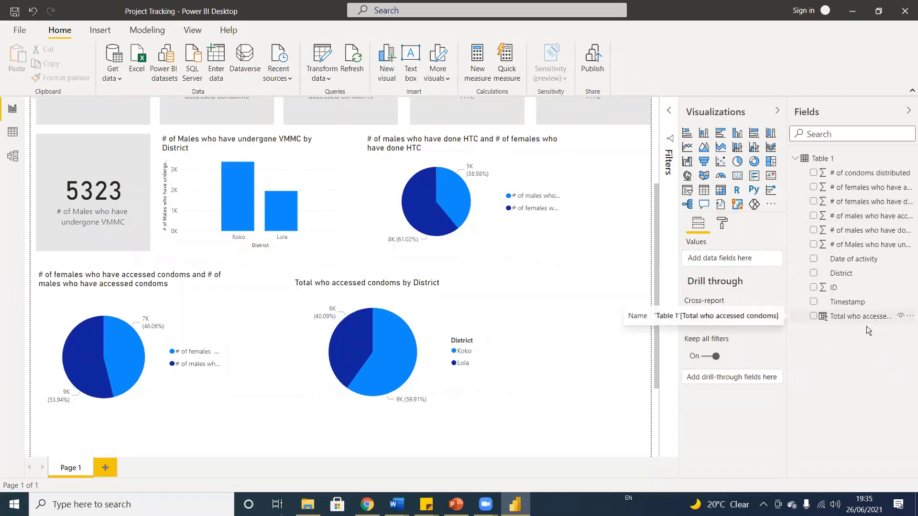
Review the columns of Table 1 in the data view and return to the report page
click(12, 131)
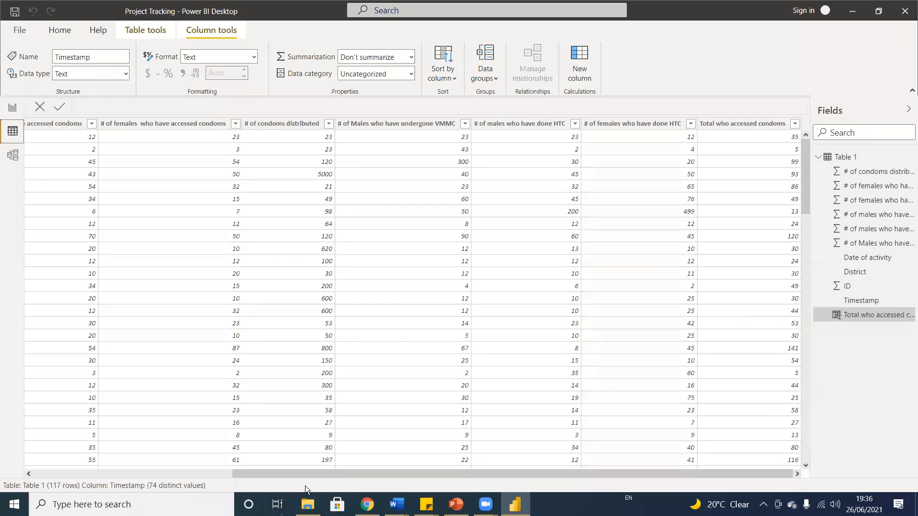
click(13, 108)
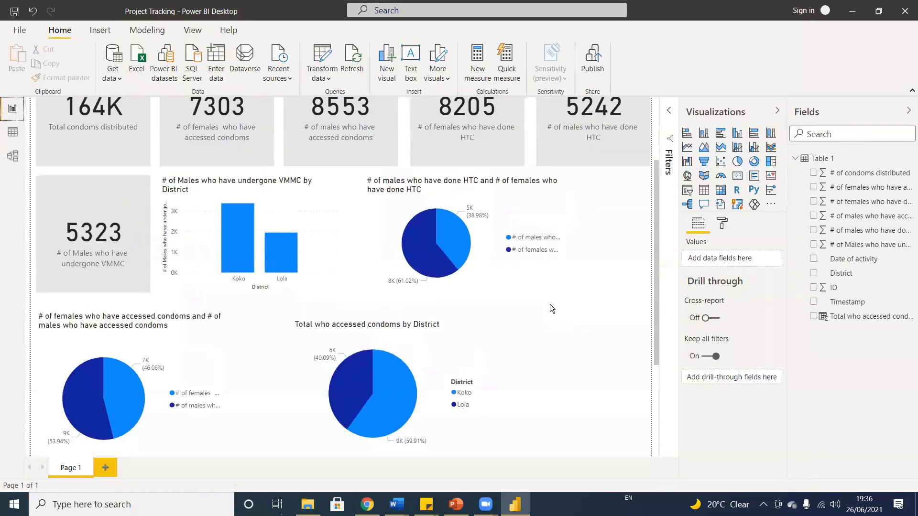
scroll(549, 304, down, 3)
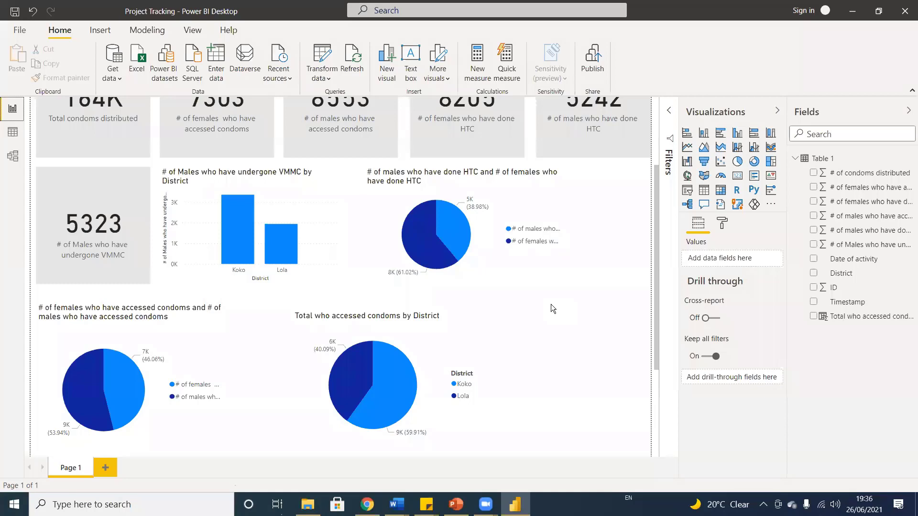
scroll(551, 304, up, 5)
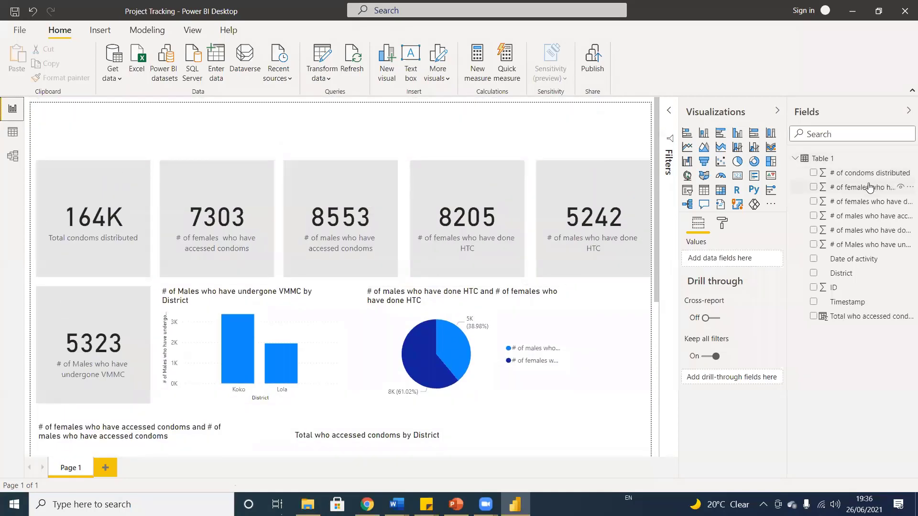
Create a new measure in Table 1 and name it Number of clinics
right_click(870, 187)
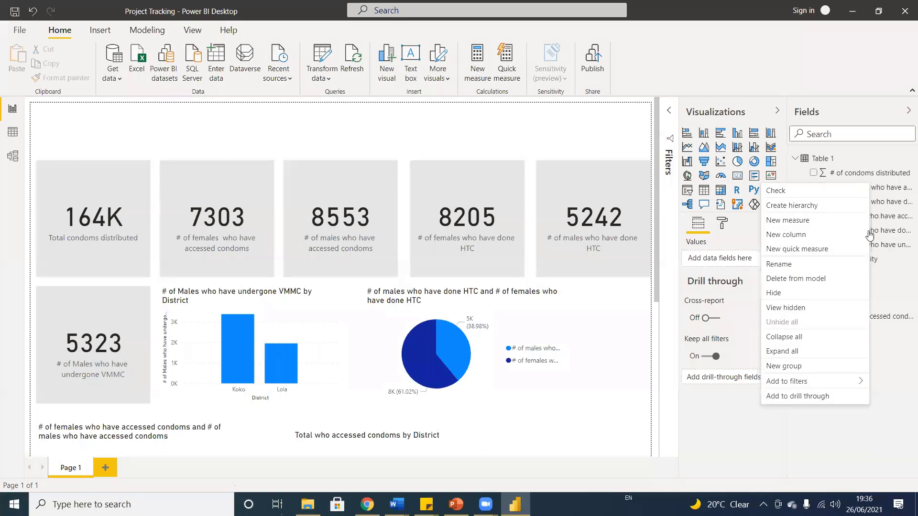
click(786, 222)
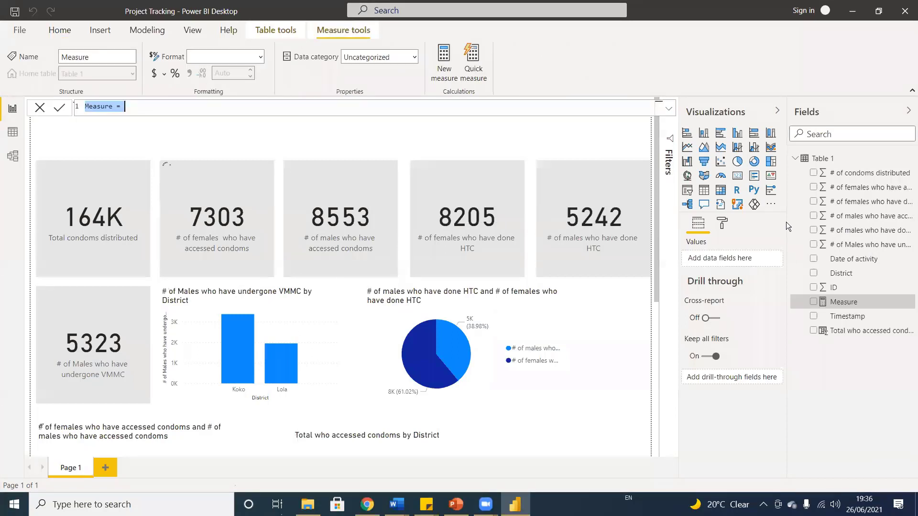
double_click(95, 106)
text(Number of clinics)
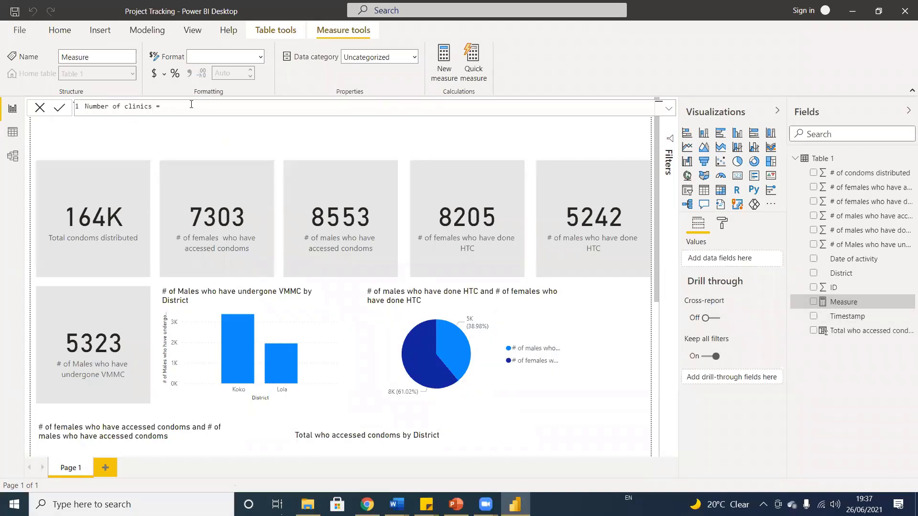
Define the Number of clinics measure as COUNT('Table 1'[ID]) and commit the formula
text(count)
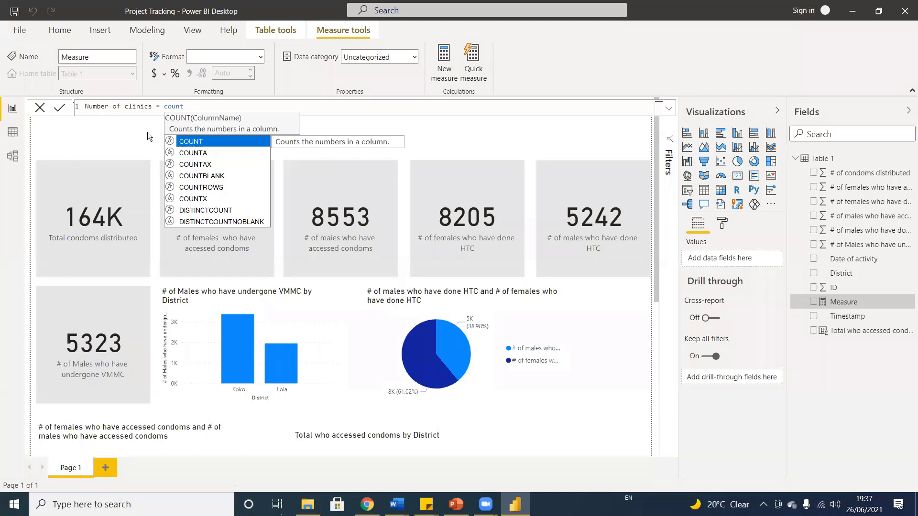
click(205, 144)
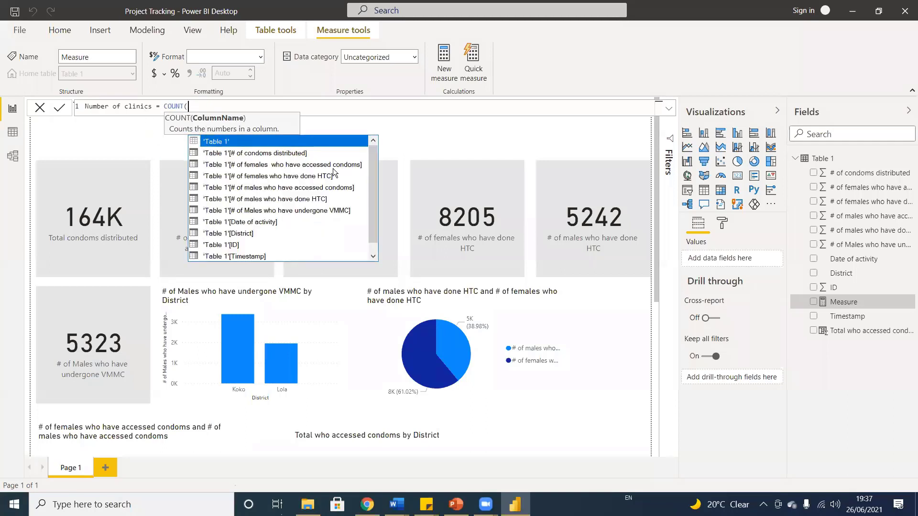
key(Down)
key(Down)
key(Down)
key(Down)
key(Down)
key(Down)
key(Down)
key(Down)
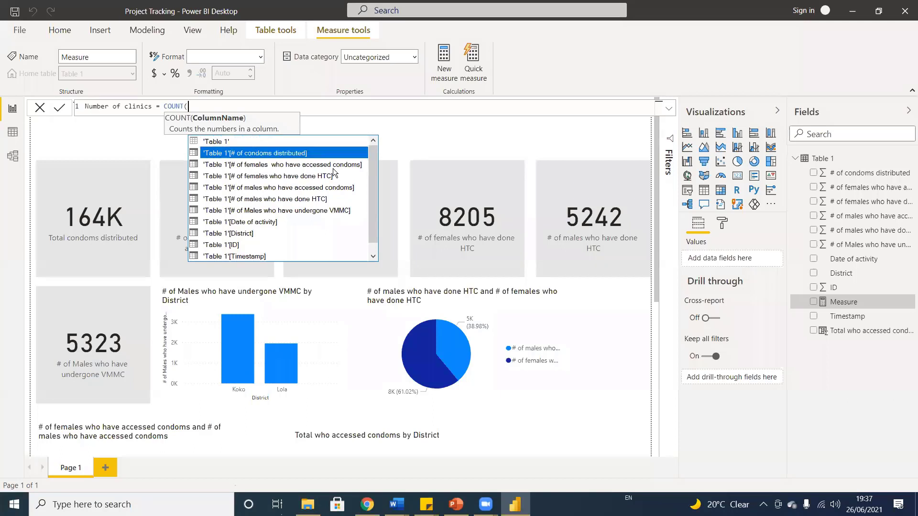
key(Down)
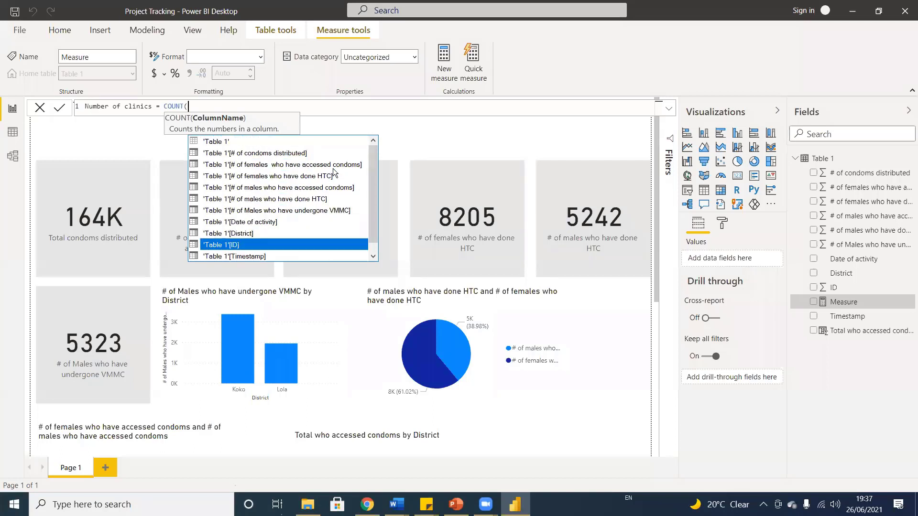
key(Tab)
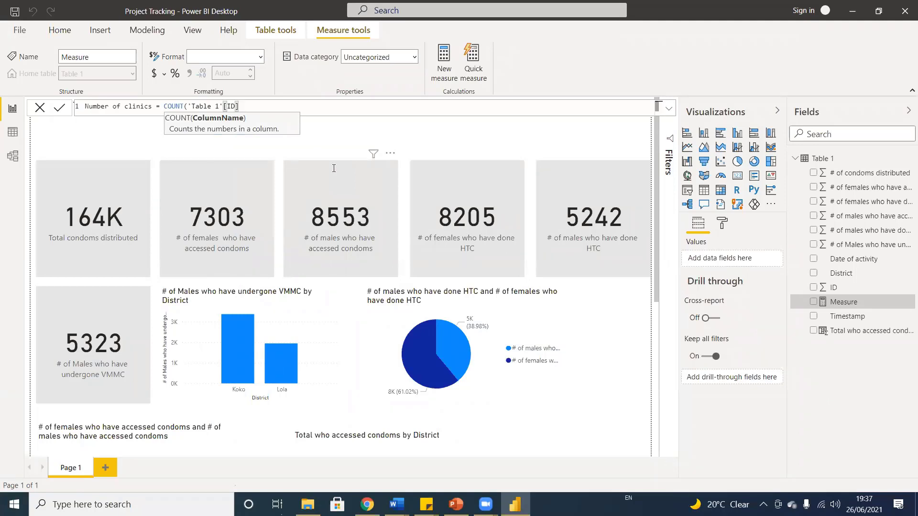
text())
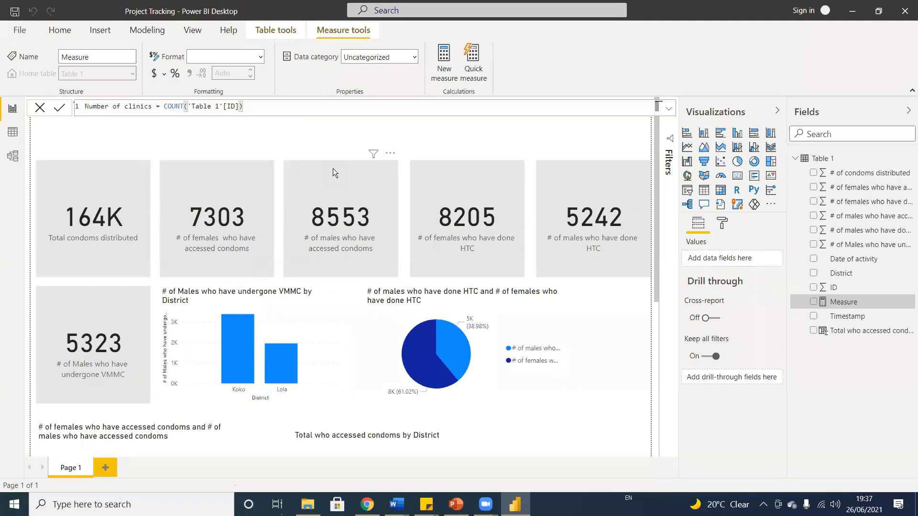
key(Return)
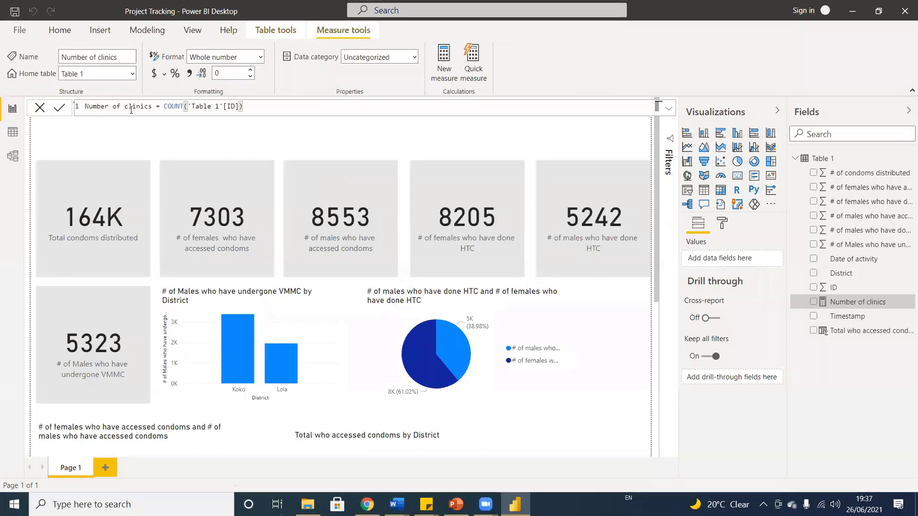
click(324, 294)
Move the Total who accessed condoms by District pie closer to the female and male condom access pie
scroll(473, 355, down, 3)
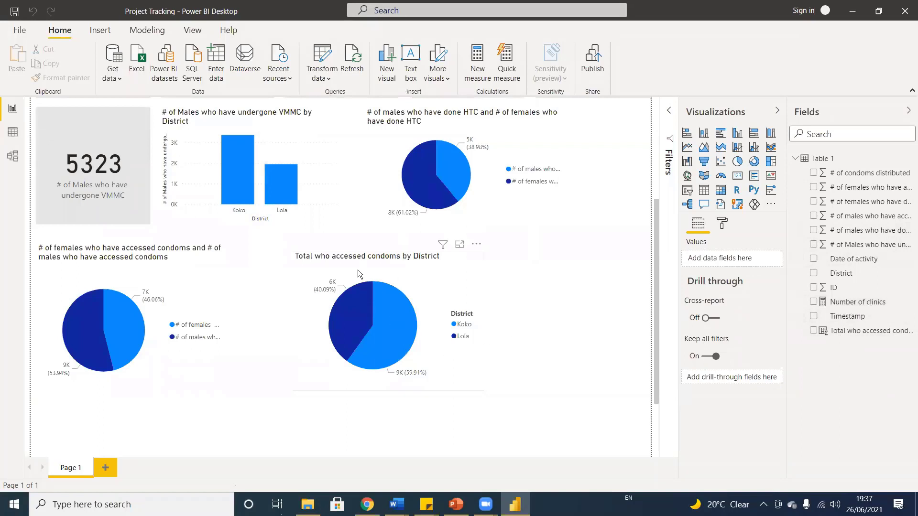
drag(357, 270, 305, 271)
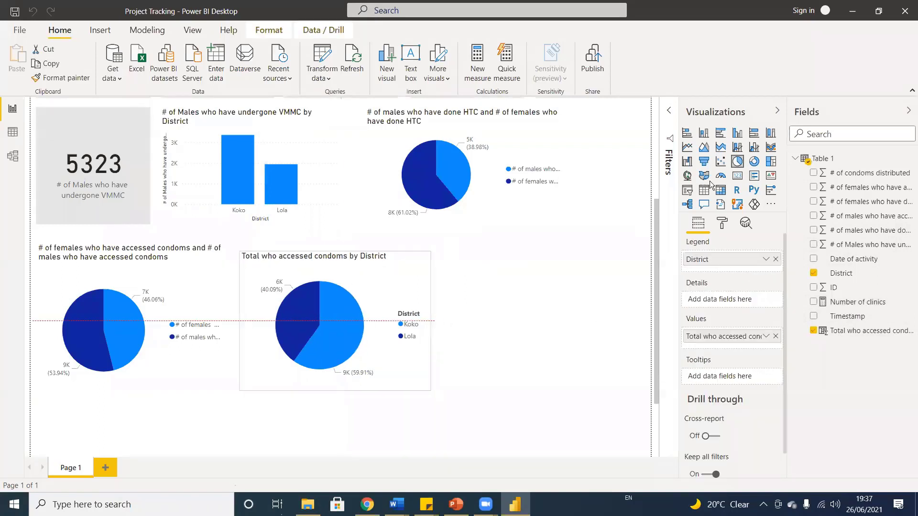
click(639, 218)
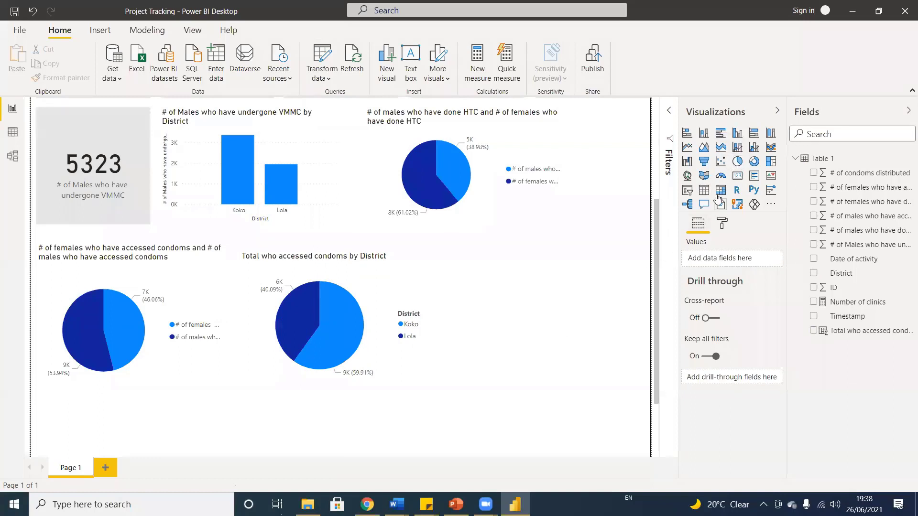
Add a pie chart beside the Total who accessed condoms by District pie, with Number of clinics as its values
scroll(545, 308, up, 2)
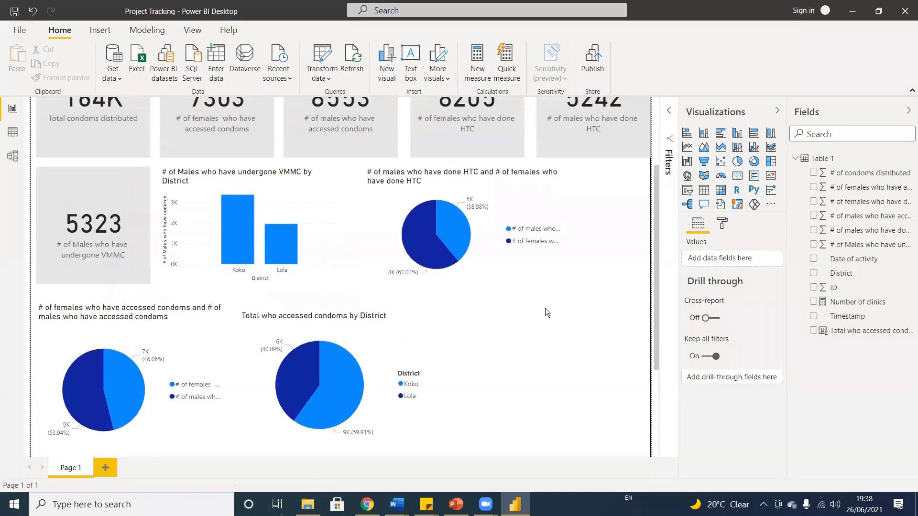
click(737, 162)
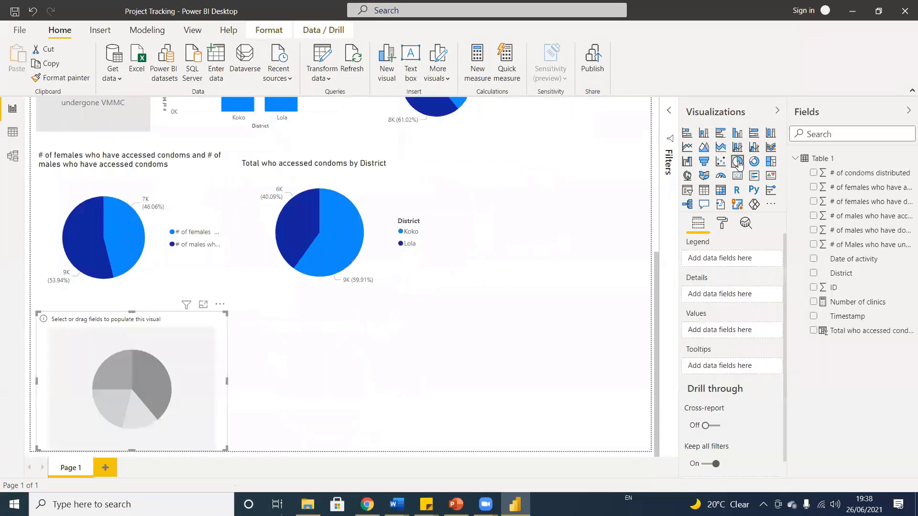
drag(154, 343, 558, 201)
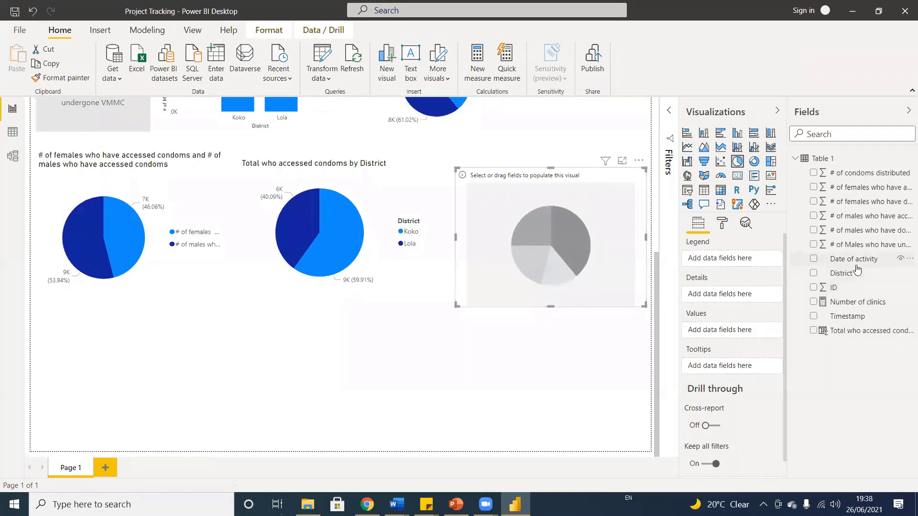
drag(846, 302, 725, 334)
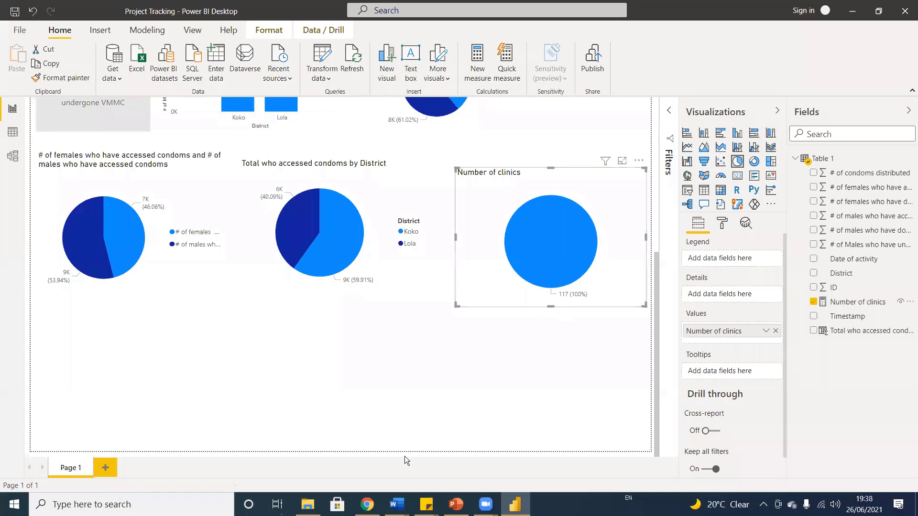
Switch to the Project Tracking form (Responses) sheet in Chrome, check its last response row, and return to the Power BI report
click(367, 505)
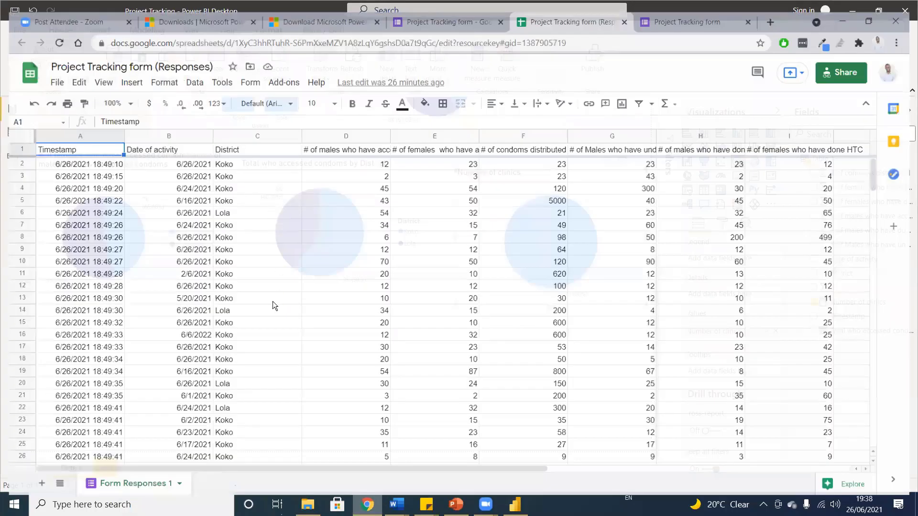
scroll(272, 301, down, 20)
drag(880, 324, 868, 294)
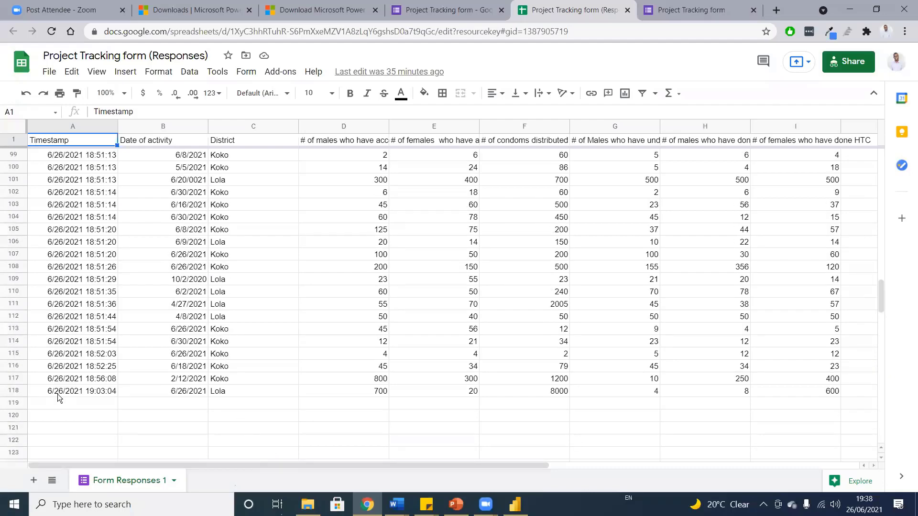
click(850, 9)
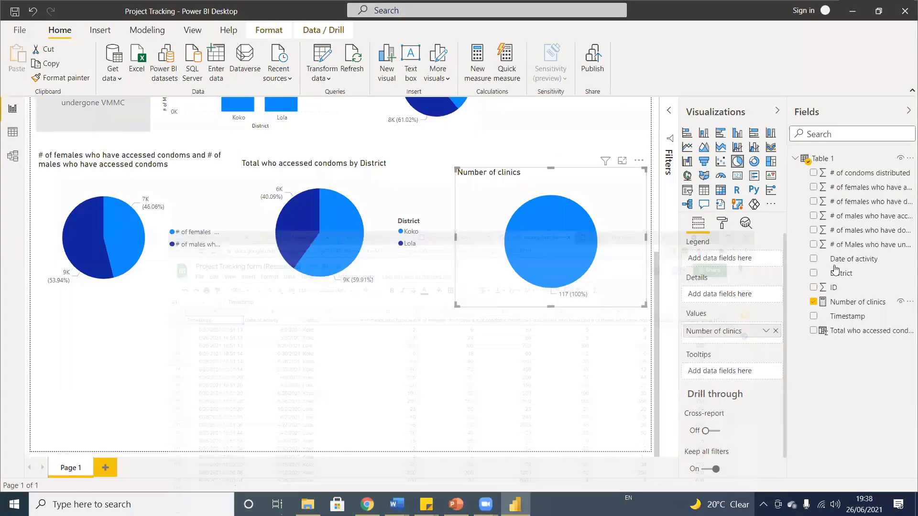
Set District as the legend of the Number of clinics pie and filter it to include only Koko and Lola
drag(842, 274, 721, 262)
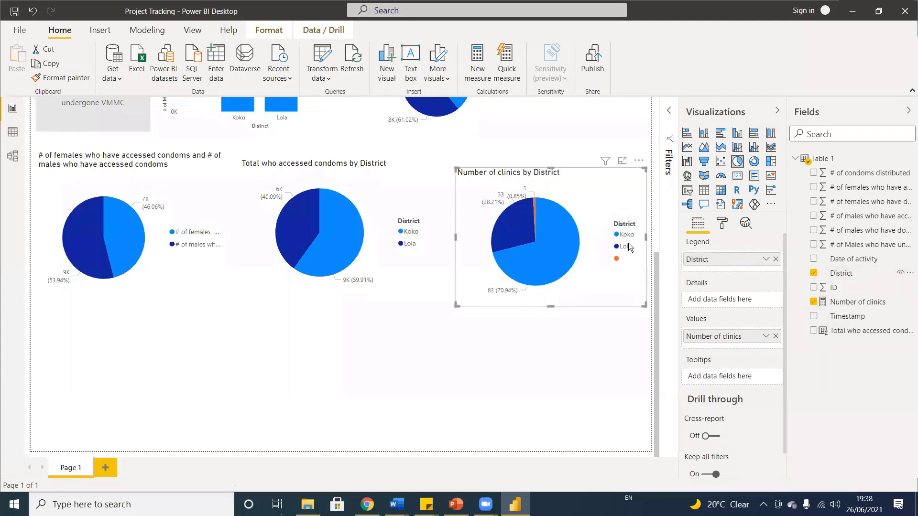
click(666, 114)
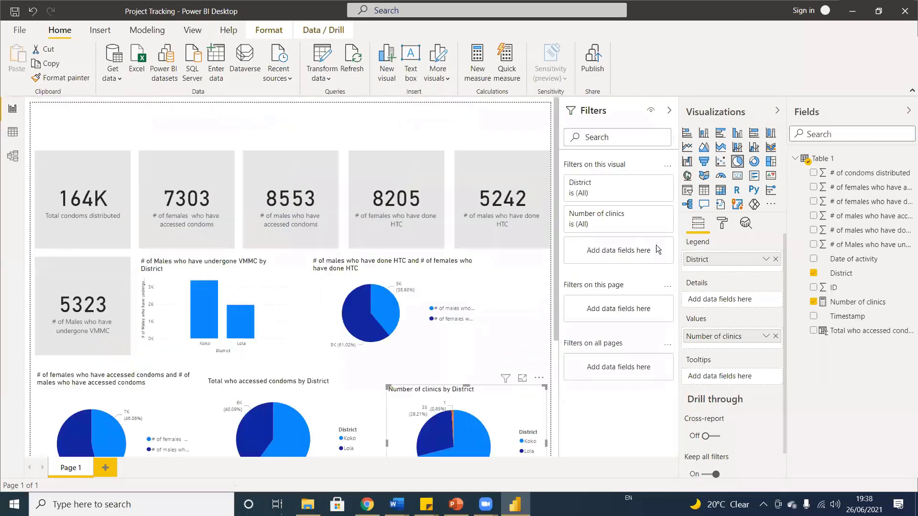
click(606, 196)
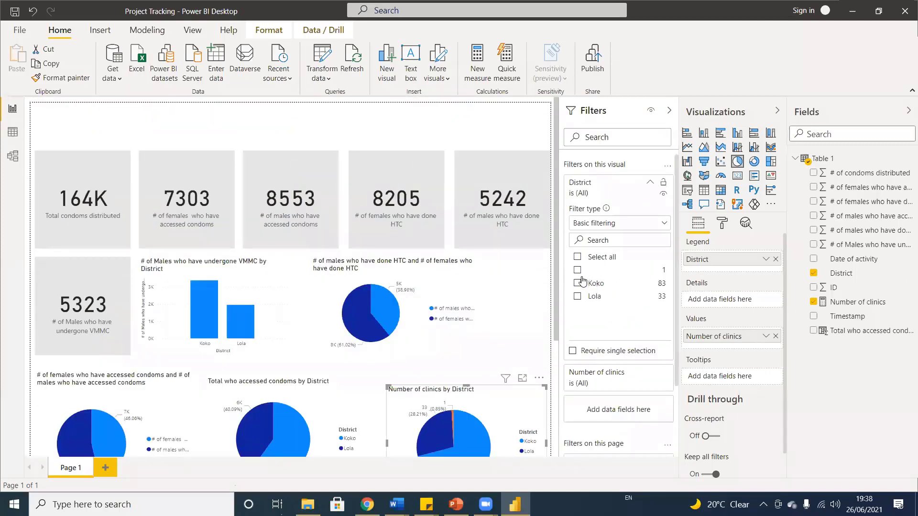
click(577, 283)
click(578, 296)
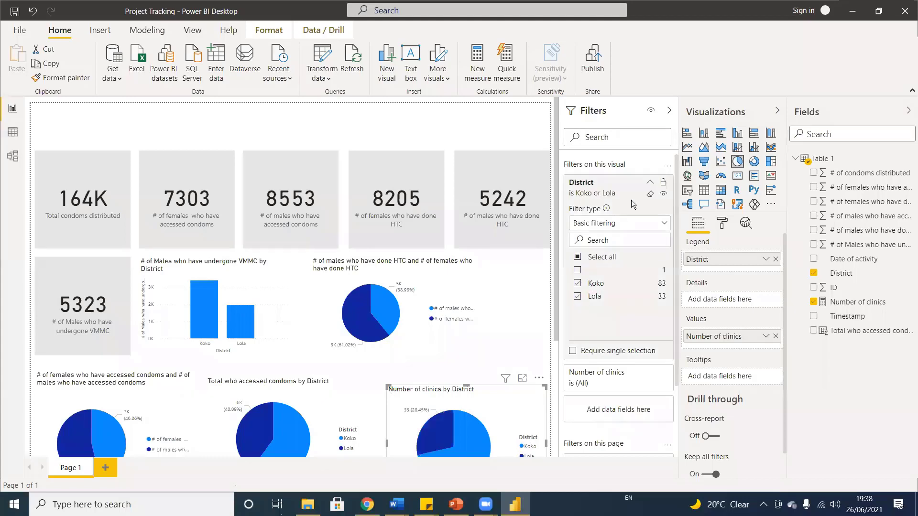
click(668, 111)
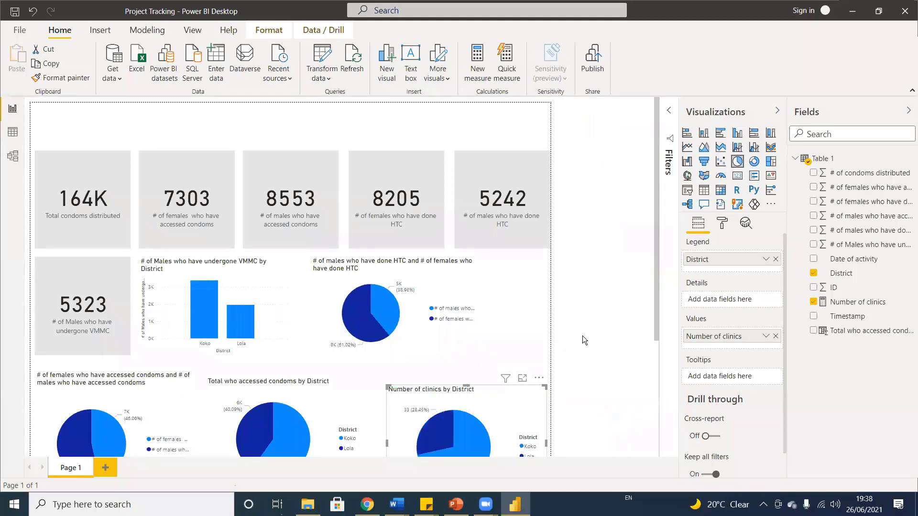
scroll(550, 364, down, 5)
scroll(546, 372, down, 1)
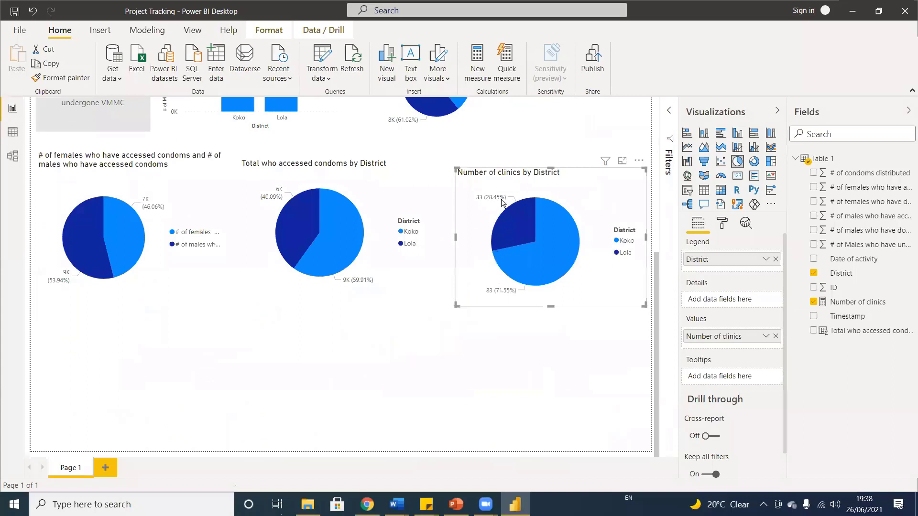
click(492, 149)
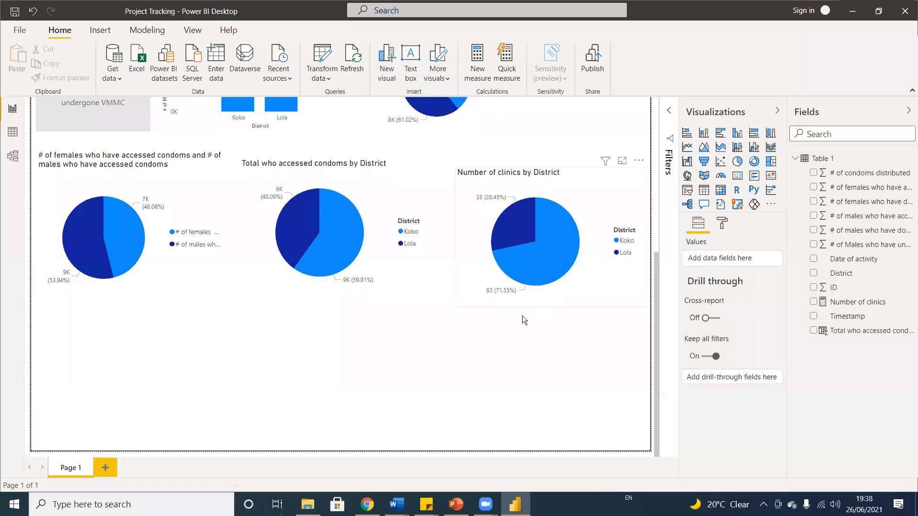
Add a District slicer above the summary cards and adjust its height to fit its list of options
scroll(428, 356, up, 3)
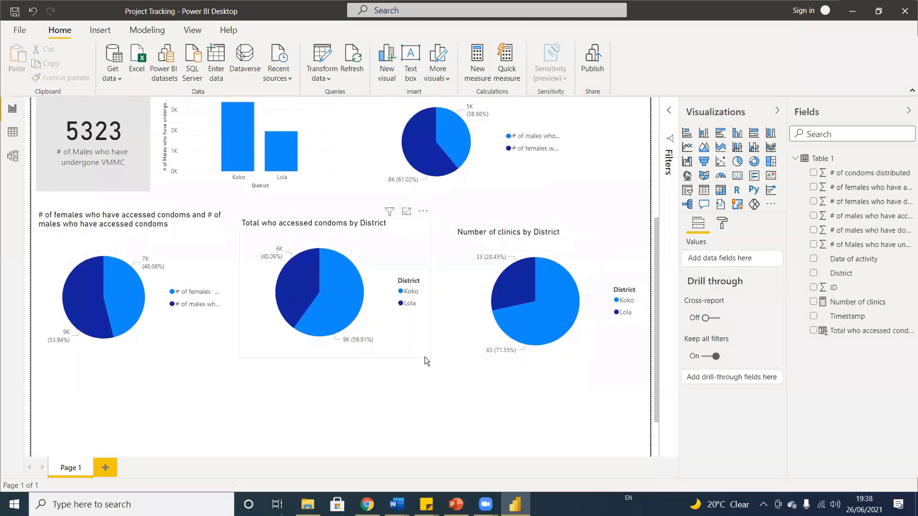
scroll(426, 358, up, 5)
scroll(425, 357, down, 5)
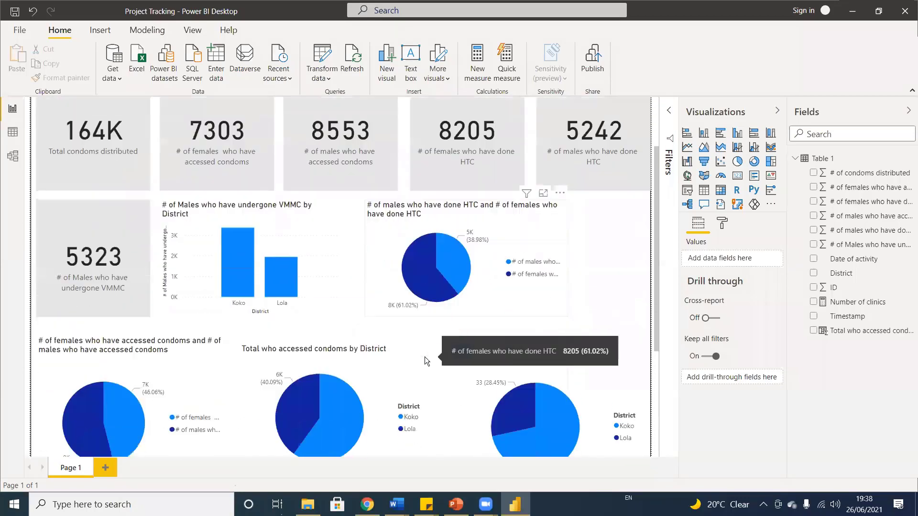
scroll(425, 356, up, 5)
mouse_move(425, 355)
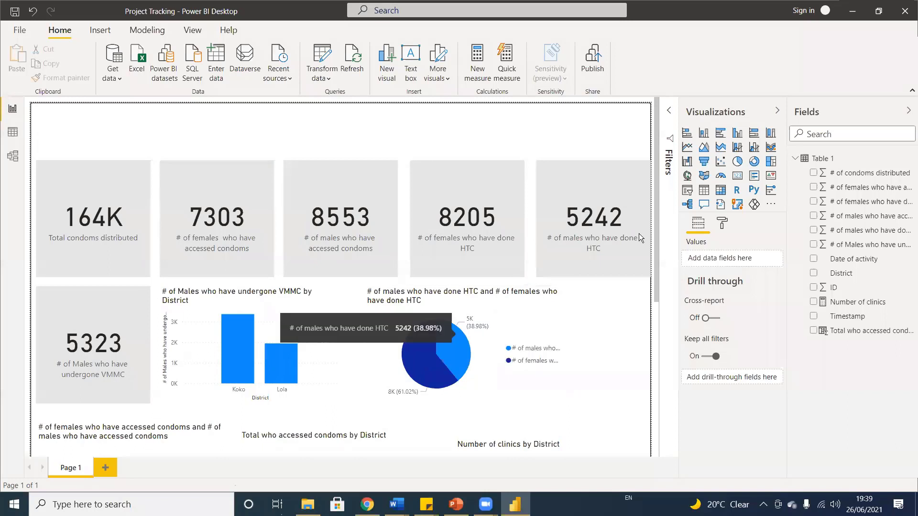
click(688, 191)
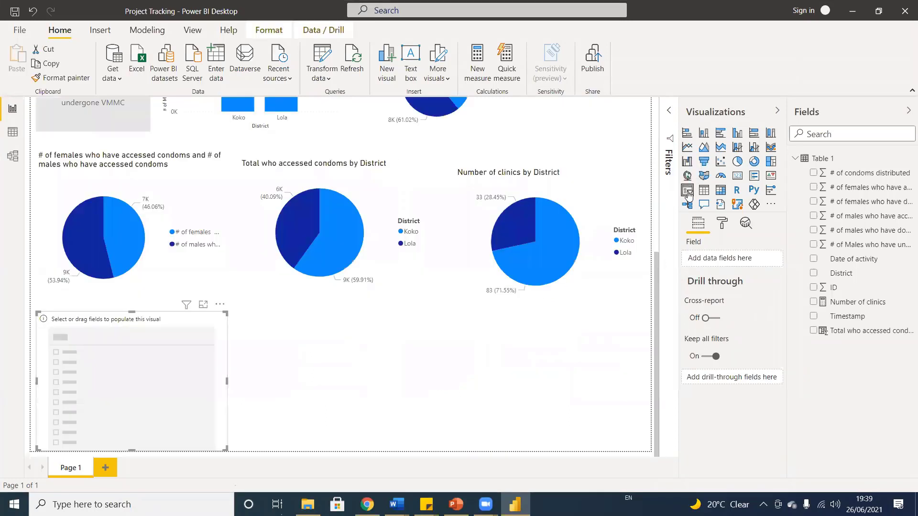
scroll(193, 363, up, 3)
drag(163, 445, 161, 154)
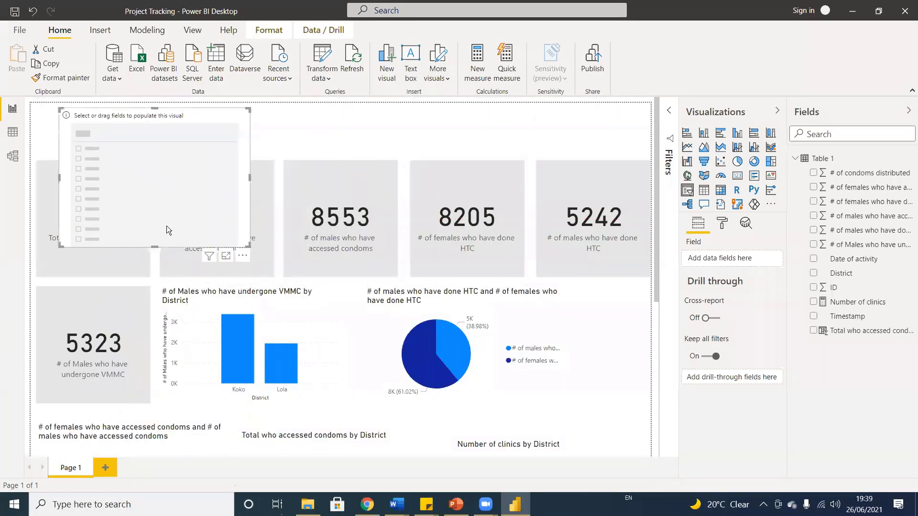
drag(151, 250, 155, 146)
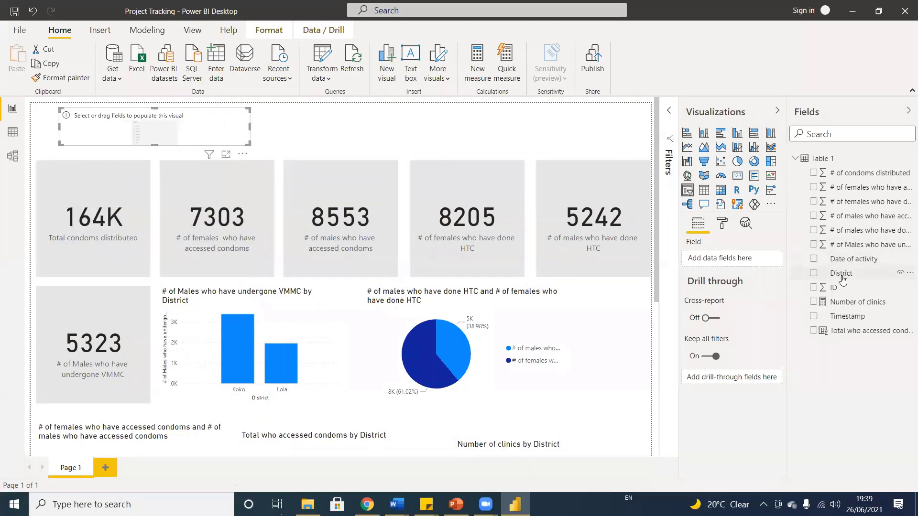
drag(819, 276, 714, 260)
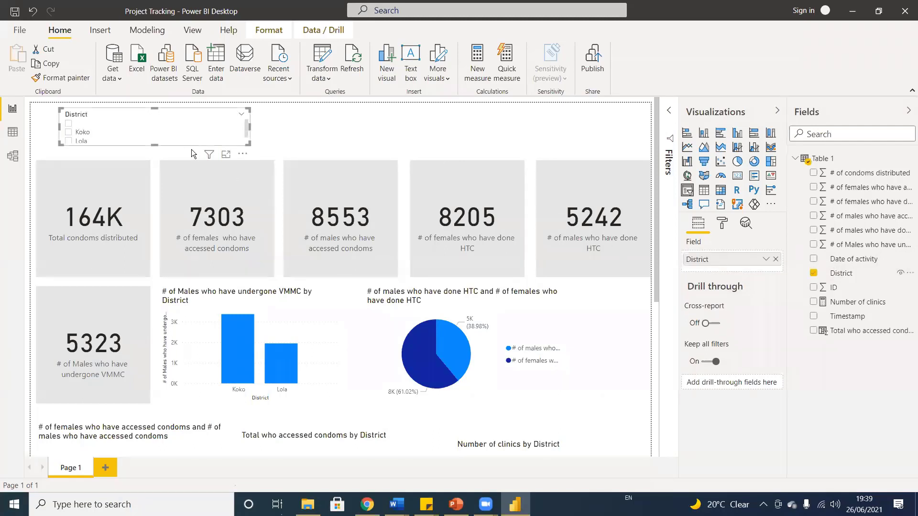
drag(155, 146, 151, 157)
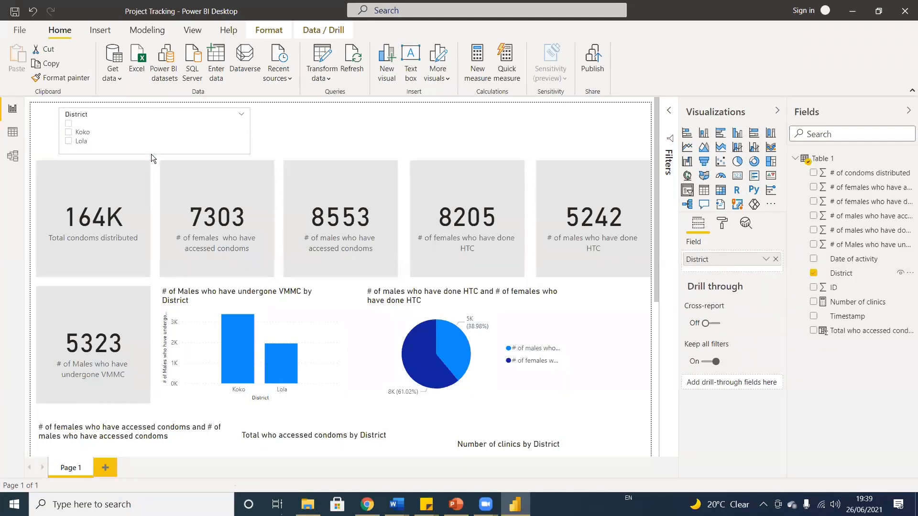
Filter the report by Koko and by Lola in the District slicer, and shift the slicer slightly toward the page's left edge
click(70, 134)
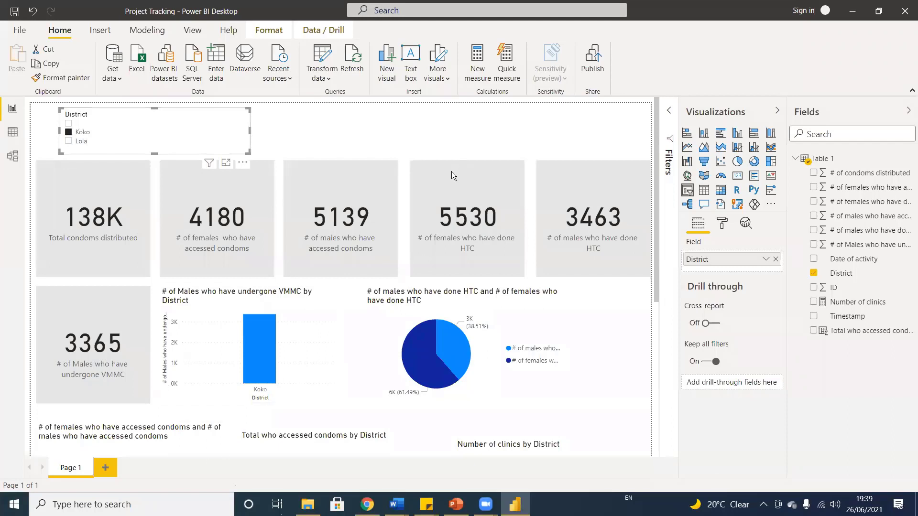
click(70, 141)
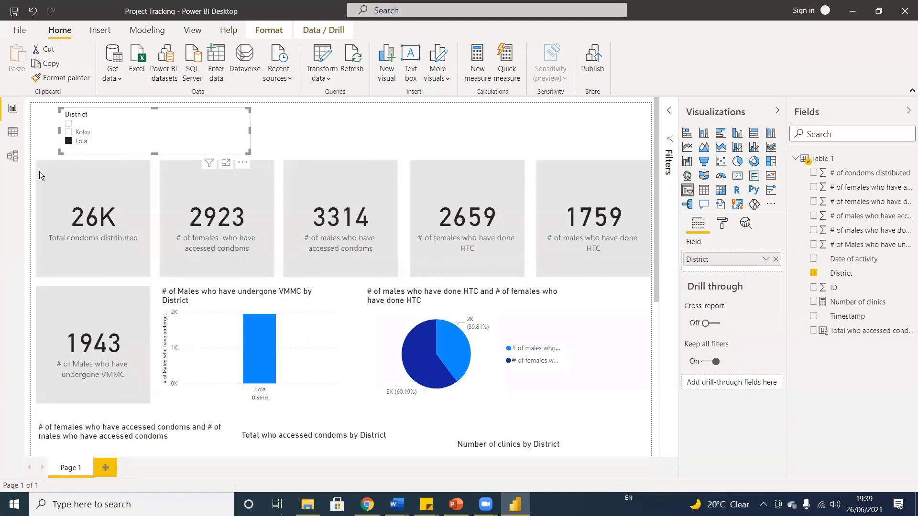
drag(126, 122, 114, 122)
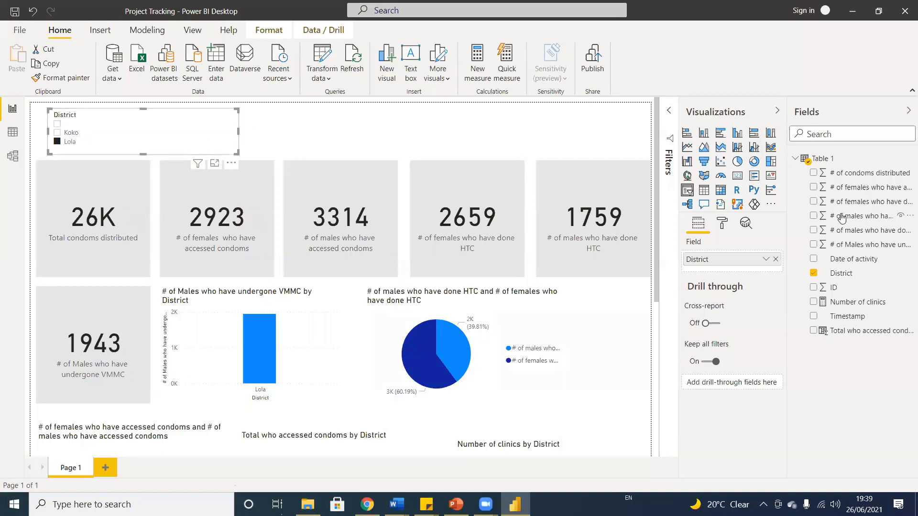
Try Single select on the District slicer, turn it back off, and examine its general and selection formatting options
click(722, 223)
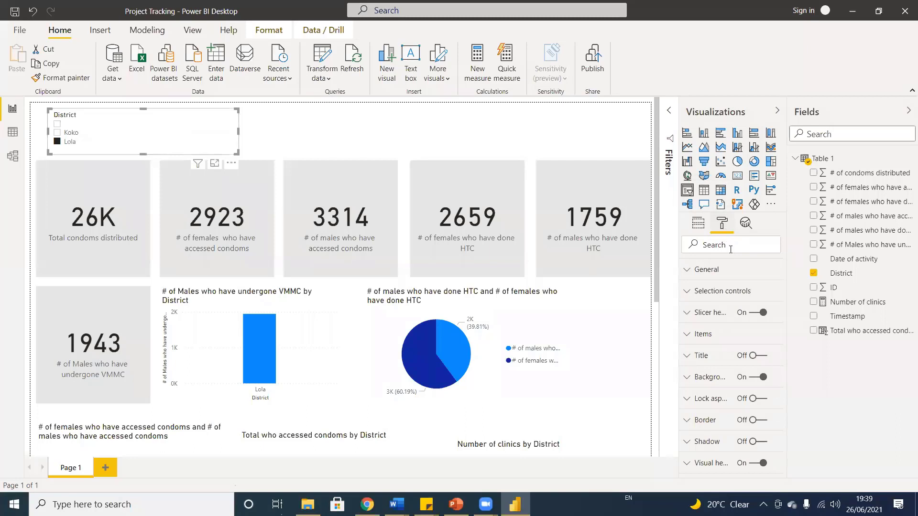
click(727, 299)
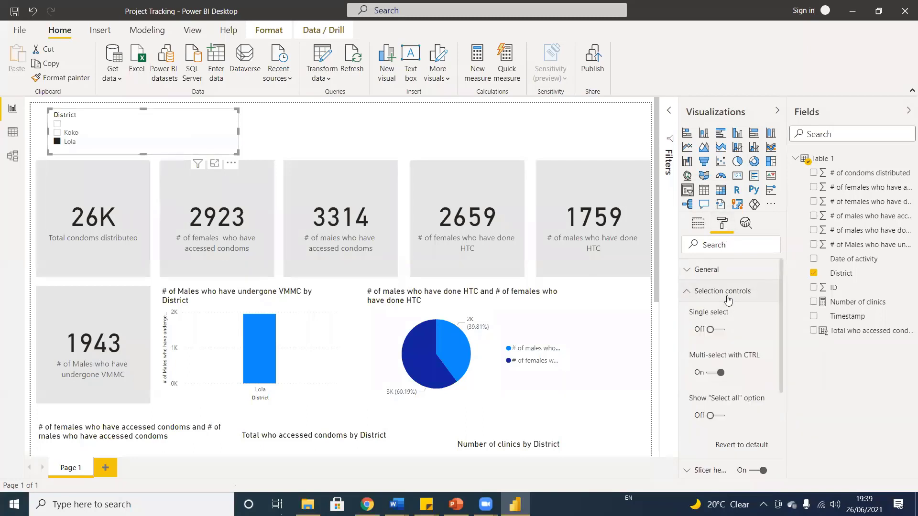
click(713, 332)
click(714, 331)
scroll(718, 346, down, 3)
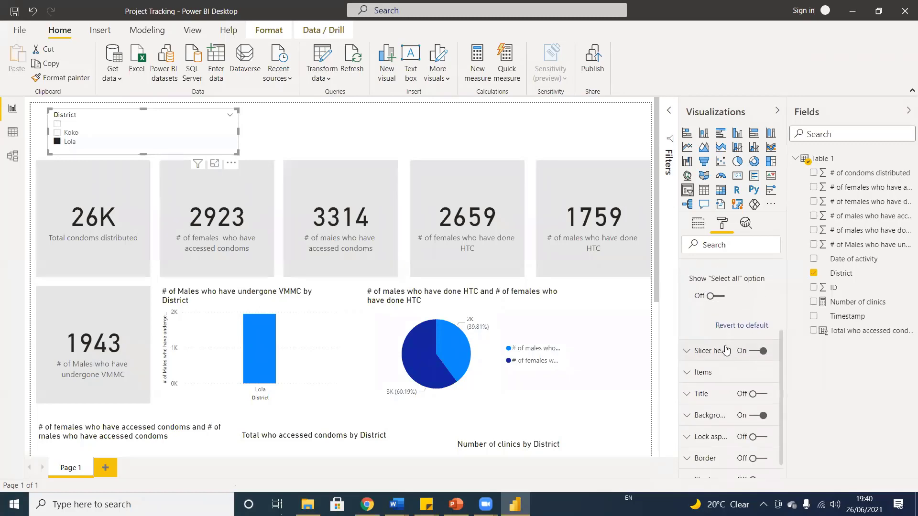
scroll(717, 287, up, 3)
click(717, 276)
scroll(733, 311, down, 5)
scroll(747, 351, down, 4)
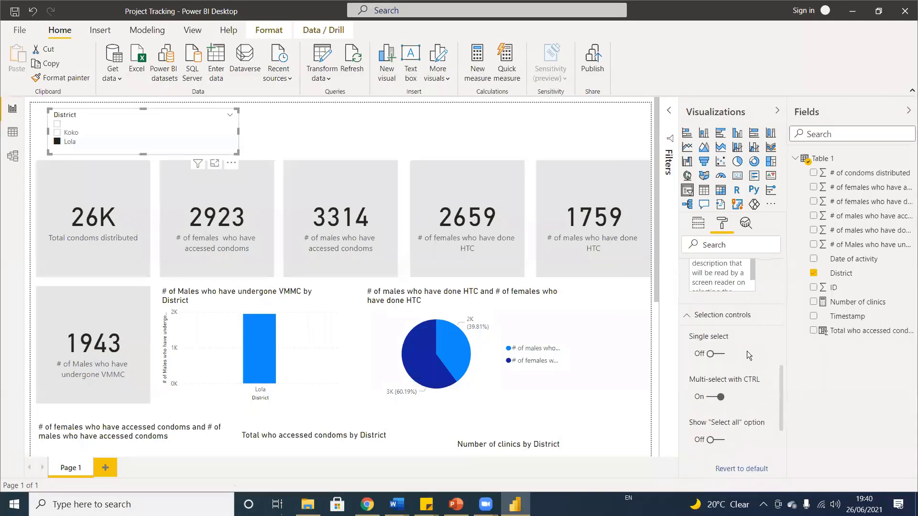
scroll(750, 370, down, 6)
scroll(750, 370, up, 6)
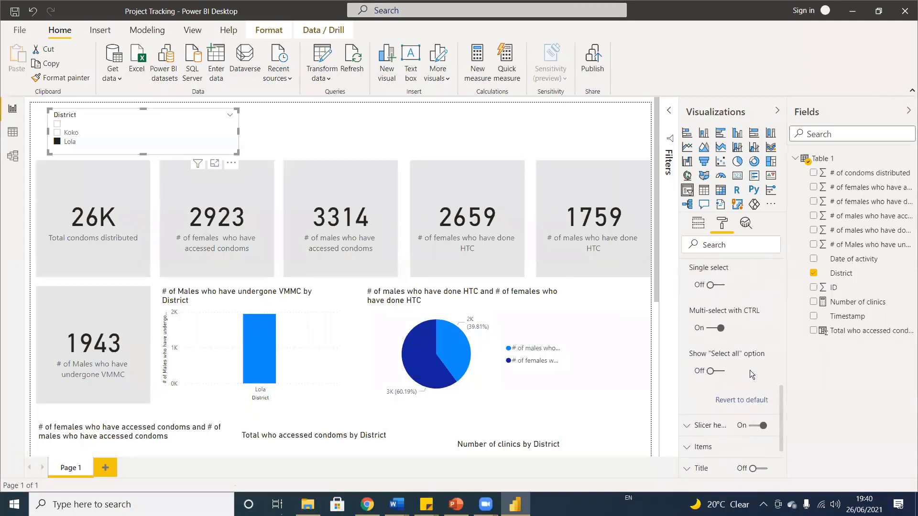
scroll(753, 383, down, 3)
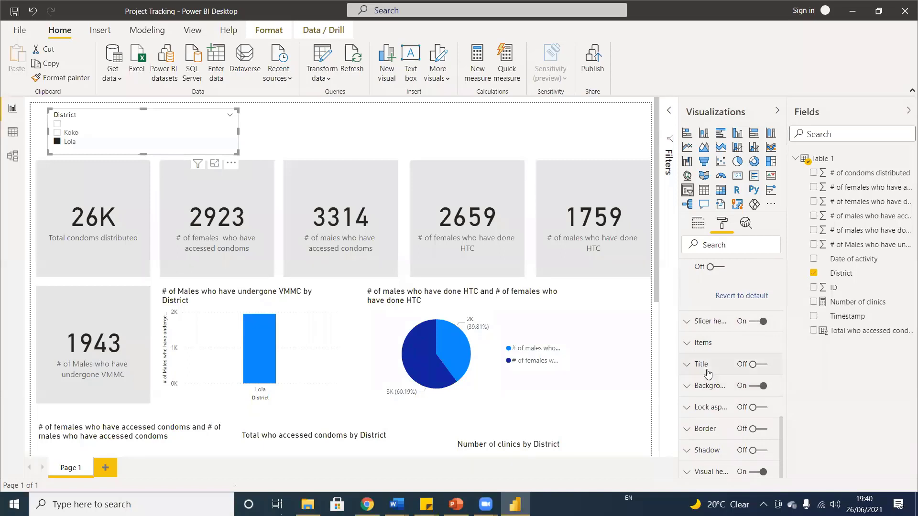
Turn on the District slicer's title and look through its title formatting settings
click(753, 364)
click(708, 374)
scroll(733, 394, down, 5)
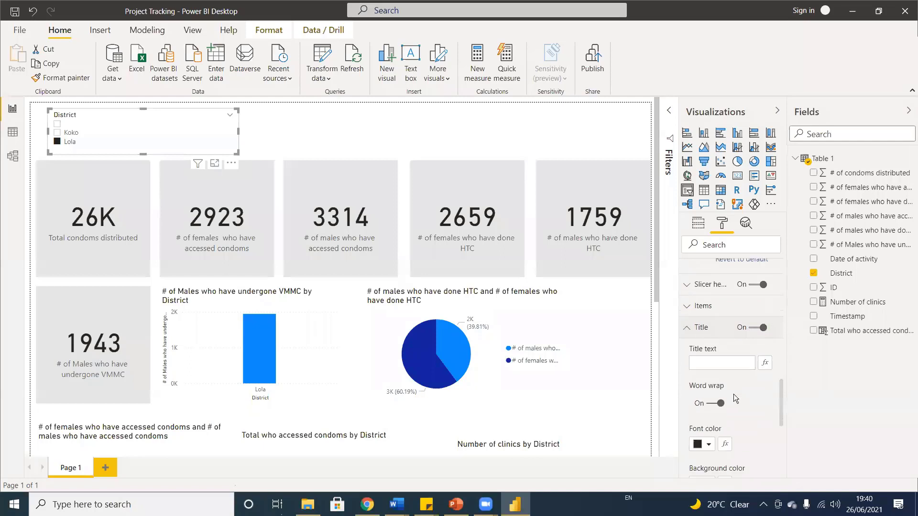
scroll(733, 394, down, 5)
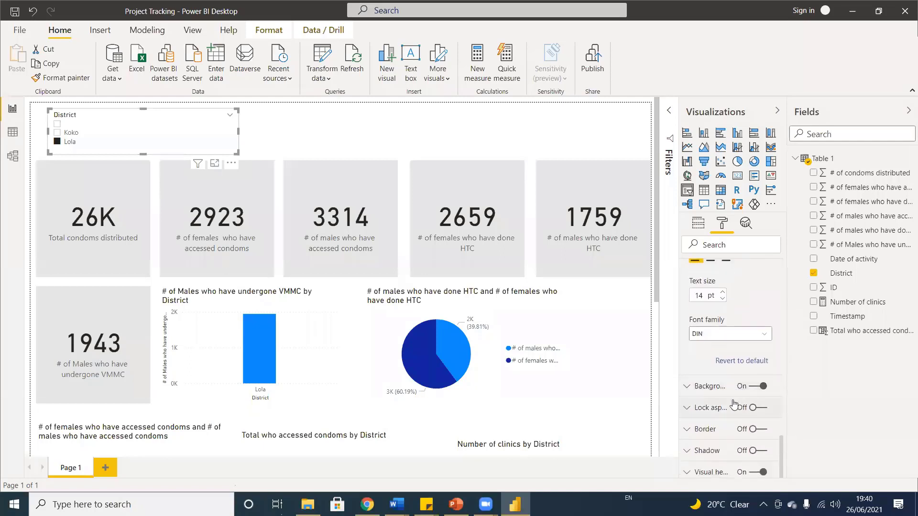
Change the District slicer from a list to a dropdown
click(231, 117)
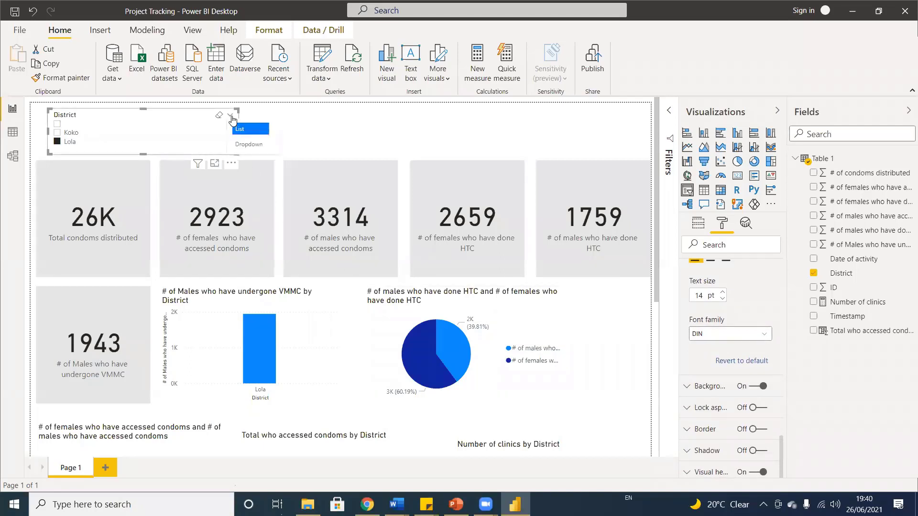
click(243, 145)
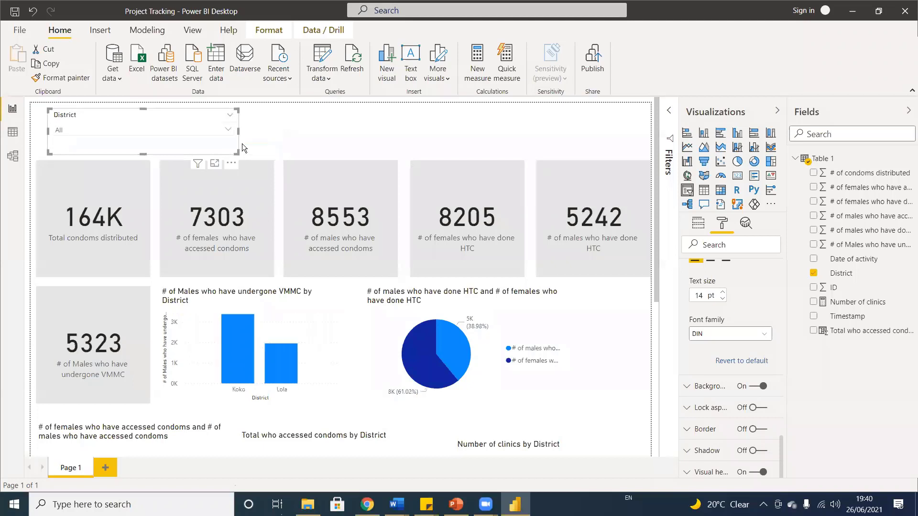
click(142, 156)
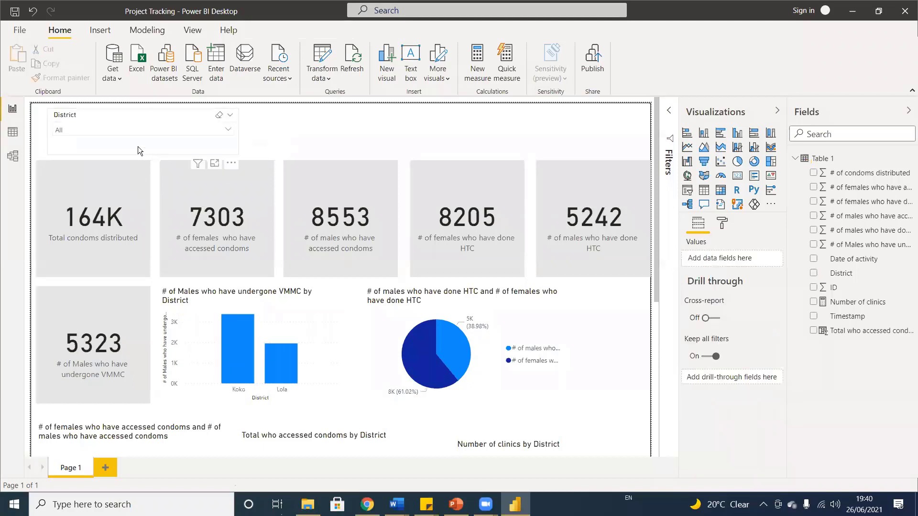
Set the District slicer's background color to light gray to match the summary cards
click(188, 140)
click(722, 223)
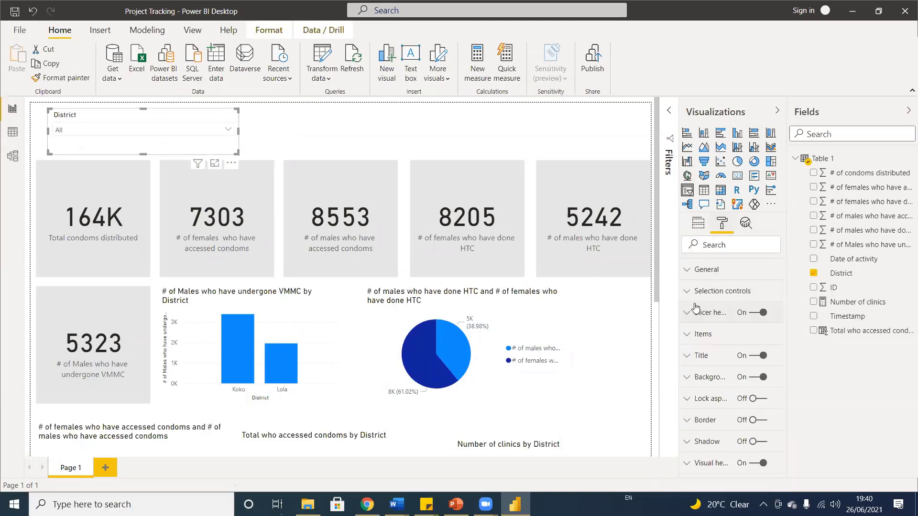
click(706, 377)
scroll(727, 383, down, 2)
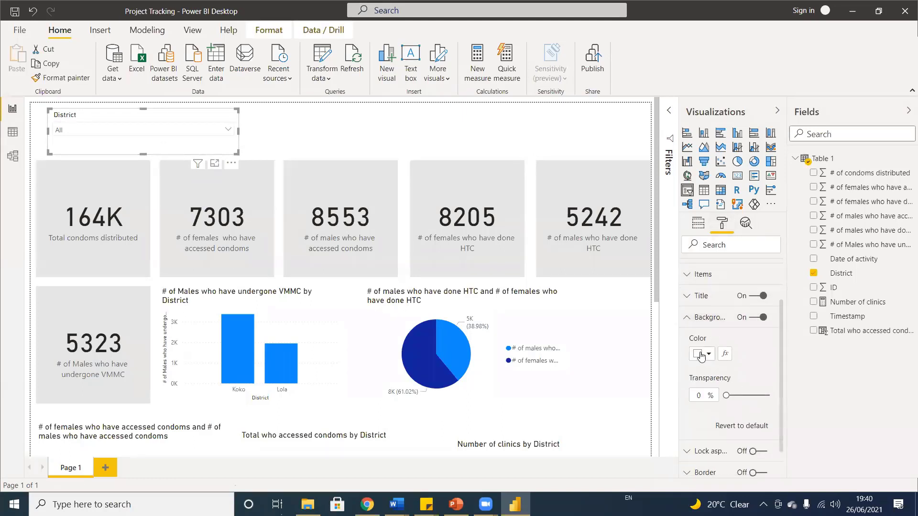
click(701, 356)
click(825, 164)
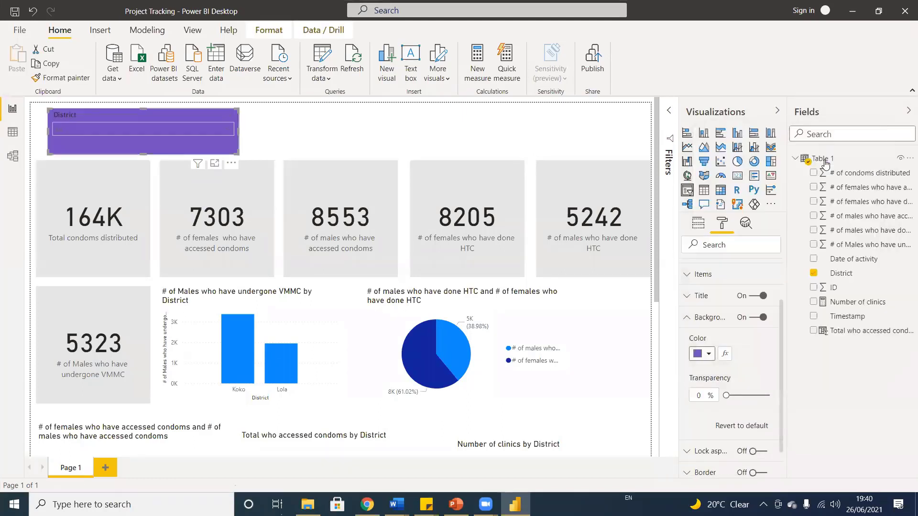
click(701, 354)
click(714, 188)
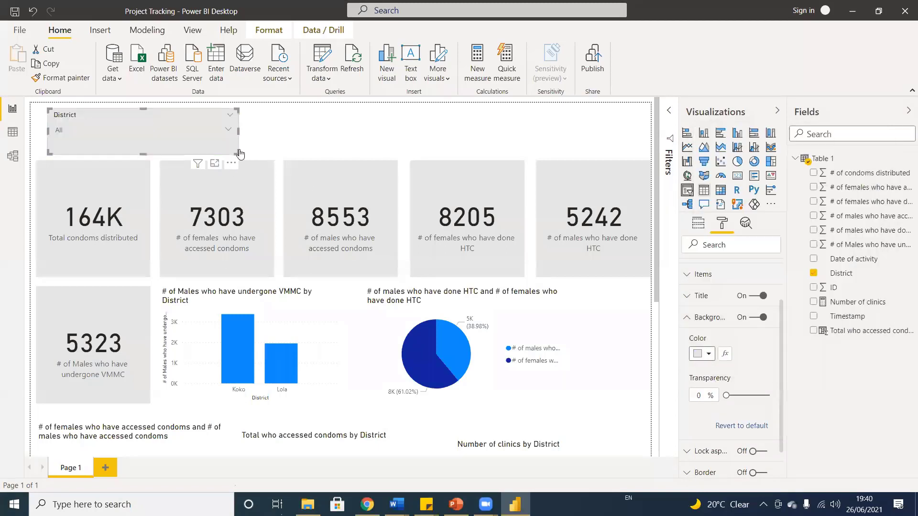
Test the District dropdown slicer by selecting Koko, clear the selection, and close the dropdown
click(133, 134)
click(128, 131)
click(128, 131)
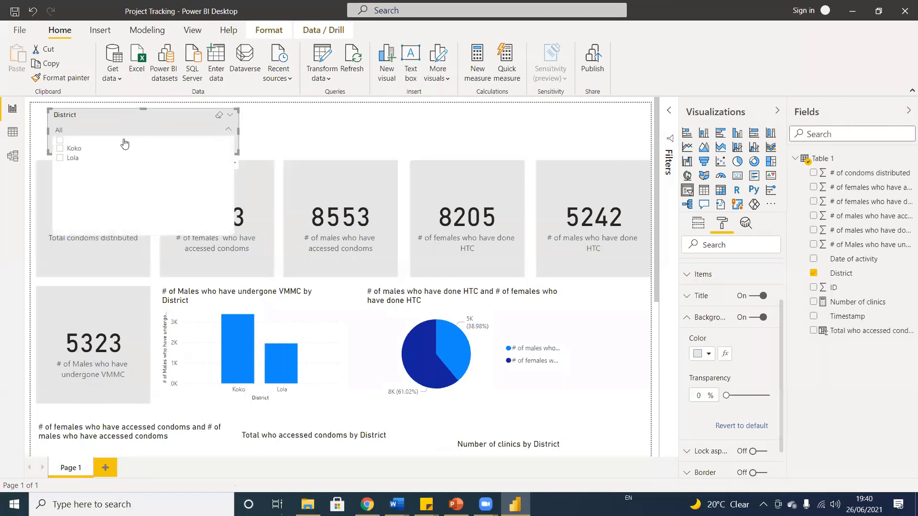
click(60, 148)
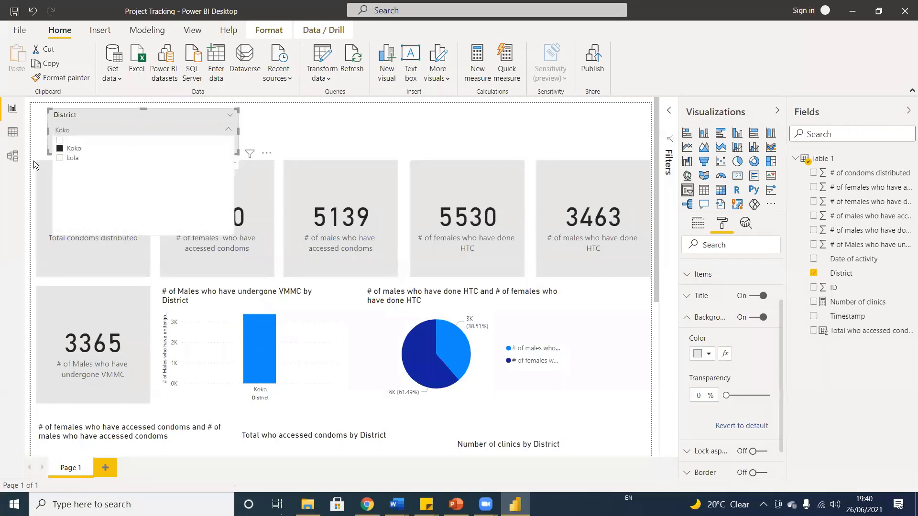
click(60, 148)
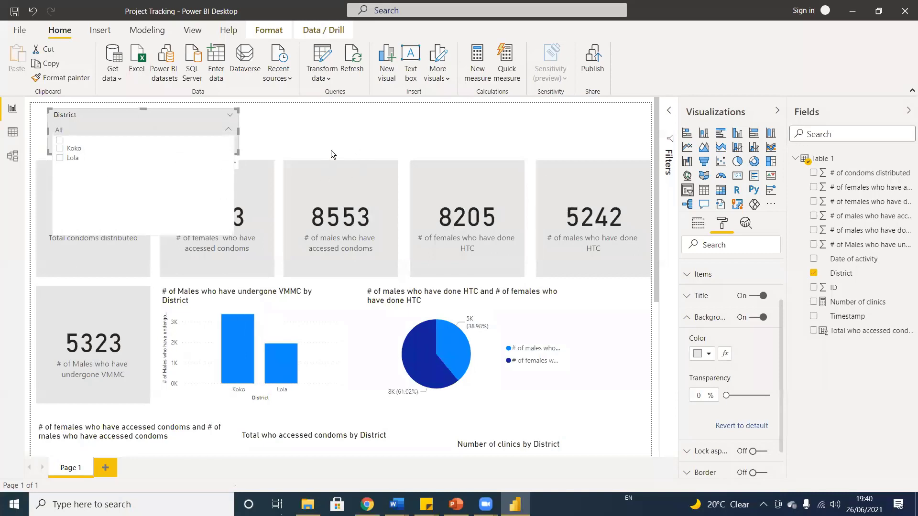
click(278, 171)
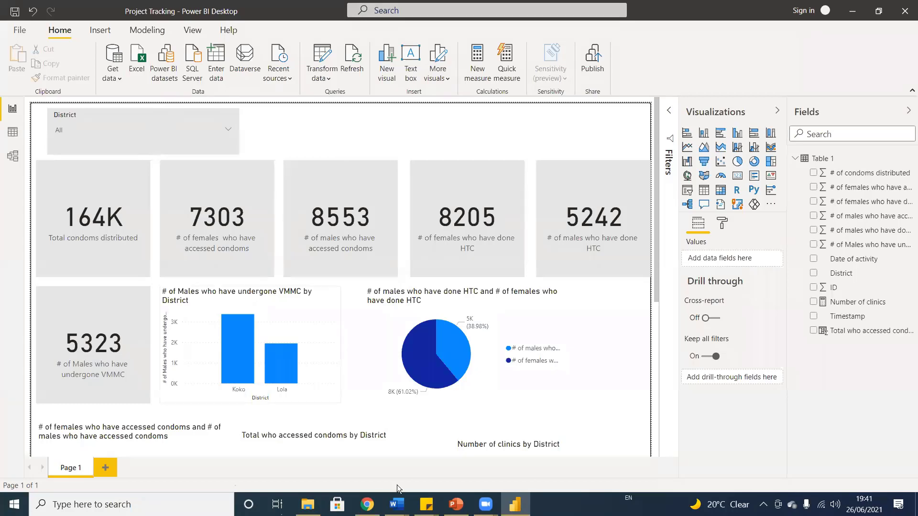
Switch to the Project Tracking form (Responses) sheet in Chrome and examine its last response rows
click(367, 505)
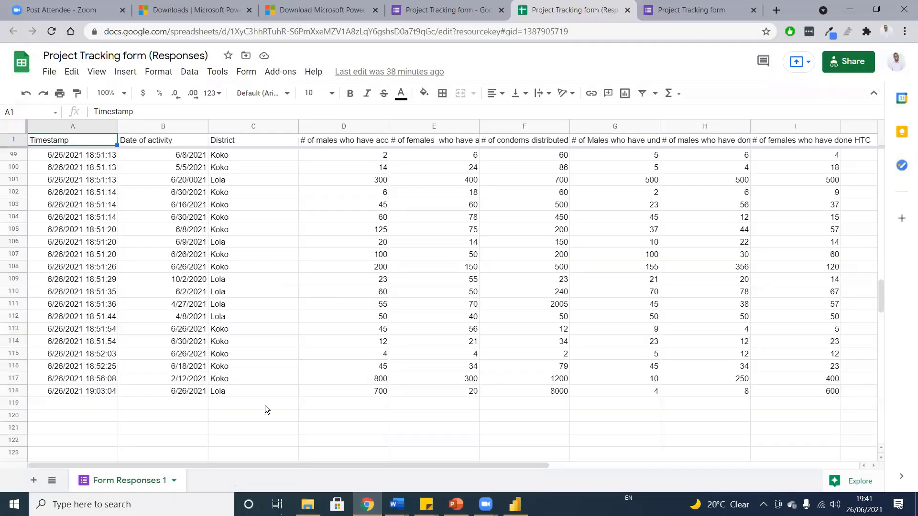
scroll(264, 403, down, 5)
scroll(243, 355, up, 4)
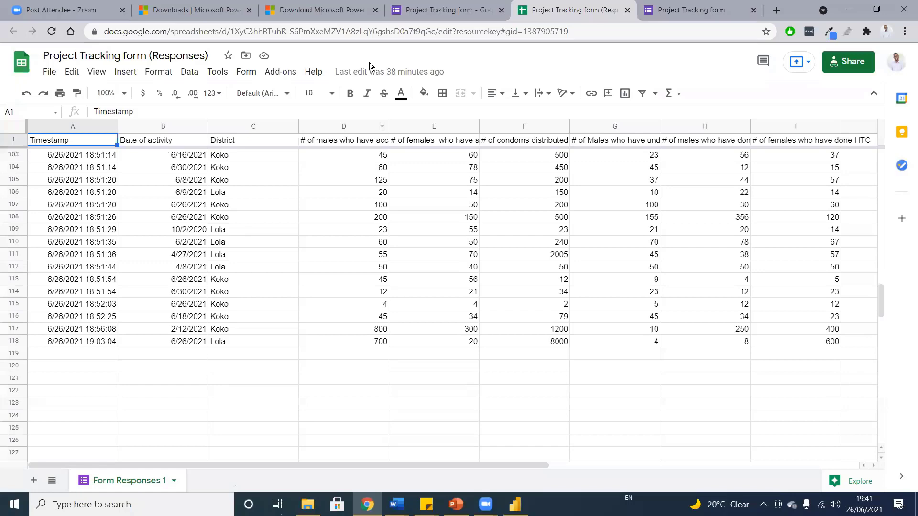
Reduce the Chrome window over the Power BI report and show the fillable Project Tracking form in it
click(204, 10)
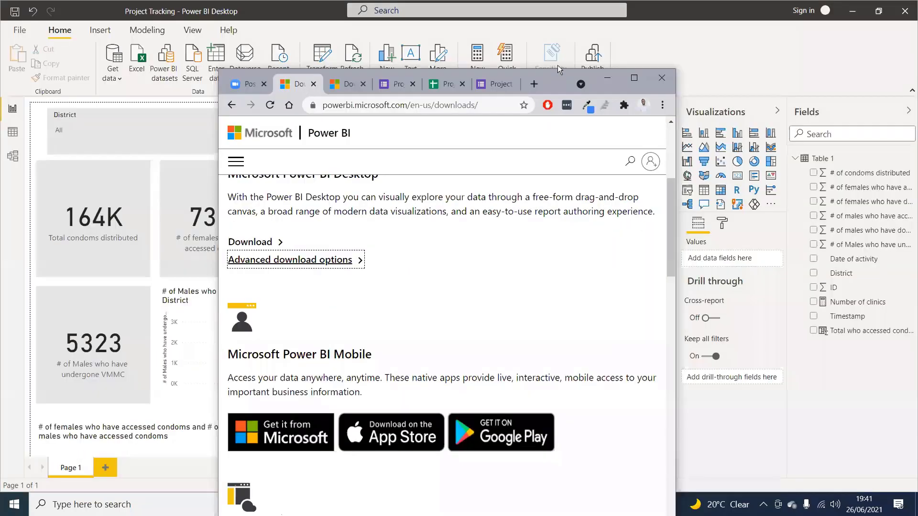
click(558, 65)
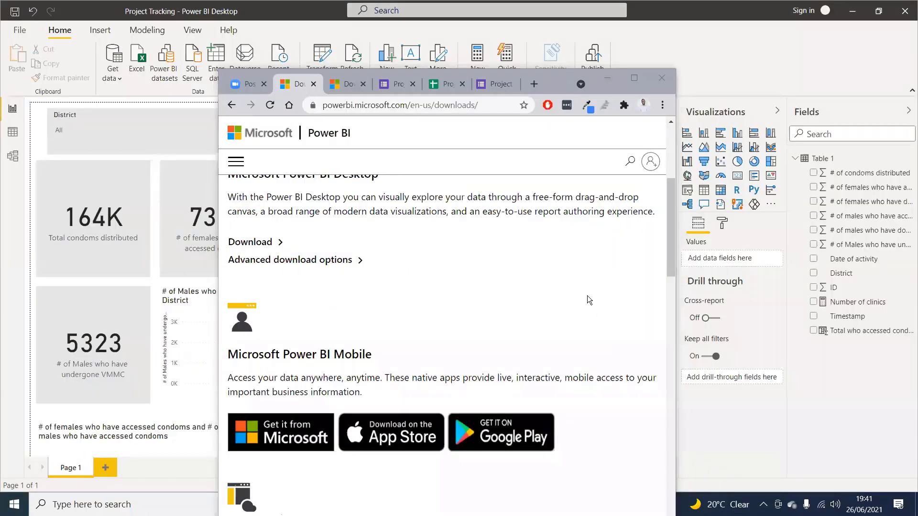
click(424, 272)
click(500, 85)
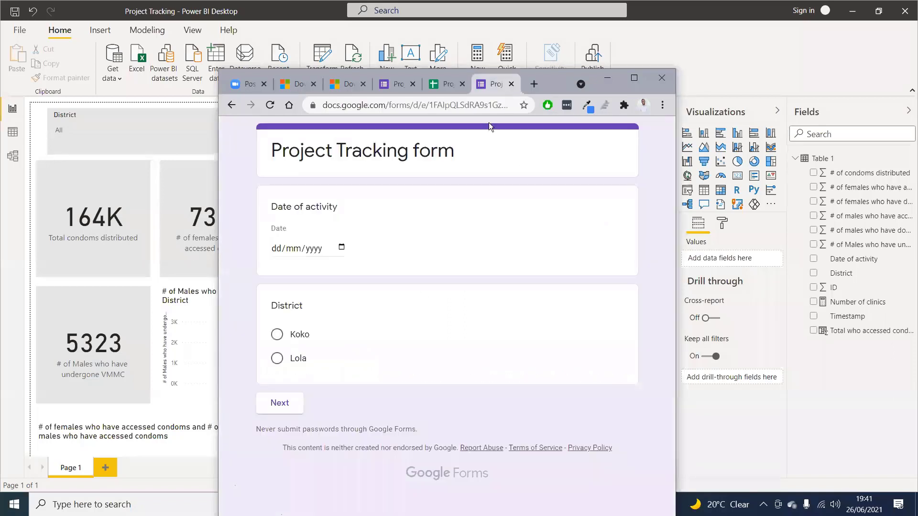
Highlight the fillable form's web address and maximize the Chrome window
click(457, 110)
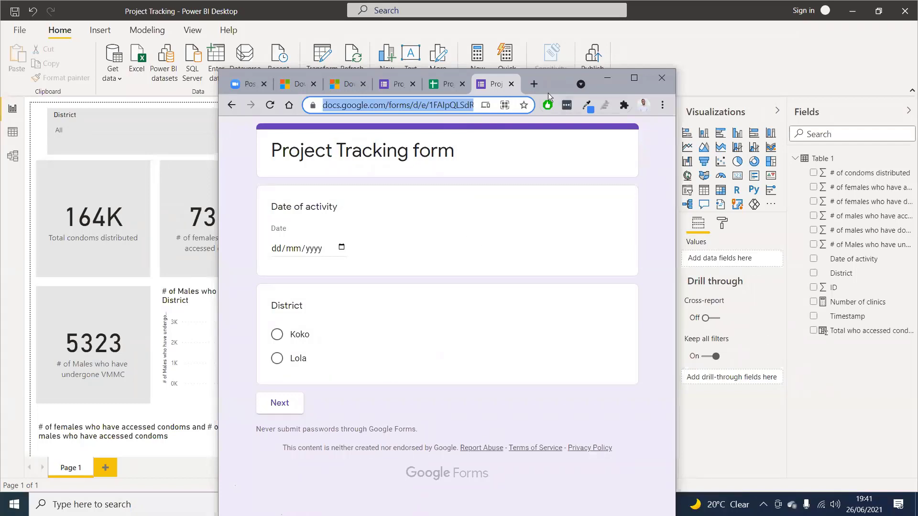
click(551, 259)
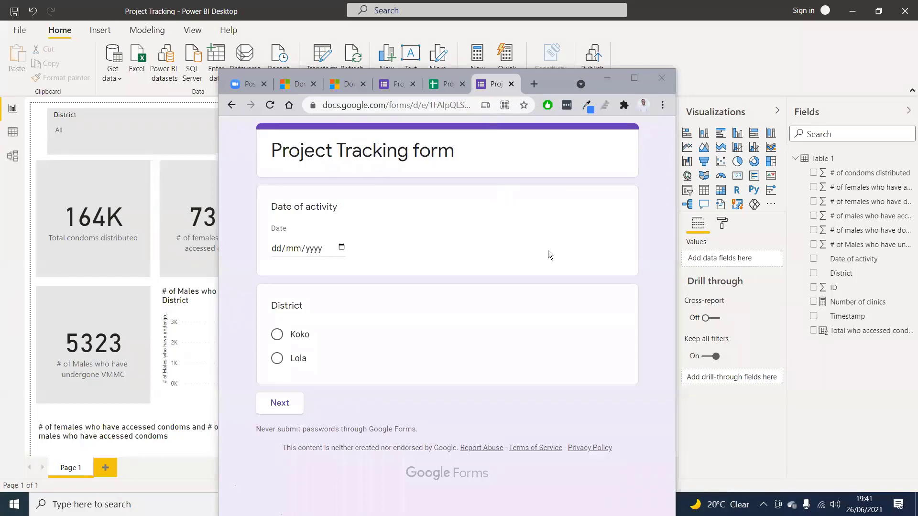
click(634, 77)
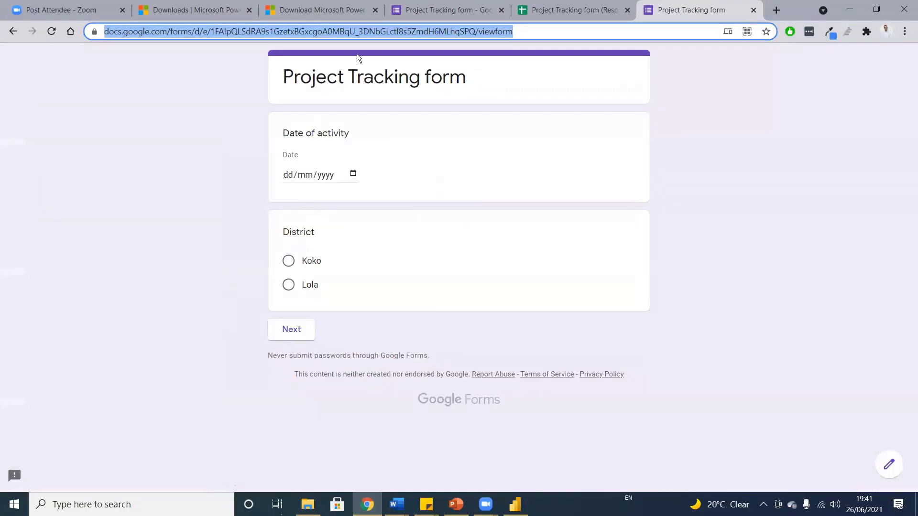
Check the form editor's Responses page, reload it, and return to the fillable Project Tracking form
click(421, 12)
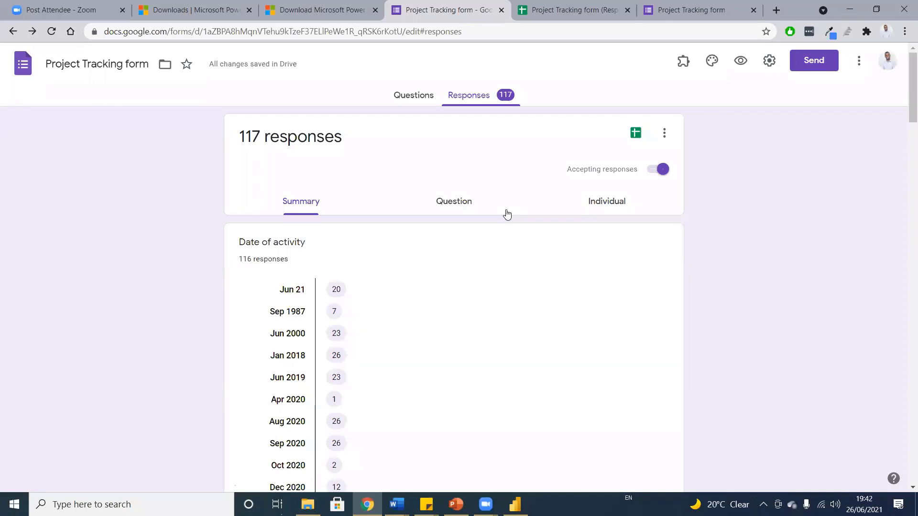
click(52, 32)
click(654, 19)
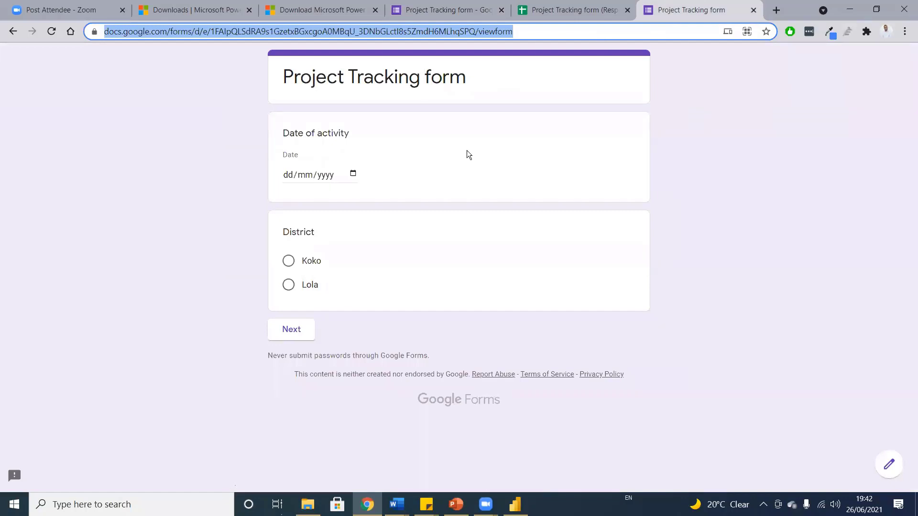
click(392, 19)
click(697, 19)
Set the form's date of activity to 09/06/2021, choose the Koko district, and continue to the Condoms section
click(325, 177)
click(353, 174)
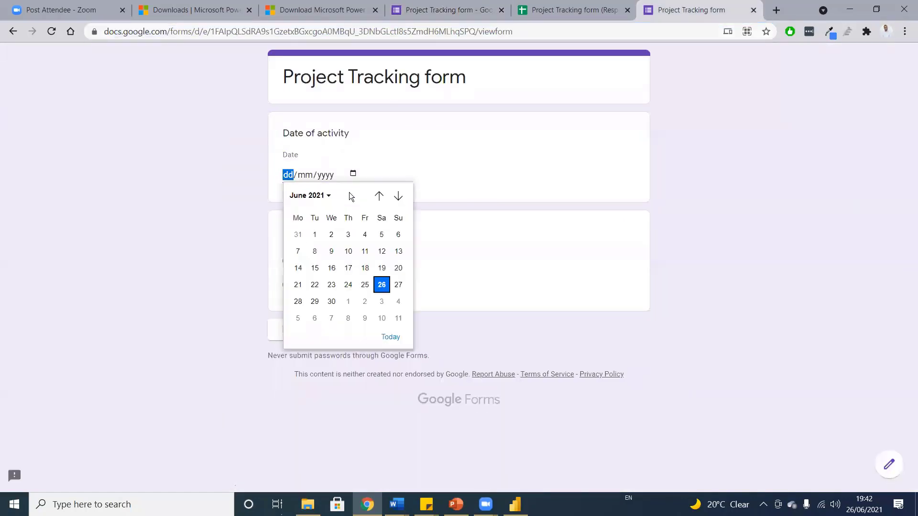
click(330, 249)
click(306, 261)
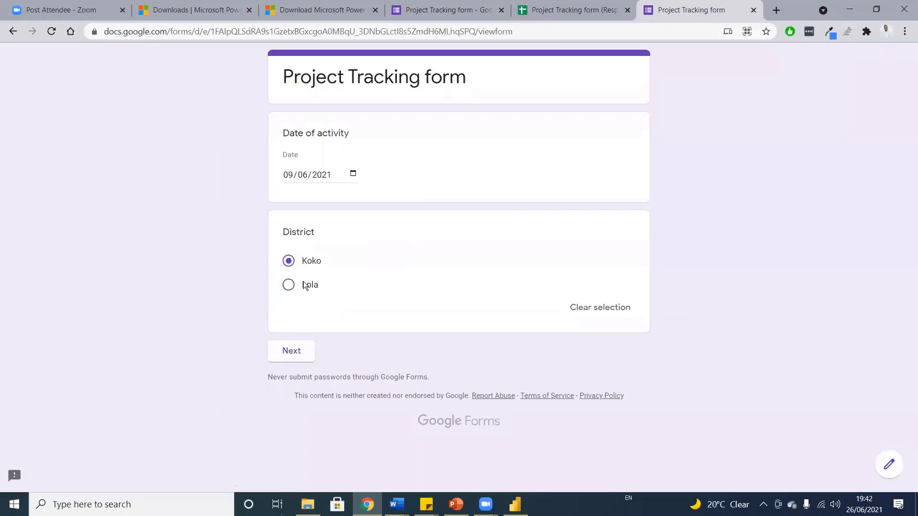
click(290, 350)
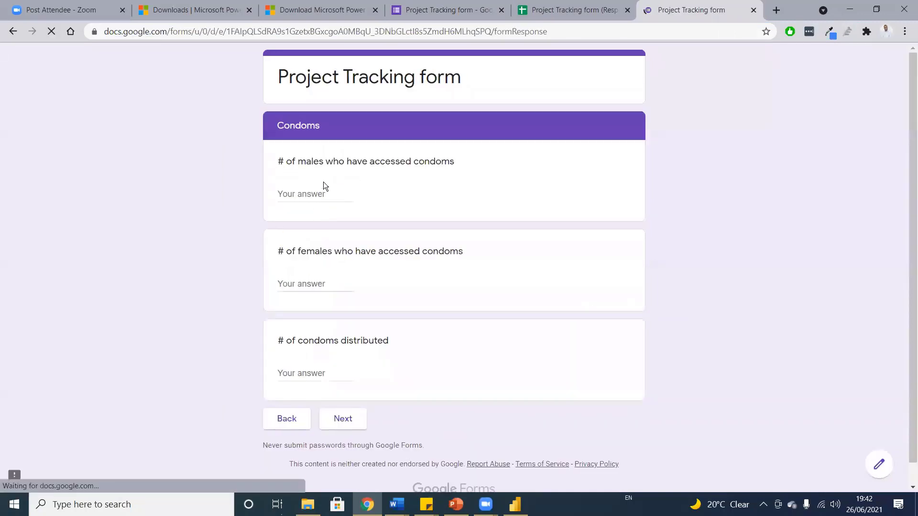
Fill in the Condoms section with 50 males, 40 females and 200 condoms distributed, and continue to VMMC
click(318, 198)
text(50)
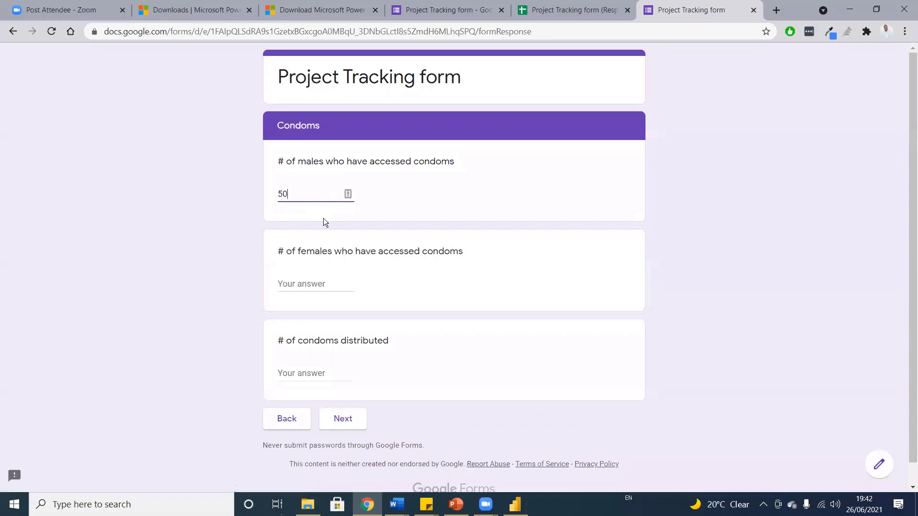
click(322, 289)
text(40)
click(315, 381)
click(313, 381)
text(200)
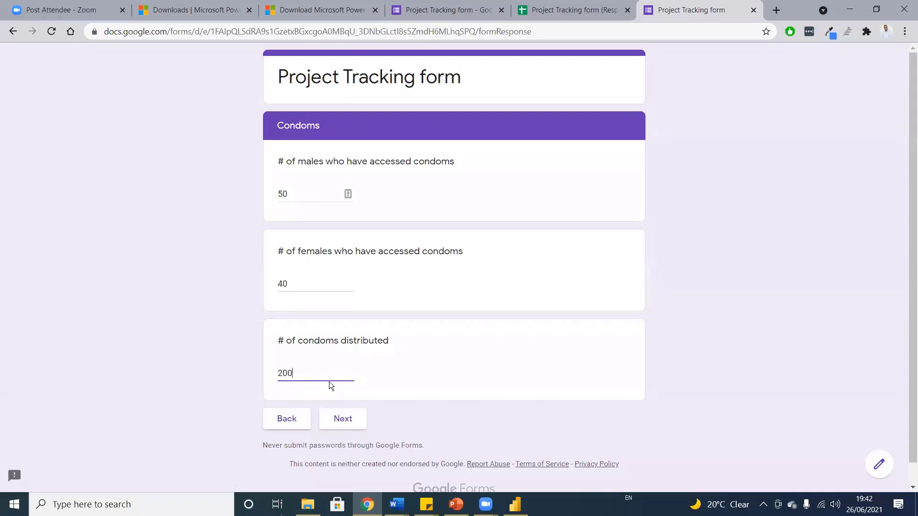
click(344, 418)
Enter 20 males for VMMC, 50 males and 40 females for HTC, and submit the form
click(330, 203)
text(20)
click(327, 240)
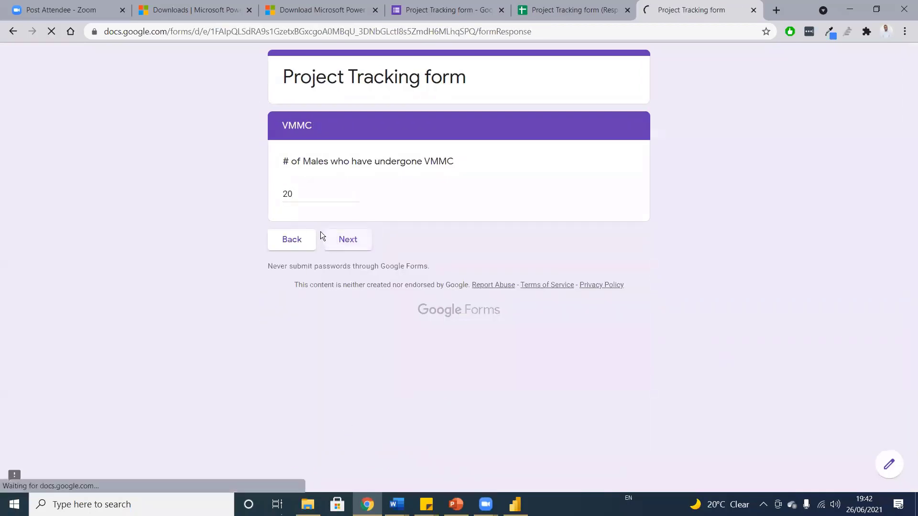
click(305, 195)
text(50)
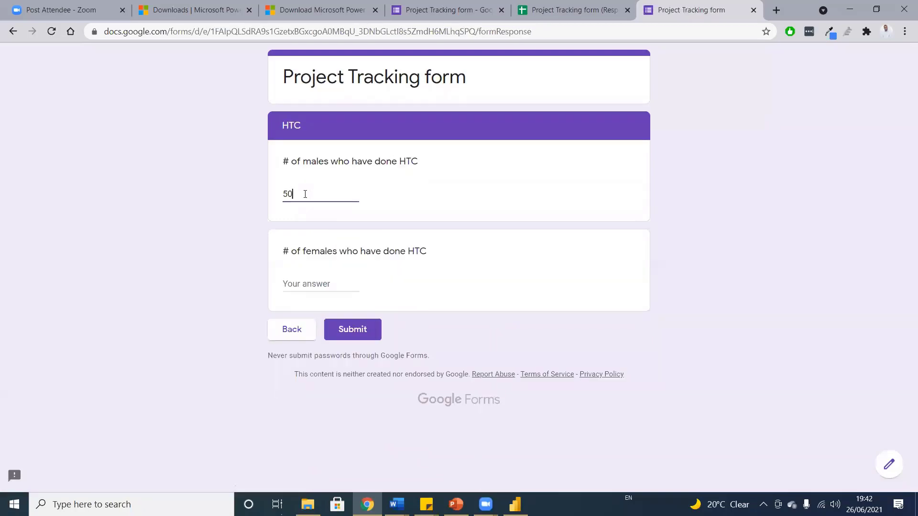
click(319, 279)
text(40)
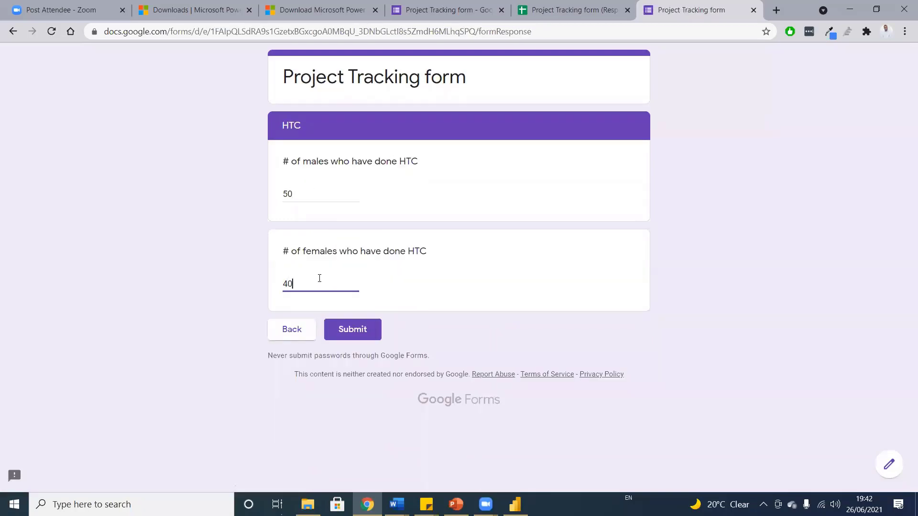
click(354, 329)
Check the form's response summary, switch to the Power BI report, and collapse the Visualizations and Fields panes
click(430, 10)
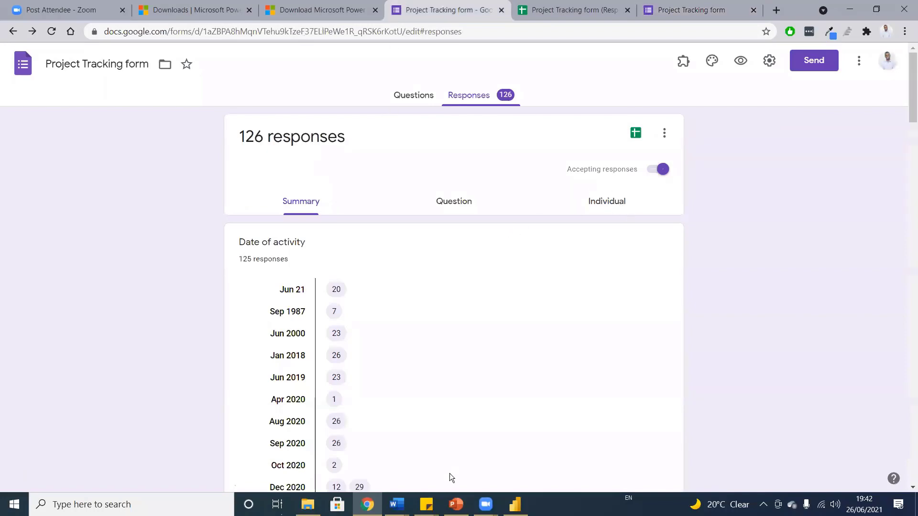
click(514, 504)
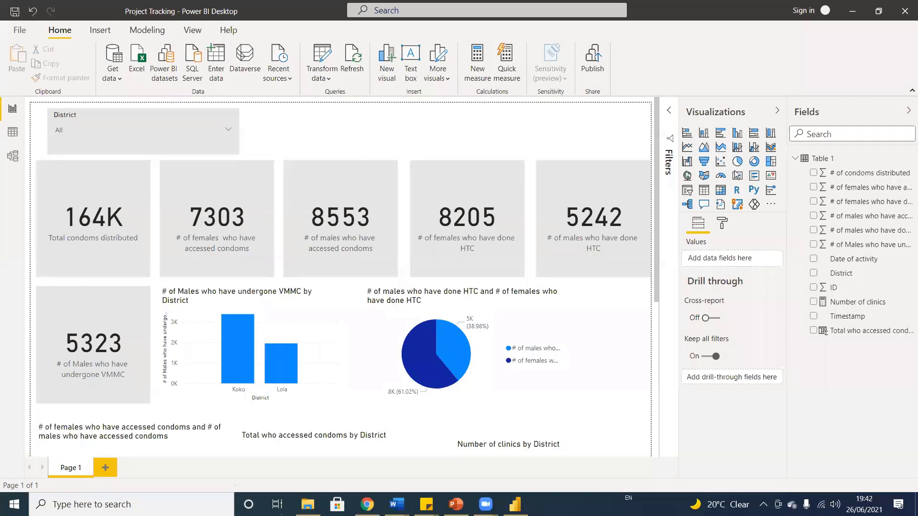
click(778, 111)
click(908, 111)
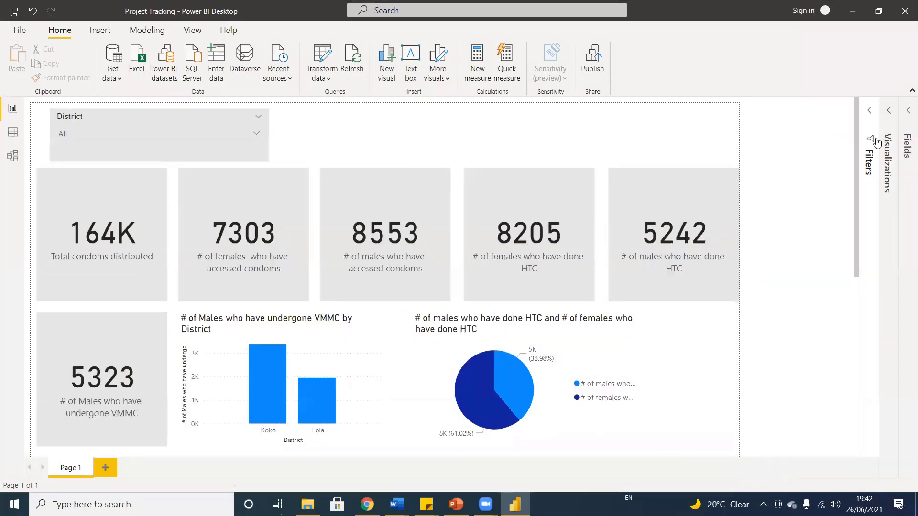
Review the report's summary cards and district charts, and refresh the report data
scroll(770, 195, down, 1)
scroll(770, 195, up, 1)
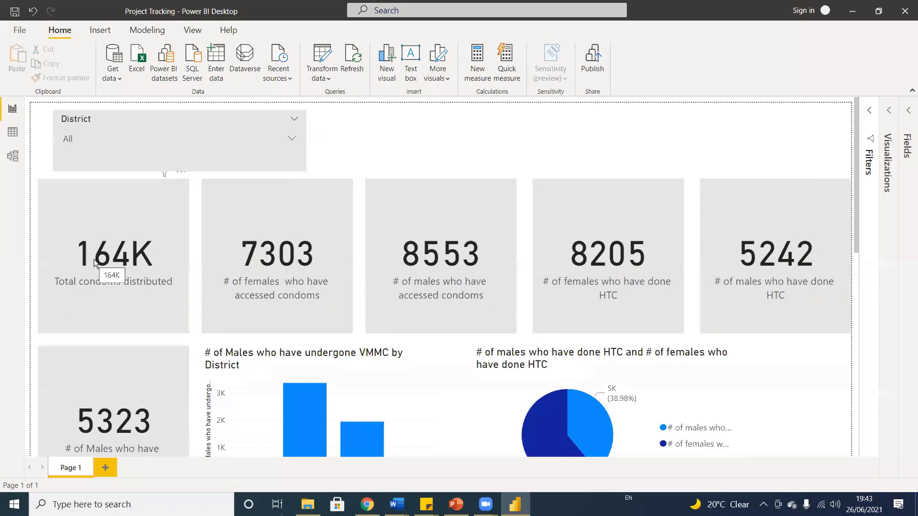
scroll(557, 306, down, 5)
scroll(557, 306, down, 2)
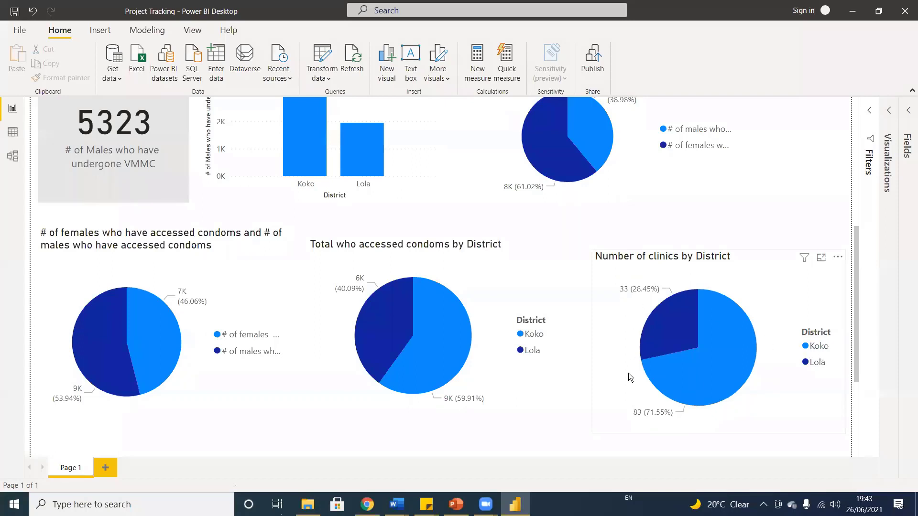
scroll(629, 373, up, 7)
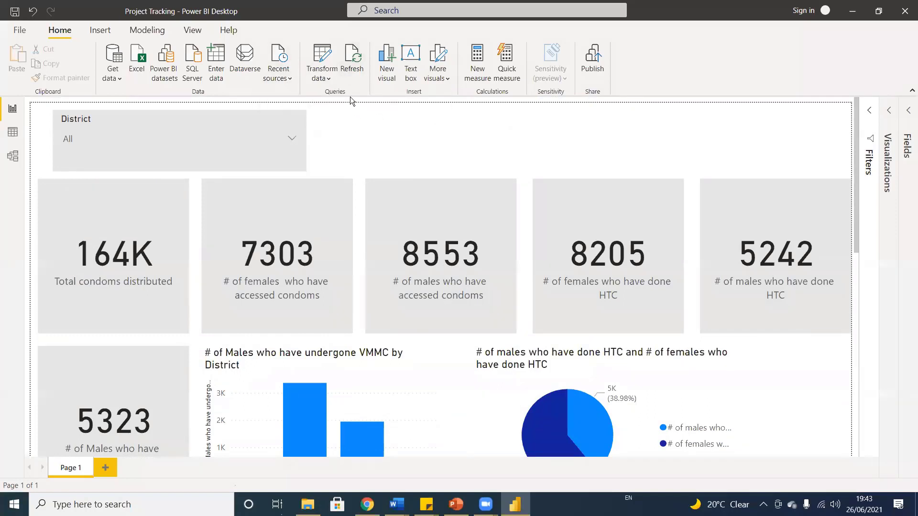
click(355, 57)
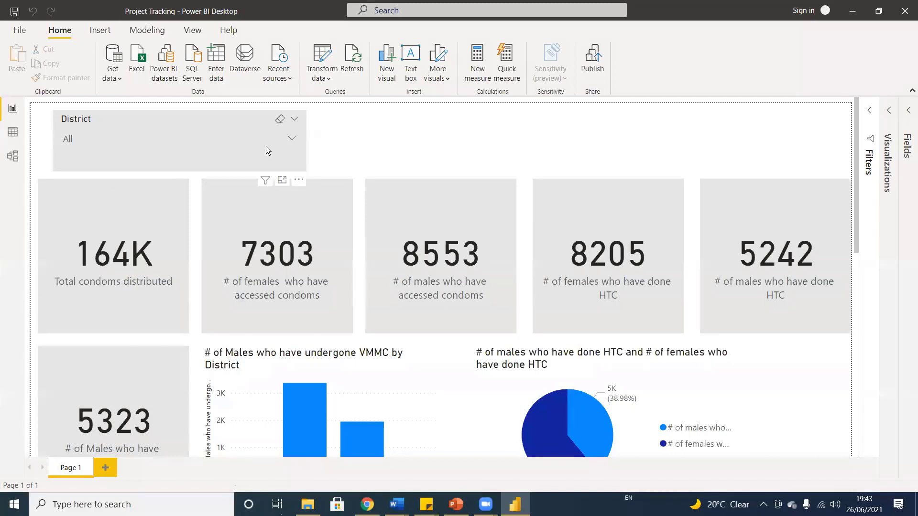
Switch to Chrome and examine the form's response summary and the newest sheet responses, highlighting row 139
click(368, 505)
scroll(299, 292, down, 2)
scroll(300, 293, up, 2)
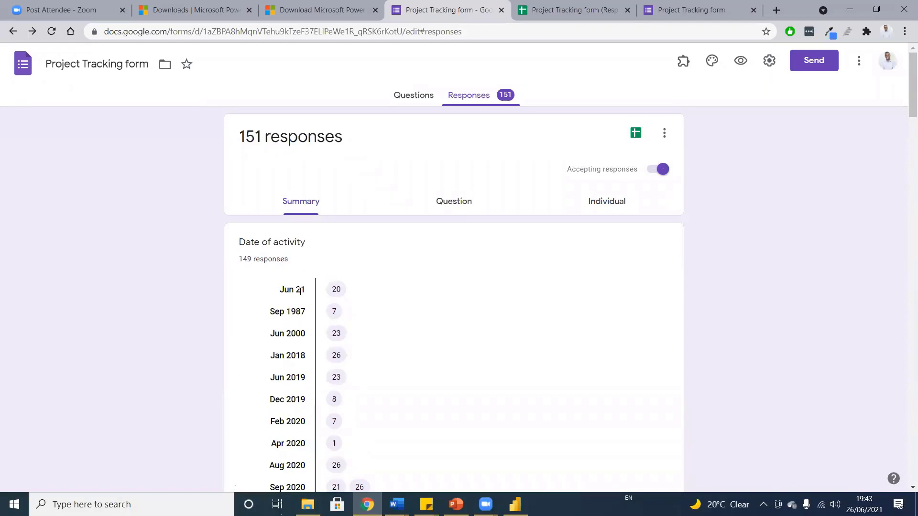
click(567, 10)
scroll(393, 252, down, 7)
scroll(394, 249, up, 3)
scroll(394, 250, down, 5)
scroll(394, 250, up, 2)
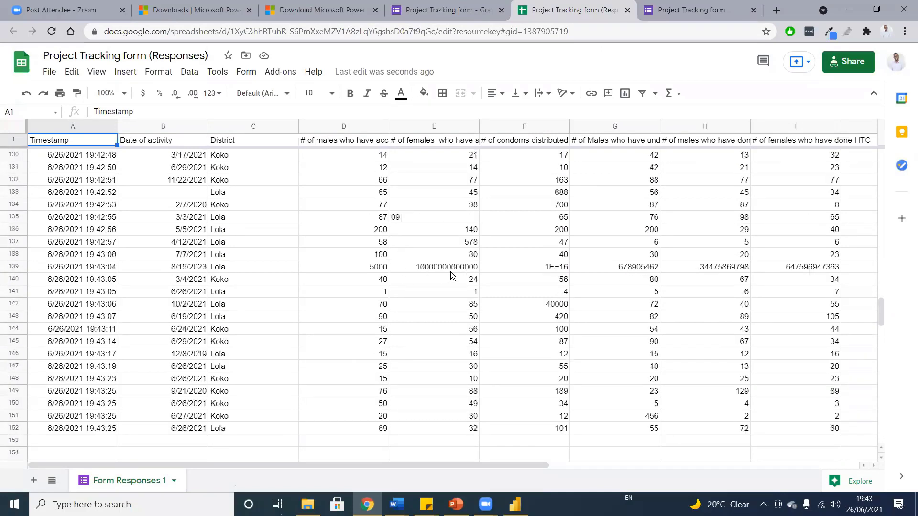
click(23, 269)
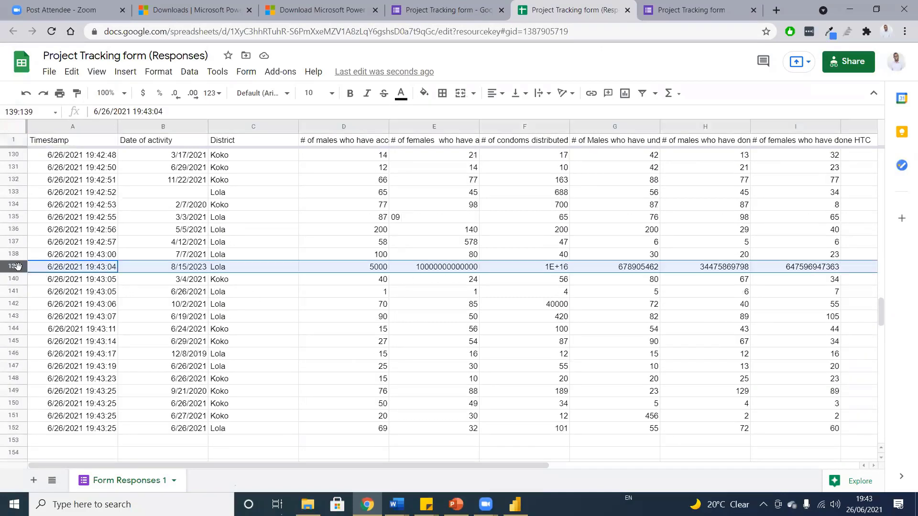
scroll(385, 289, down, 3)
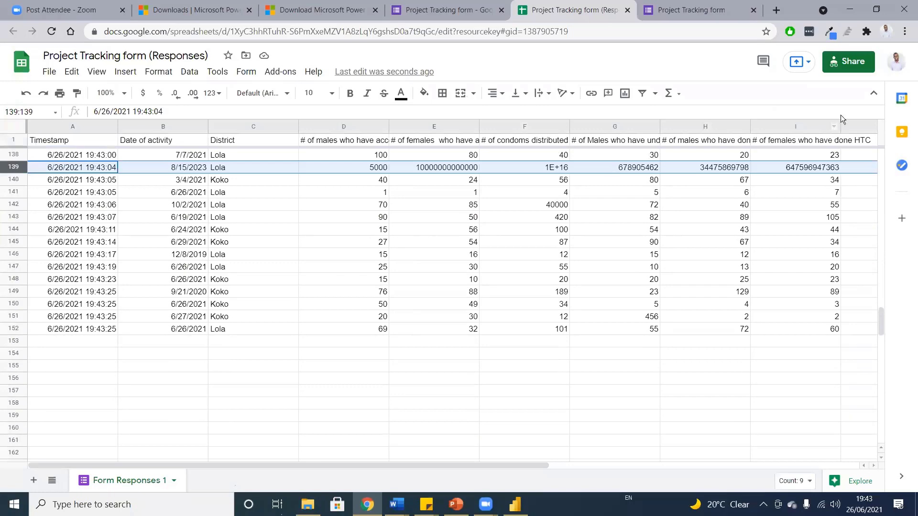
Return to the Power BI report, expand the Fields pane, and refresh the whole report and Table 1's data
click(850, 19)
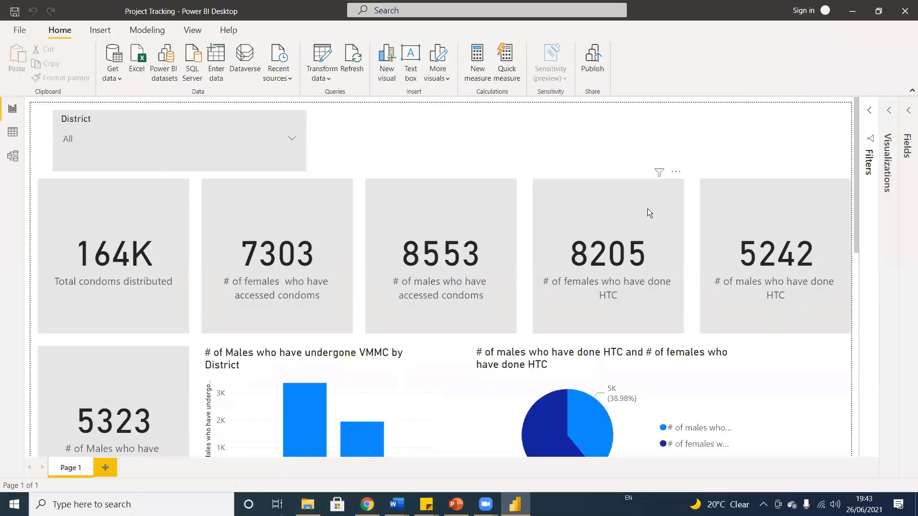
click(907, 114)
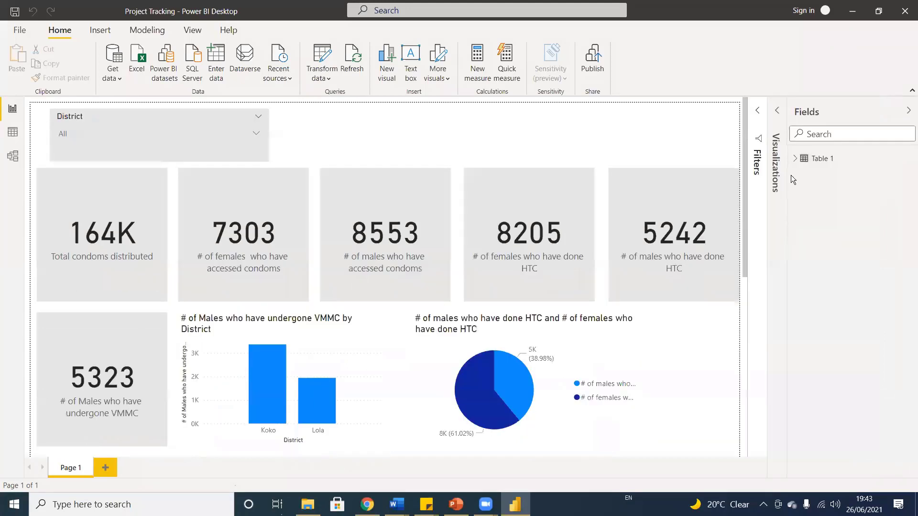
click(352, 59)
click(907, 159)
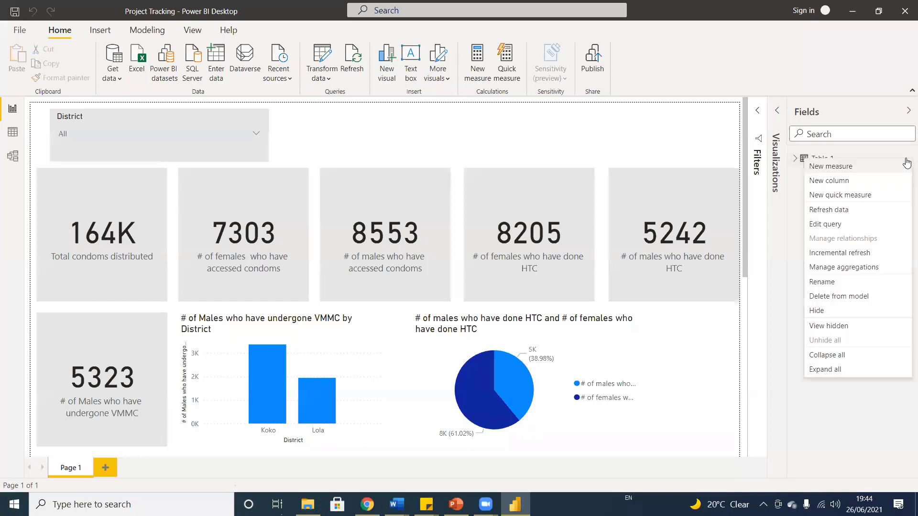
click(858, 212)
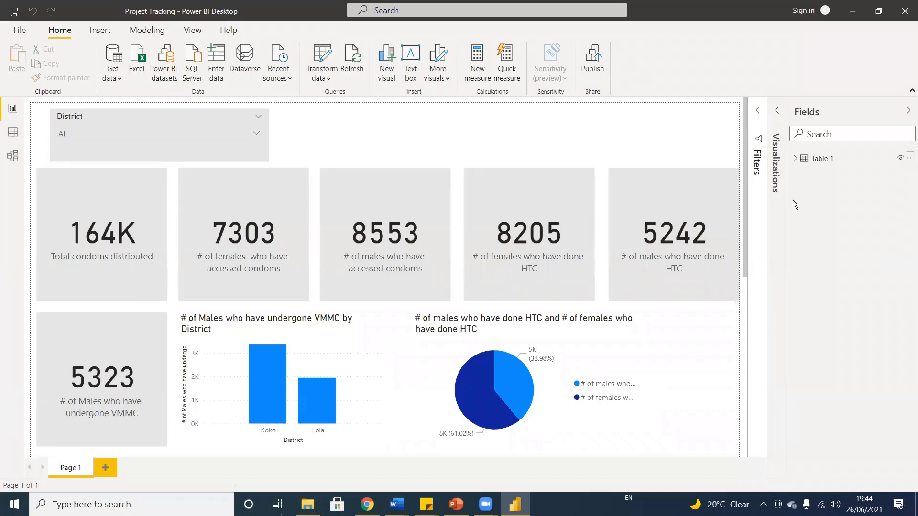
click(910, 159)
click(783, 227)
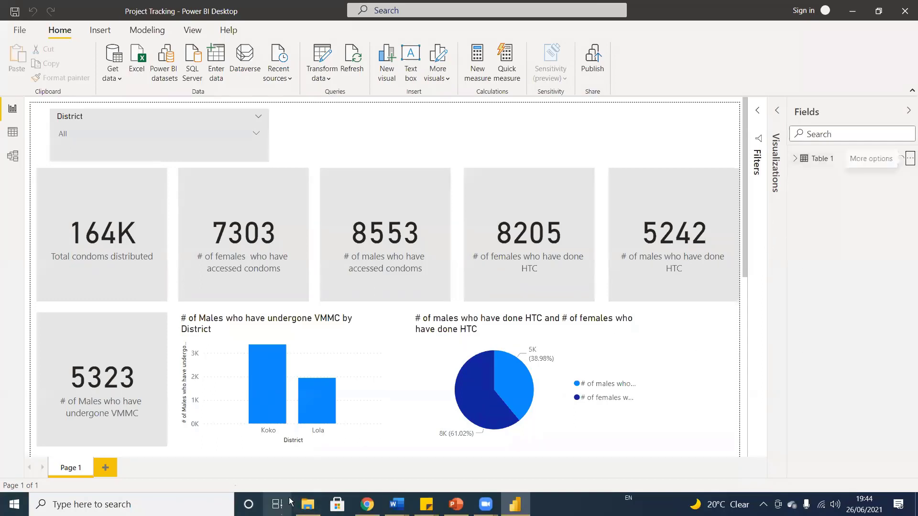
Switch to the responses sheet in Chrome and examine its rows back up to the first response
click(367, 504)
scroll(363, 207, up, 5)
scroll(363, 208, down, 5)
scroll(542, 221, up, 4)
scroll(541, 222, up, 20)
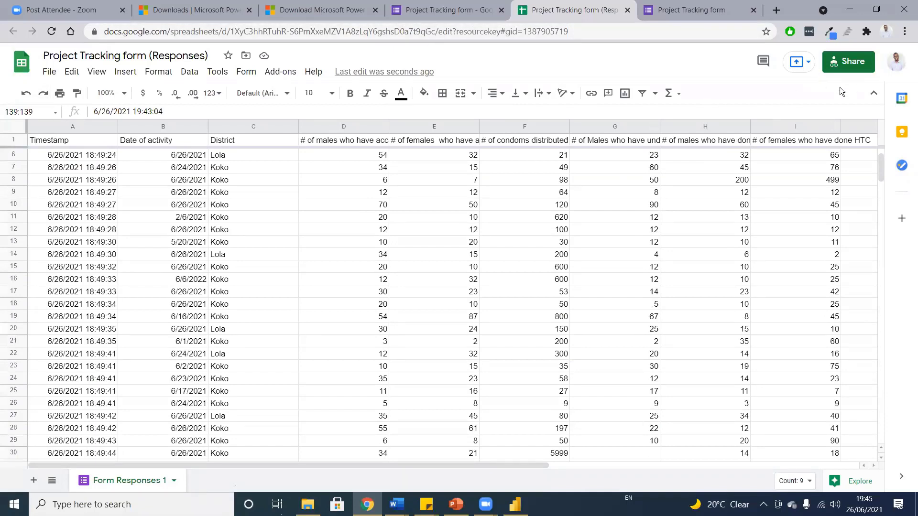
scroll(709, 165, up, 1)
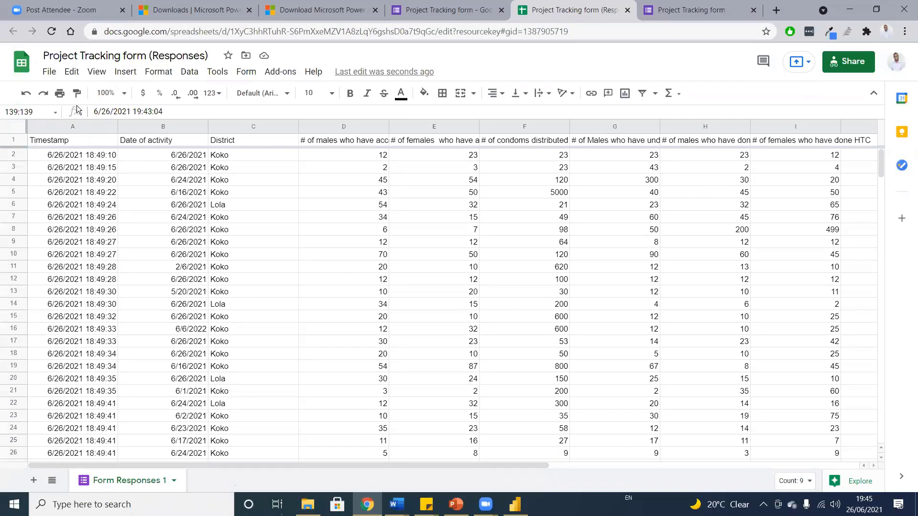
Examine the responses sheet's Publish to the web settings, including its link and published content, and close them
click(47, 72)
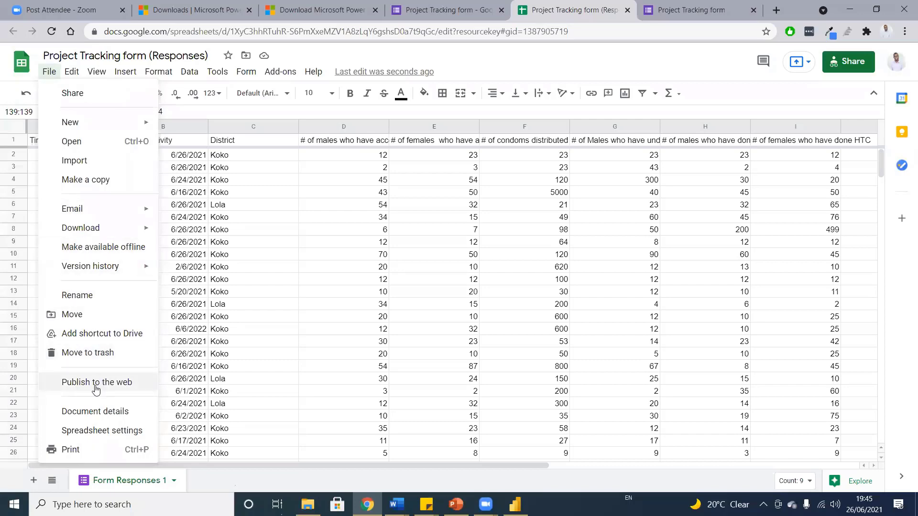
click(76, 382)
click(486, 228)
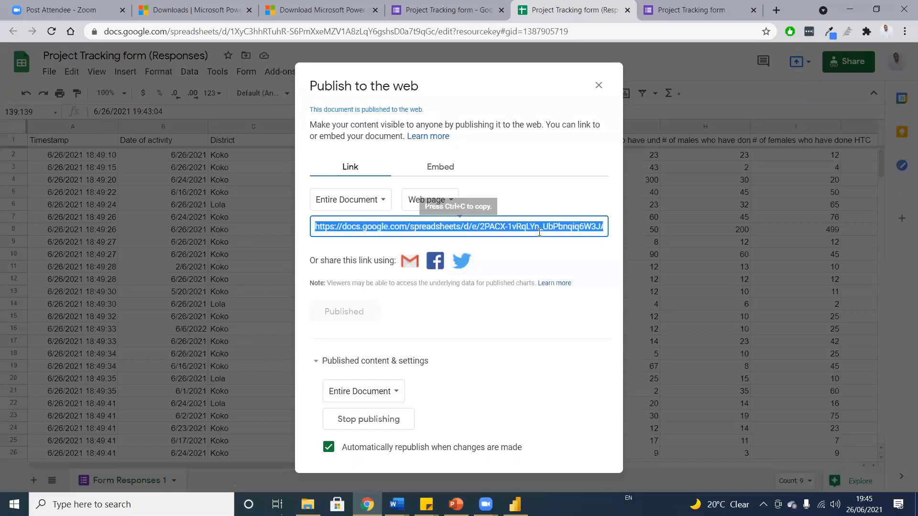
click(451, 228)
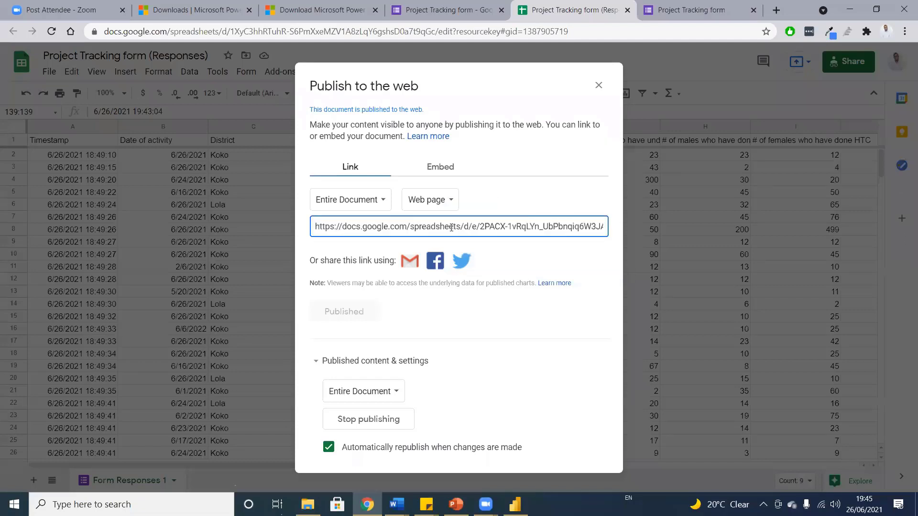
double_click(451, 228)
click(438, 335)
click(393, 398)
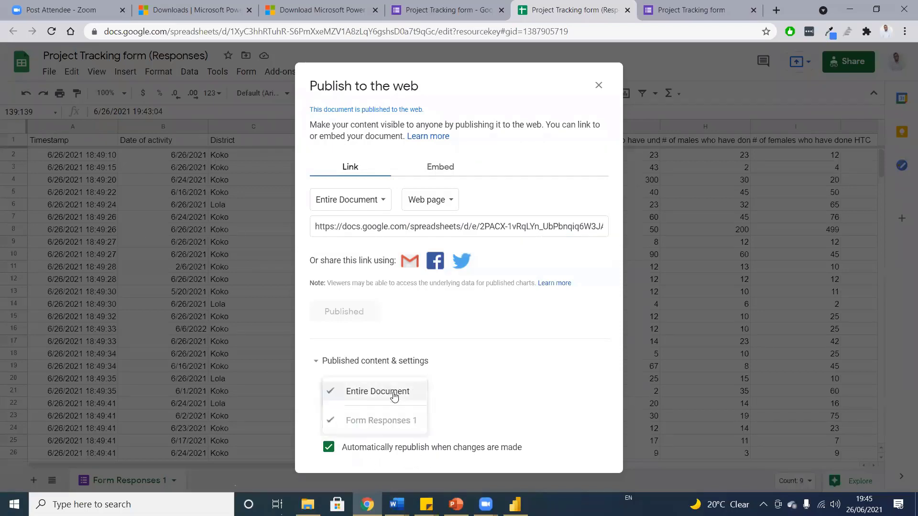
click(418, 395)
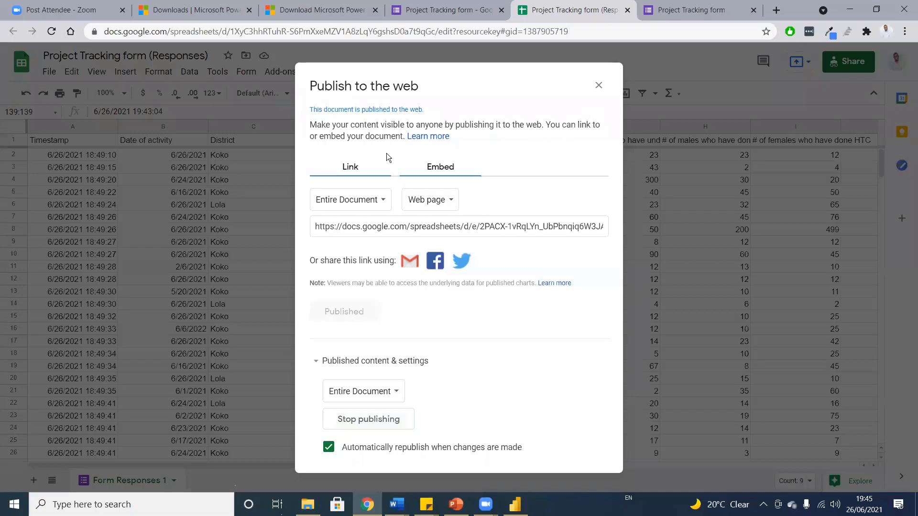
click(599, 85)
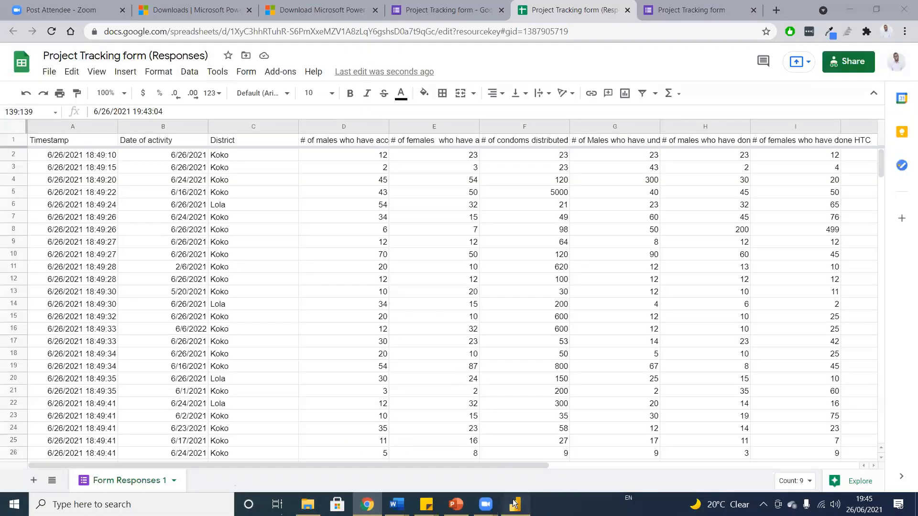
Switch to the Power BI report and refresh its data
click(515, 504)
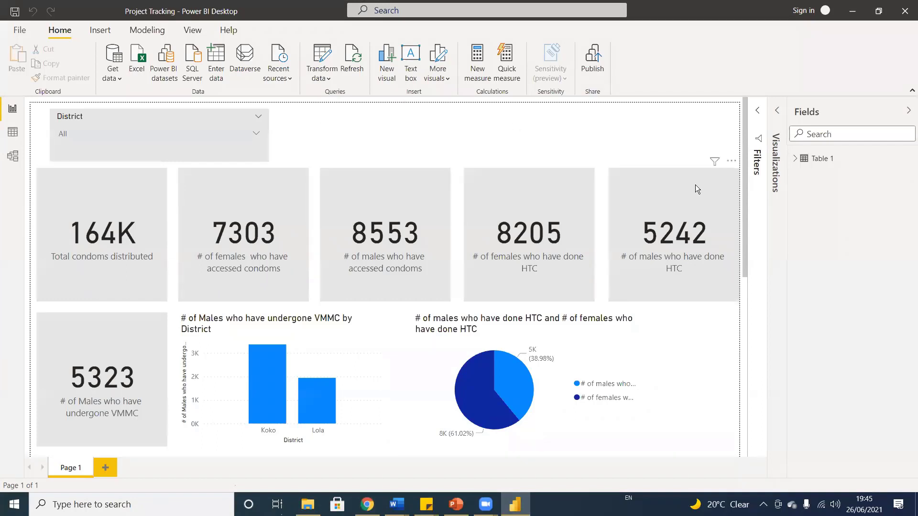
click(357, 64)
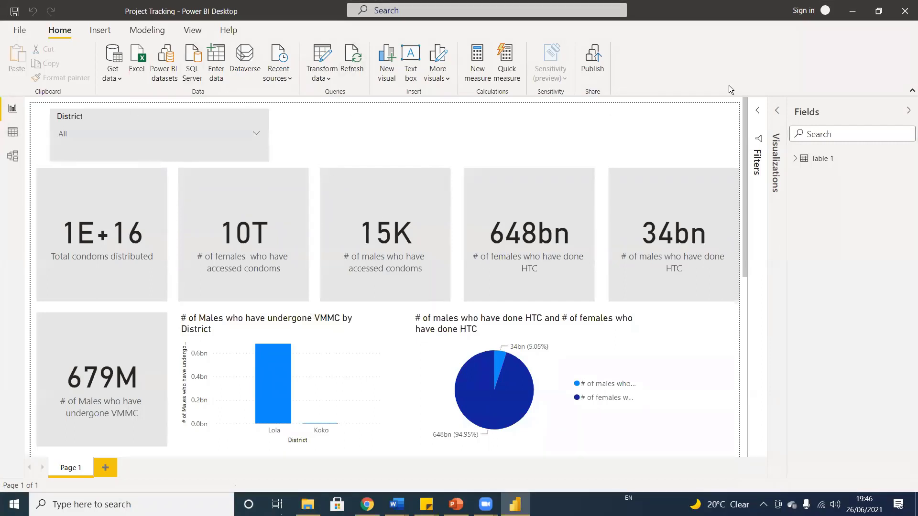
Switch to File Explorer and locate Project Tracking.pbix in the Live sessions folder
click(308, 504)
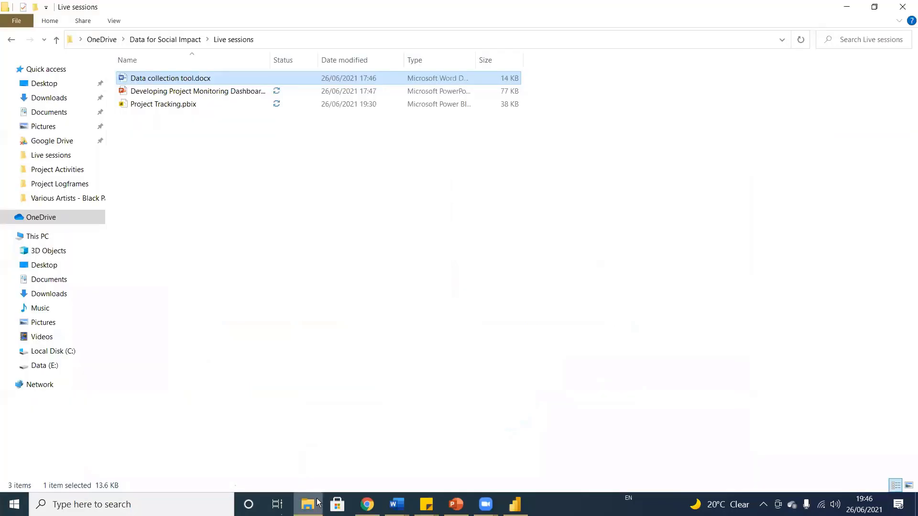
click(176, 105)
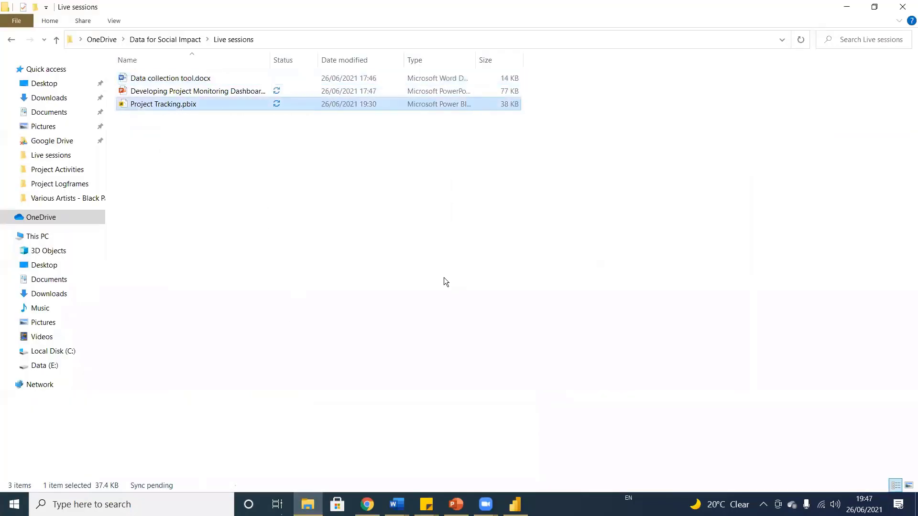
click(514, 504)
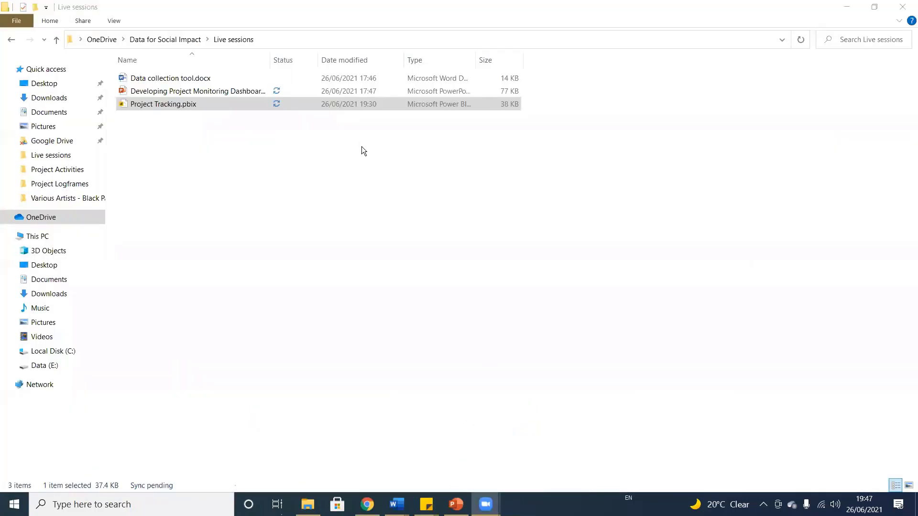
Switch to Chrome and load teachable.com in the tab showing the submitted Project Tracking form
click(367, 505)
click(334, 34)
key(ctrl+Tab)
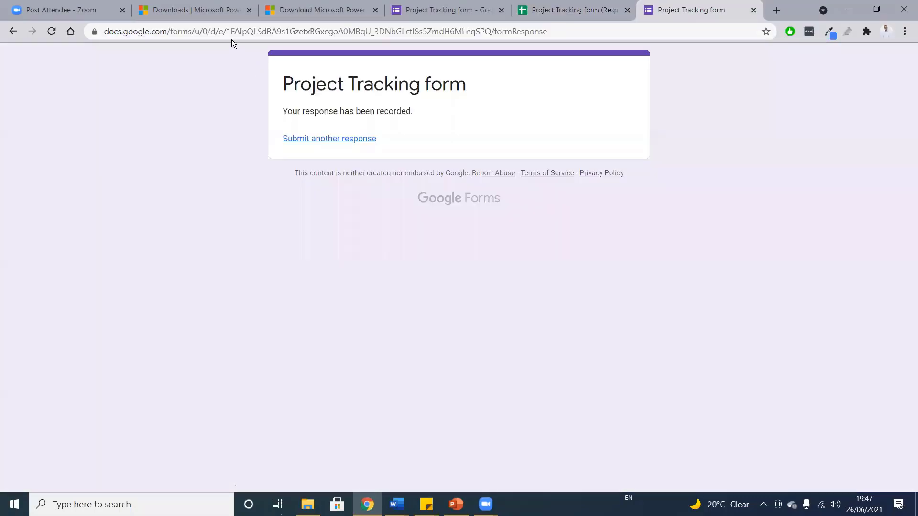
click(230, 32)
text(tea)
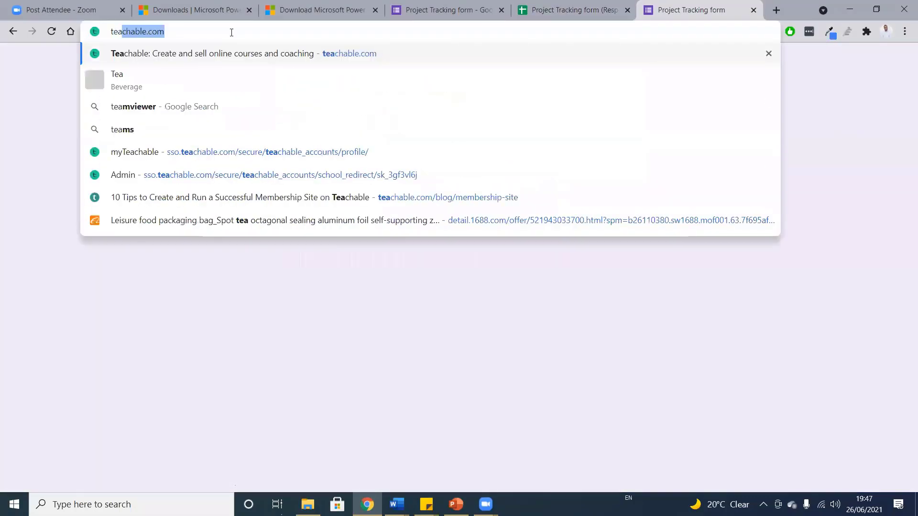
key(Return)
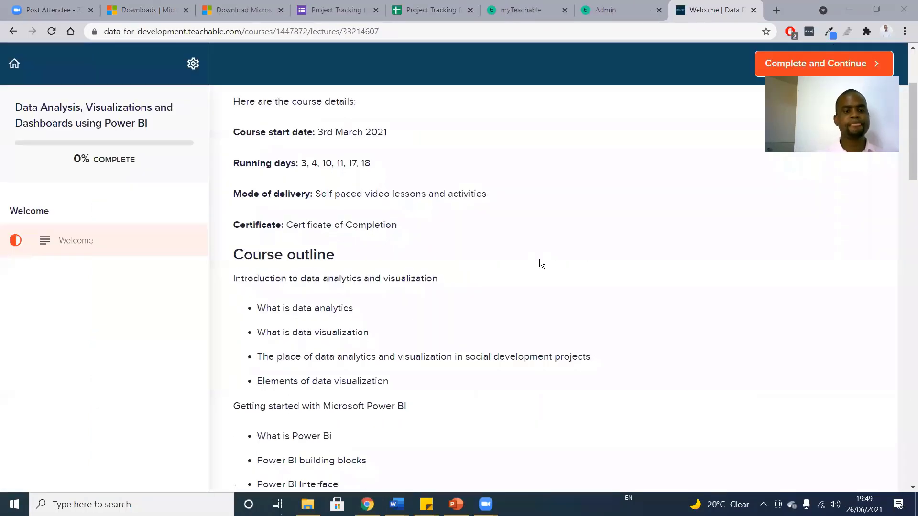
Examine the Power BI course outline from the introduction through the Connecting to data topics
scroll(540, 263, down, 4)
scroll(540, 263, up, 1)
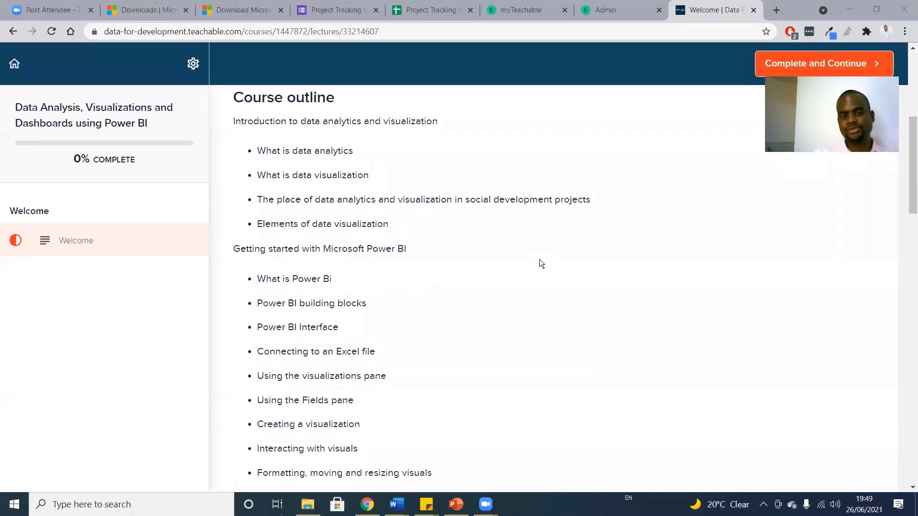
scroll(406, 238, down, 3)
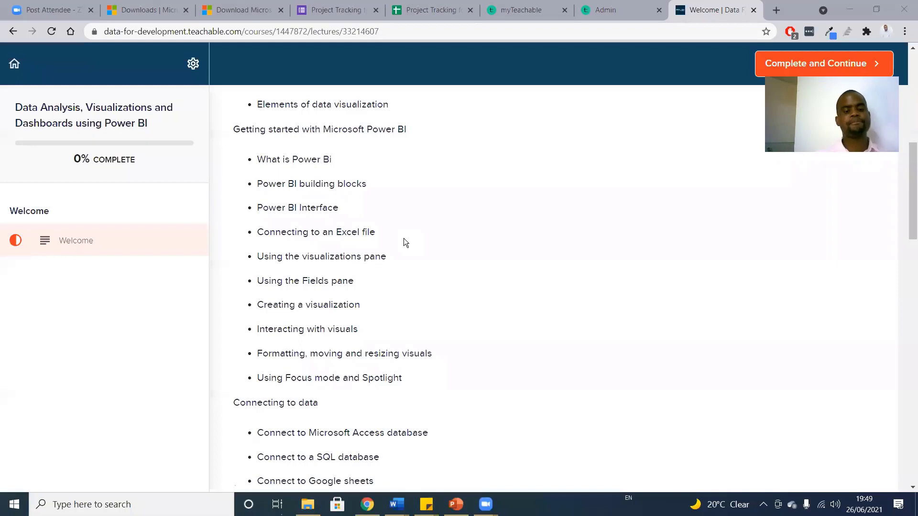
scroll(404, 241, down, 3)
drag(256, 256, 413, 334)
click(436, 333)
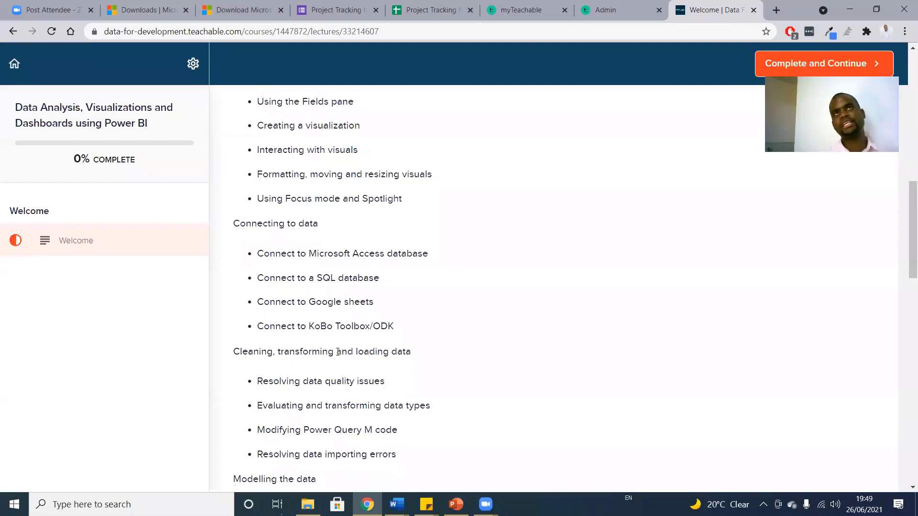
Examine the outline's data cleaning, modelling, DAX and report creation topics, highlighting the CALCULATE function
scroll(337, 352, down, 3)
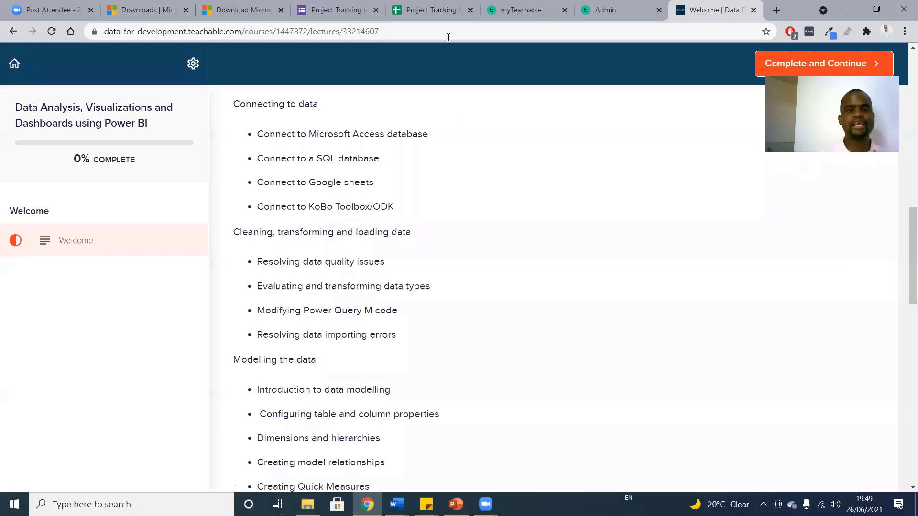
scroll(375, 325, down, 3)
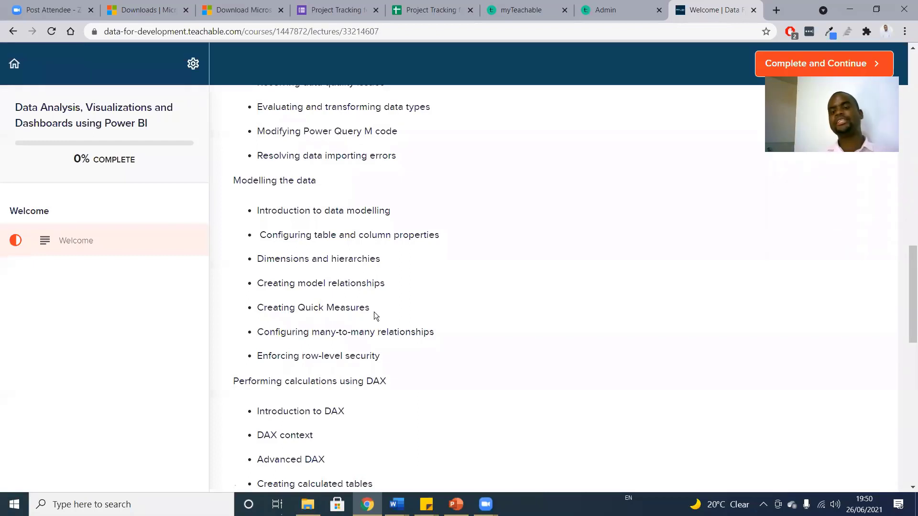
scroll(381, 322, down, 1)
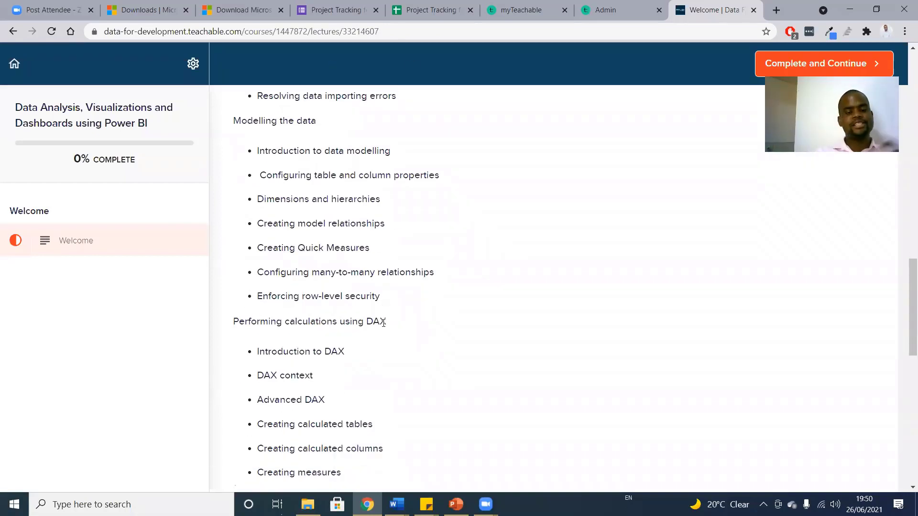
scroll(380, 323, down, 2)
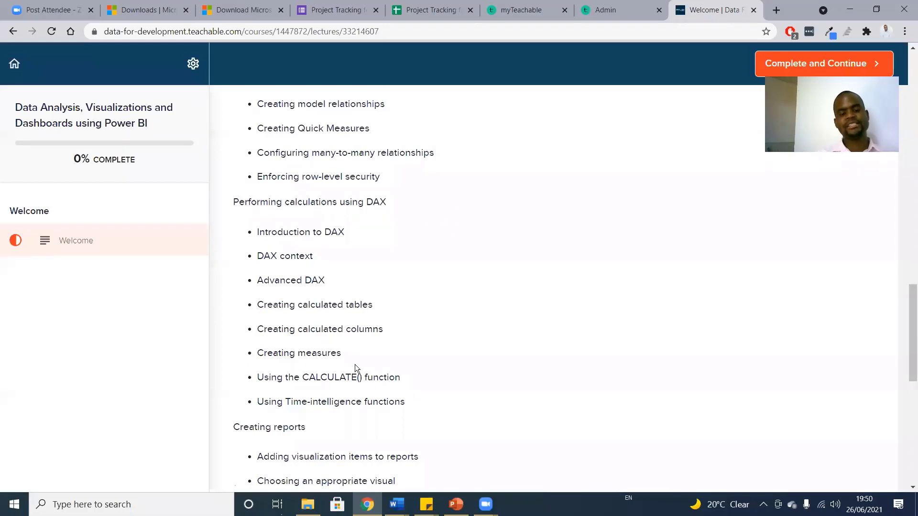
double_click(346, 377)
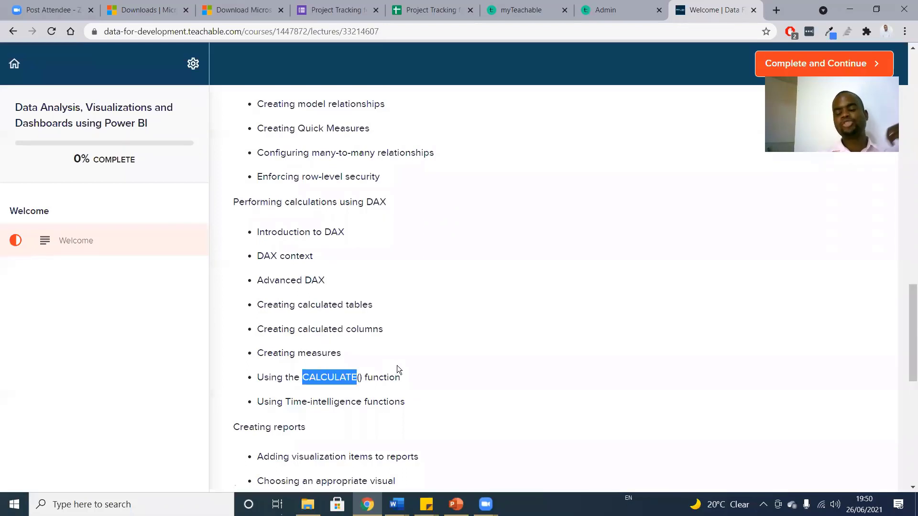
click(443, 316)
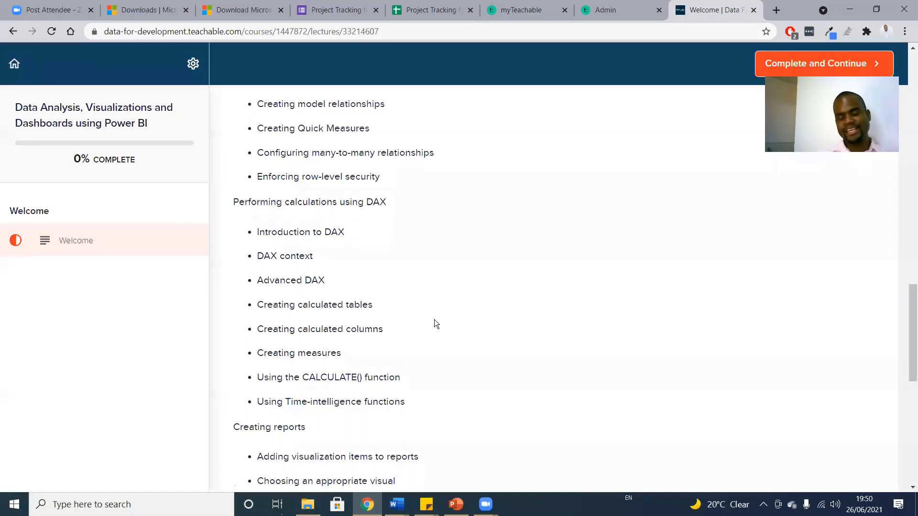
scroll(407, 313, down, 4)
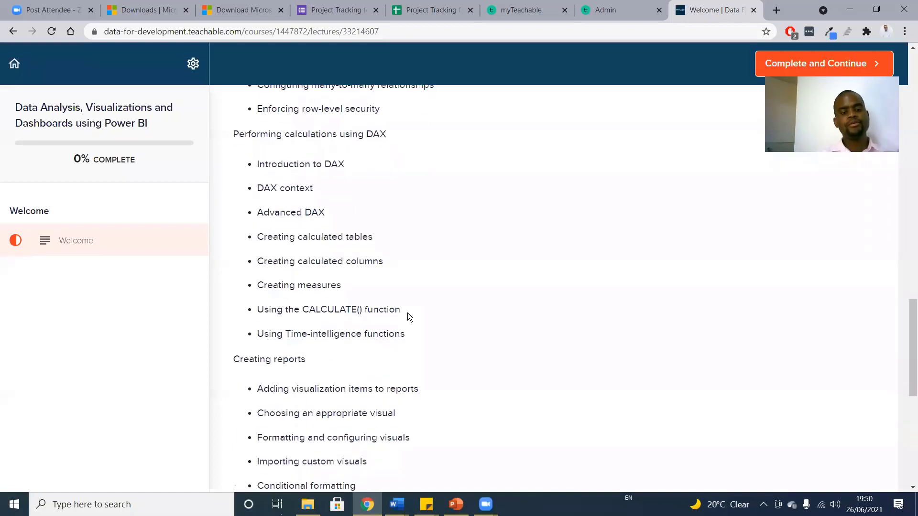
scroll(408, 317, down, 1)
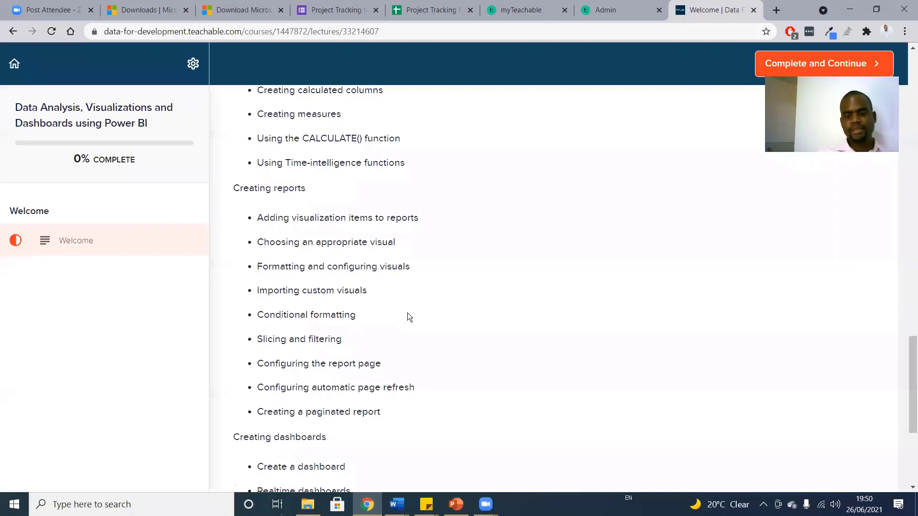
Search Windows for "power" and open the recent Power BI report on increasing access to sexual reproductive health services
click(120, 504)
text(power)
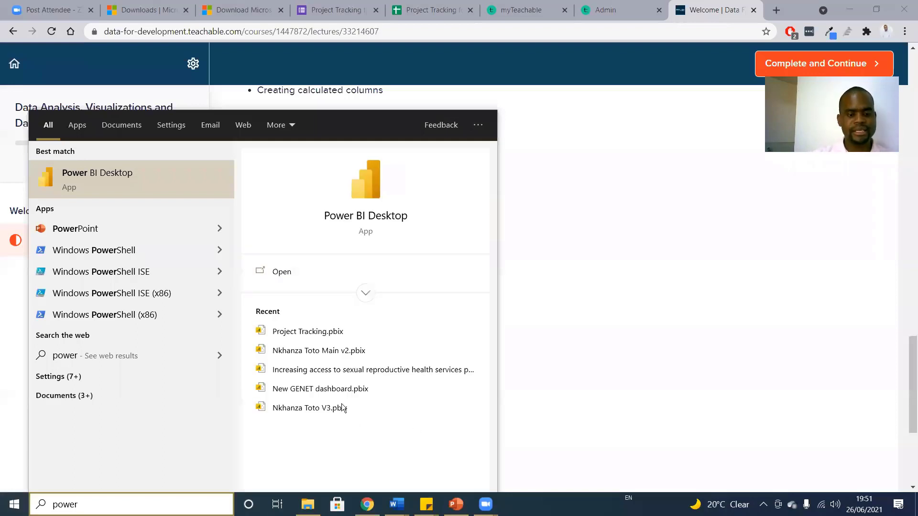
click(325, 372)
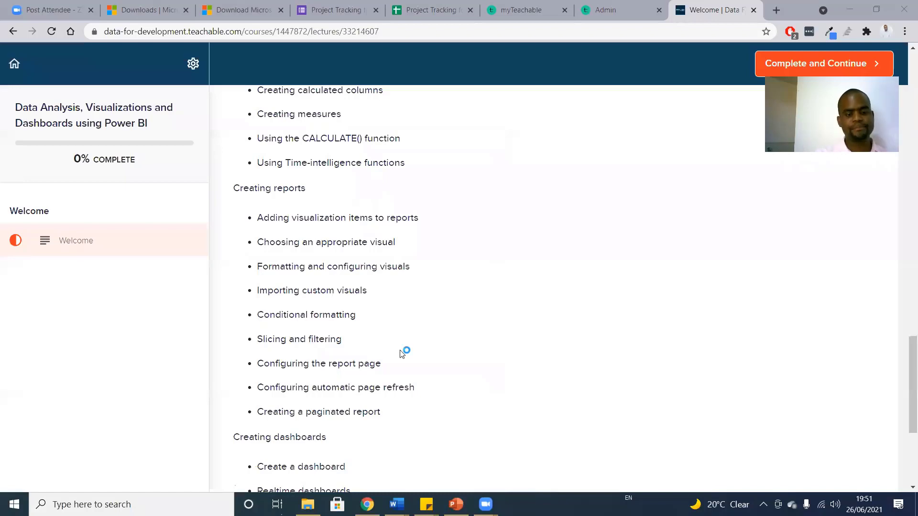
Examine the outline's dashboard, publishing and final project topics, and return to the data modelling section
scroll(401, 353, down, 5)
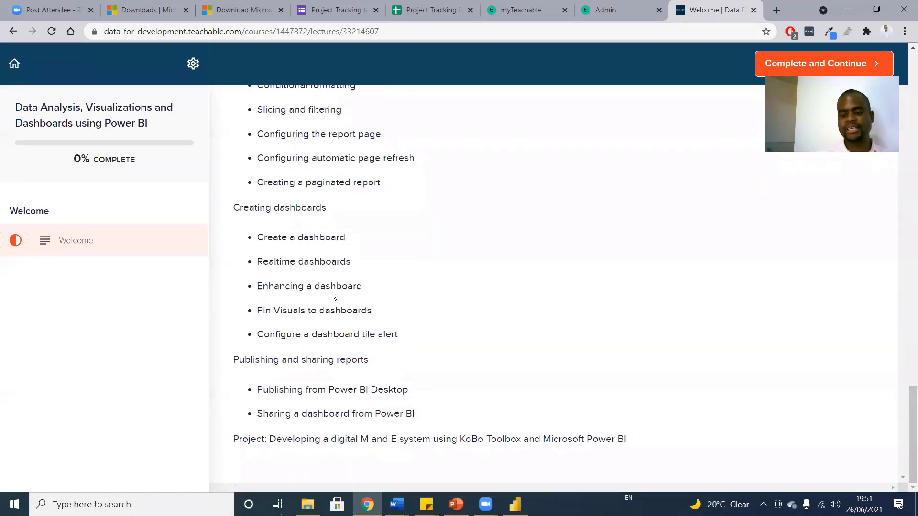
scroll(402, 282, up, 15)
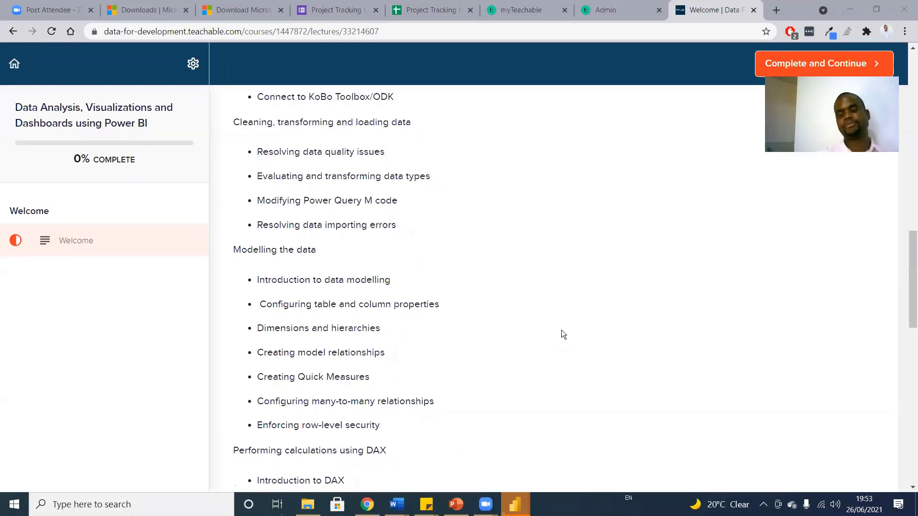
Open the Power BI course's checkout page and examine its price, the PayPal and credit card options, and the billing address fields
click(561, 330)
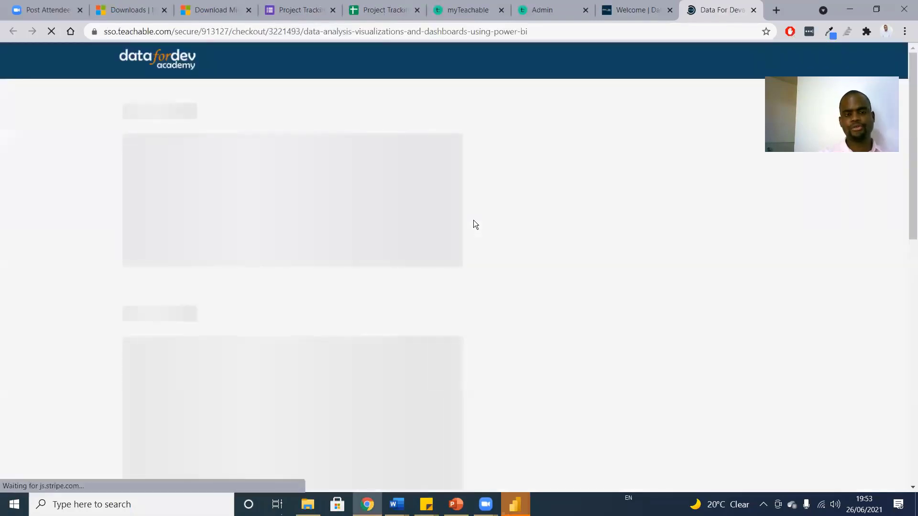
scroll(434, 269, down, 1)
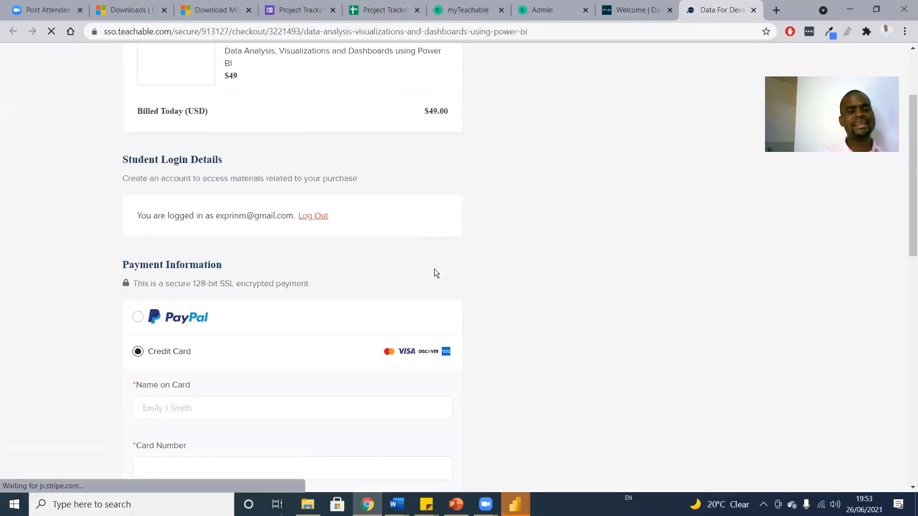
double_click(230, 137)
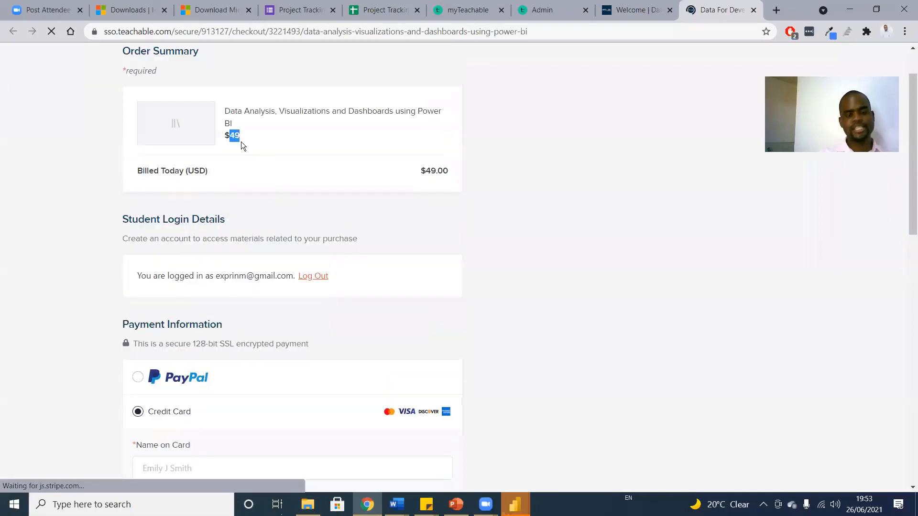
scroll(512, 242, down, 3)
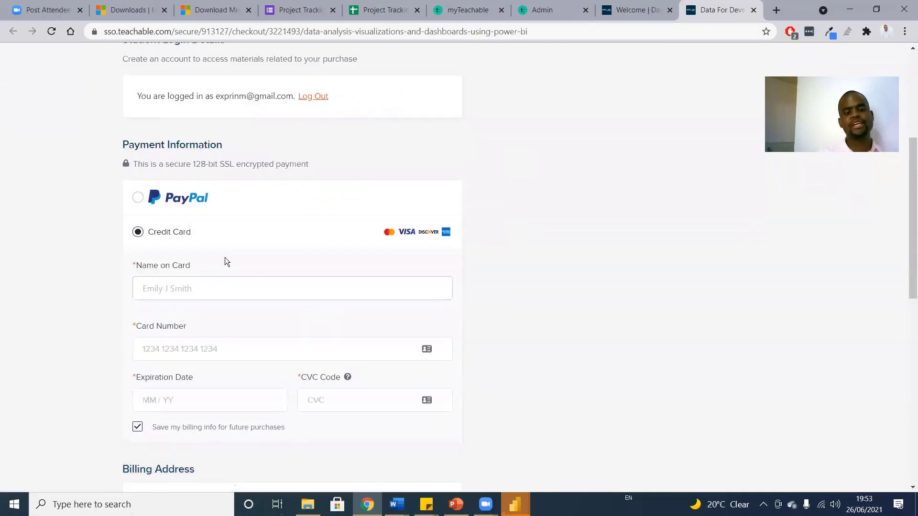
click(158, 198)
click(178, 333)
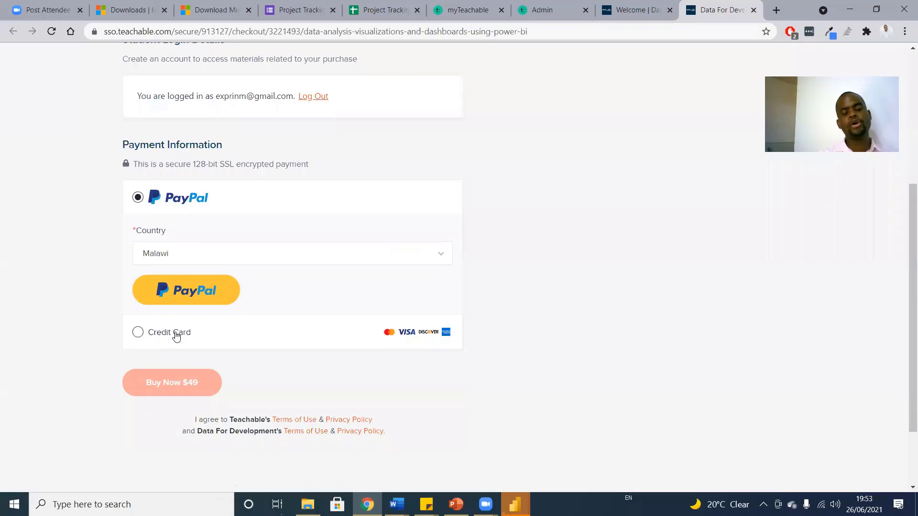
scroll(583, 316, down, 5)
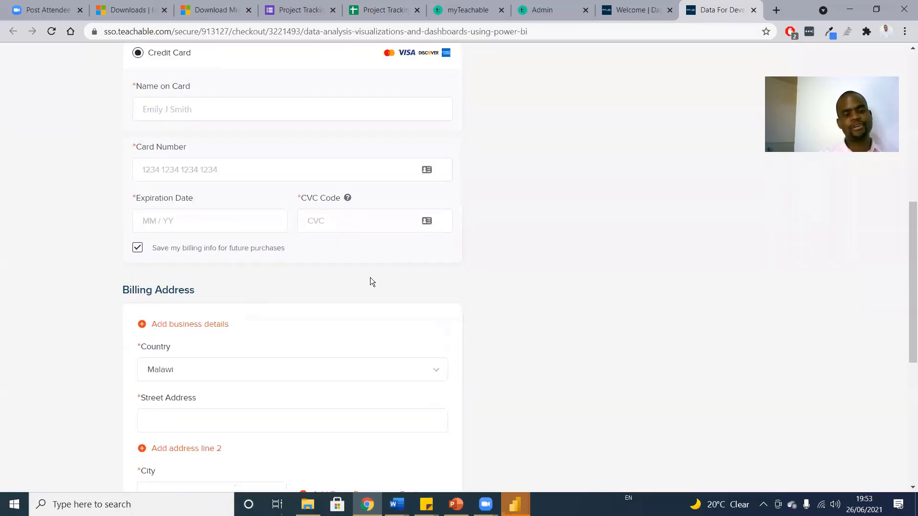
Examine the checkout page's billing address fields, order summary, student login details and payment information
scroll(372, 280, up, 3)
scroll(374, 278, down, 7)
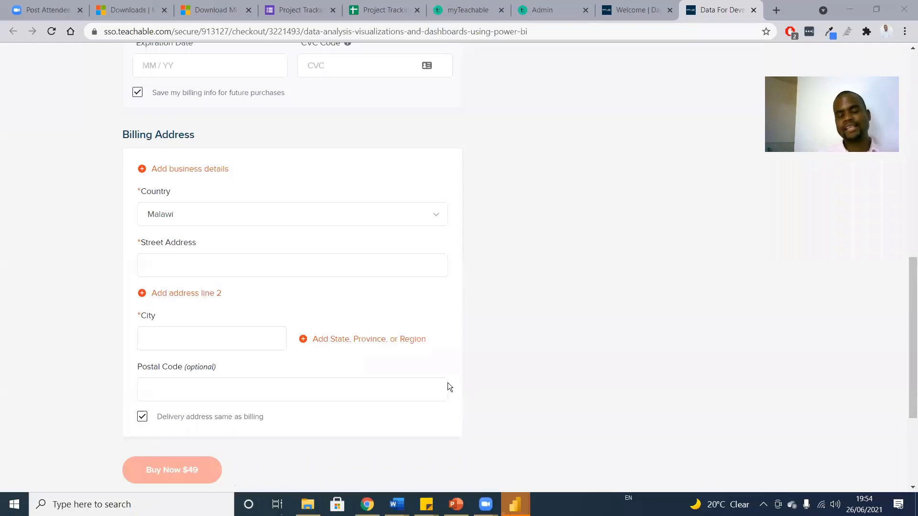
scroll(317, 244, up, 1)
scroll(317, 243, up, 10)
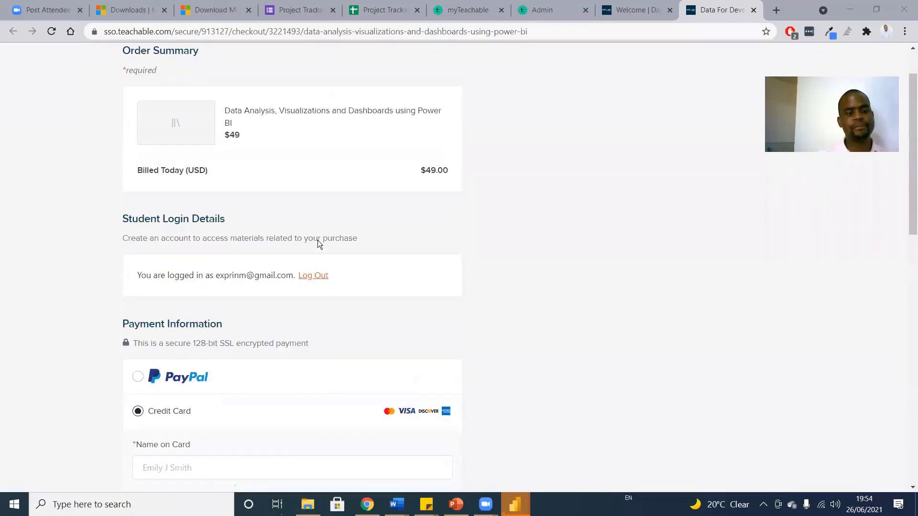
scroll(311, 207, down, 1)
scroll(378, 191, down, 3)
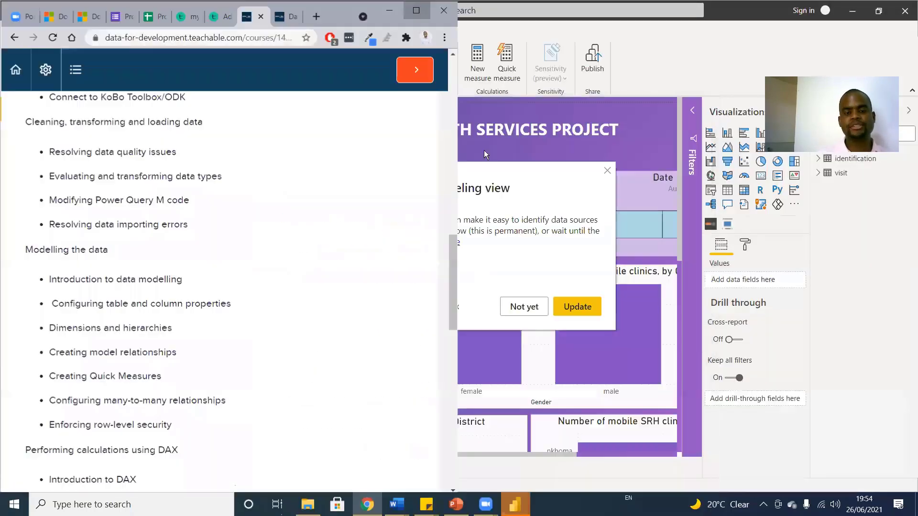
View the course details at the start of the welcome page and return to the checkout page's order summary
scroll(447, 158, up, 10)
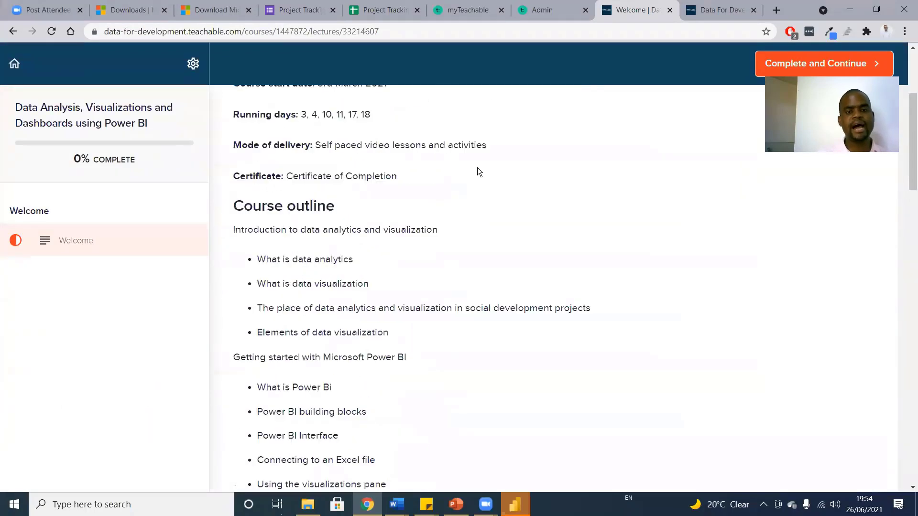
scroll(478, 171, up, 4)
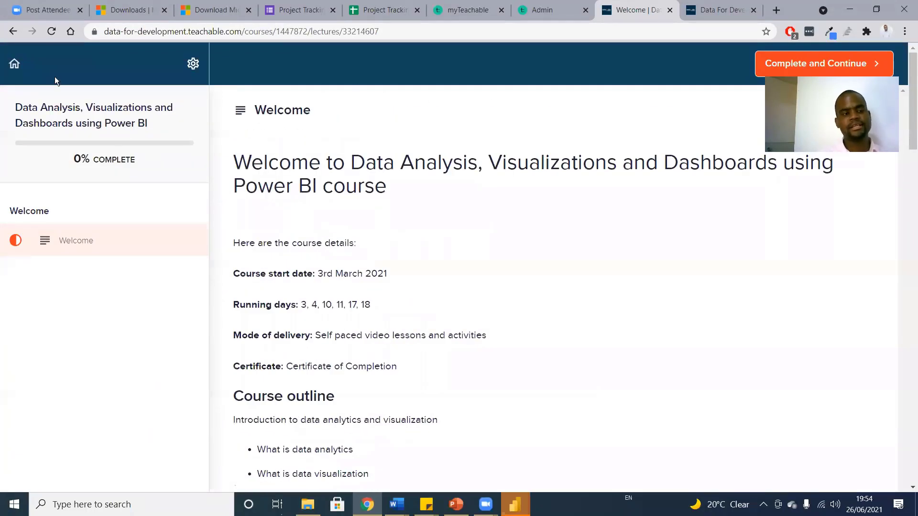
click(720, 10)
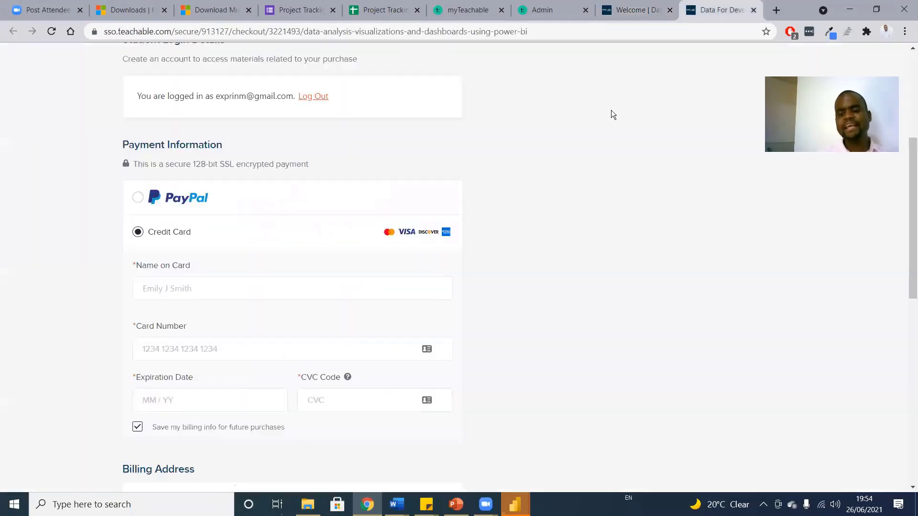
scroll(518, 222, up, 5)
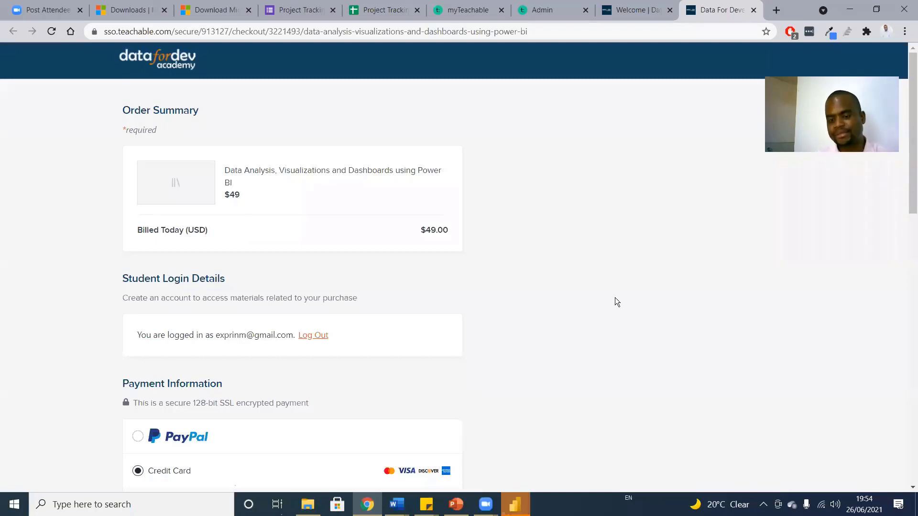
key(alt+Tab)
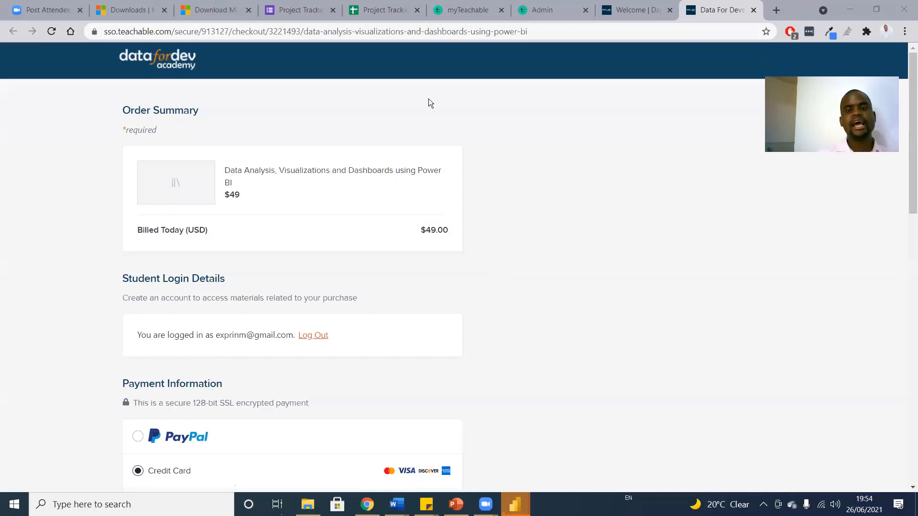
Return to the course welcome page and examine the outline's introduction, Getting started with Microsoft Power BI and Connecting to data topics
click(636, 9)
scroll(410, 292, down, 7)
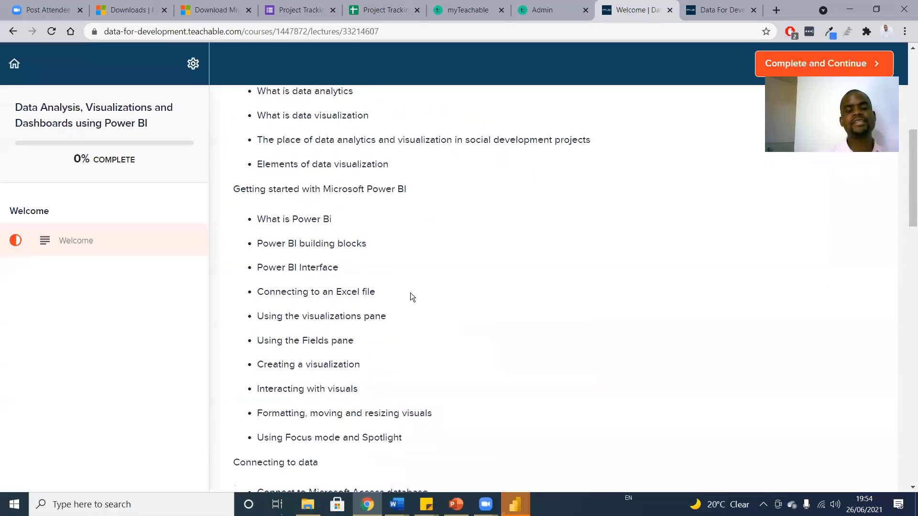
scroll(410, 292, up, 2)
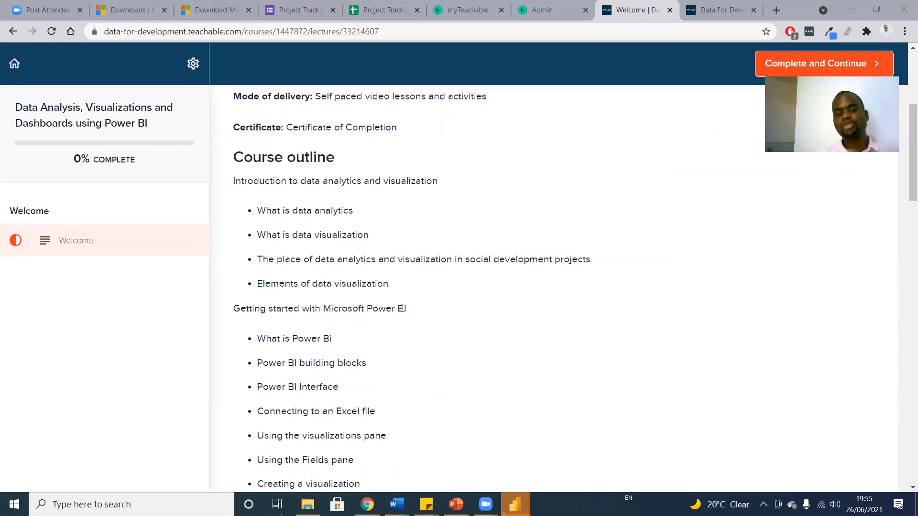
scroll(402, 315, down, 1)
scroll(383, 291, down, 1)
scroll(354, 235, up, 1)
scroll(337, 191, down, 2)
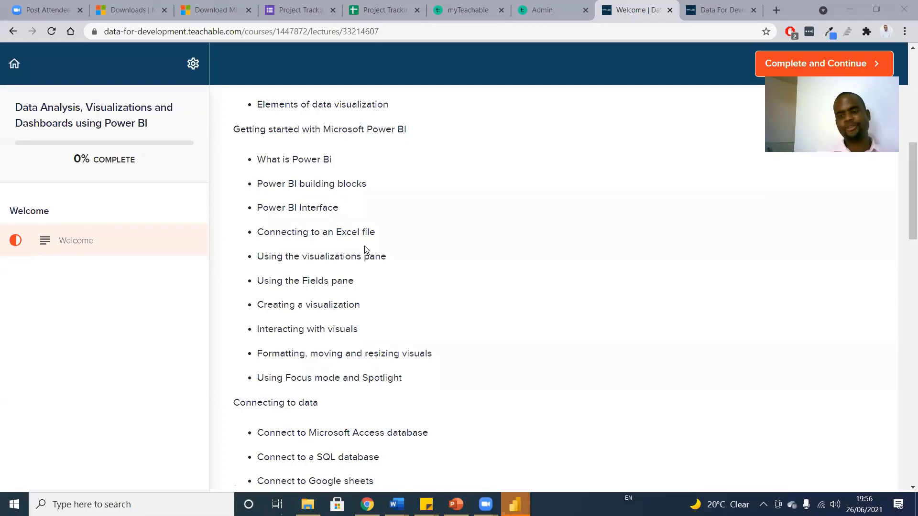
scroll(405, 236, up, 9)
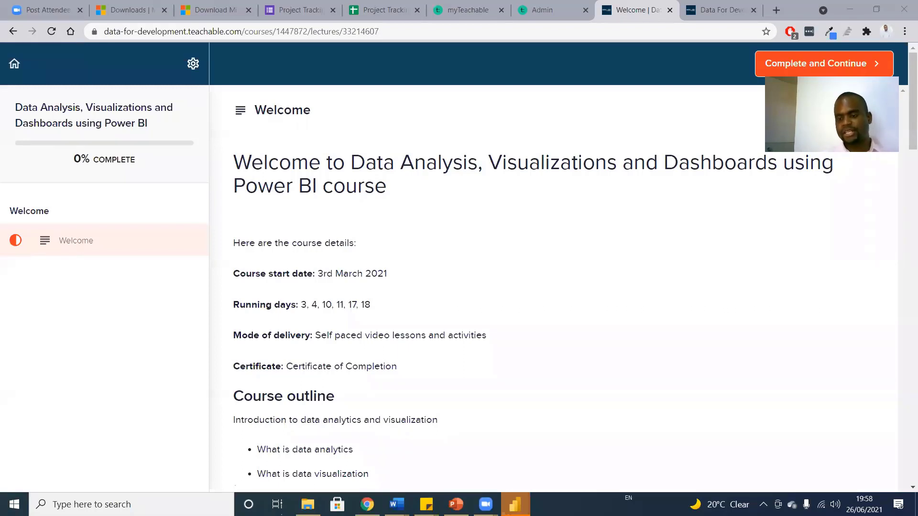
Check the July 2021 dates in the Windows calendar and close it
click(864, 504)
scroll(841, 287, down, 2)
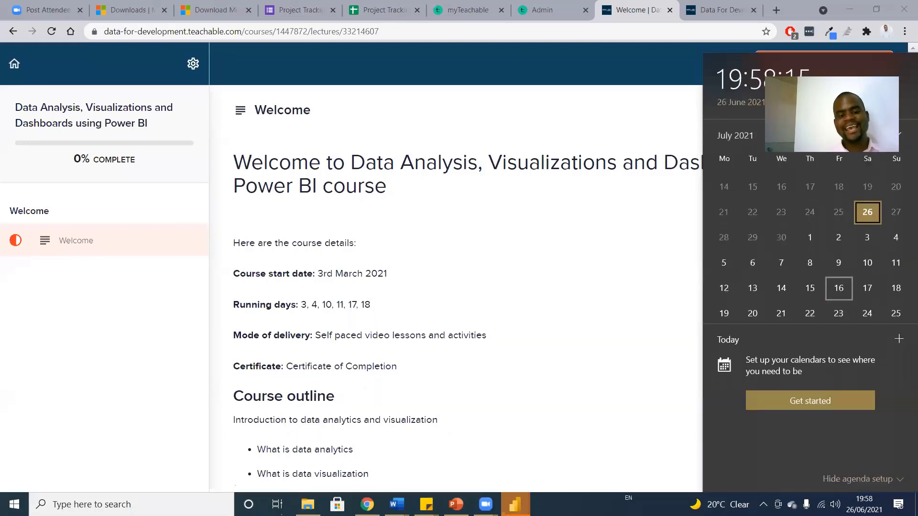
click(359, 338)
Highlight the Running days line in the course details, clear the highlight and continue to the course outline
scroll(547, 327, down, 4)
scroll(412, 232, up, 2)
drag(233, 188, 383, 190)
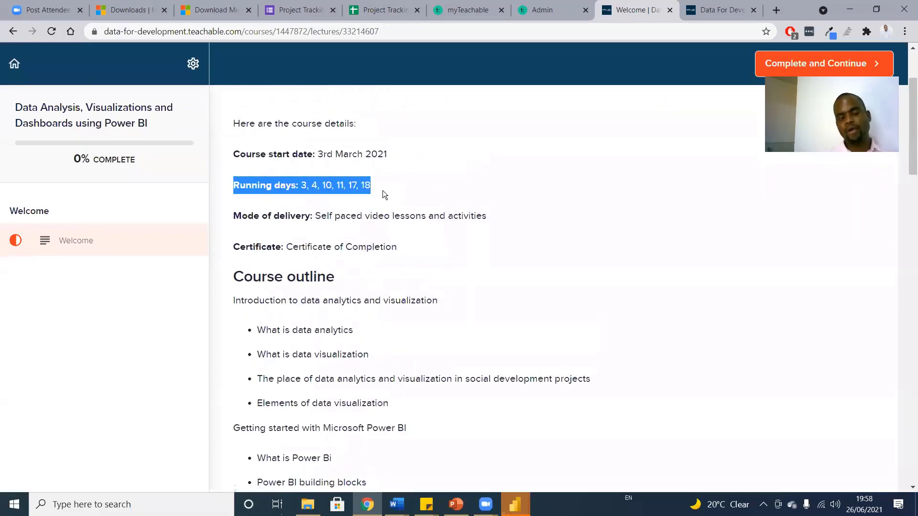
click(357, 211)
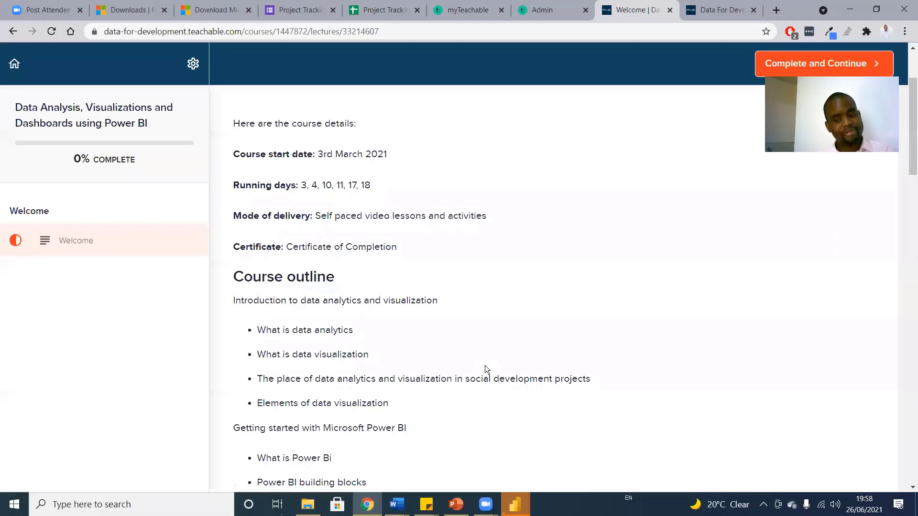
scroll(425, 336, down, 3)
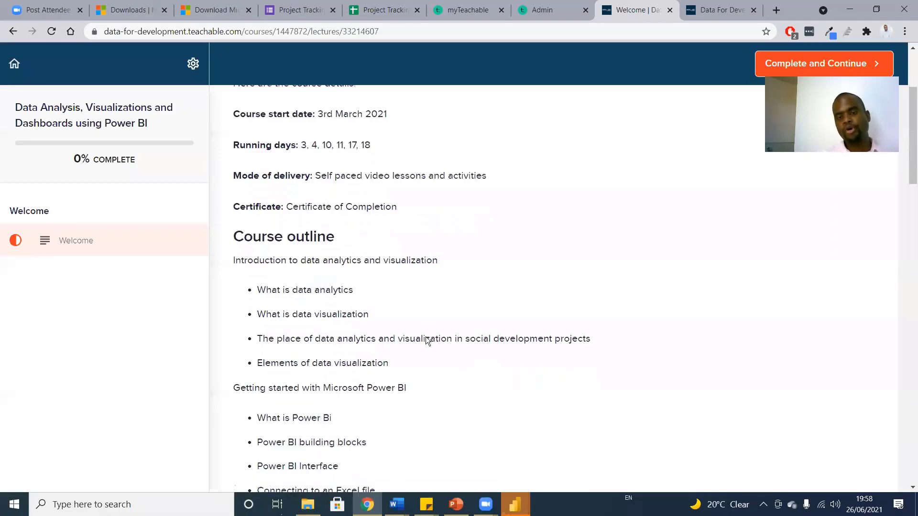